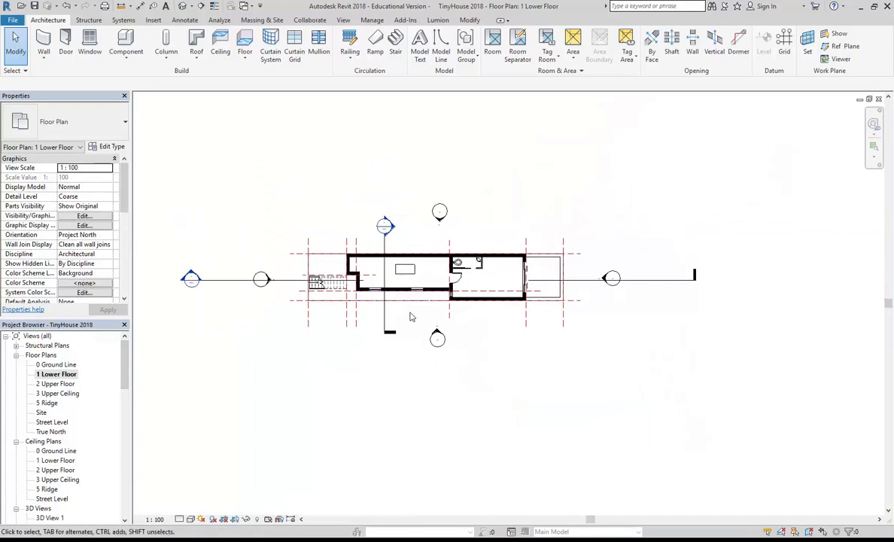
# Delete the rectangular desk from the large room on the lower floor plan
pyautogui.scroll(2, 399, 253)
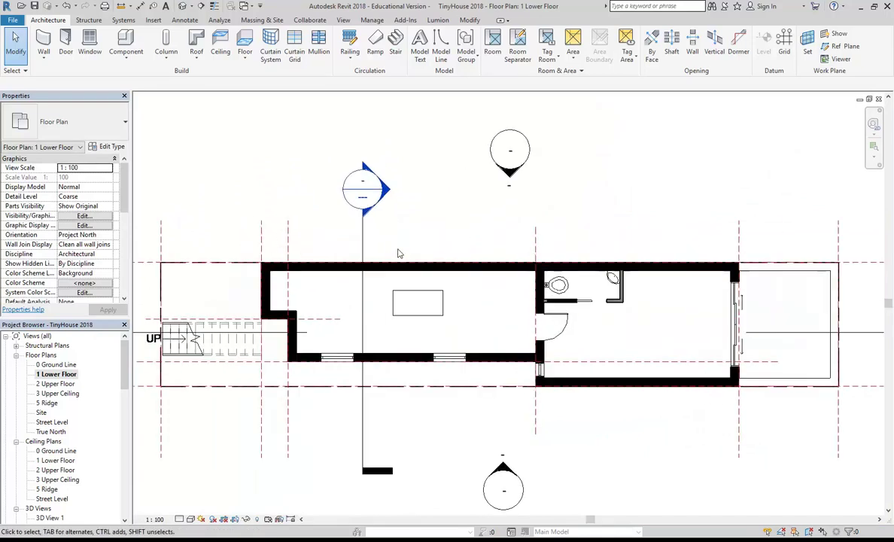
pyautogui.scroll(2, 399, 254)
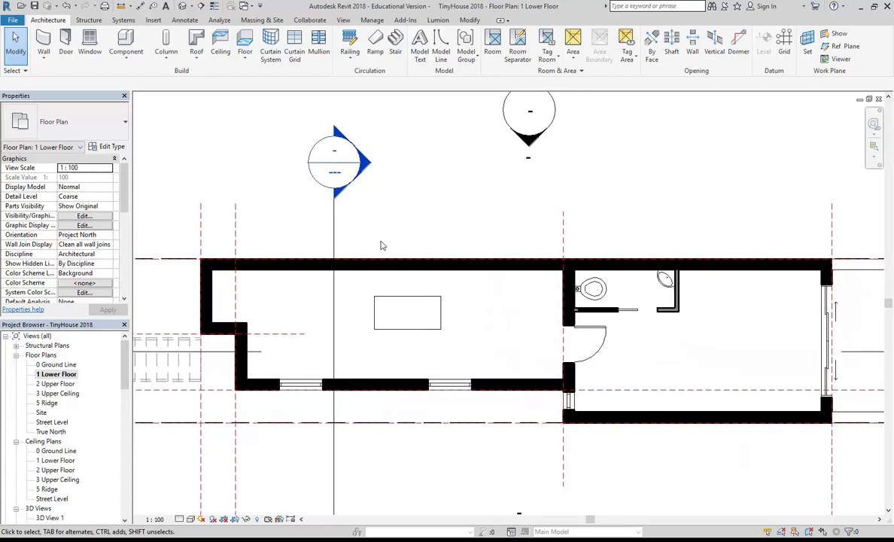
pyautogui.scroll(2, 409, 234)
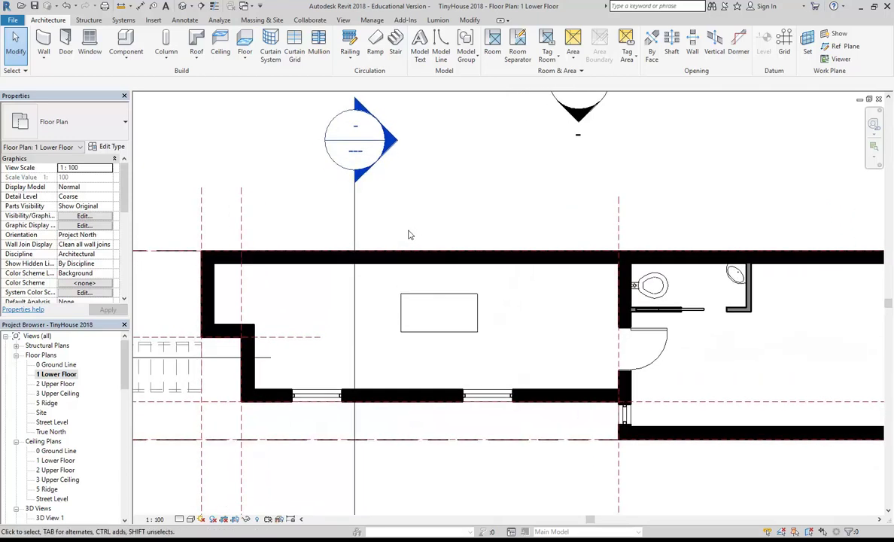
pyautogui.moveTo(501, 307); pyautogui.dragTo(476, 296, button='middle')
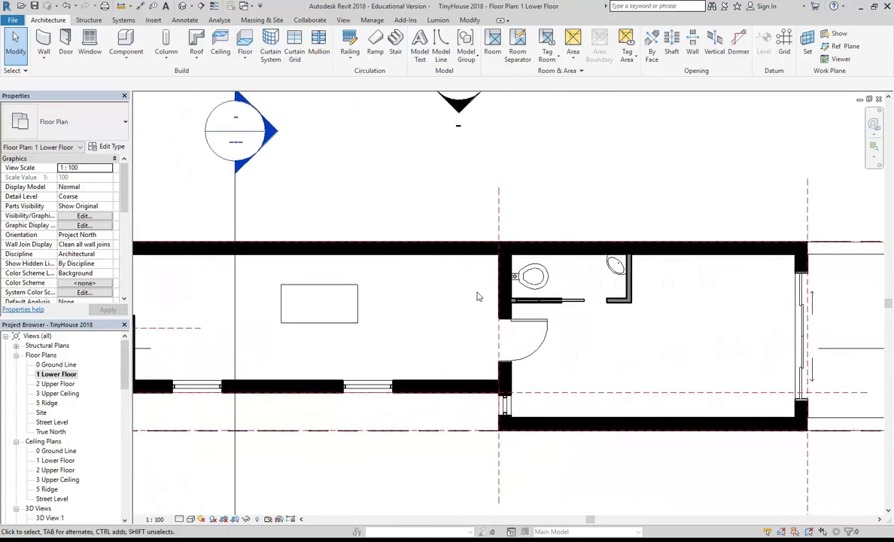
pyautogui.scroll(-1, 387, 299)
pyautogui.scroll(3, 382, 295)
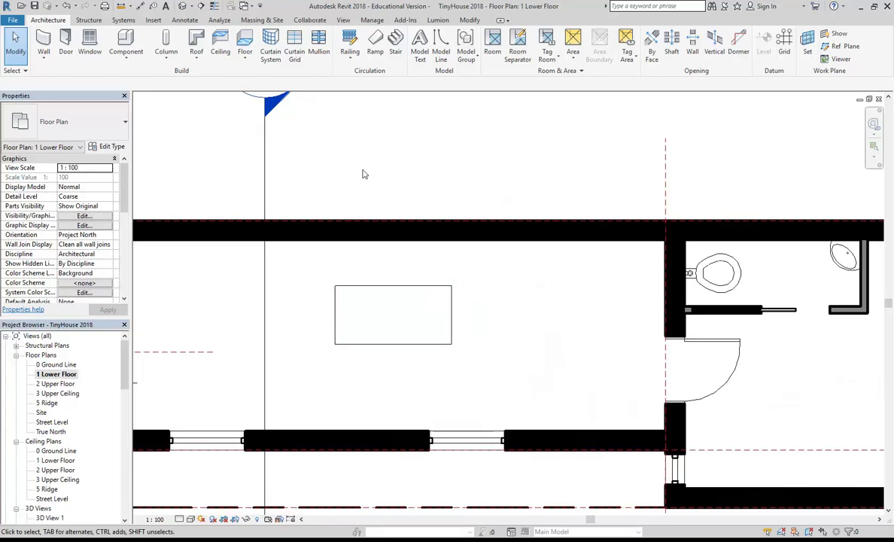
pyautogui.moveTo(362, 173); pyautogui.dragTo(343, 179, button='middle')
pyautogui.click(371, 292)
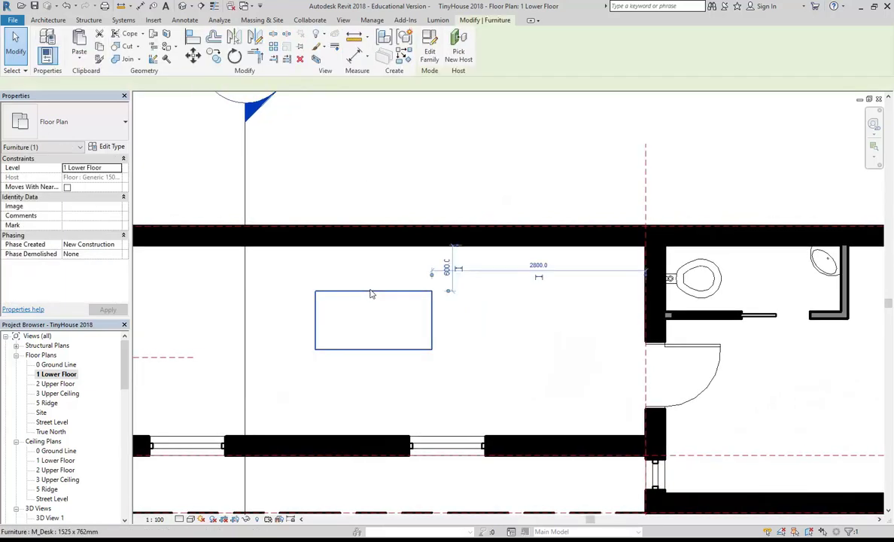
pyautogui.press('Delete')
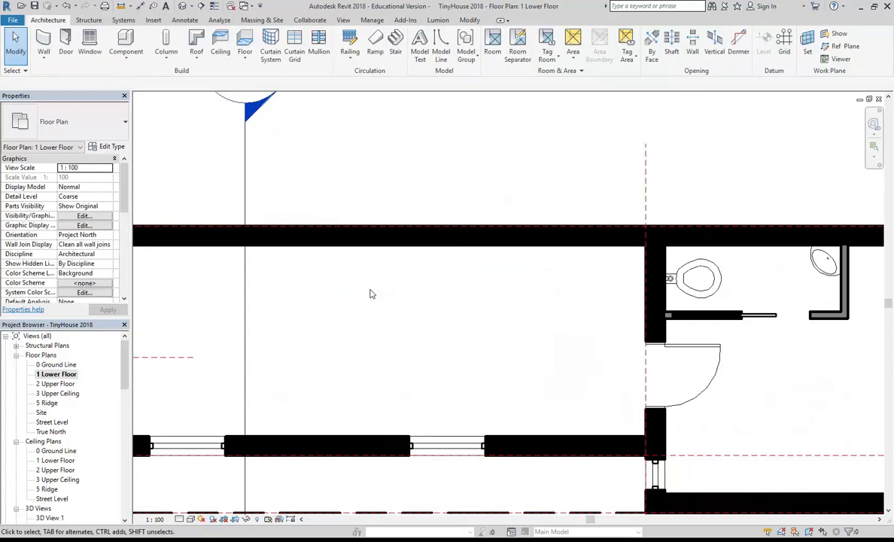
# Start a new stair by run and set its type to Assembled Stair 190mm max riser 250mm going
pyautogui.scroll(1, 369, 289)
pyautogui.moveTo(369, 290); pyautogui.dragTo(351, 291, button='middle')
pyautogui.moveTo(350, 152); pyautogui.dragTo(316, 156, button='middle')
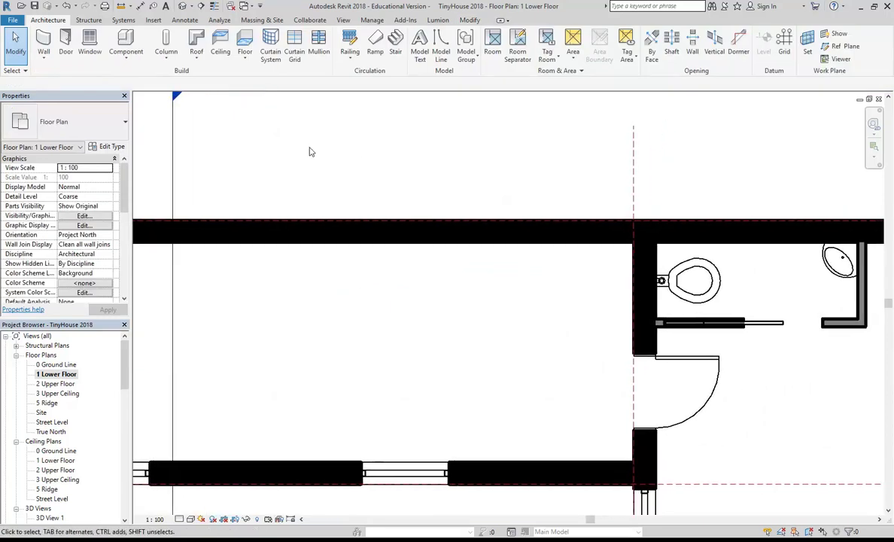
pyautogui.click(396, 56)
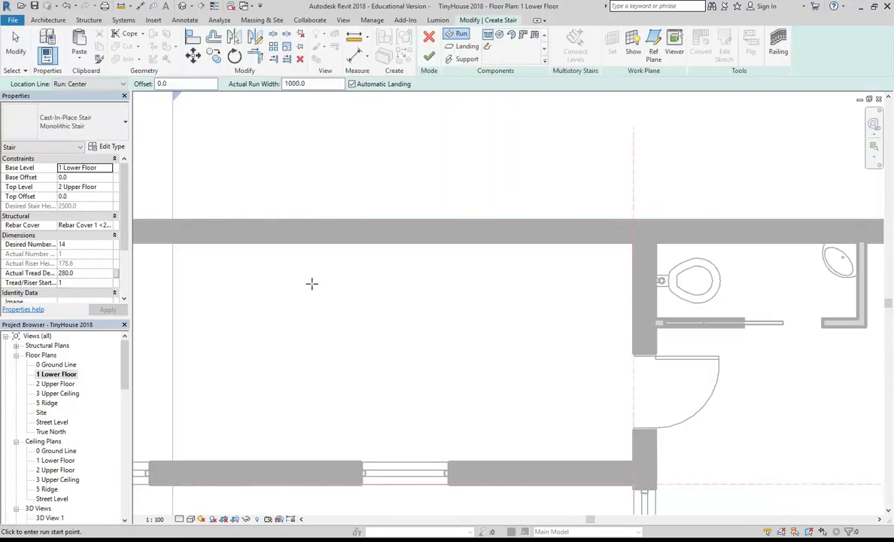
pyautogui.moveTo(318, 284); pyautogui.dragTo(328, 284, button='middle')
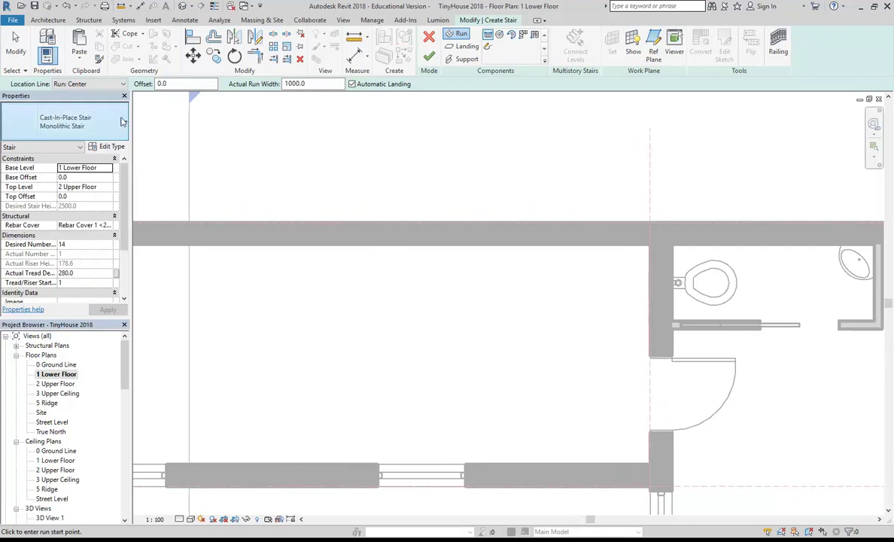
pyautogui.click(65, 126)
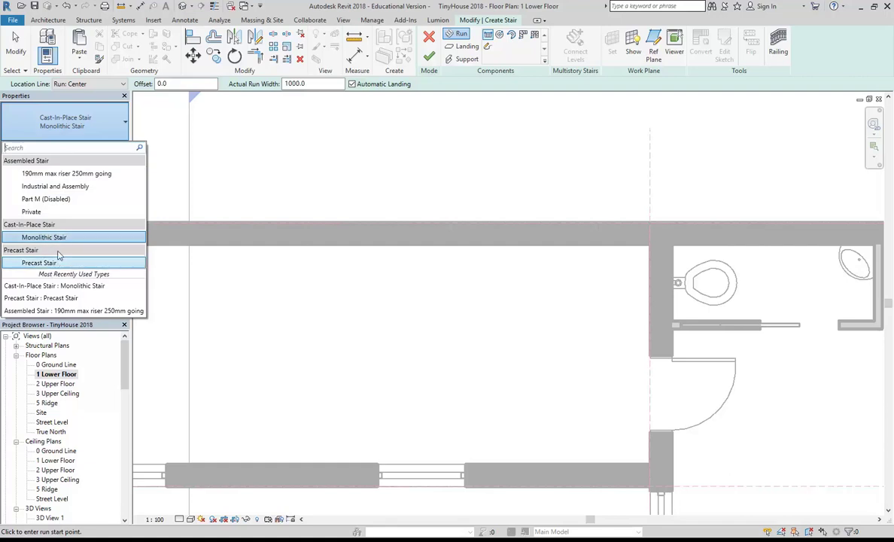
pyautogui.click(47, 175)
pyautogui.click(92, 121)
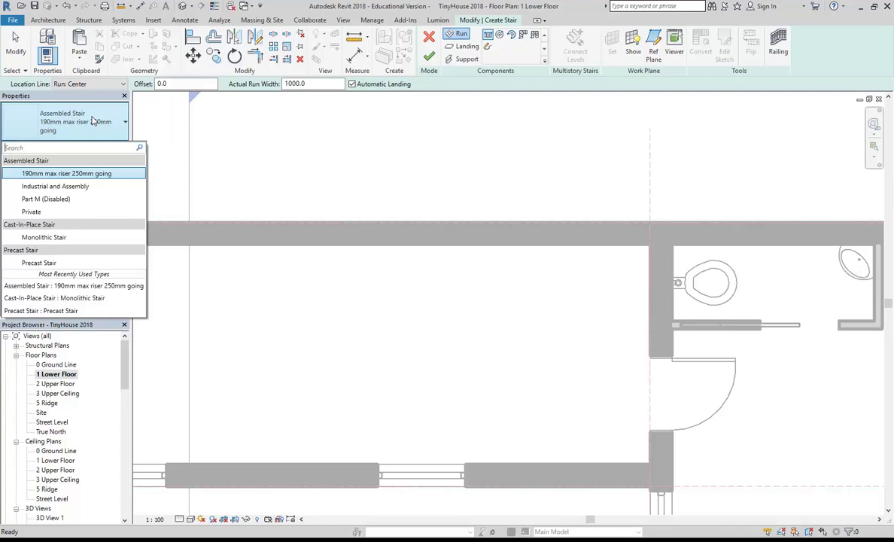
pyautogui.click(43, 175)
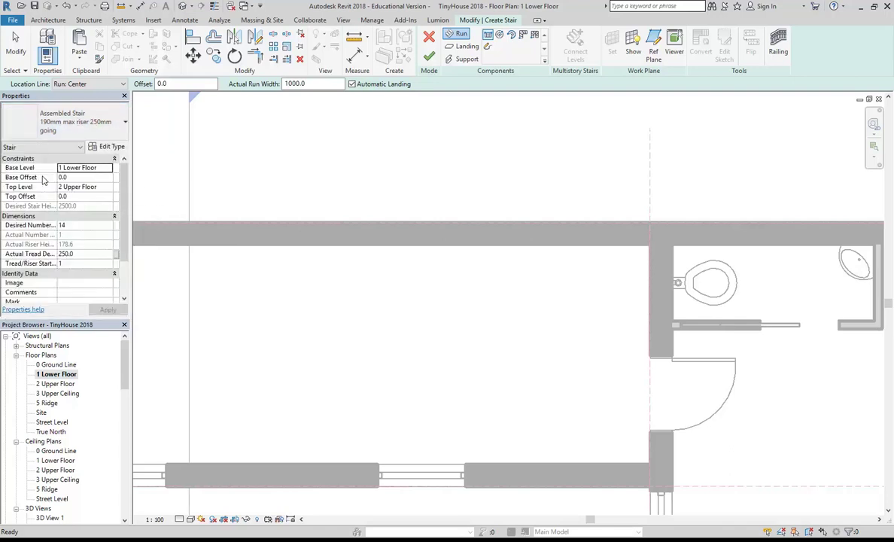
pyautogui.click(81, 119)
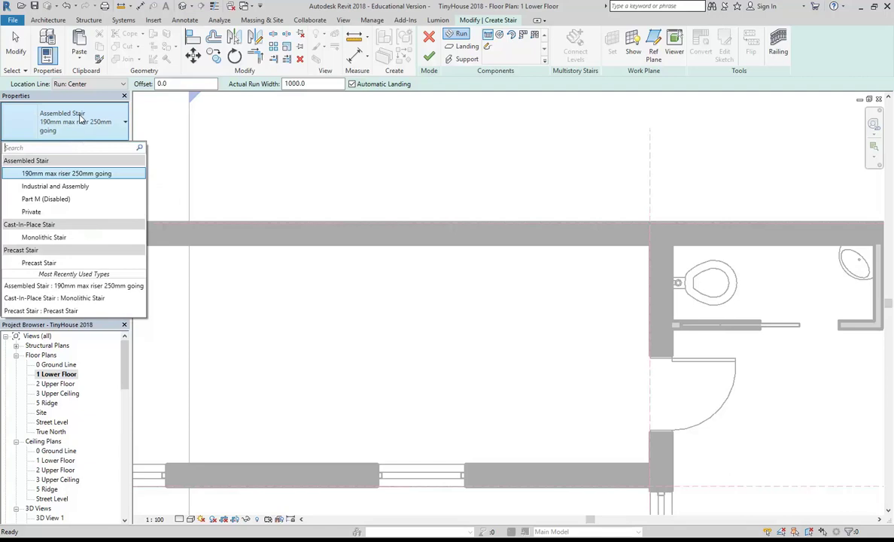
pyautogui.click(77, 174)
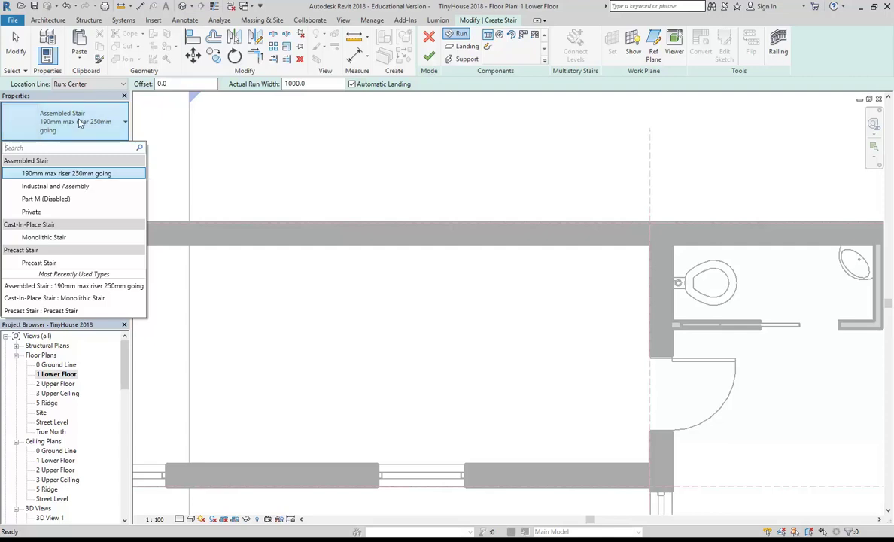
# Review the new stair's base level options and set its top level to Street Level
pyautogui.scroll(2, 333, 304)
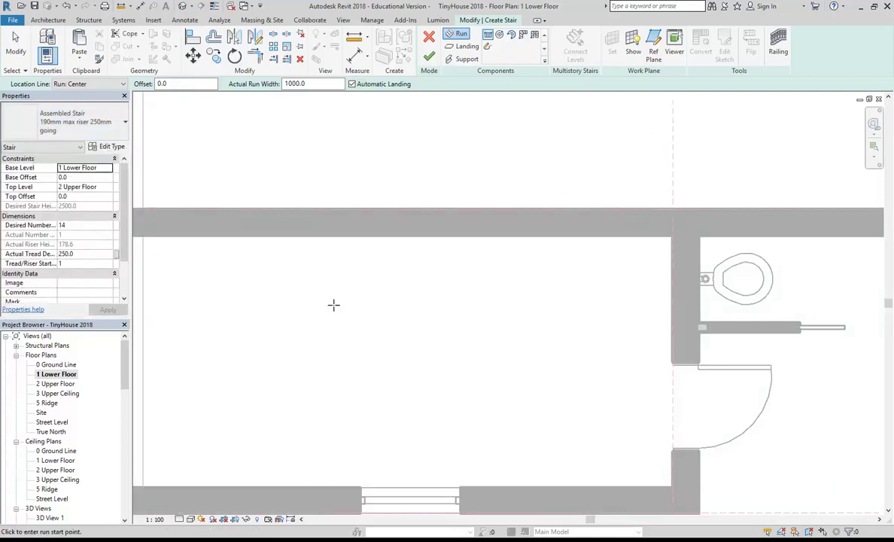
pyautogui.click(109, 169)
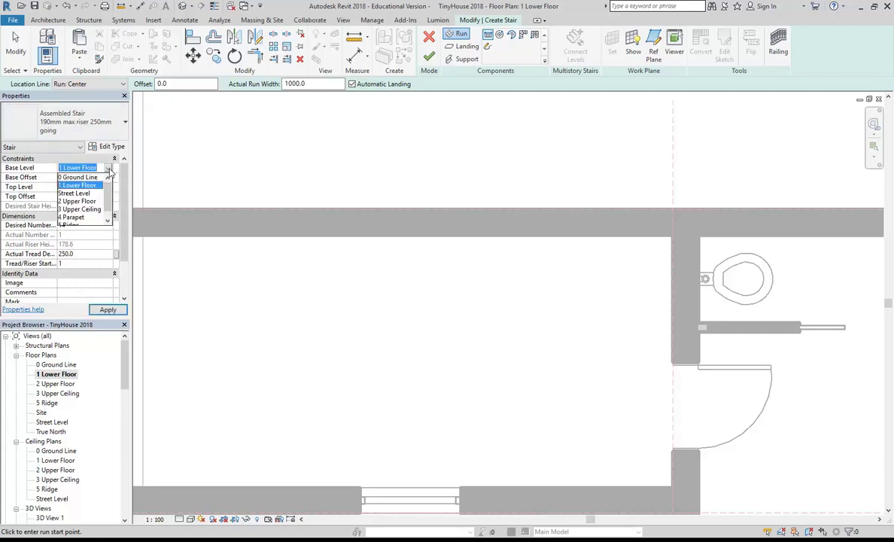
pyautogui.click(110, 171)
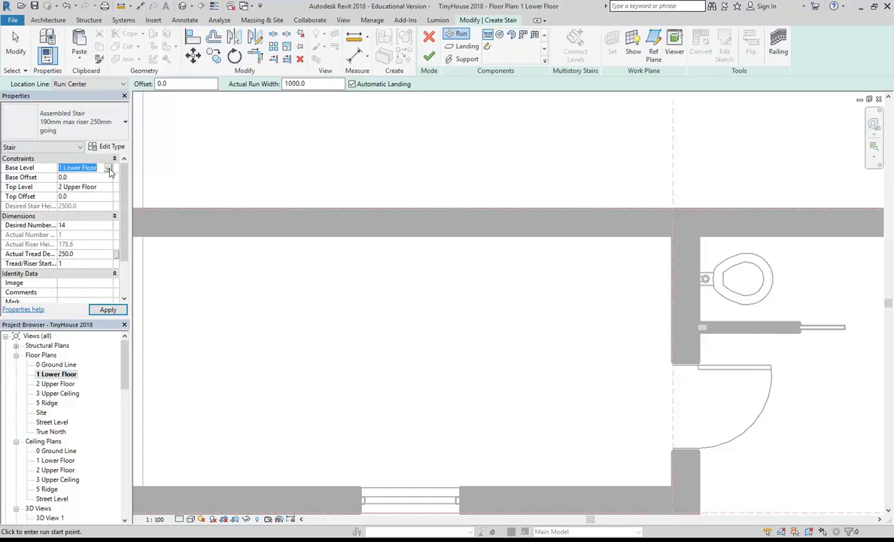
pyautogui.click(70, 187)
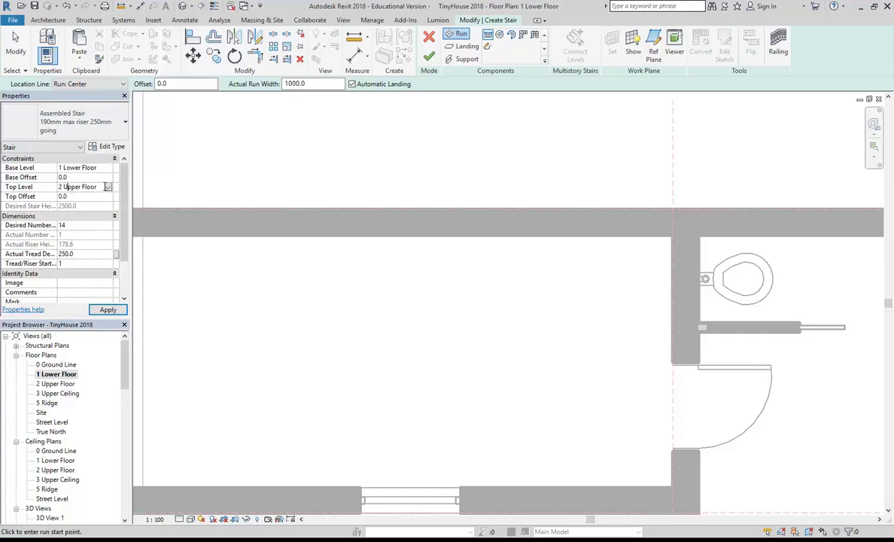
pyautogui.click(108, 188)
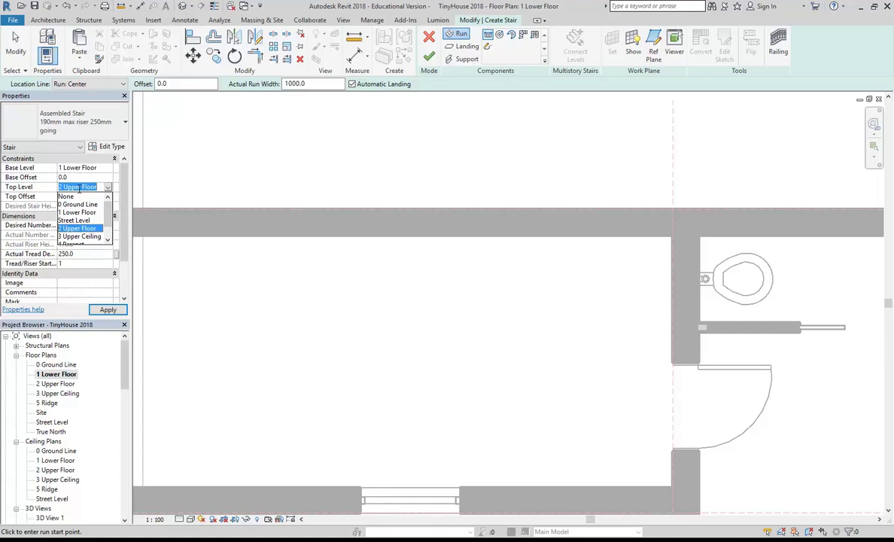
pyautogui.click(75, 219)
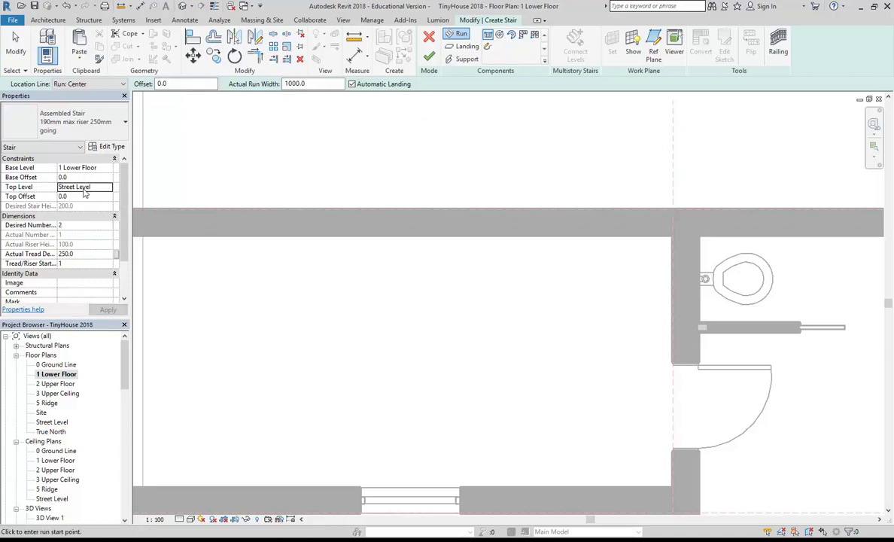
# Set the new stair's top level to 2 Upper Floor
pyautogui.scroll(-1, 338, 324)
pyautogui.moveTo(346, 330); pyautogui.dragTo(396, 332, button='middle')
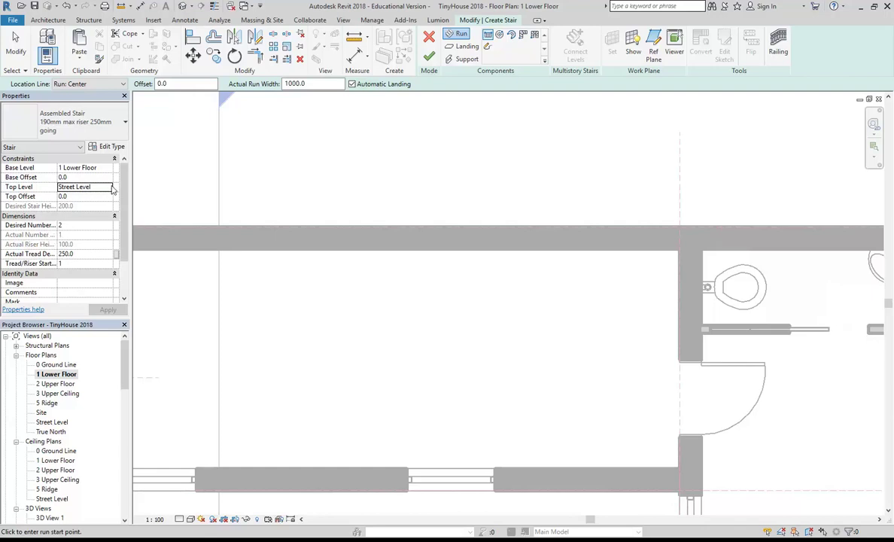
pyautogui.click(109, 188)
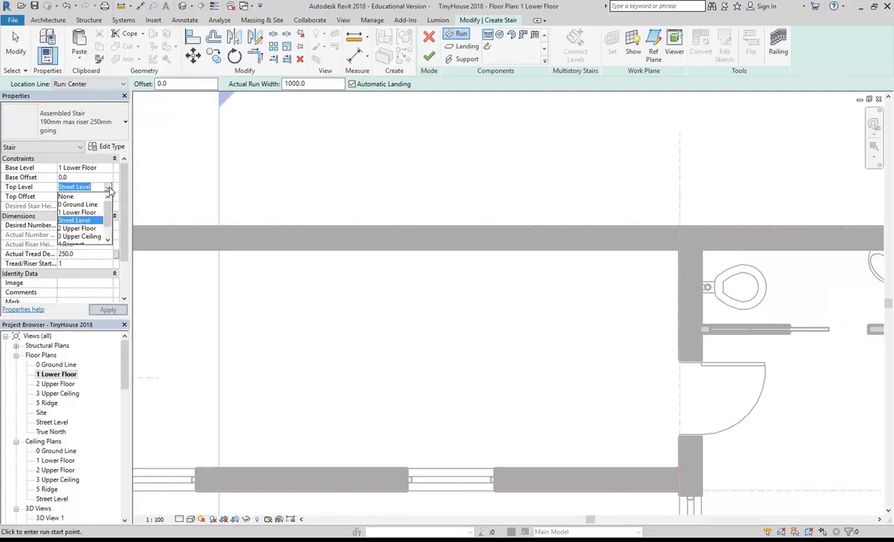
pyautogui.click(78, 229)
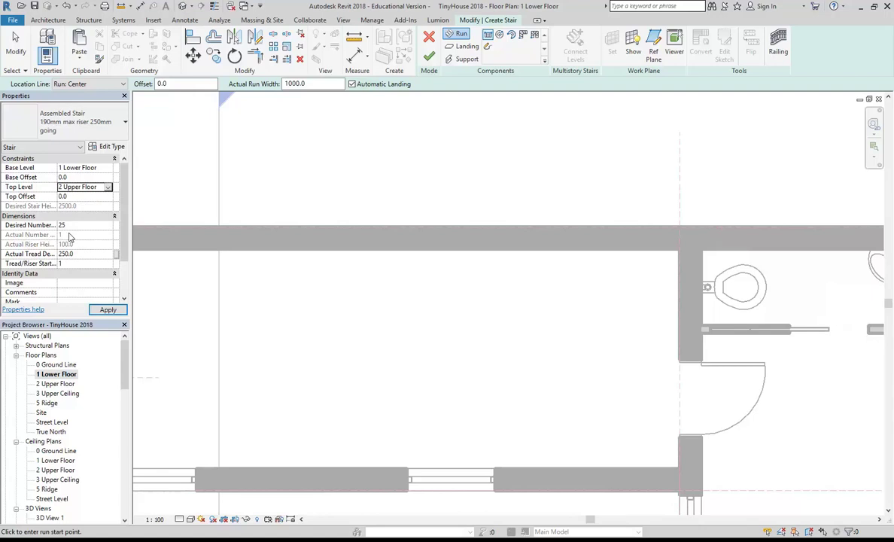
pyautogui.moveTo(359, 286); pyautogui.dragTo(339, 288, button='middle')
pyautogui.scroll(-1, 324, 280)
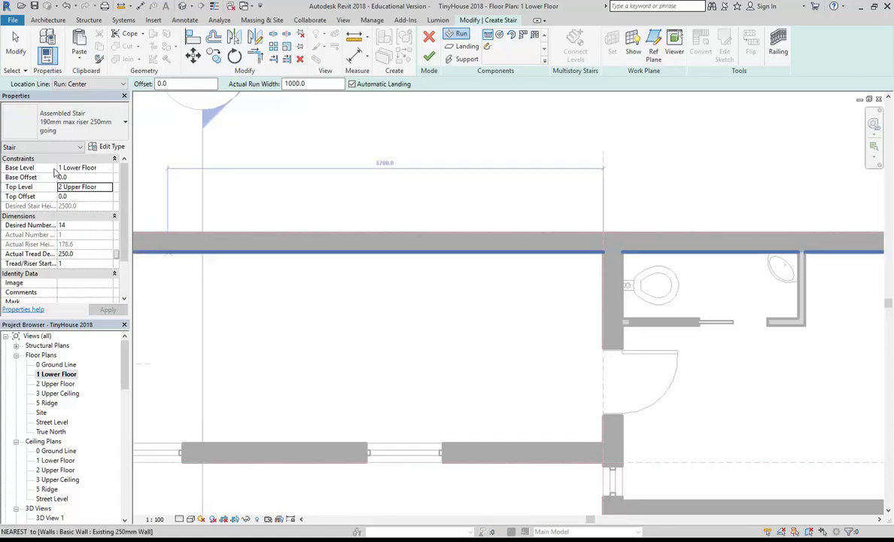
pyautogui.click(109, 187)
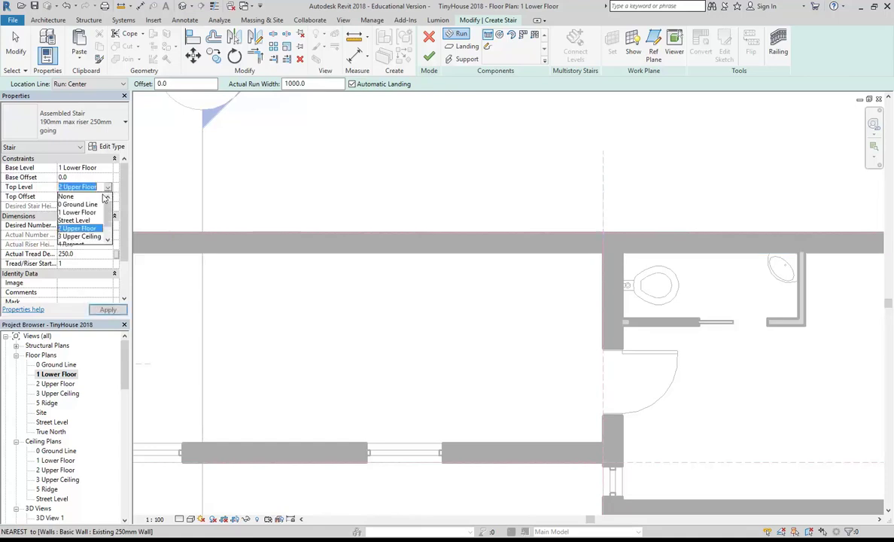
pyautogui.click(78, 228)
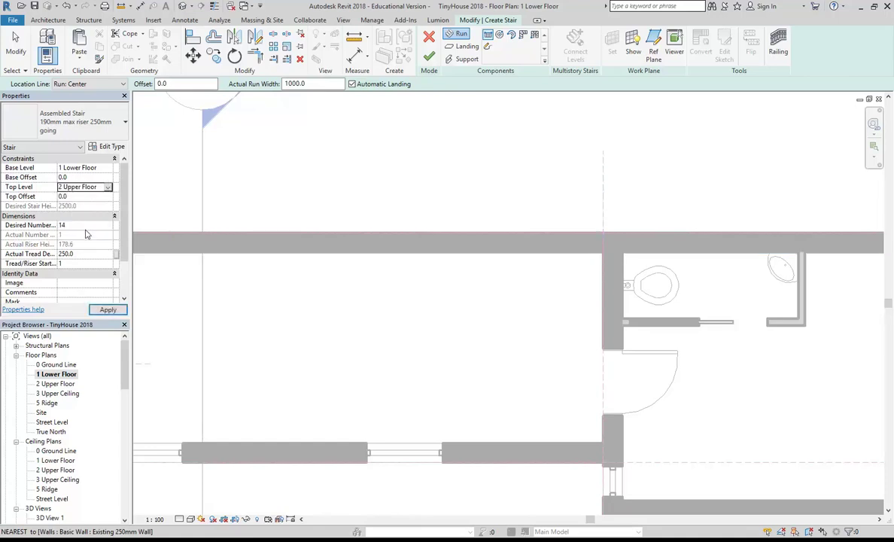
# Set the new stair's top level to 3 Upper Ceiling
pyautogui.moveTo(245, 263); pyautogui.dragTo(262, 271, button='middle')
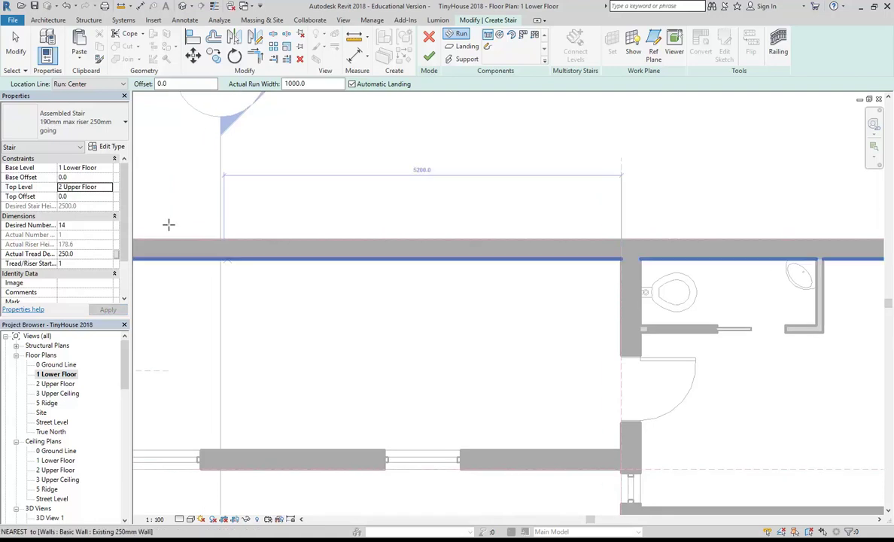
pyautogui.click(108, 187)
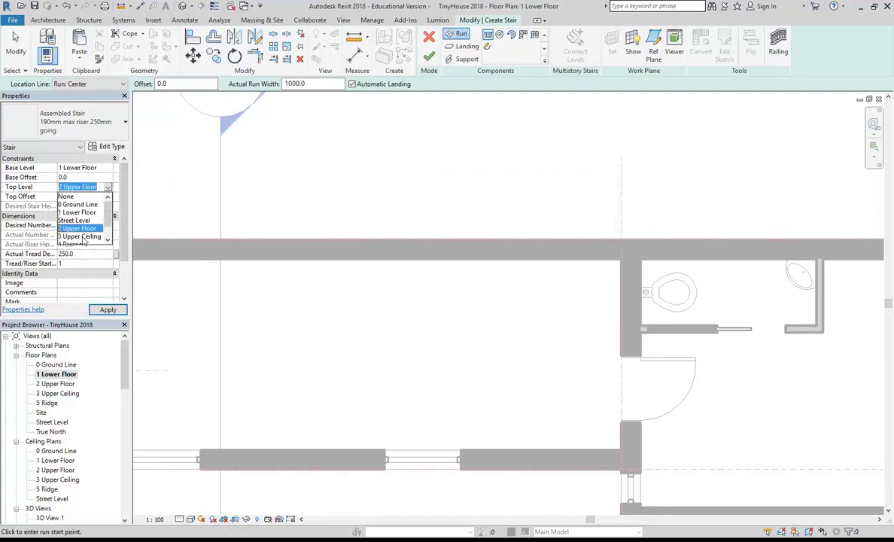
pyautogui.click(82, 236)
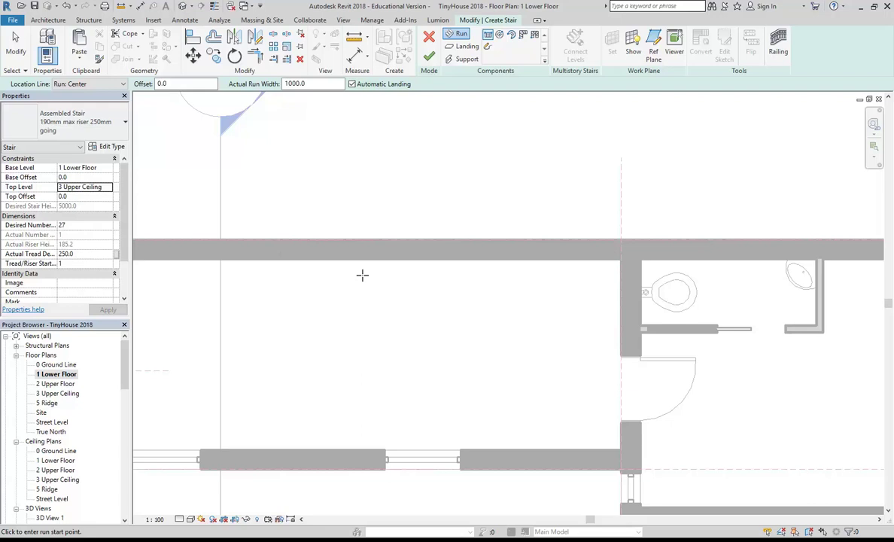
pyautogui.scroll(-2, 362, 276)
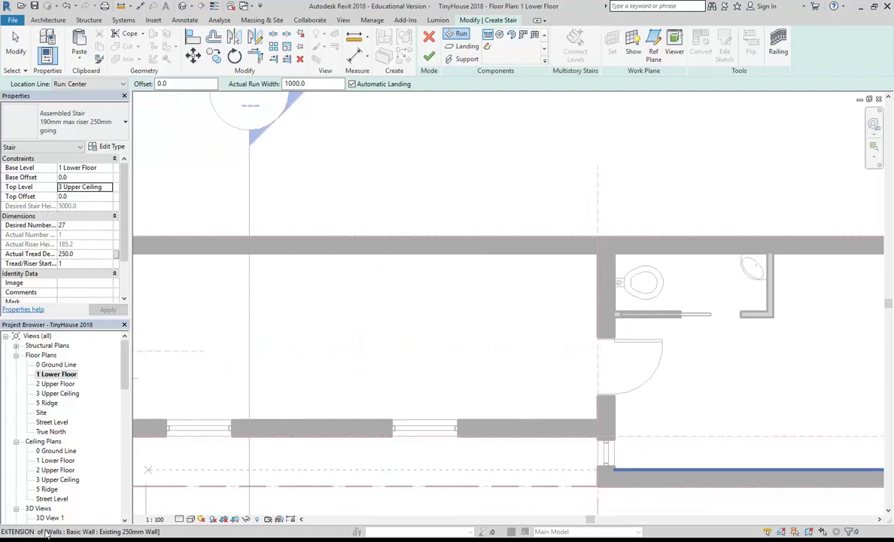
# Switch to File Explorer and browse the StudentResources drive through EDU_DC_InteriorDesign, Construction 1 and Construction Resources to the NCC 2016 folder
pyautogui.moveTo(413, 502)
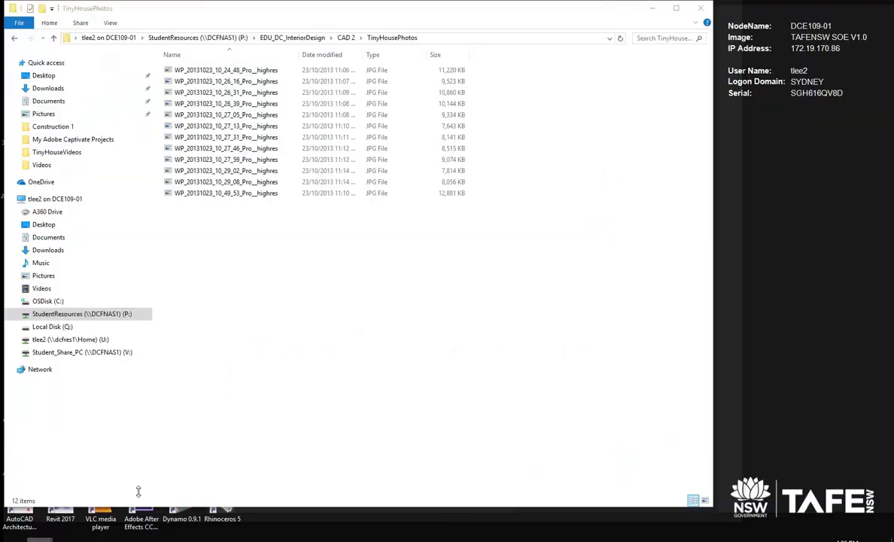
pyautogui.click(143, 498)
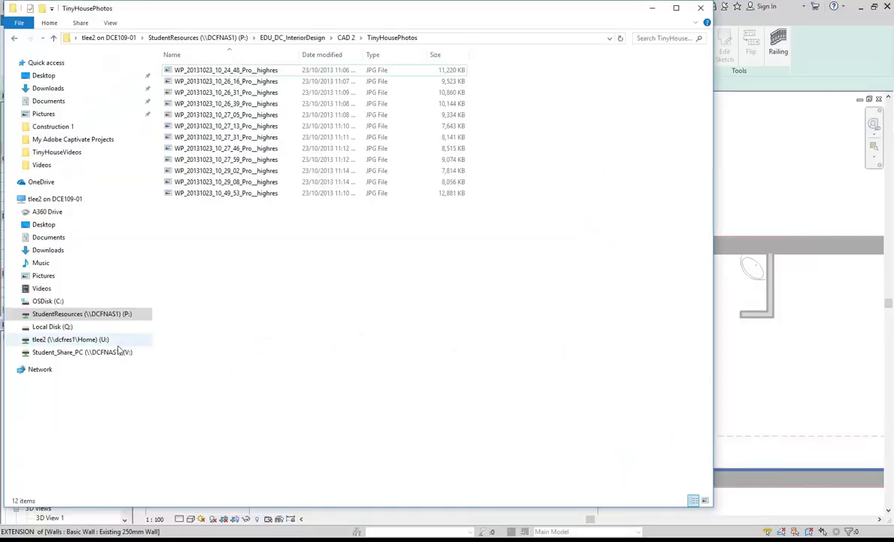
pyautogui.click(89, 315)
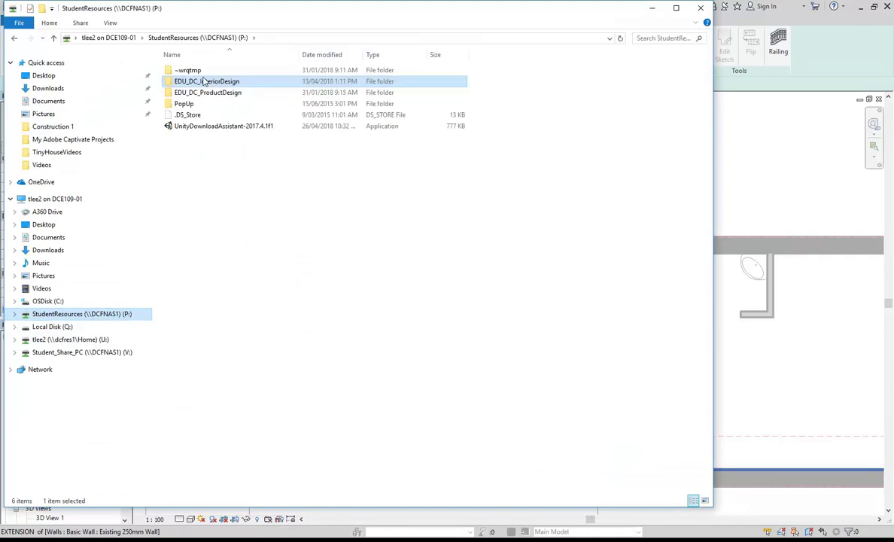
pyautogui.doubleClick(192, 81)
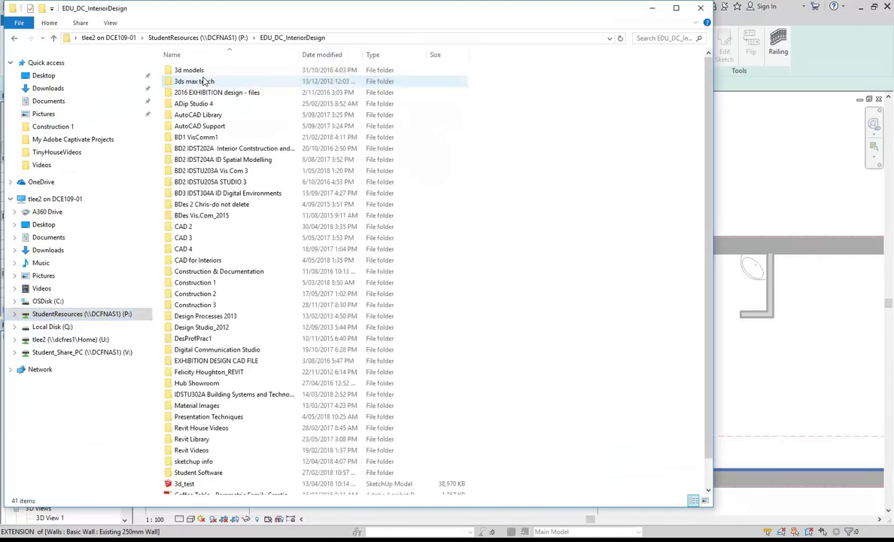
pyautogui.doubleClick(197, 282)
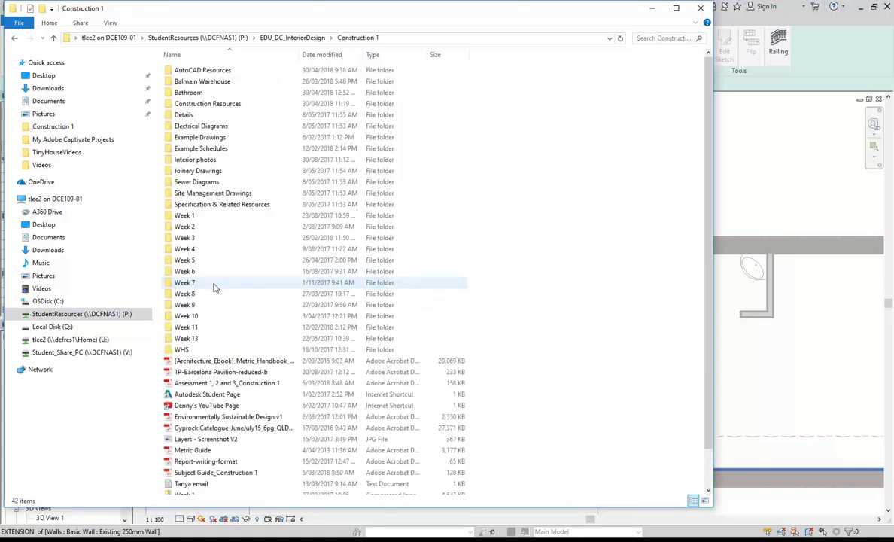
pyautogui.doubleClick(193, 106)
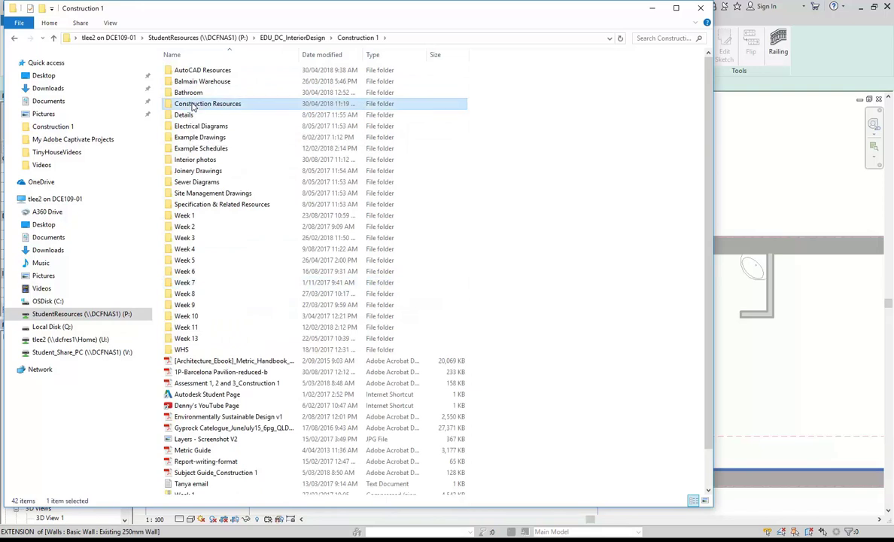
pyautogui.doubleClick(189, 92)
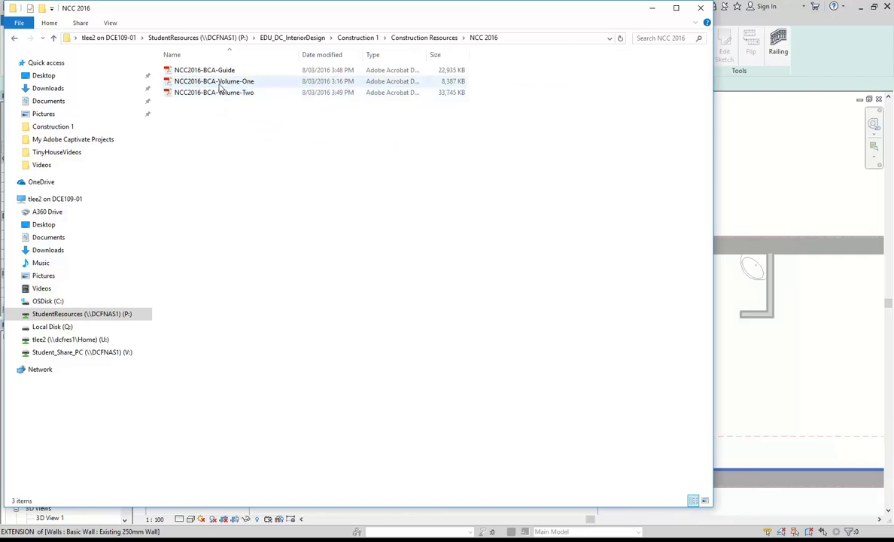
# Open the NCC2016-BCA-Volume-Two PDF with Adobe Acrobat
pyautogui.doubleClick(218, 93)
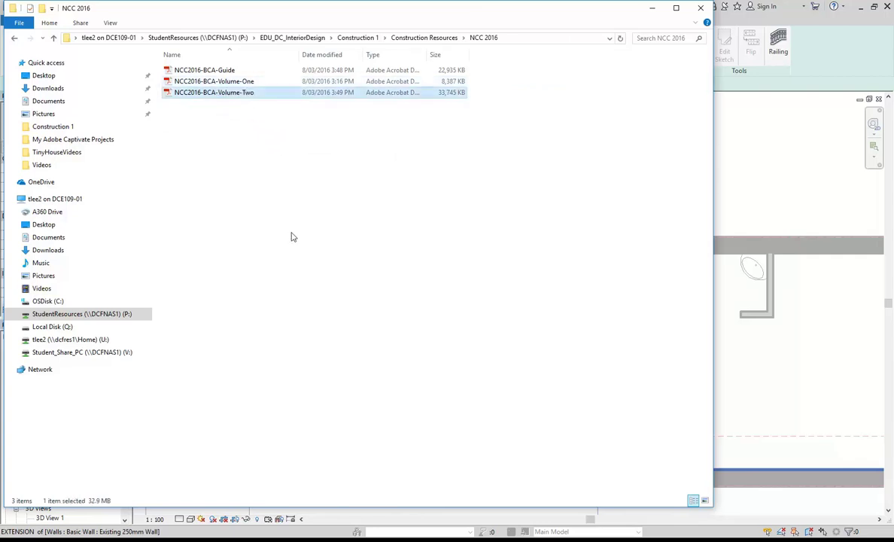
pyautogui.rightClick(218, 92)
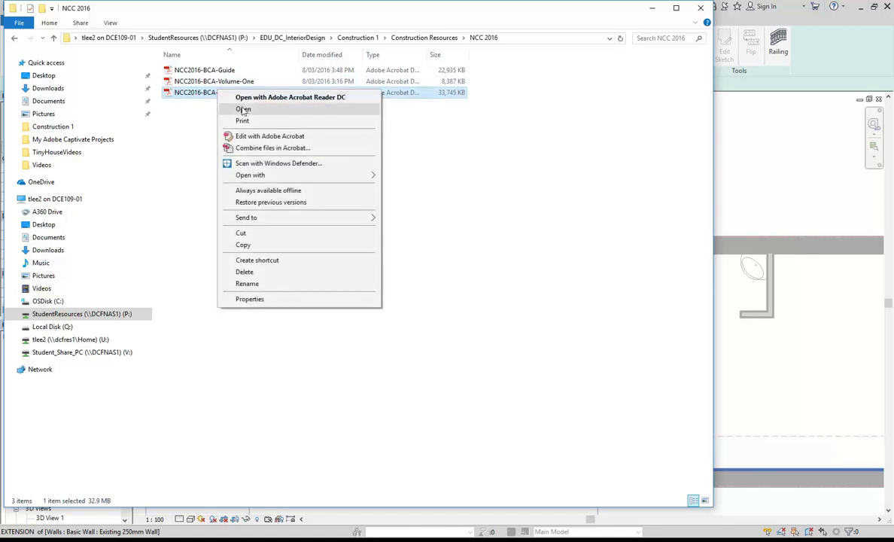
pyautogui.moveTo(271, 180)
pyautogui.click(418, 177)
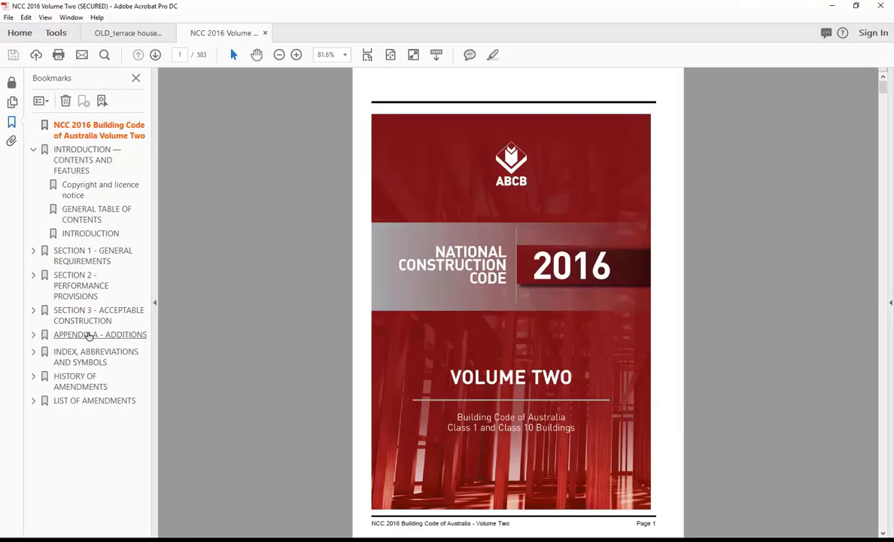
# Look through Section 2, Part 2.5 Safe Movement and Access for stairway rules, and close the duplicate Reader window
pyautogui.click(71, 288)
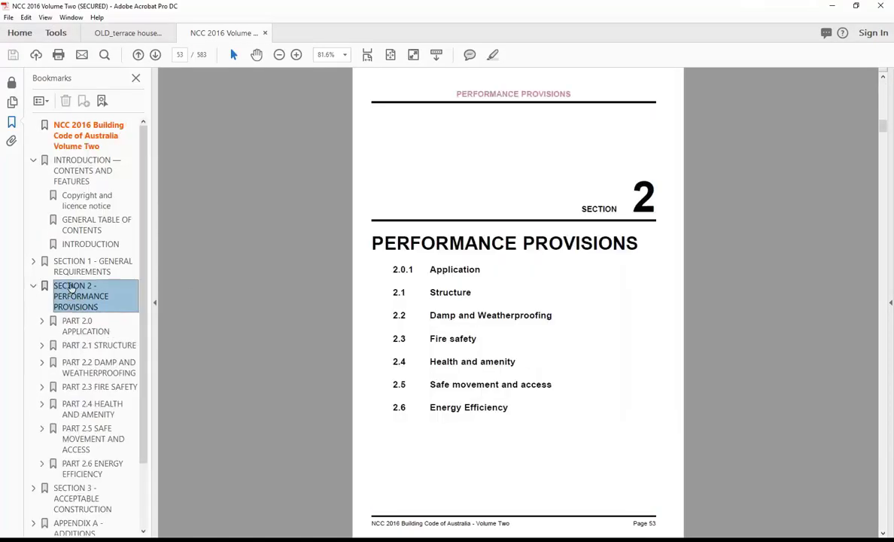
pyautogui.click(87, 439)
pyautogui.scroll(-4, 86, 439)
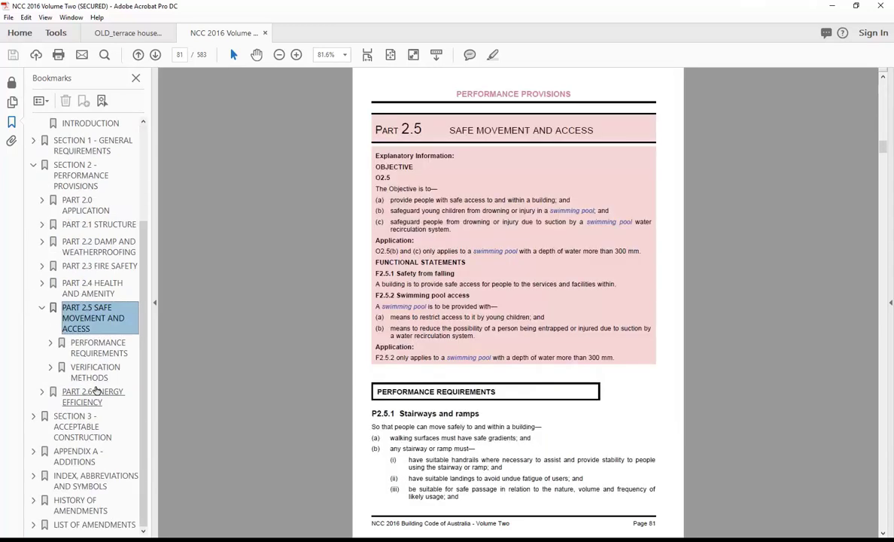
pyautogui.scroll(-5, 421, 412)
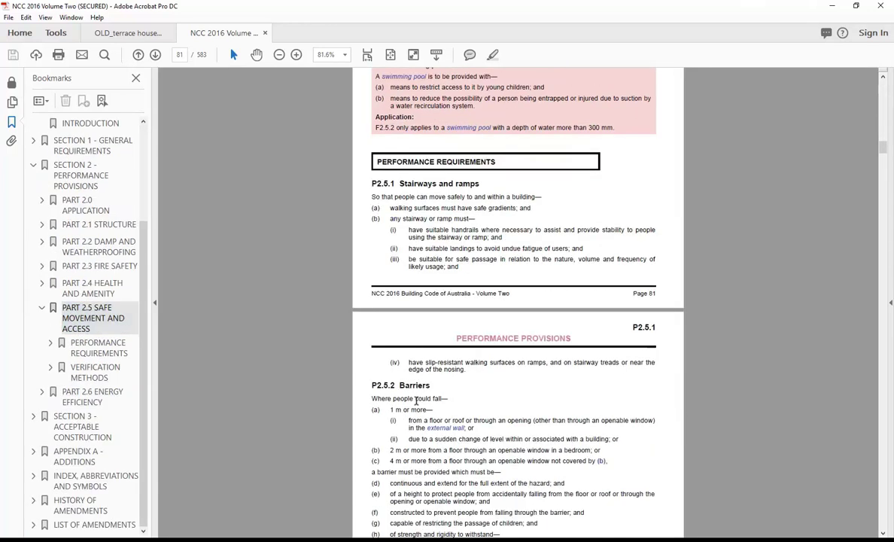
pyautogui.scroll(-15, 412, 259)
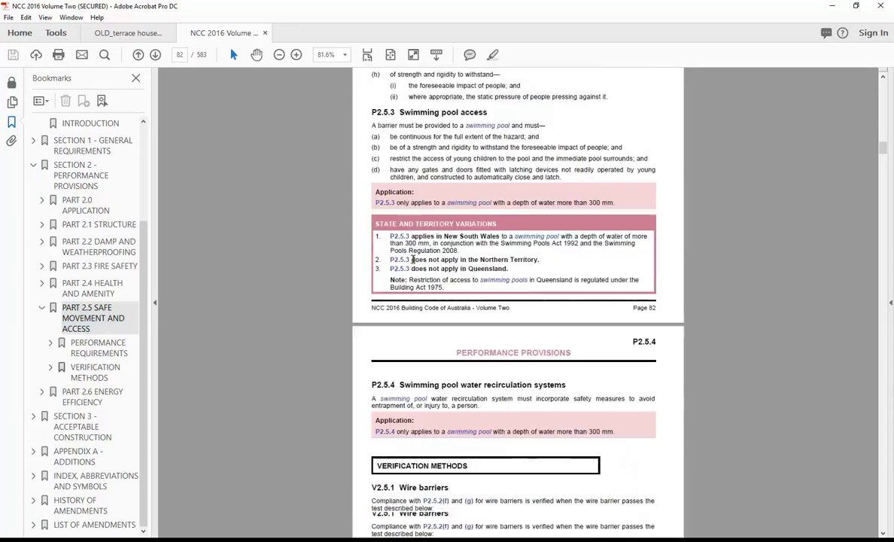
pyautogui.scroll(-10, 412, 259)
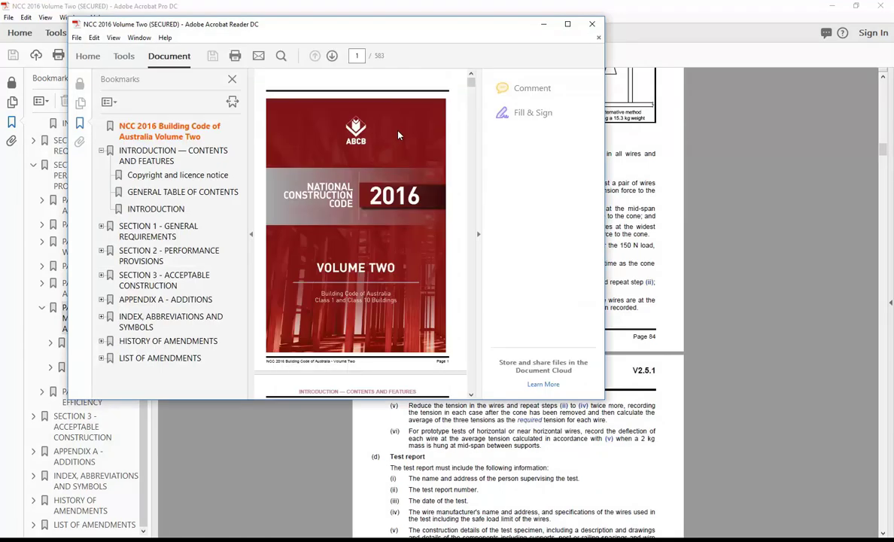
pyautogui.click(593, 24)
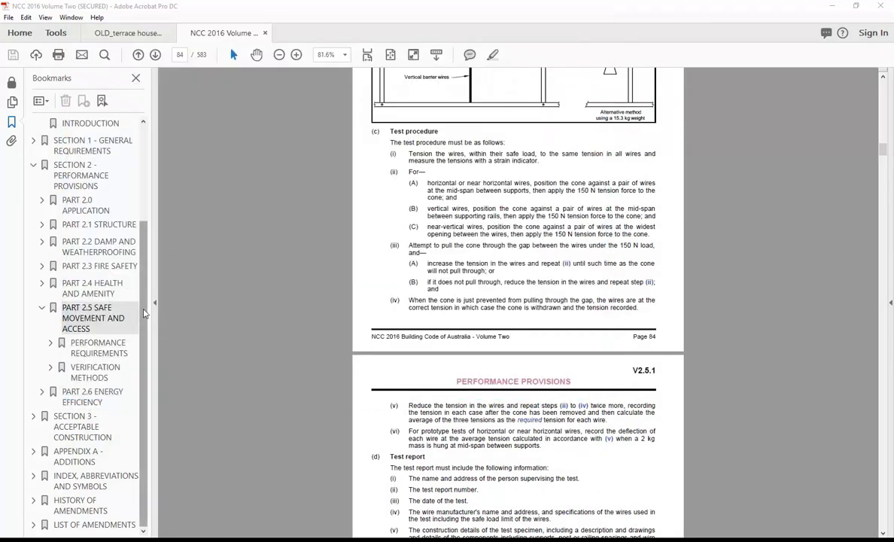
# Go to Section 3, Part 3.9 Safe Movement and Access, and find clause 3.9.1.2 Stairway construction
pyautogui.click(86, 422)
pyautogui.scroll(-5, 95, 379)
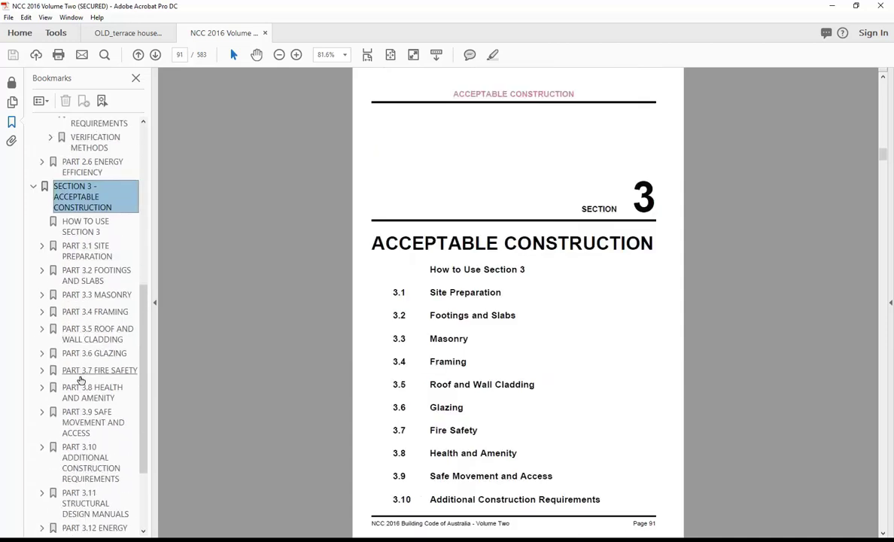
pyautogui.click(78, 422)
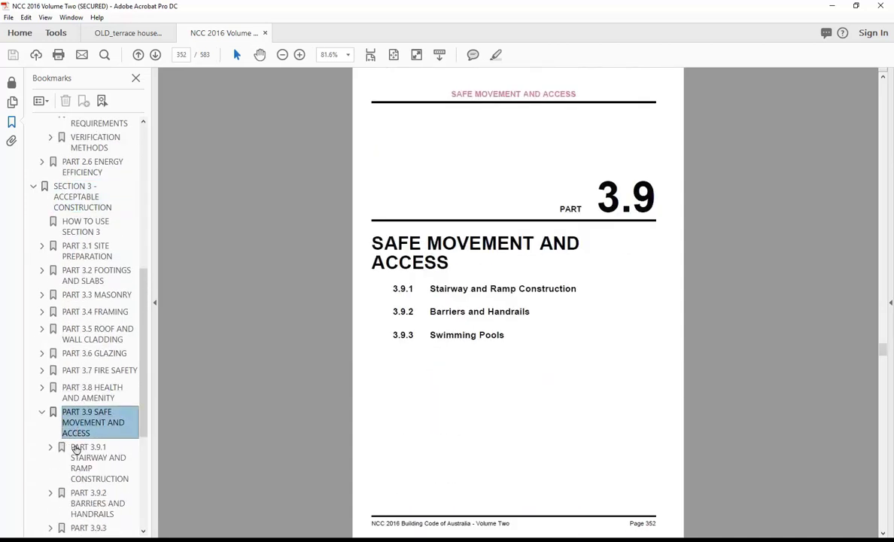
pyautogui.scroll(-15, 437, 321)
pyautogui.scroll(-10, 437, 321)
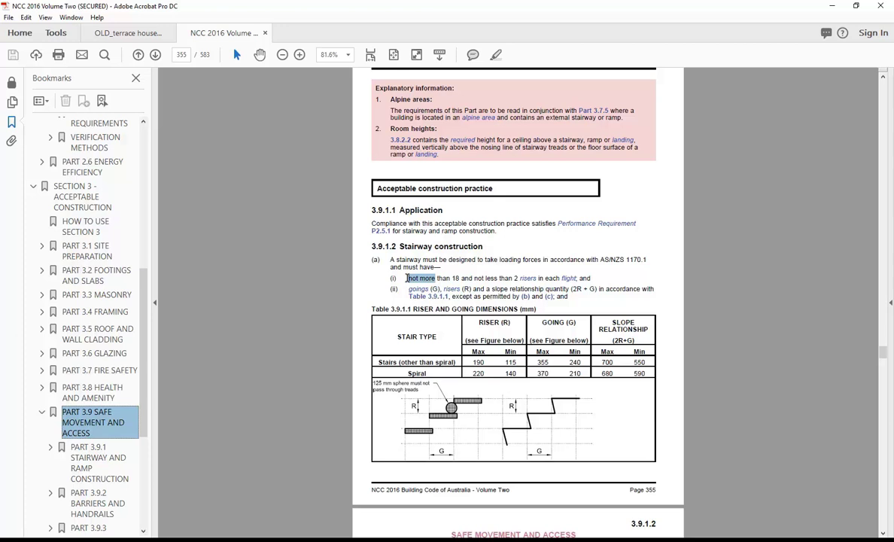
# Read the rule on the number of risers allowed in each flight, highlighting item (i) of clause 3.9.1.2
pyautogui.moveTo(407, 277); pyautogui.dragTo(591, 276)
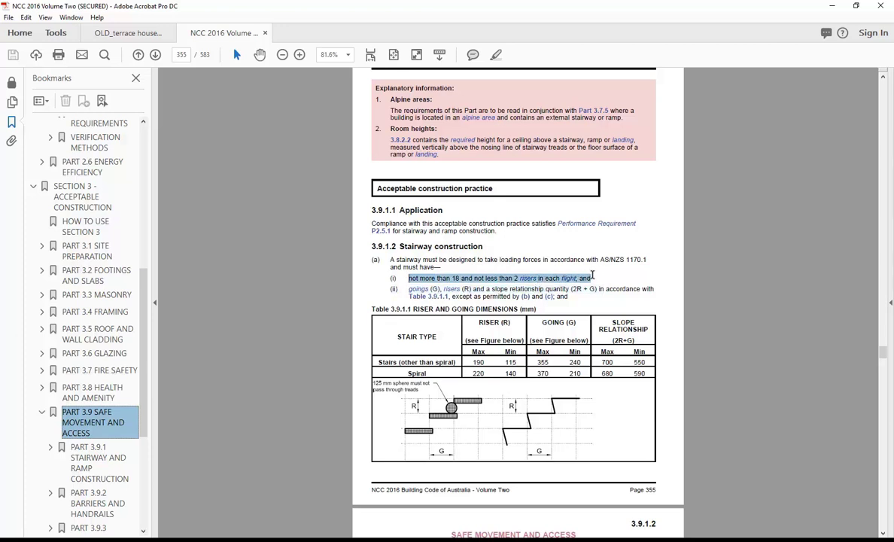
pyautogui.click(494, 277)
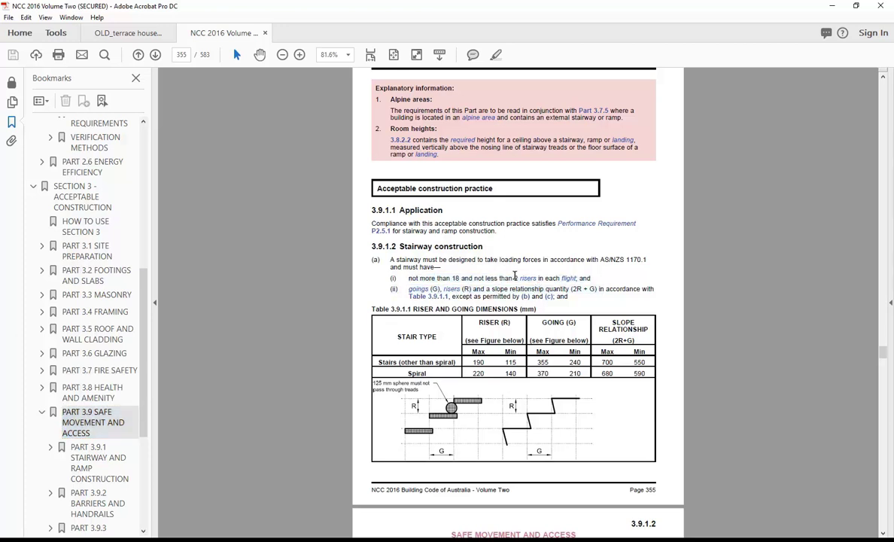
pyautogui.moveTo(406, 279); pyautogui.dragTo(591, 276)
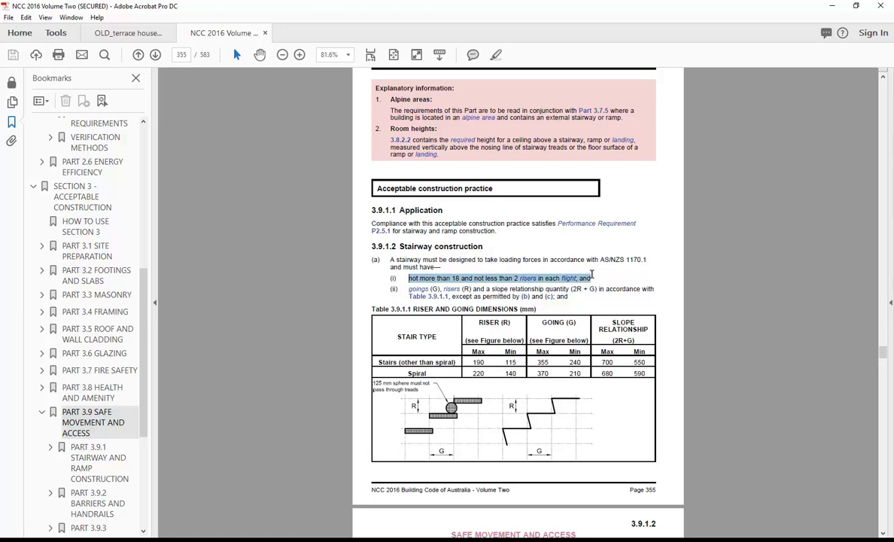
pyautogui.click(496, 279)
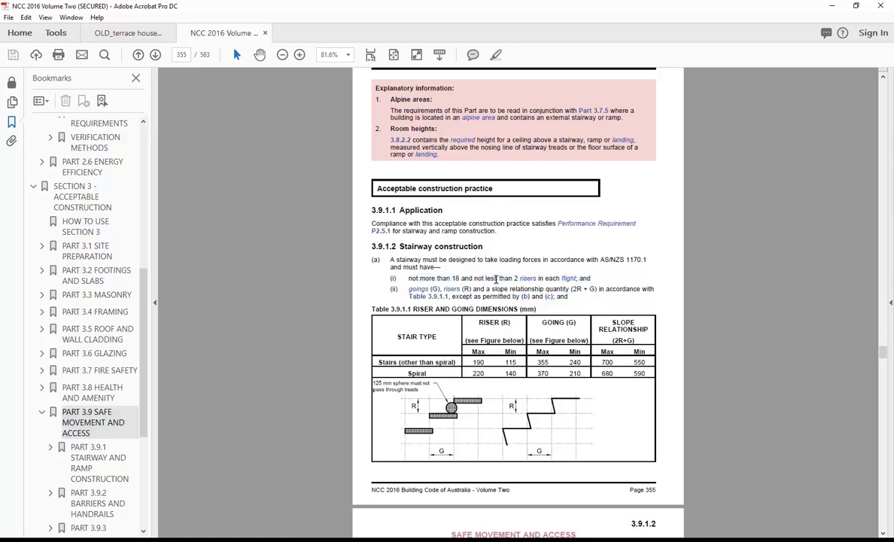
# Switch back to Revit and bring the lower floor room between the windows and the toilet into view
pyautogui.click(830, 5)
pyautogui.click(441, 242)
pyautogui.click(652, 9)
pyautogui.moveTo(444, 239); pyautogui.dragTo(449, 240, button='middle')
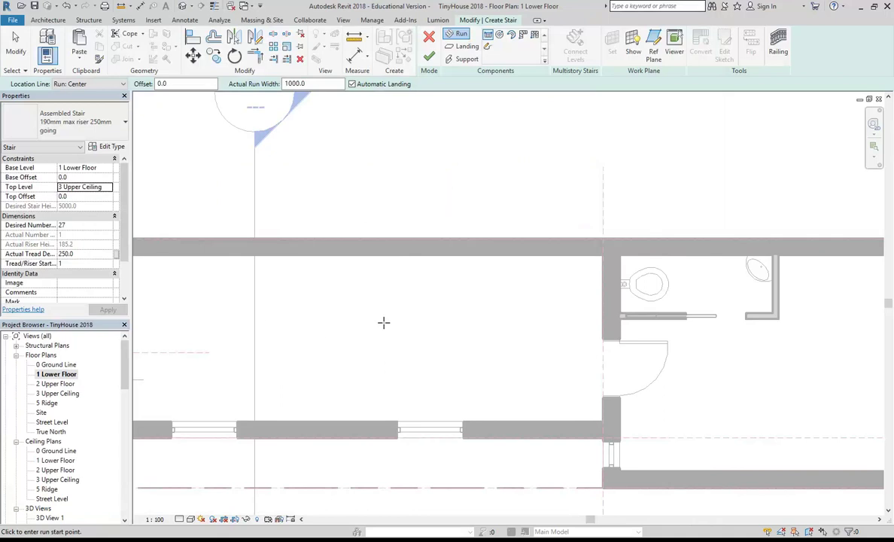
pyautogui.moveTo(382, 316); pyautogui.dragTo(377, 309, button='middle')
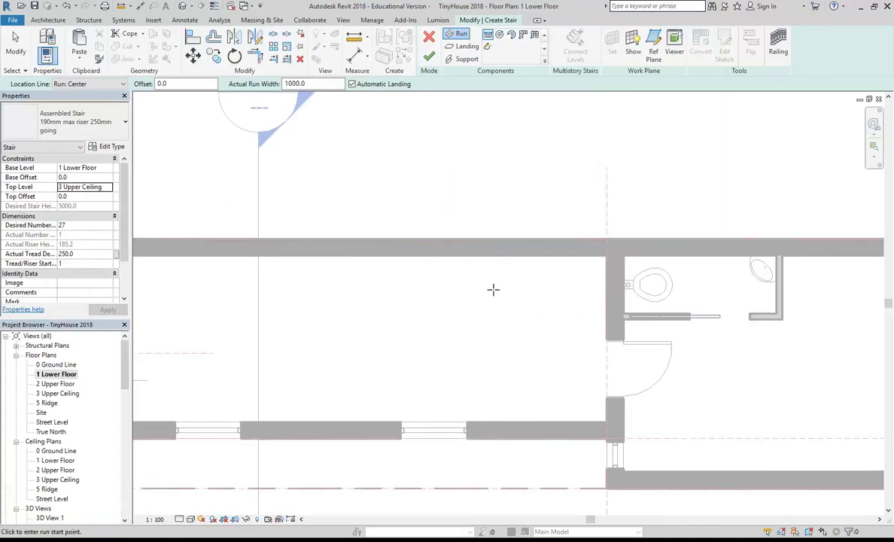
pyautogui.moveTo(425, 283); pyautogui.dragTo(495, 287, button='middle')
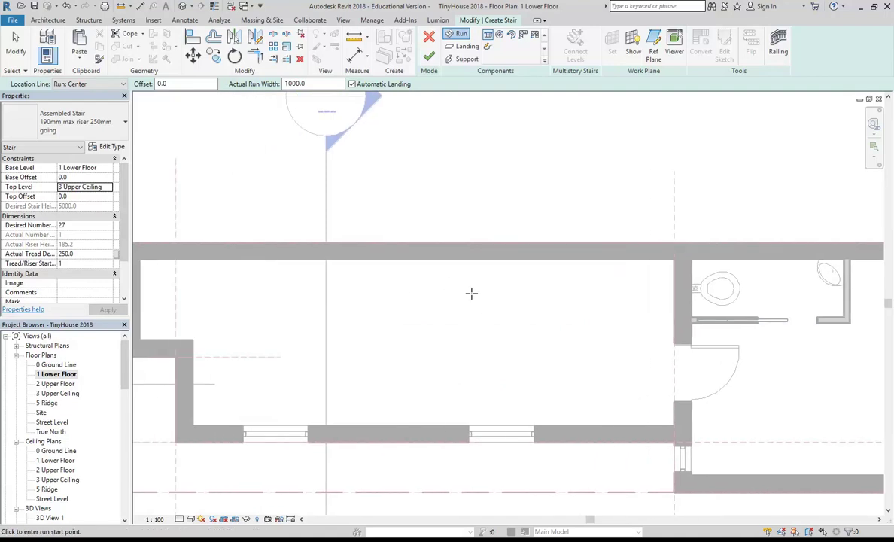
pyautogui.moveTo(463, 289); pyautogui.dragTo(443, 290, button='middle')
# Set the stair's desired number of risers to 28 and keep 3 Upper Ceiling as its top level
pyautogui.click(109, 227)
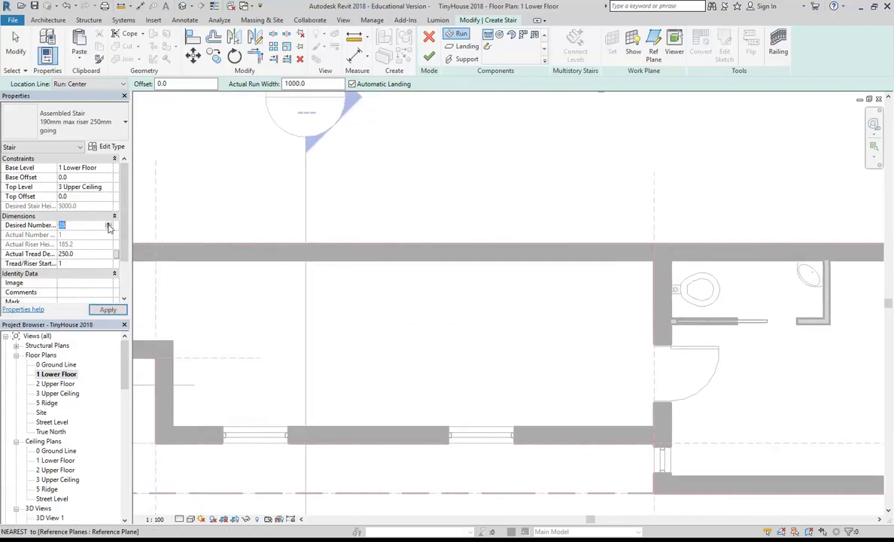
pyautogui.click(108, 188)
pyautogui.click(76, 236)
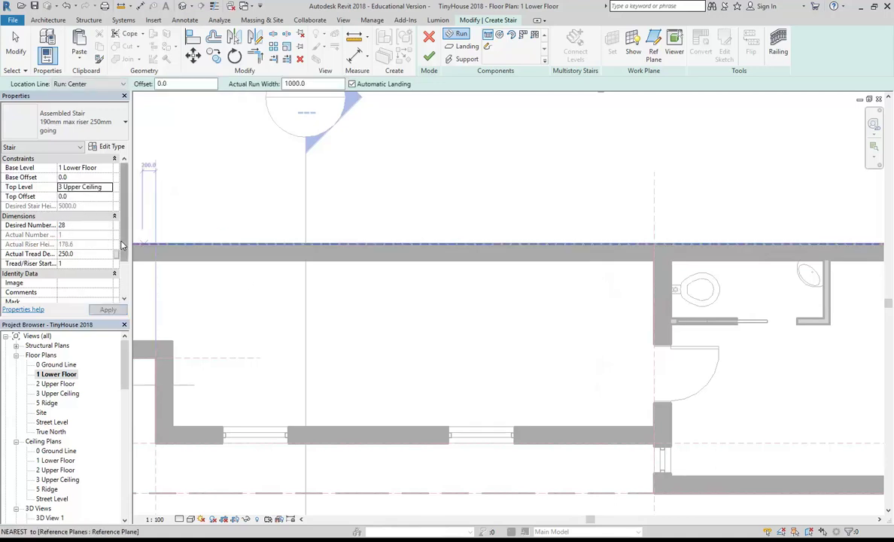
# Draw a horizontal 18-riser run 4250 mm long beside the room's upper wall, heading towards the toilet, and end the run command
pyautogui.moveTo(312, 311); pyautogui.dragTo(291, 303, button='middle')
pyautogui.scroll(1, 291, 303)
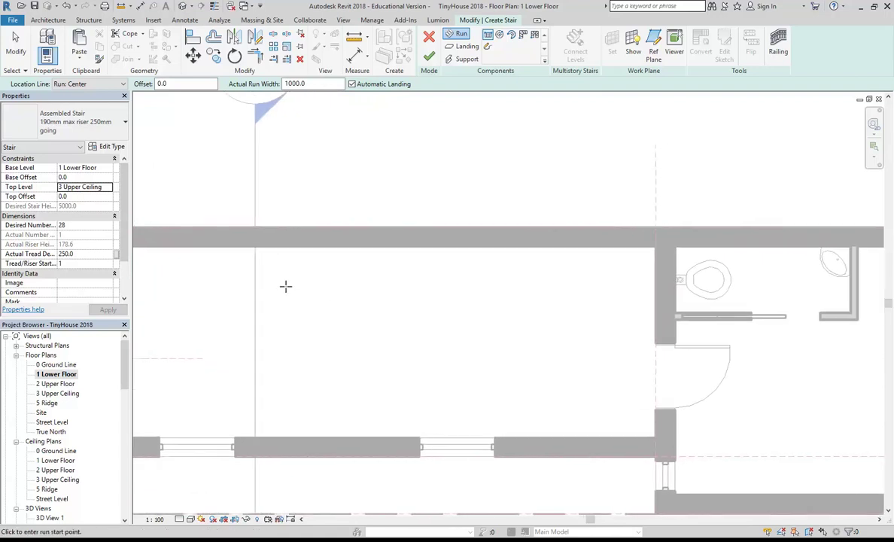
pyautogui.click(285, 286)
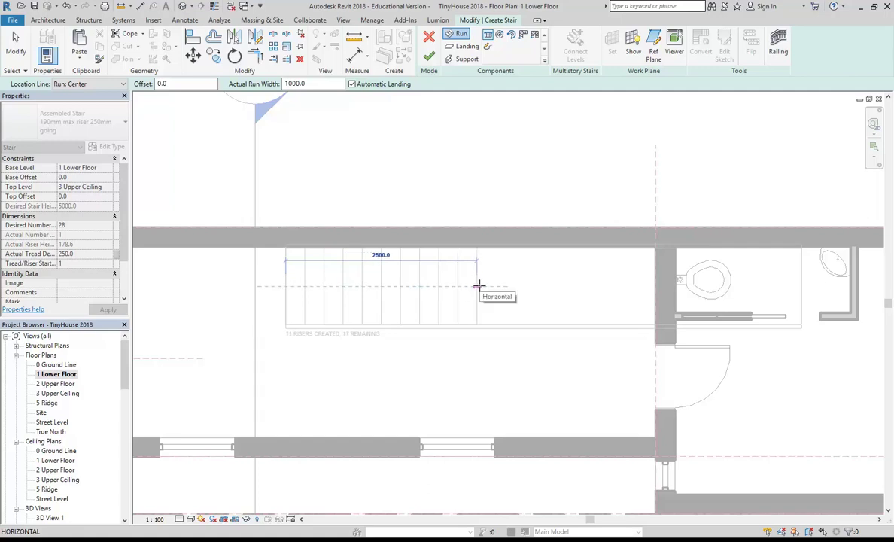
pyautogui.scroll(1, 479, 286)
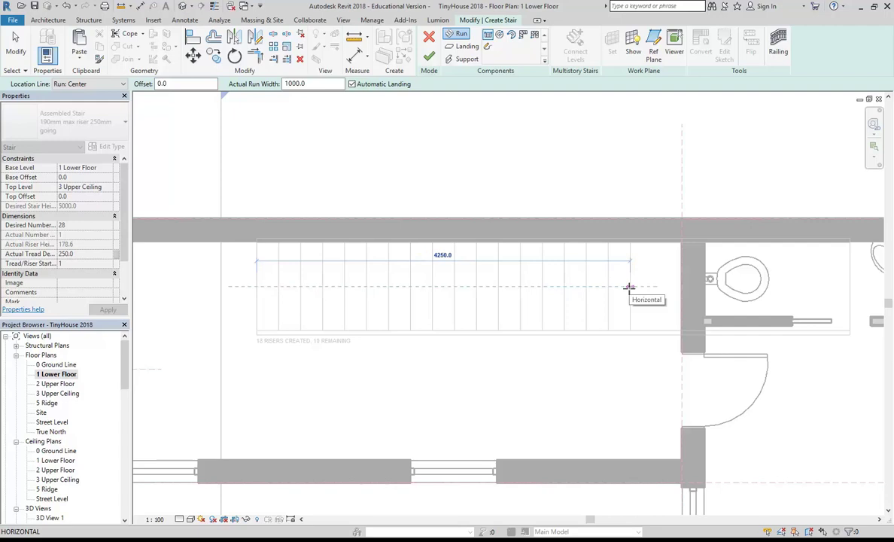
pyautogui.click(629, 287)
pyautogui.scroll(-2, 568, 380)
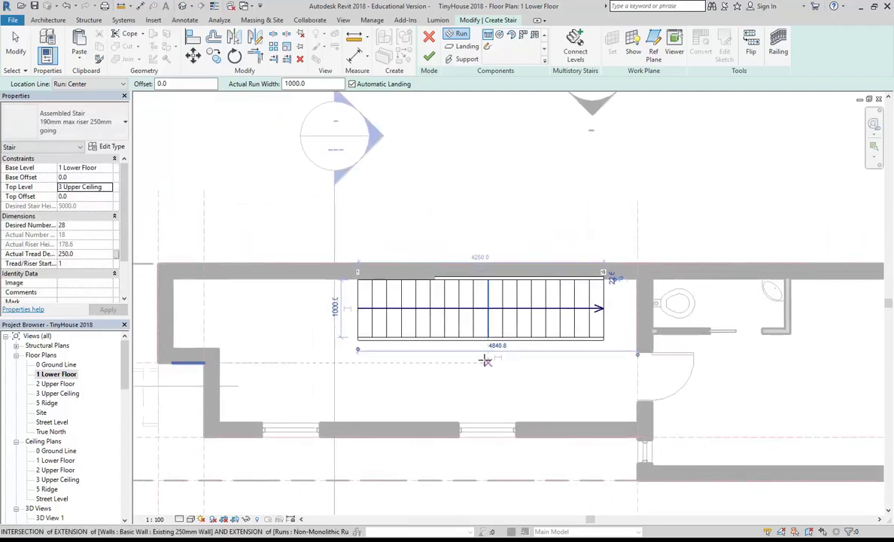
pyautogui.rightClick(456, 177)
pyautogui.click(479, 185)
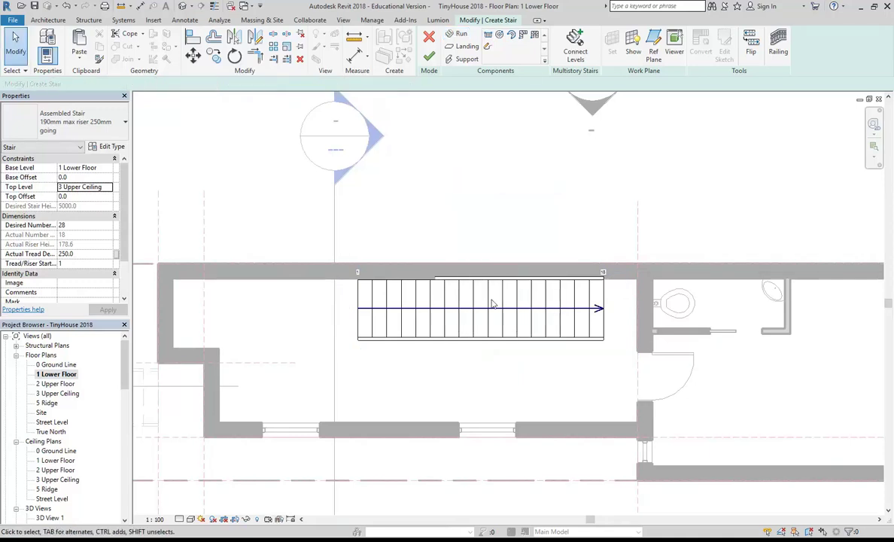
# Move the 18-riser run along the upper wall, away from the toilet wall, to leave more space at its end
pyautogui.click(438, 329)
pyautogui.moveTo(438, 329)
pyautogui.mouseDown()
pyautogui.moveTo(386, 325)
pyautogui.moveTo(430, 325)
pyautogui.mouseUp()
pyautogui.click(575, 377)
pyautogui.moveTo(578, 299); pyautogui.dragTo(568, 305, button='middle')
pyautogui.scroll(2, 568, 304)
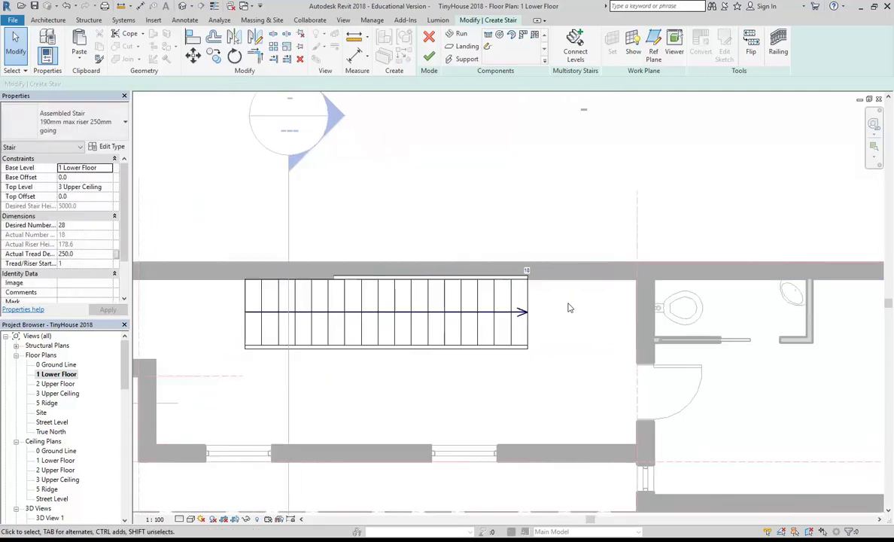
# Draw a 500 mm run beside the toilet wall heading towards the window wall, joined to the 18-riser run by an automatic landing
pyautogui.click(460, 35)
pyautogui.moveTo(574, 346); pyautogui.dragTo(549, 325, button='middle')
pyautogui.scroll(1, 551, 334)
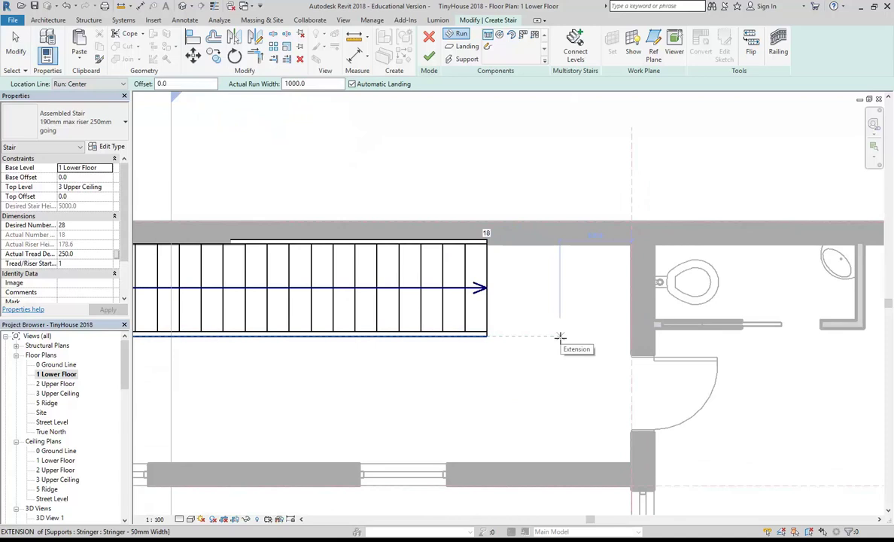
pyautogui.moveTo(560, 336); pyautogui.dragTo(561, 307, button='middle')
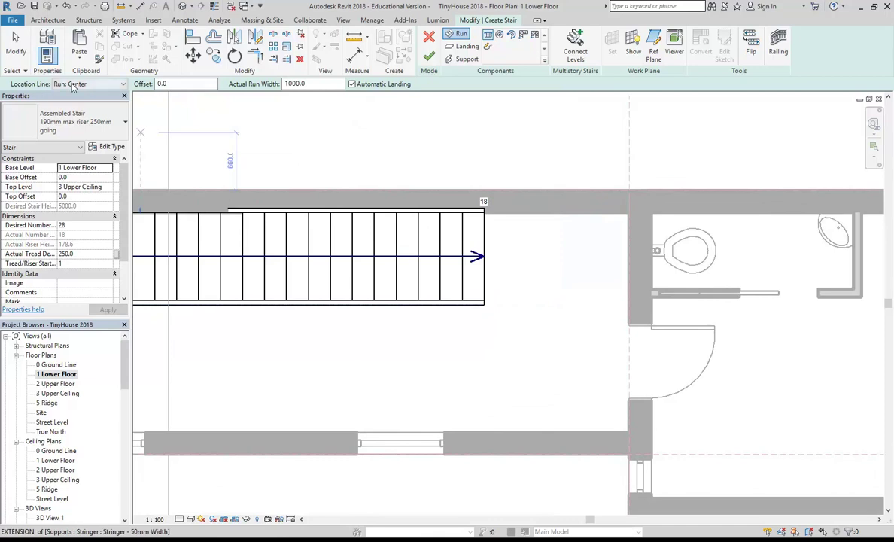
pyautogui.click(559, 305)
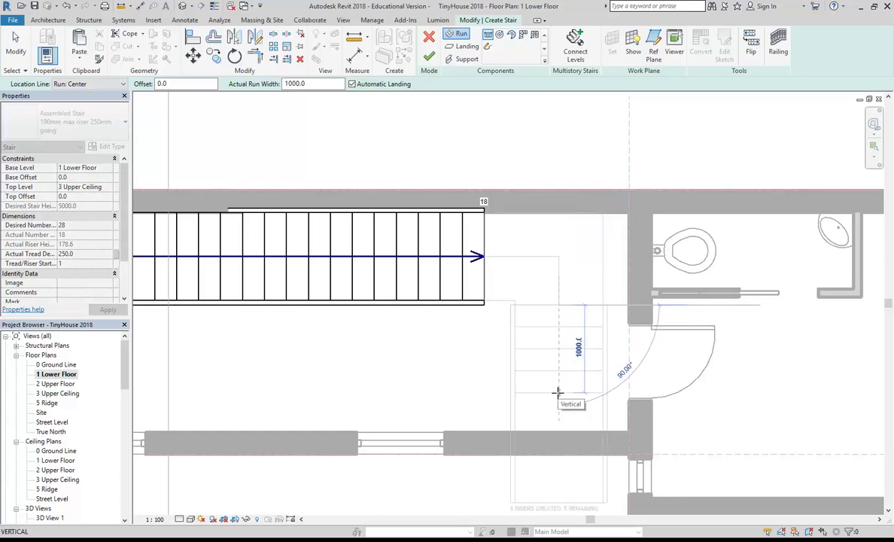
pyautogui.scroll(-1, 557, 392)
pyautogui.scroll(2, 551, 316)
pyautogui.scroll(1, 554, 317)
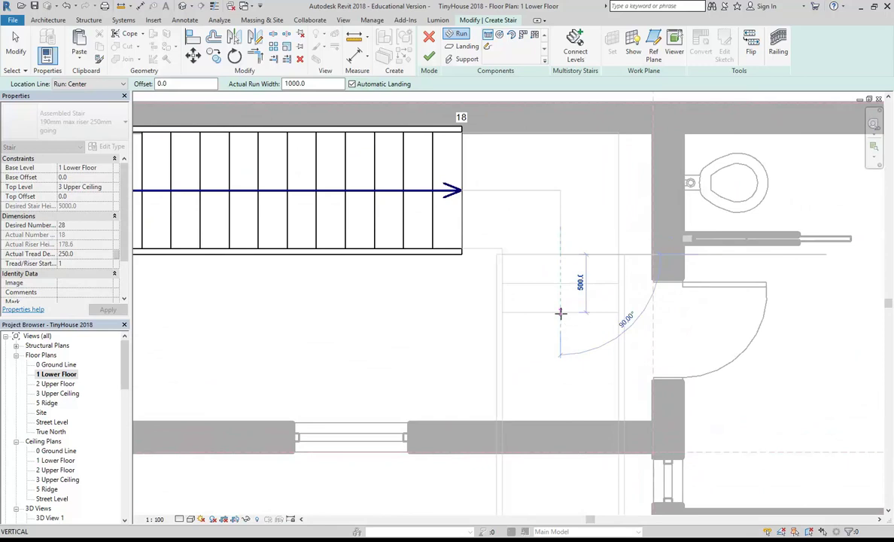
pyautogui.click(560, 313)
pyautogui.scroll(-2, 489, 339)
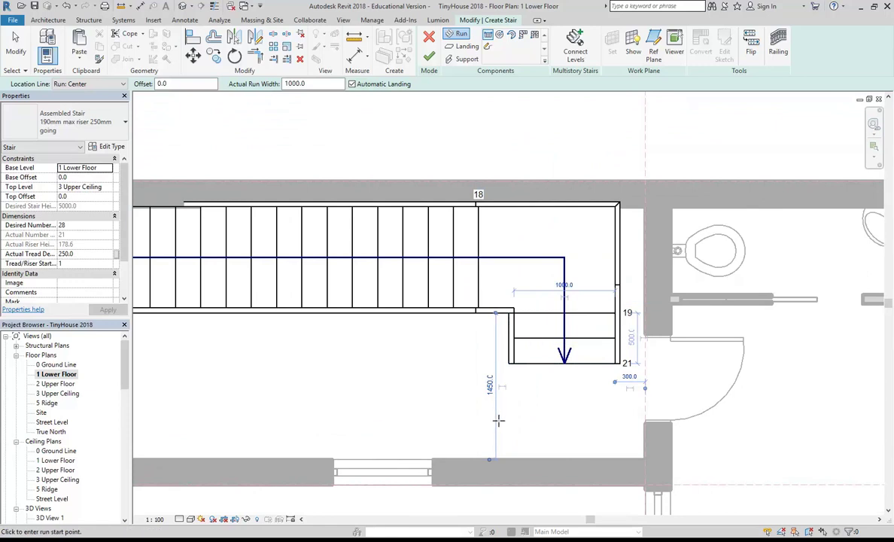
# Draw a horizontal run with the remaining seven risers along the window wall, heading away from the toilet, joined by a second automatic landing
pyautogui.click(499, 425)
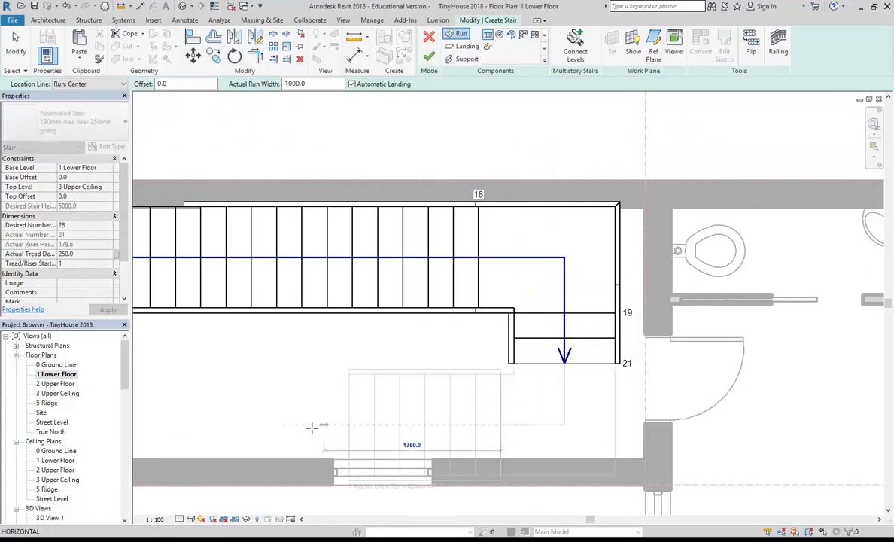
pyautogui.moveTo(313, 427); pyautogui.dragTo(322, 417, button='middle')
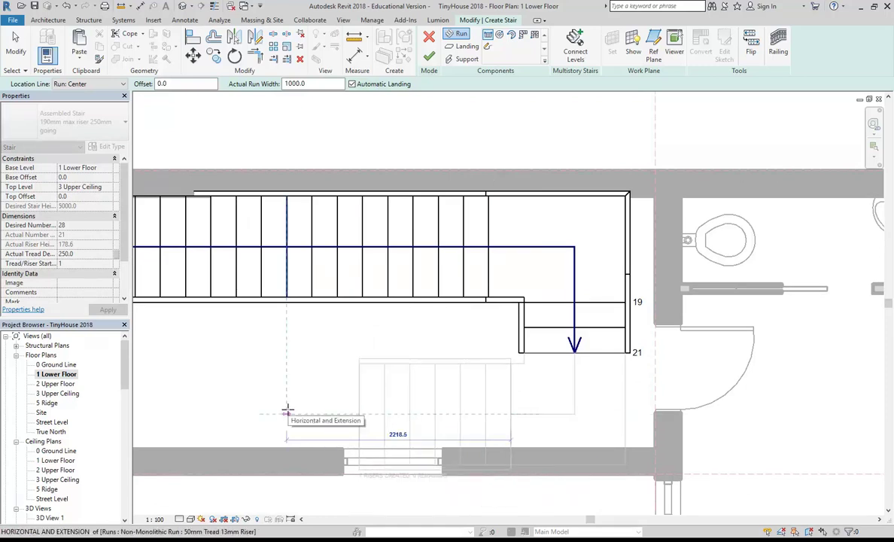
pyautogui.click(289, 411)
pyautogui.moveTo(288, 414); pyautogui.dragTo(320, 389, button='middle')
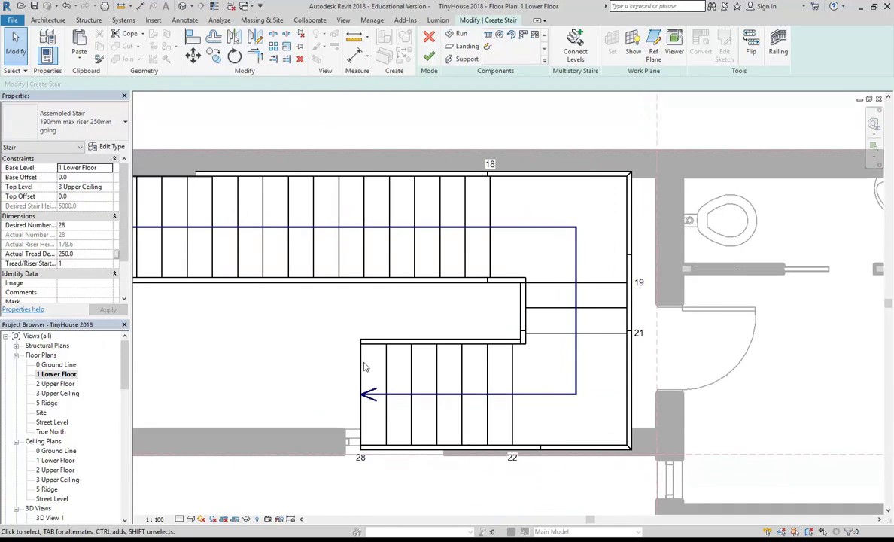
pyautogui.moveTo(333, 319); pyautogui.dragTo(354, 322, button='middle')
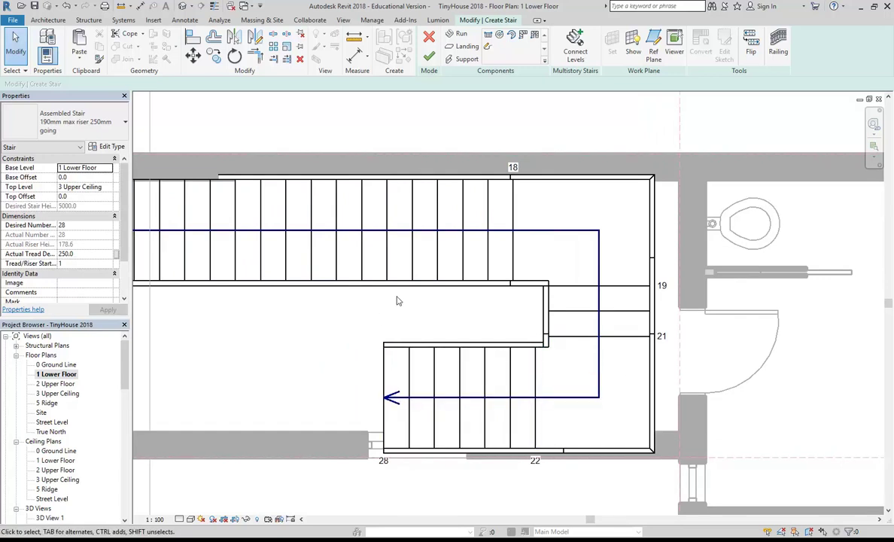
# Delete the whole three-flight stair layout, including its landings and supports
pyautogui.scroll(-1, 376, 414)
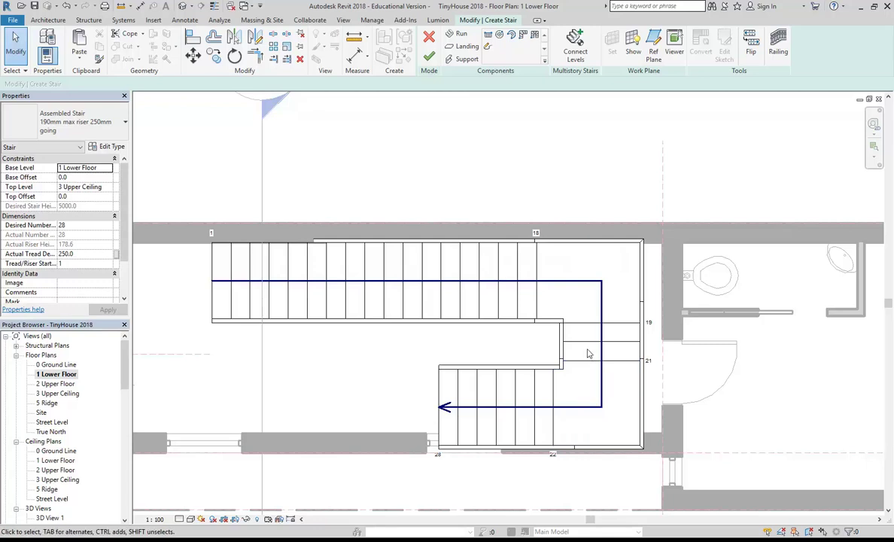
pyautogui.moveTo(181, 198); pyautogui.dragTo(666, 474)
pyautogui.press('Delete')
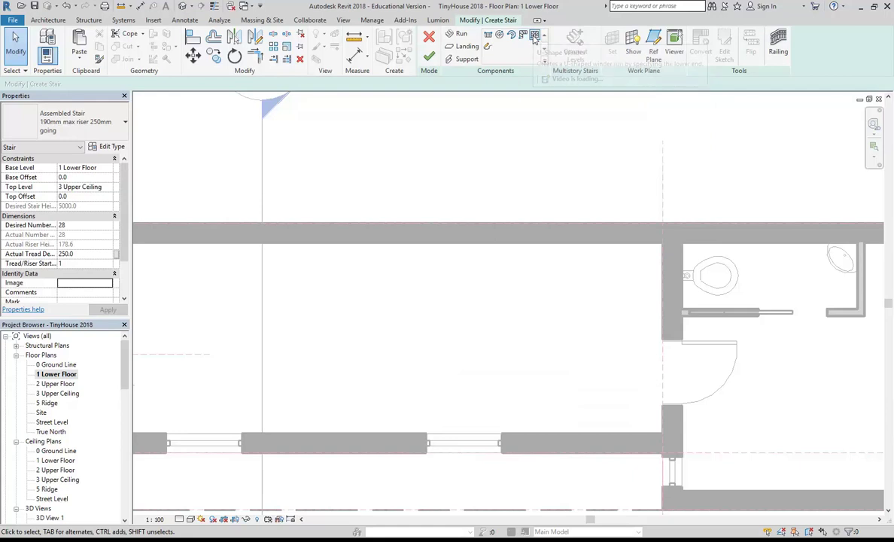
# Draw a horizontal 12-riser straight run 2750 mm long beside the room's upper wall, heading towards the toilet
pyautogui.click(487, 35)
pyautogui.moveTo(499, 227); pyautogui.dragTo(442, 225, button='middle')
pyautogui.scroll(2, 398, 295)
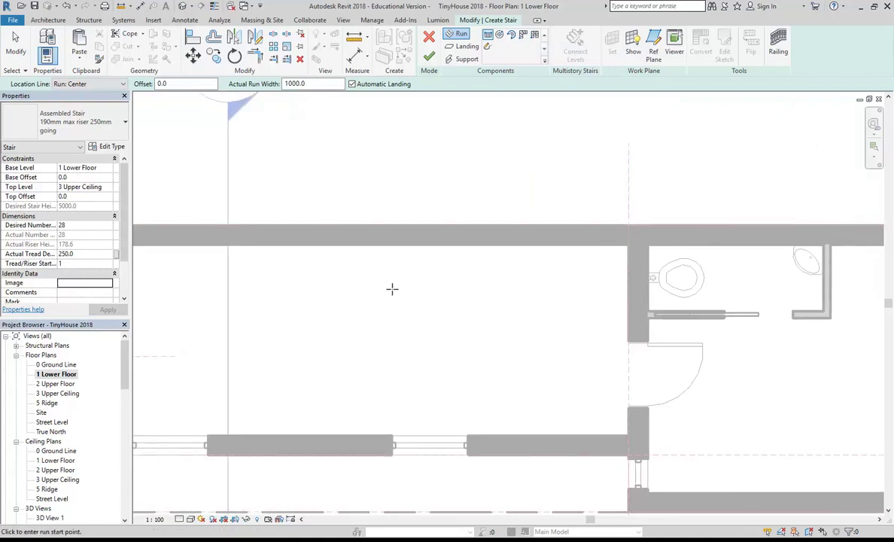
pyautogui.click(290, 289)
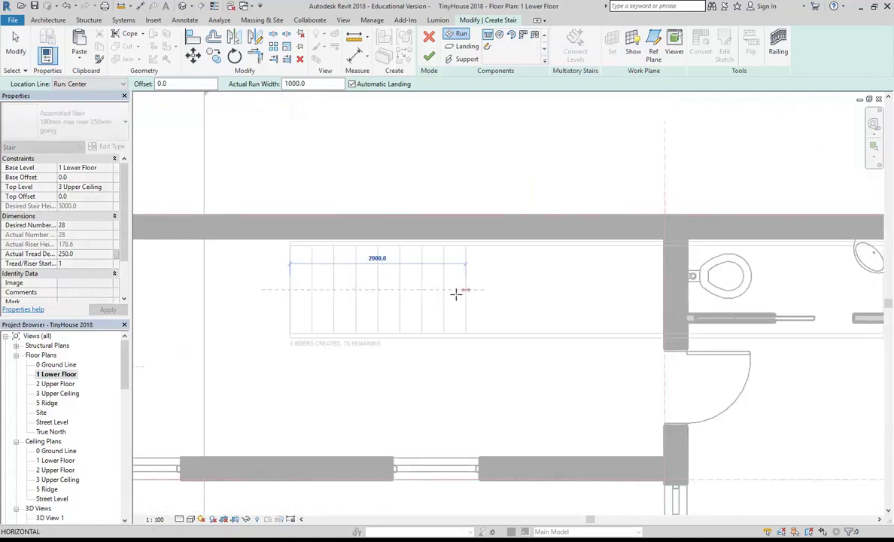
pyautogui.click(529, 289)
pyautogui.moveTo(577, 354); pyautogui.dragTo(562, 328, button='middle')
pyautogui.scroll(1, 562, 328)
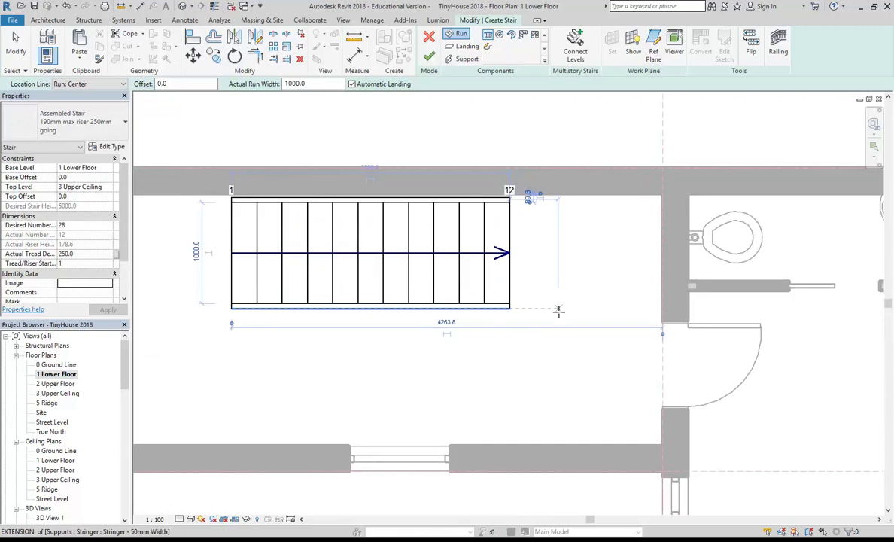
pyautogui.scroll(-2, 560, 326)
pyautogui.rightClick(454, 169)
pyautogui.click(478, 178)
pyautogui.click(479, 180)
pyautogui.rightClick(480, 180)
pyautogui.click(492, 187)
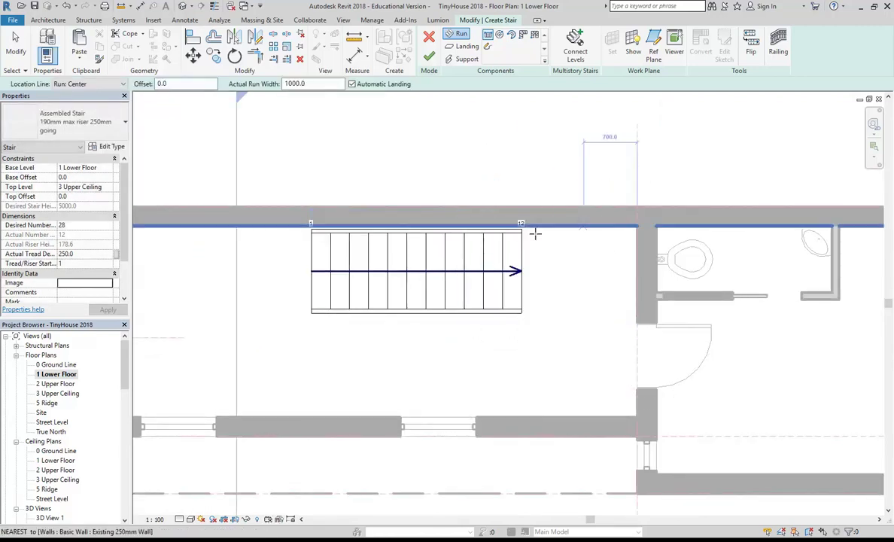
# Set the stair's top level to 2 Upper Floor
pyautogui.click(107, 188)
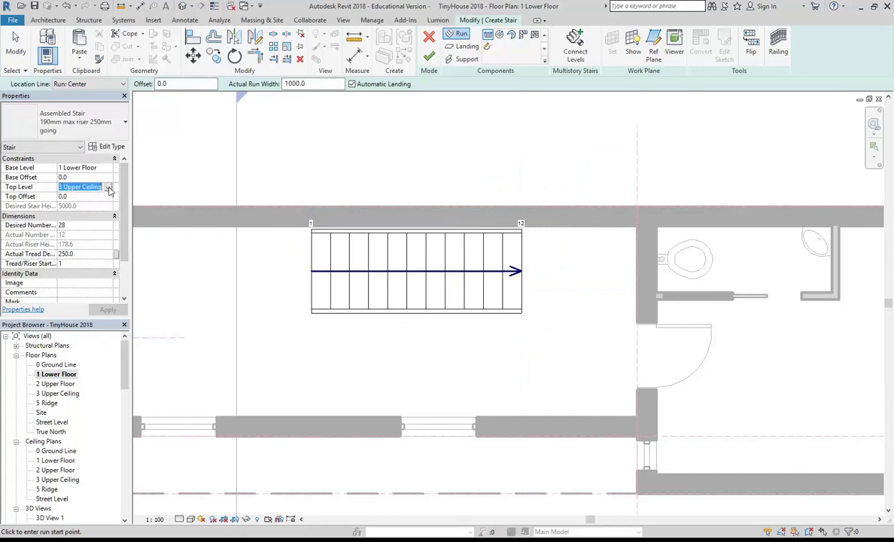
pyautogui.click(108, 189)
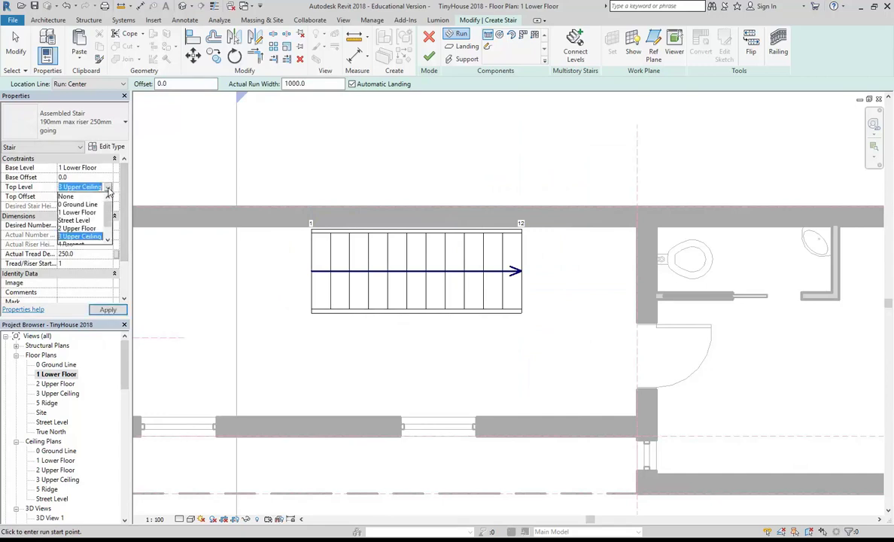
pyautogui.click(77, 228)
# Draw a short run with the last two risers towards the window wall, joined to the 12-riser run by an automatic landing, and end the command
pyautogui.moveTo(501, 294); pyautogui.dragTo(490, 278, button='middle')
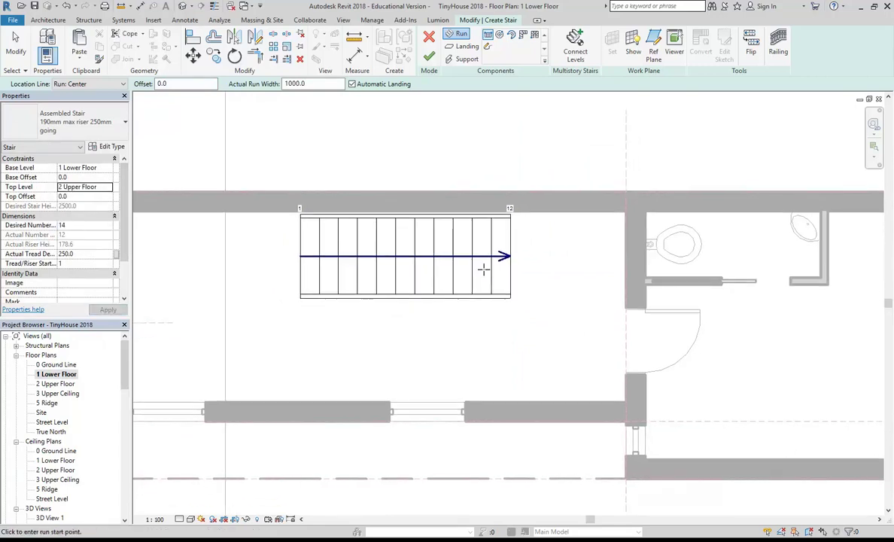
pyautogui.scroll(1, 490, 279)
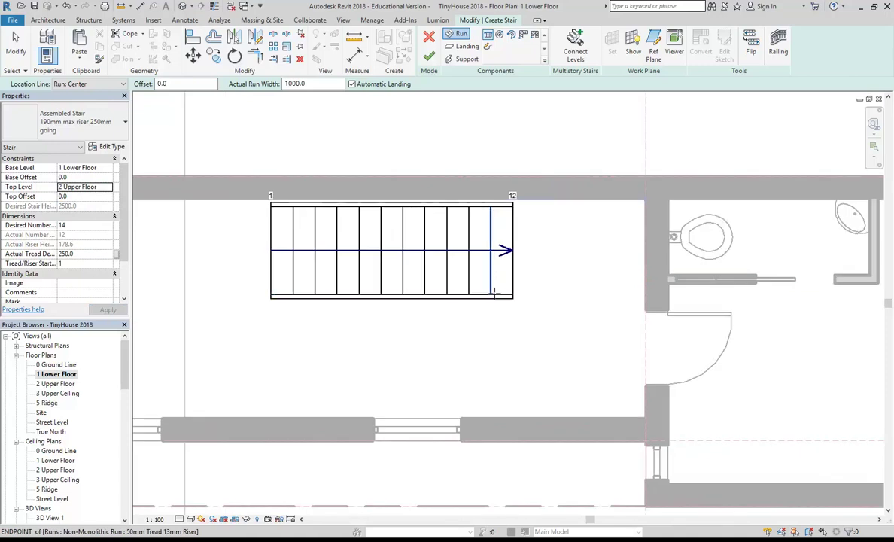
pyautogui.click(574, 300)
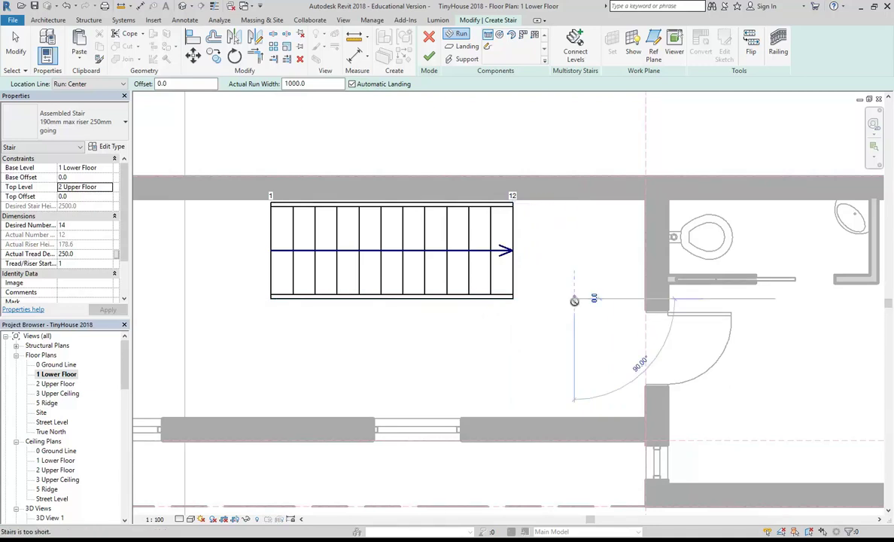
pyautogui.click(574, 378)
pyautogui.press('Escape')
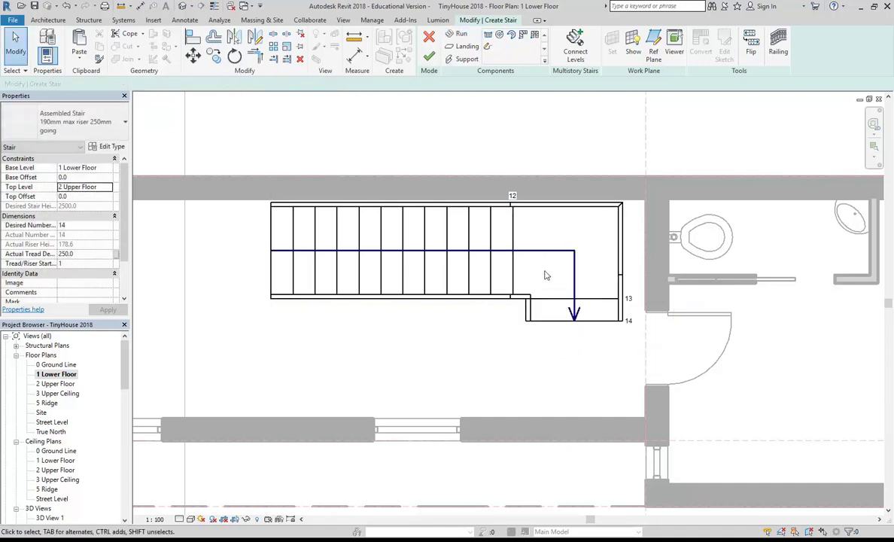
# Select the 12-riser run in plan and examine its extents and its connection to the landing
pyautogui.scroll(2, 554, 234)
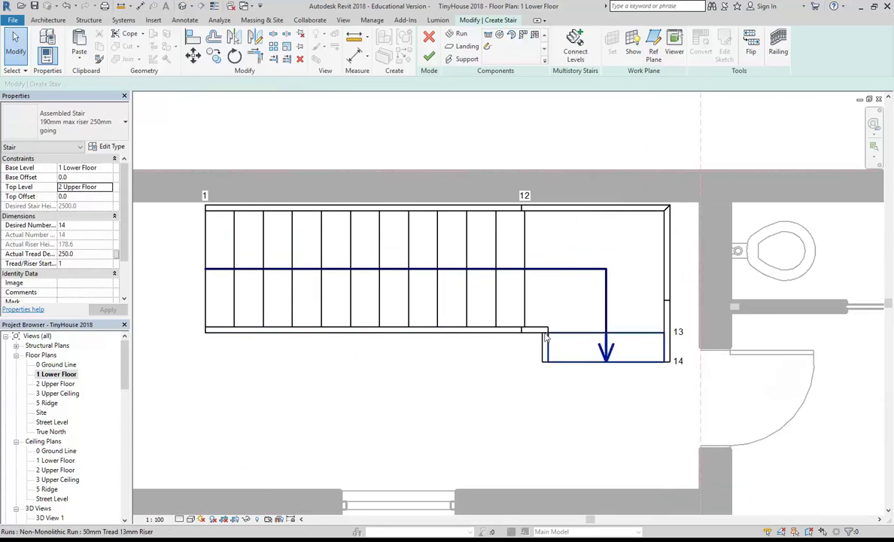
pyautogui.moveTo(590, 295); pyautogui.dragTo(637, 315, button='middle')
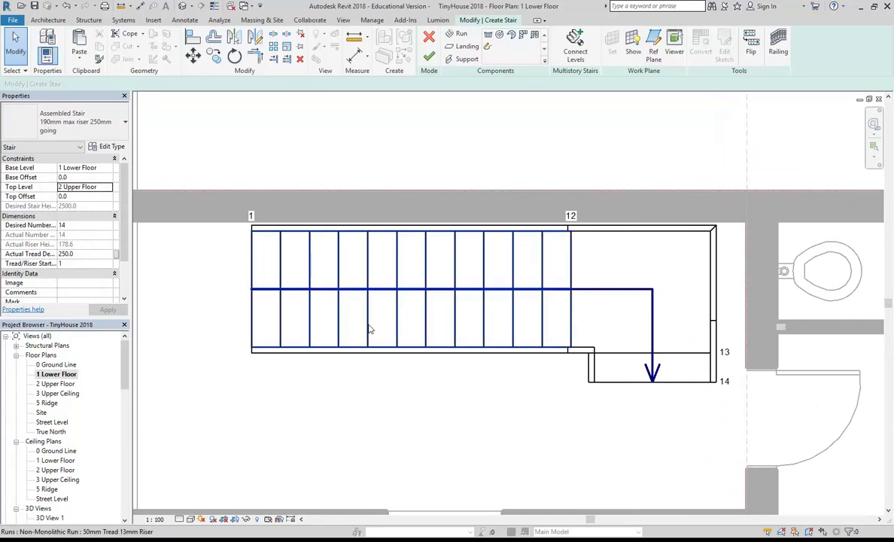
pyautogui.click(368, 328)
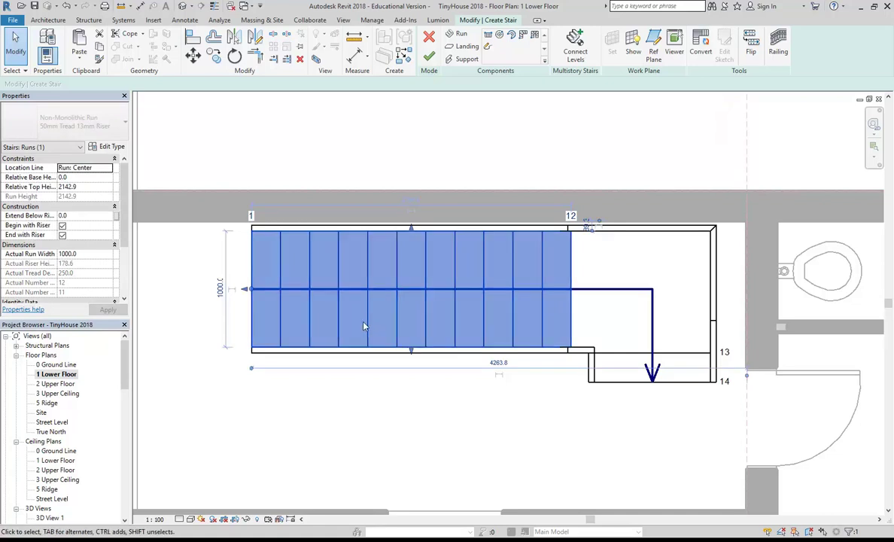
pyautogui.click(393, 396)
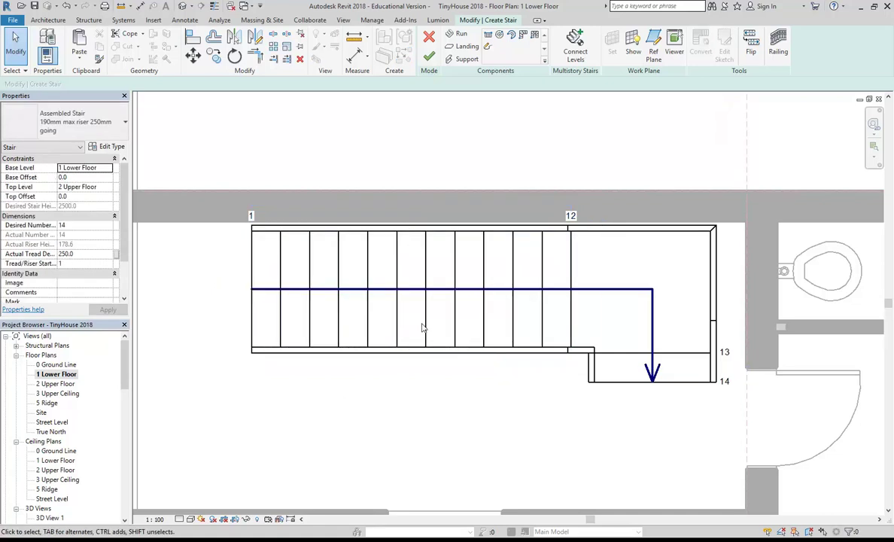
pyautogui.click(427, 320)
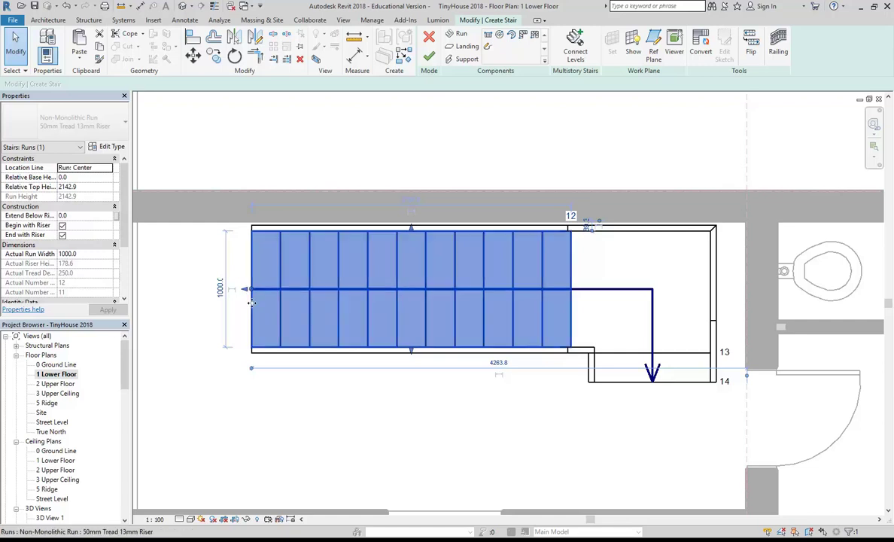
# Deselect the run and open Section 1 from its section mark in the plan to show the stair from the side
pyautogui.scroll(-5, 252, 307)
pyautogui.scroll(2, 325, 314)
pyautogui.click(325, 315)
pyautogui.scroll(-4, 331, 315)
pyautogui.scroll(2, 376, 315)
pyautogui.scroll(-1, 259, 314)
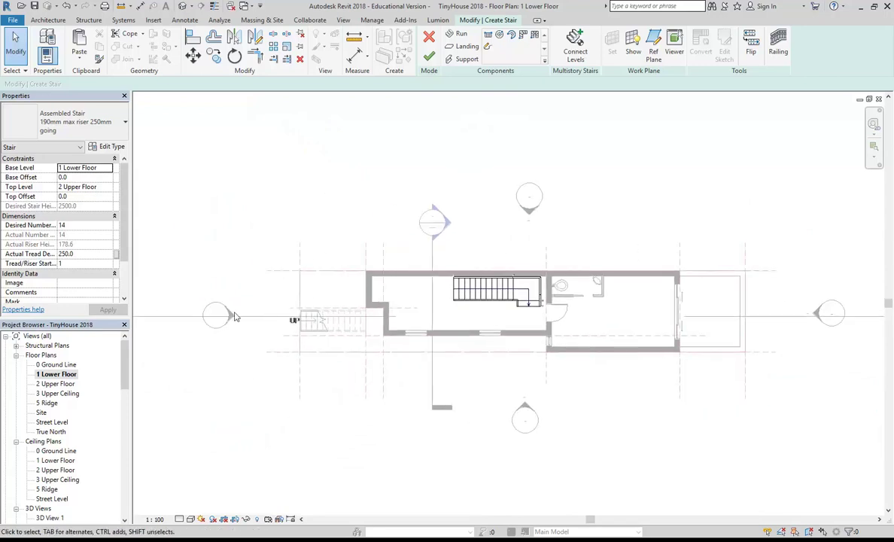
pyautogui.scroll(-1, 264, 325)
pyautogui.doubleClick(231, 309)
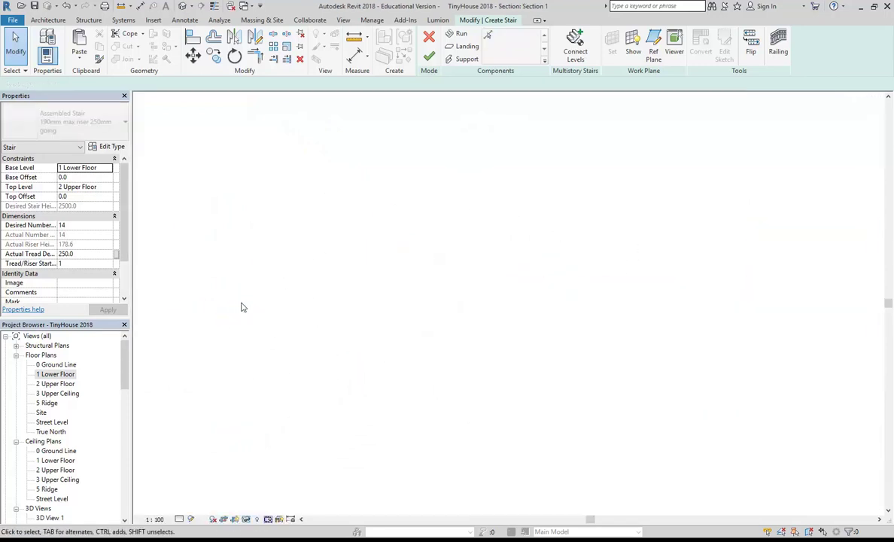
pyautogui.scroll(4, 482, 396)
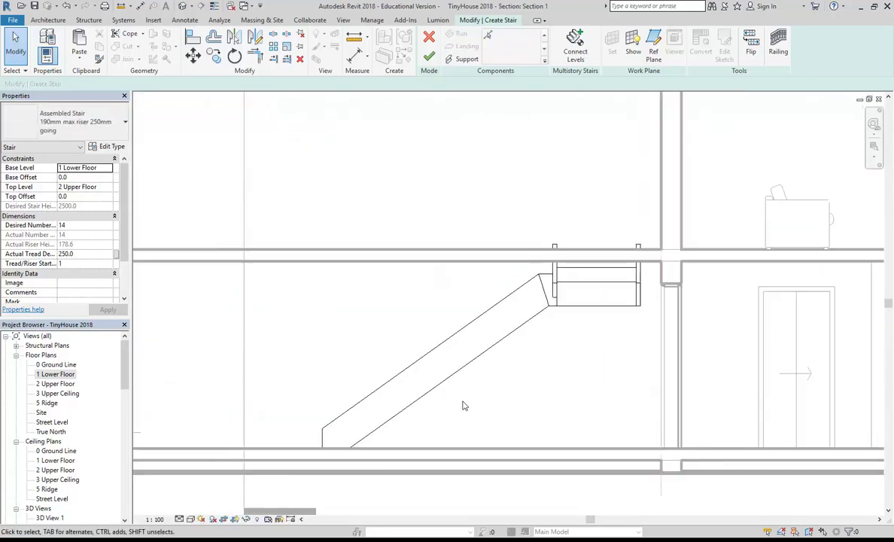
pyautogui.scroll(2, 373, 412)
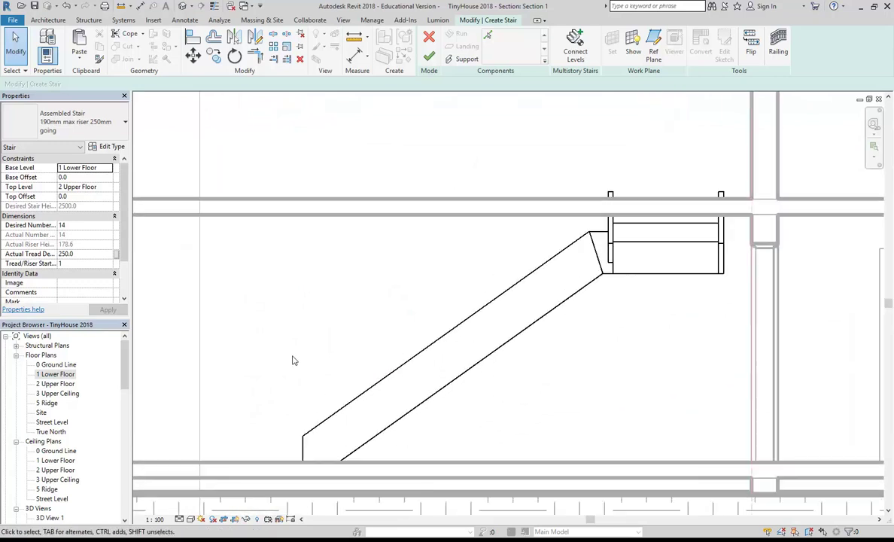
# Change the section view's visual style to Wireframe so the treads and risers show through the stringer
pyautogui.click(190, 518)
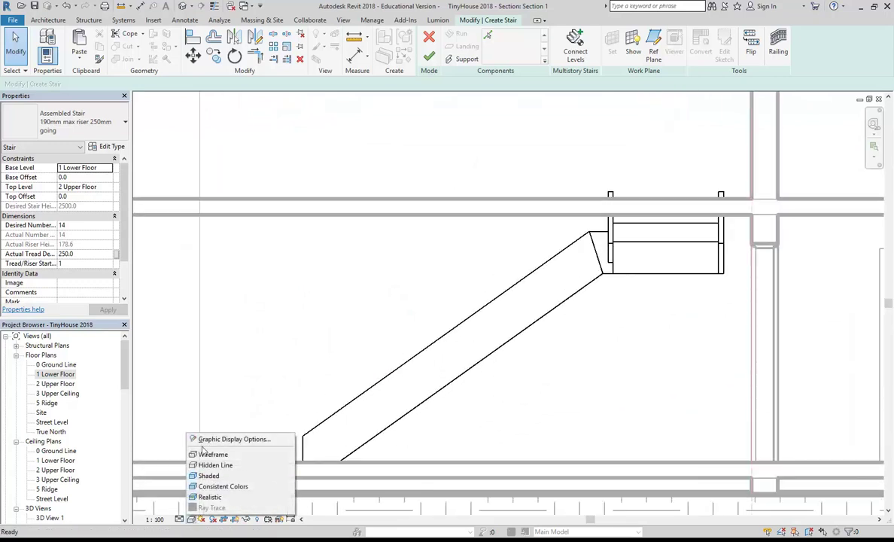
pyautogui.click(214, 455)
pyautogui.moveTo(319, 348); pyautogui.dragTo(357, 333, button='middle')
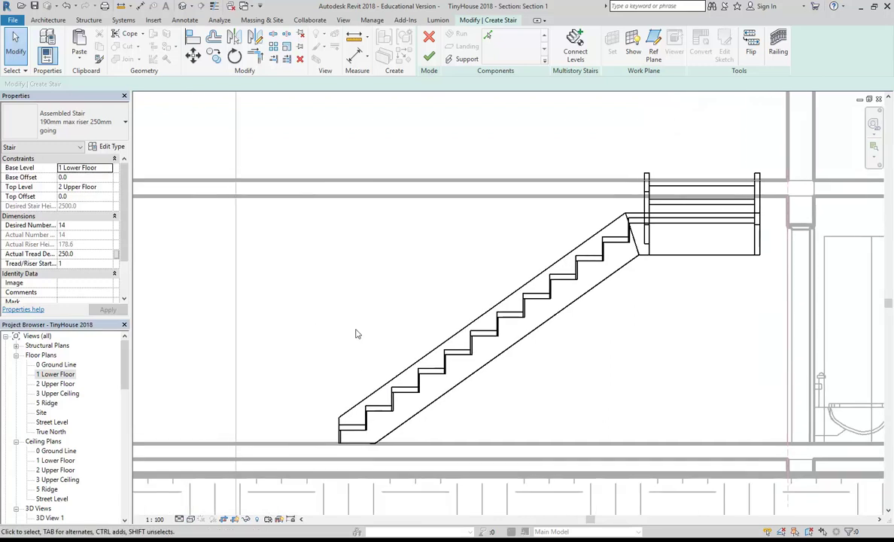
# Examine the 12-riser run and its lower end in the section view, and deselect it
pyautogui.click(371, 416)
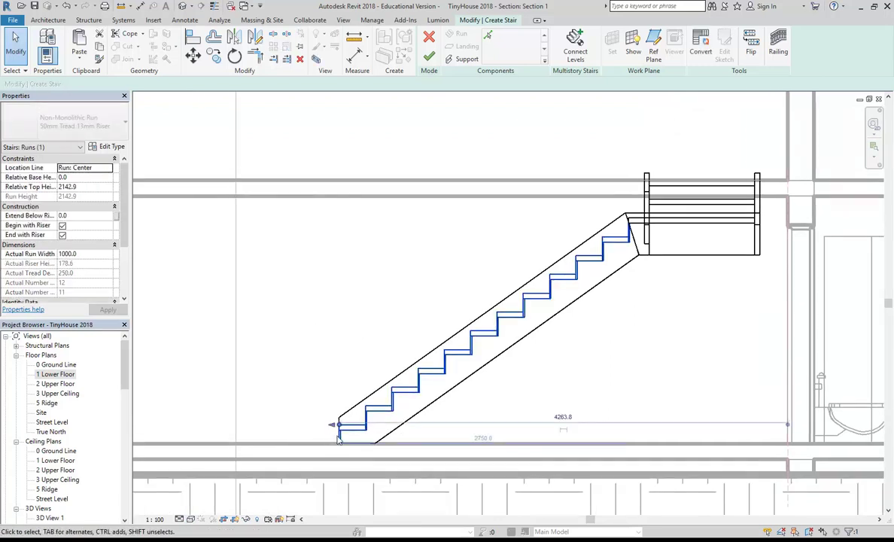
pyautogui.scroll(3, 342, 417)
pyautogui.scroll(-1, 342, 418)
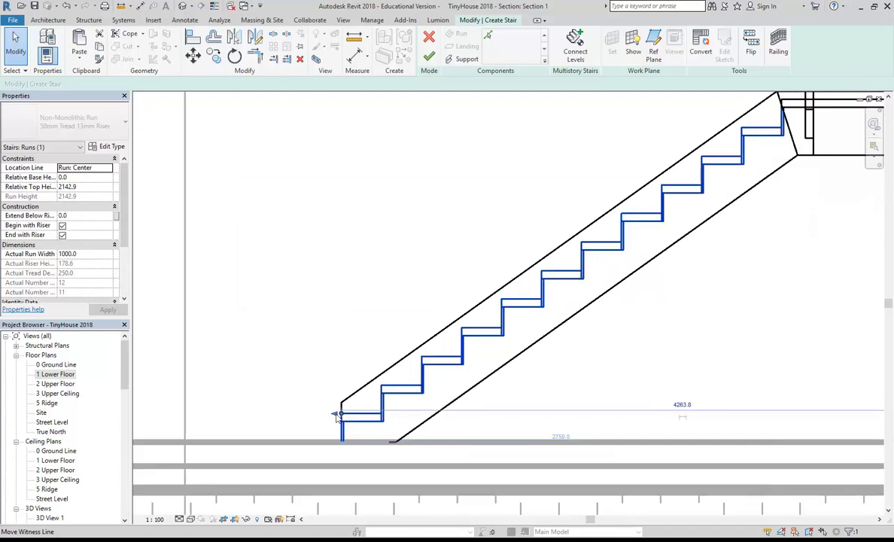
pyautogui.scroll(-2, 255, 370)
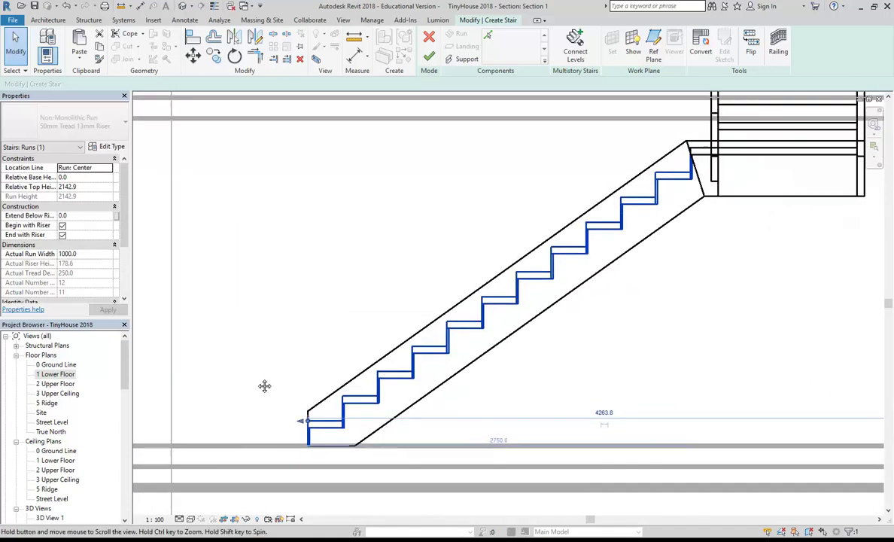
pyautogui.scroll(-2, 260, 413)
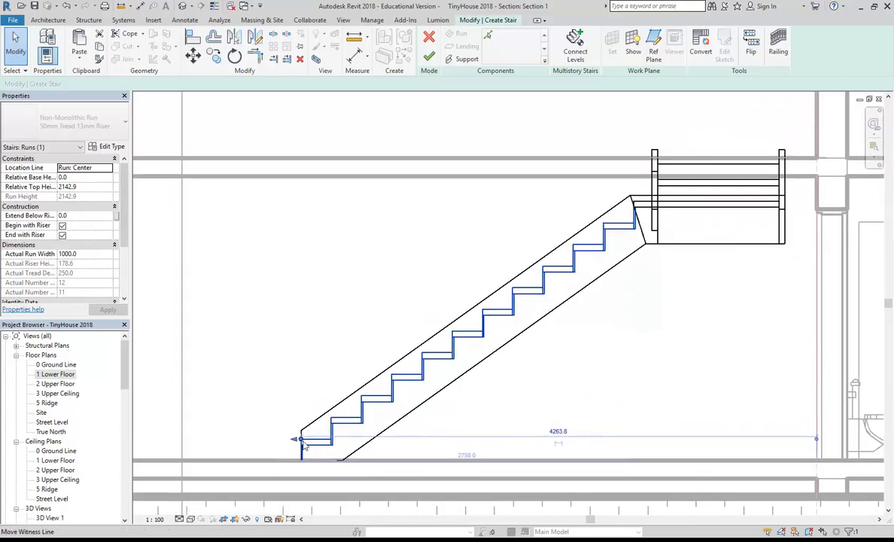
pyautogui.moveTo(393, 428); pyautogui.dragTo(395, 426)
pyautogui.click(289, 389)
pyautogui.scroll(-2, 289, 389)
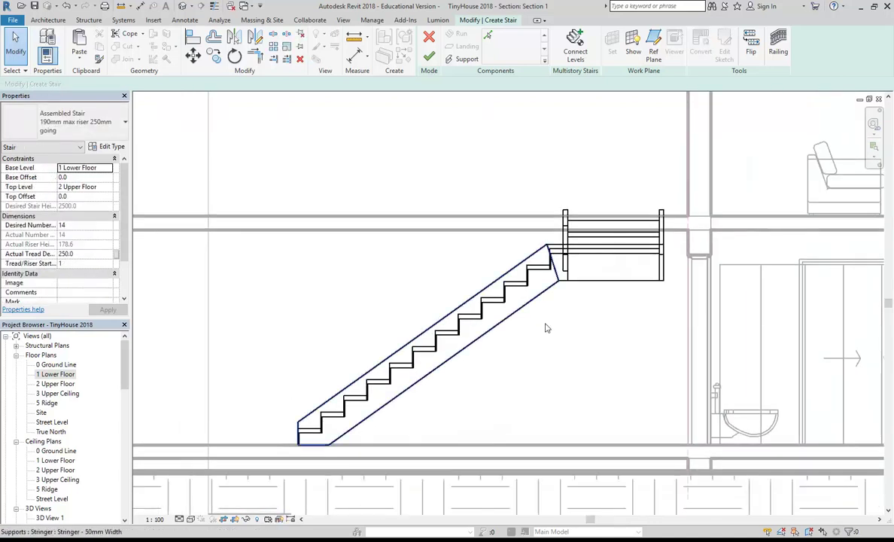
# Return to the 1 Lower Floor plan and delete the short run with the last two risers
pyautogui.click(591, 225)
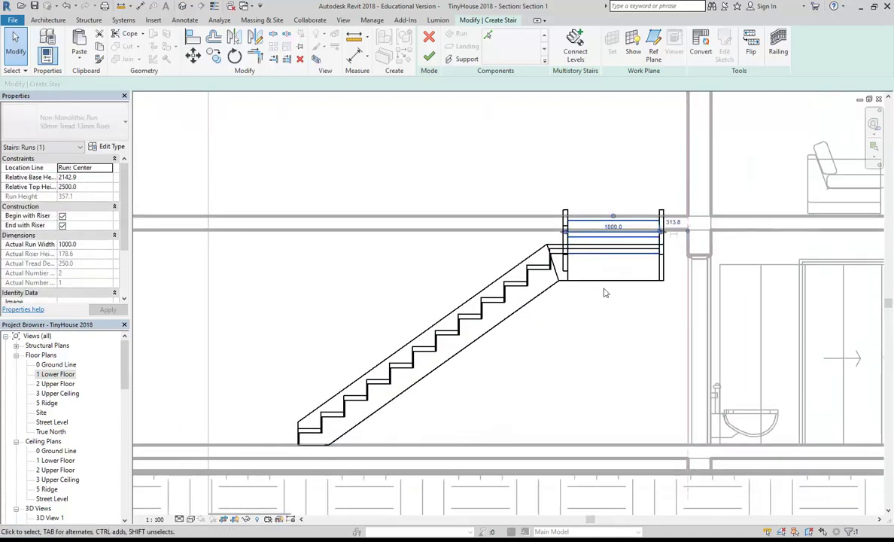
pyautogui.click(50, 376)
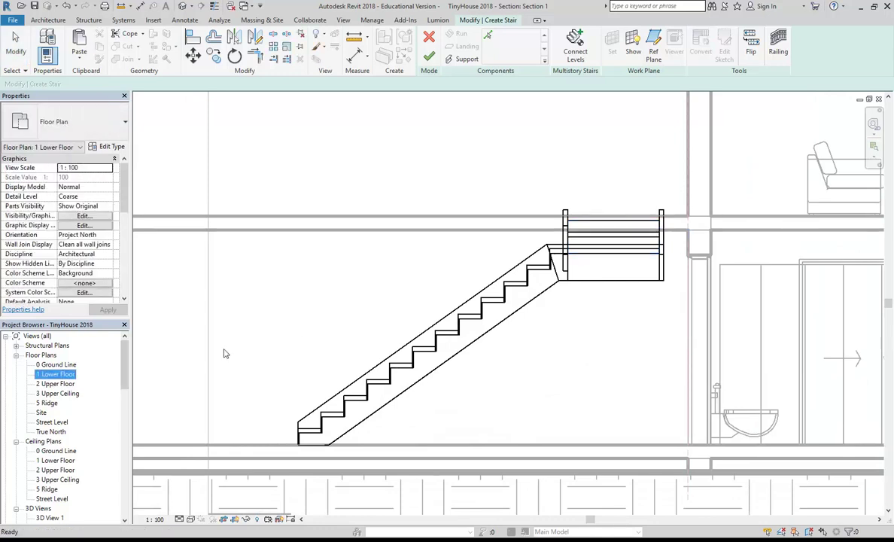
pyautogui.doubleClick(54, 376)
pyautogui.scroll(5, 451, 346)
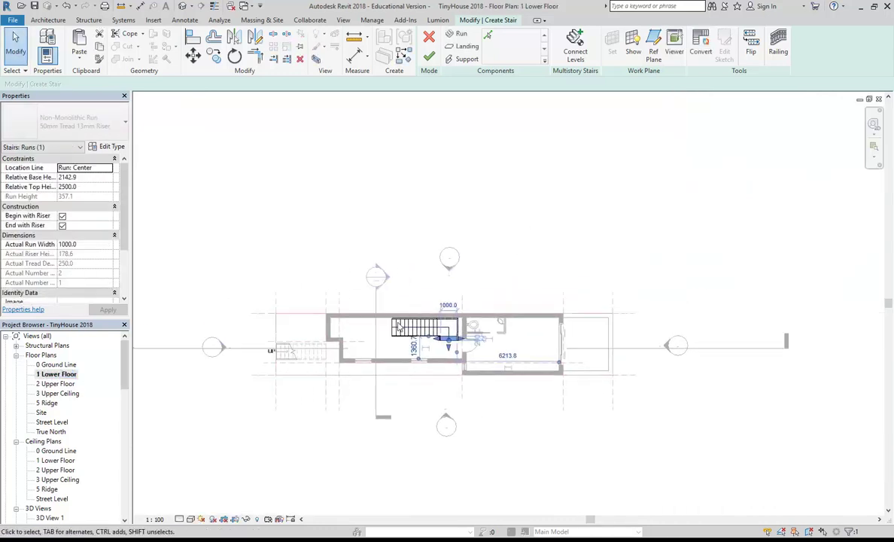
pyautogui.scroll(1, 422, 422)
pyautogui.click(444, 435)
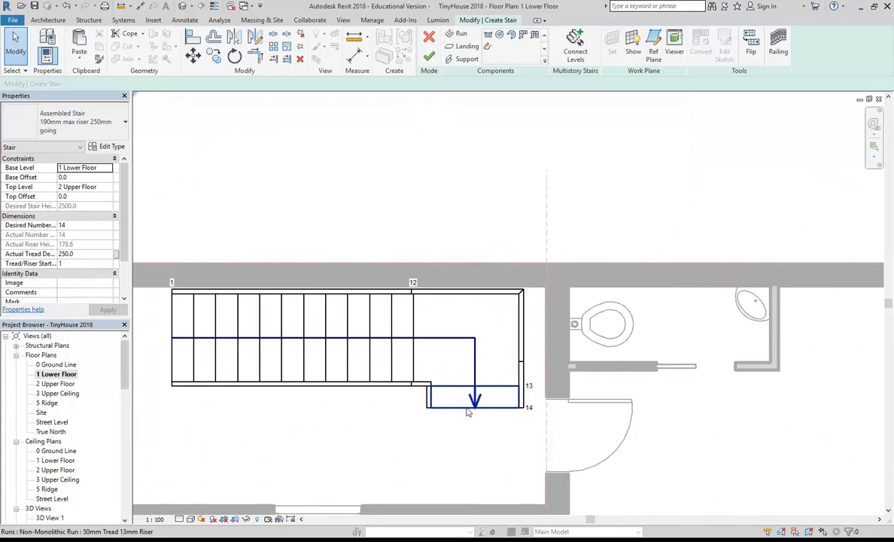
pyautogui.click(467, 410)
pyautogui.scroll(1, 425, 456)
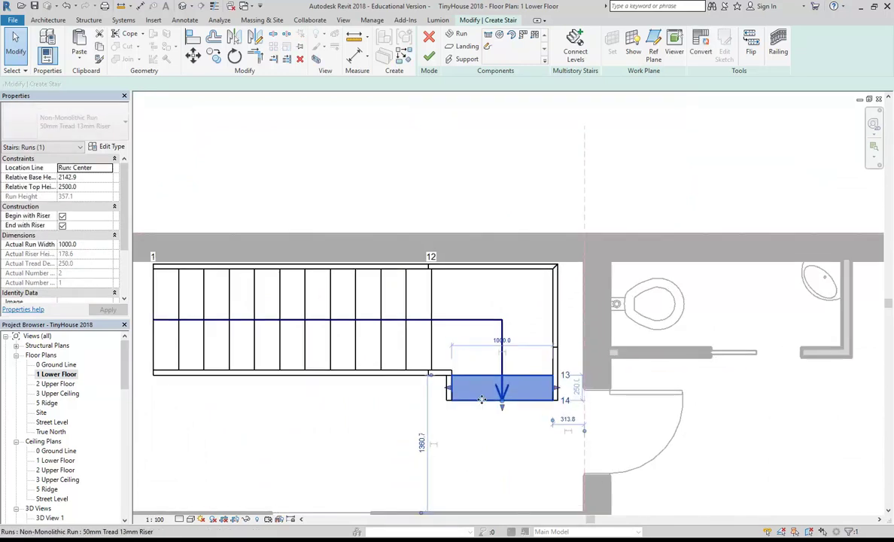
pyautogui.press('Delete')
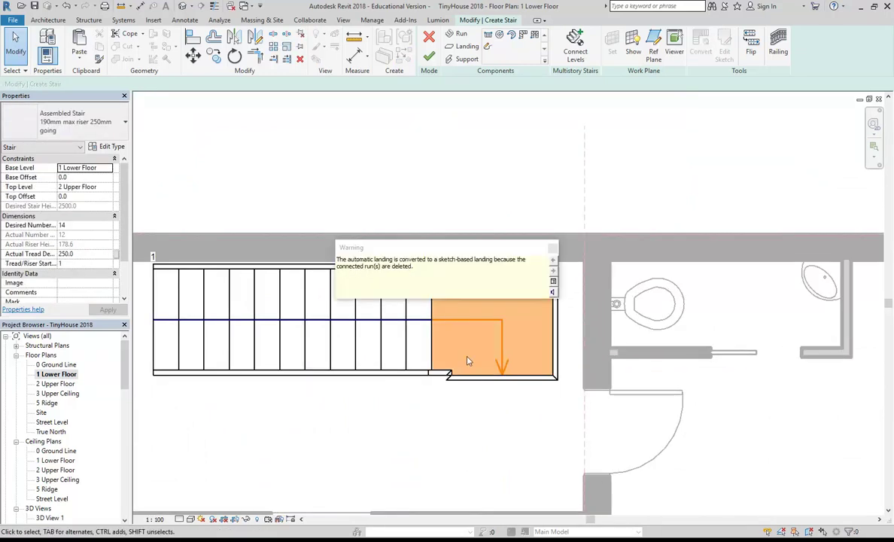
# Delete the landing left at the end of the 12-riser run
pyautogui.click(464, 419)
pyautogui.moveTo(488, 392); pyautogui.dragTo(507, 399, button='middle')
pyautogui.scroll(2, 493, 427)
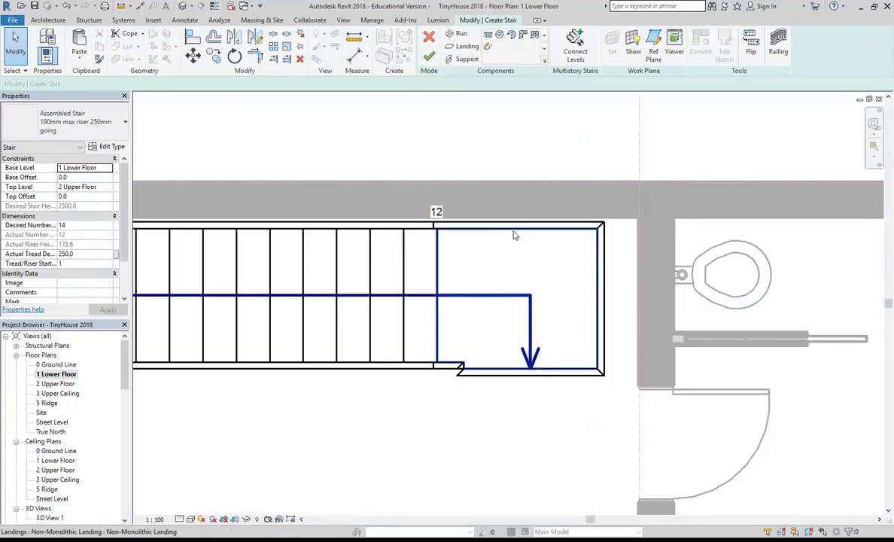
pyautogui.click(513, 305)
pyautogui.press('Delete')
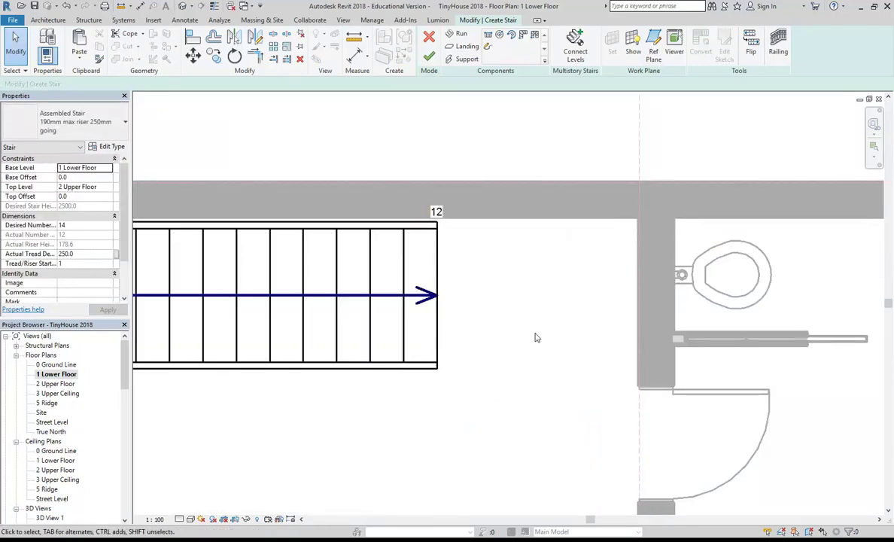
# Open Section 1 from its section mark in the plan and select the remaining 12-riser run
pyautogui.scroll(-5, 557, 340)
pyautogui.scroll(-2, 509, 394)
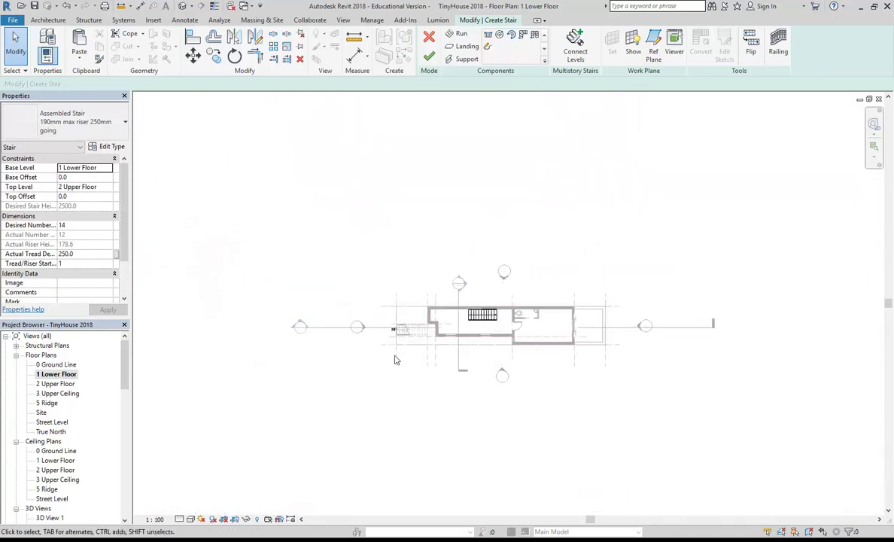
pyautogui.doubleClick(300, 326)
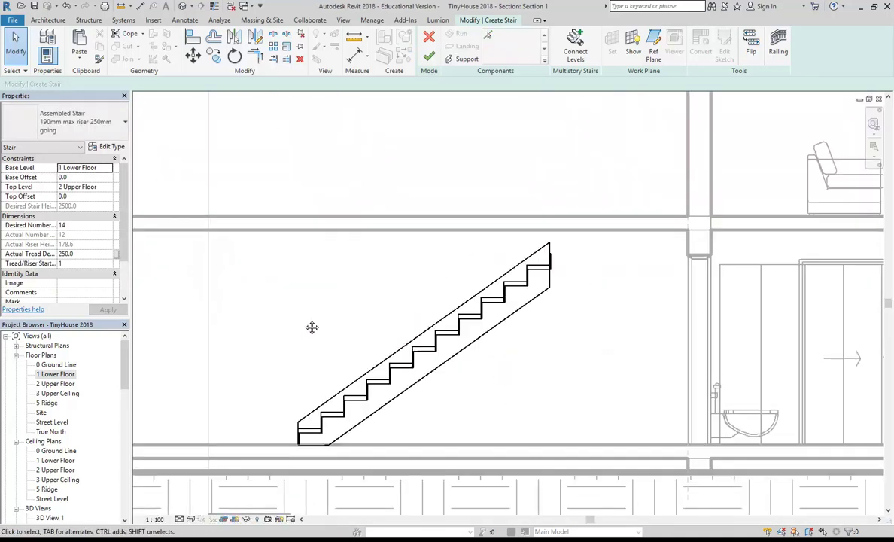
pyautogui.click(353, 383)
pyautogui.scroll(2, 331, 383)
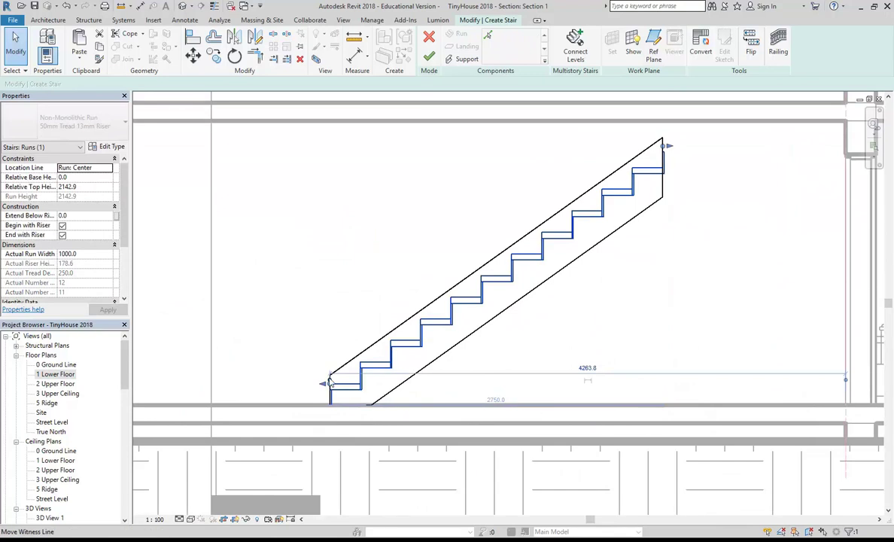
pyautogui.scroll(-2, 376, 391)
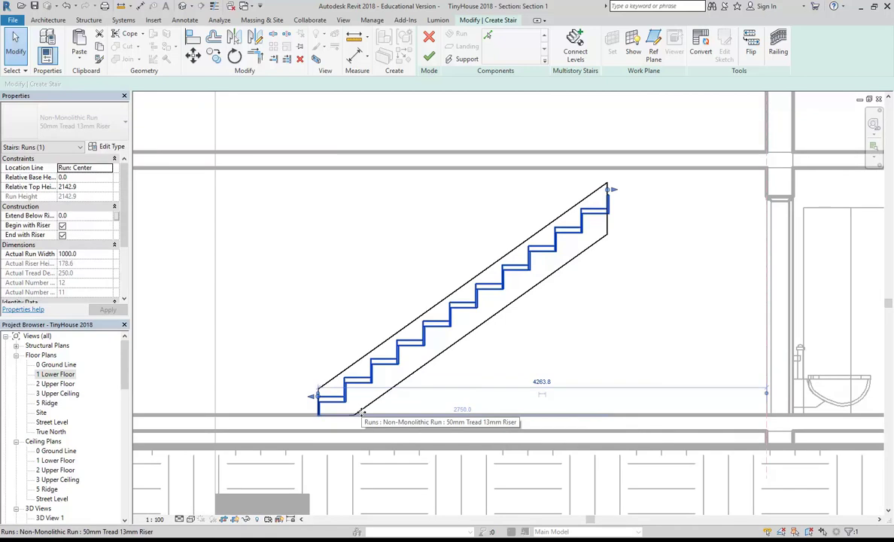
# Try to extend the run at its upper end to 14 risers and shift it away from the bathroom, and undo both changes
pyautogui.moveTo(319, 409)
pyautogui.mouseDown()
pyautogui.moveTo(374, 397)
pyautogui.moveTo(292, 402)
pyautogui.moveTo(313, 391)
pyautogui.mouseUp()
pyautogui.moveTo(590, 200); pyautogui.dragTo(566, 218, button='middle')
pyautogui.moveTo(583, 207); pyautogui.dragTo(549, 226)
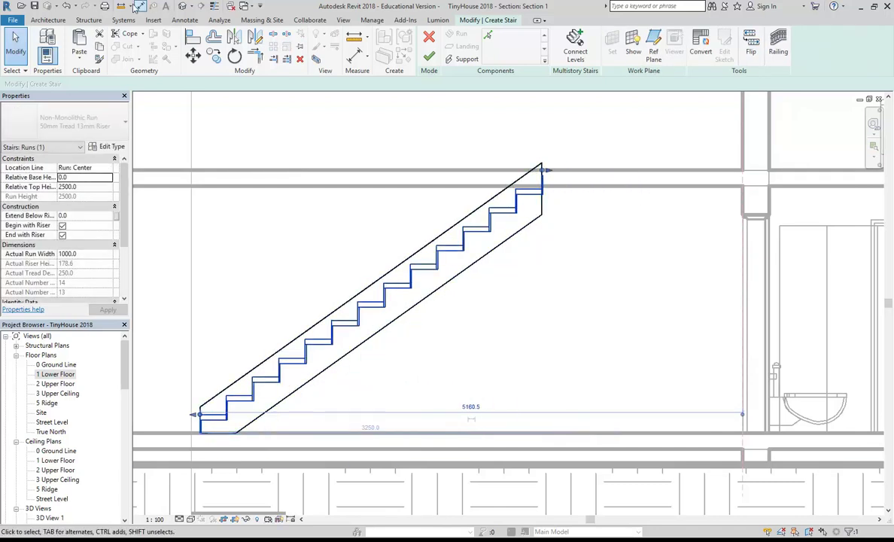
pyautogui.click(67, 5)
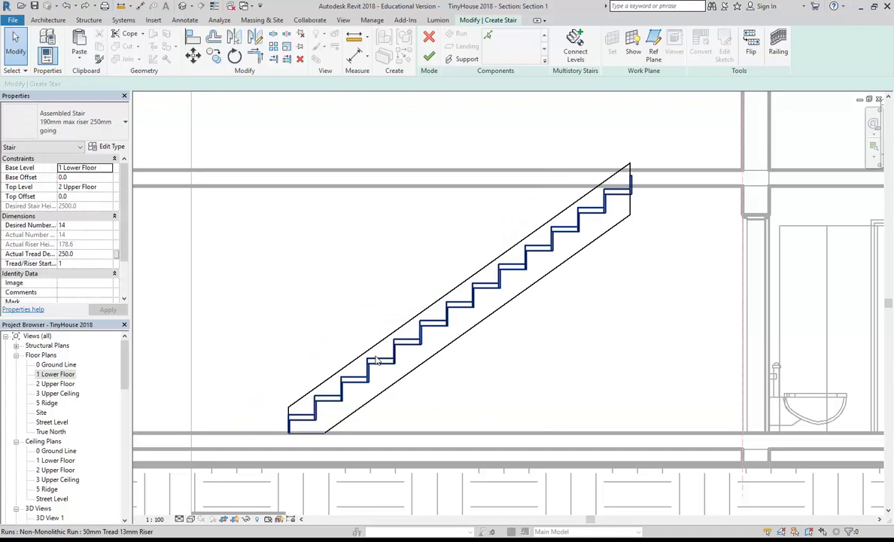
pyautogui.click(66, 5)
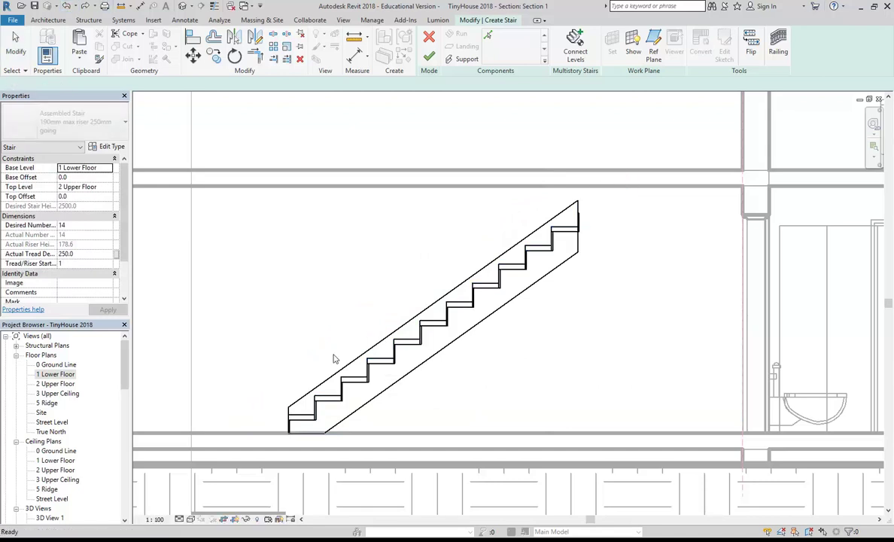
# Try to shorten the run from its lower end to 10 risers, and undo the change
pyautogui.click(343, 367)
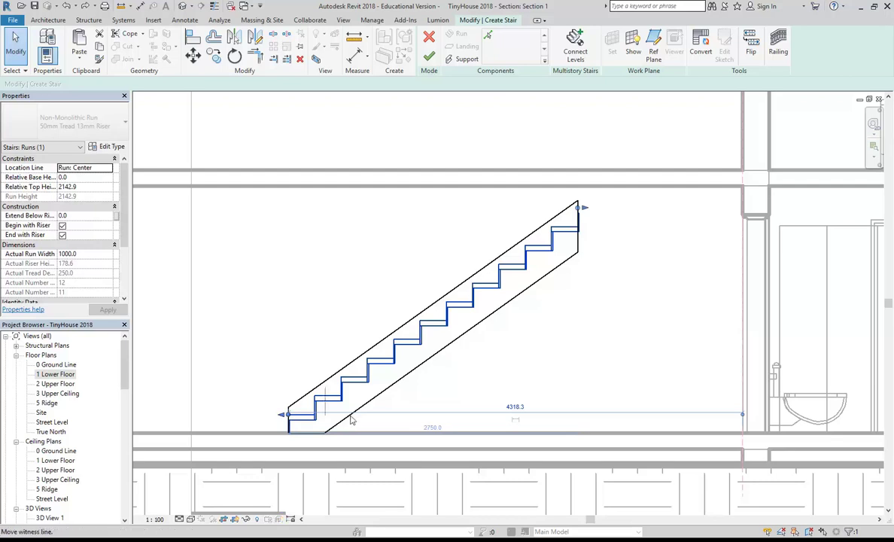
pyautogui.press('l')
pyautogui.press('i')
pyautogui.hotkey('ctrl', 'z')
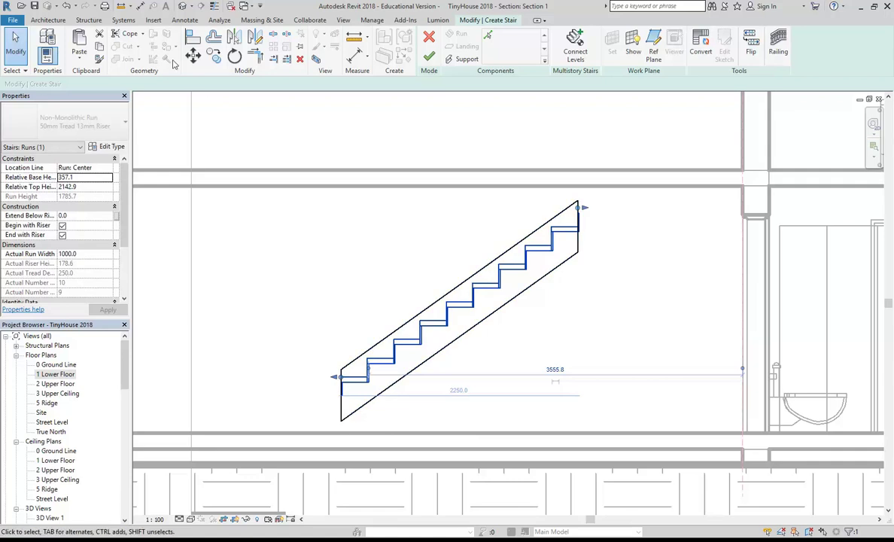
pyautogui.click(66, 6)
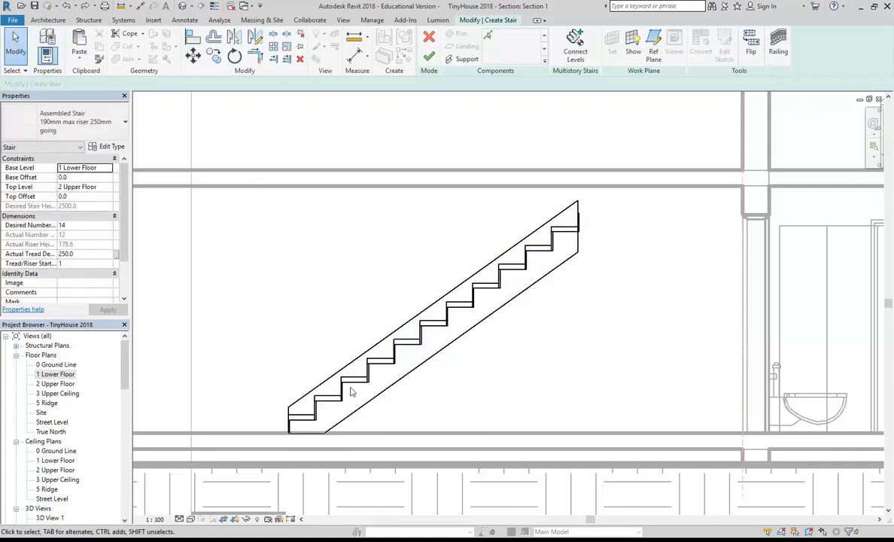
# Shorten the run from its lower end to 10 risers, trying lengths of 11 and 12 risers and undoing them
pyautogui.click(287, 414)
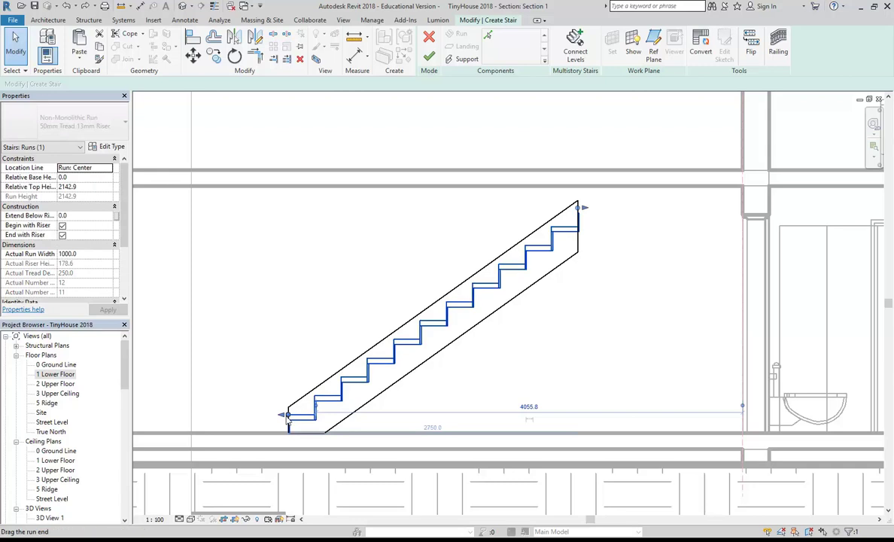
pyautogui.moveTo(290, 419); pyautogui.dragTo(351, 435)
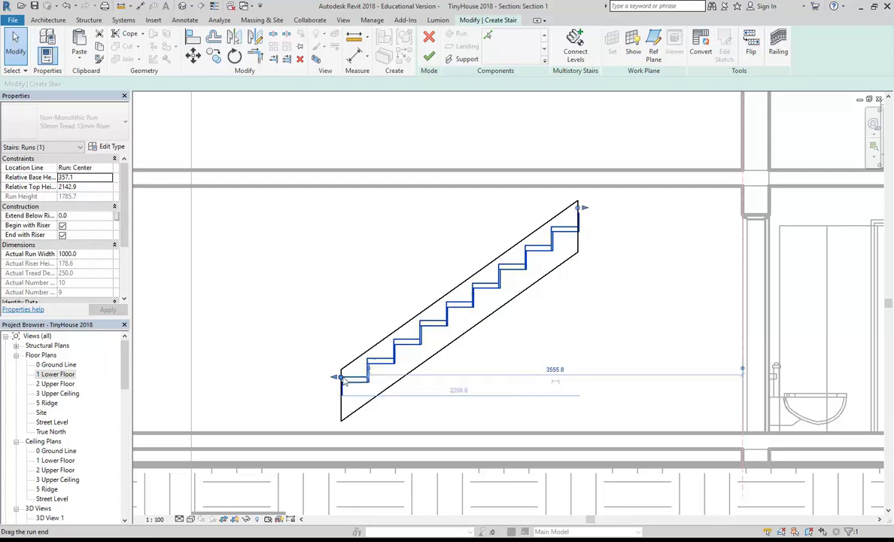
pyautogui.moveTo(341, 380); pyautogui.dragTo(314, 395)
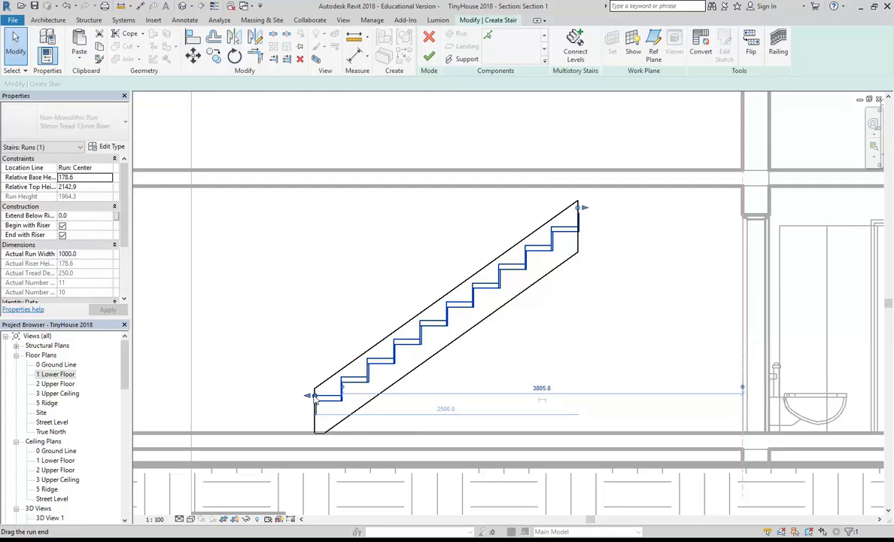
pyautogui.hotkey('ctrl', 'z')
pyautogui.moveTo(338, 381); pyautogui.dragTo(329, 433)
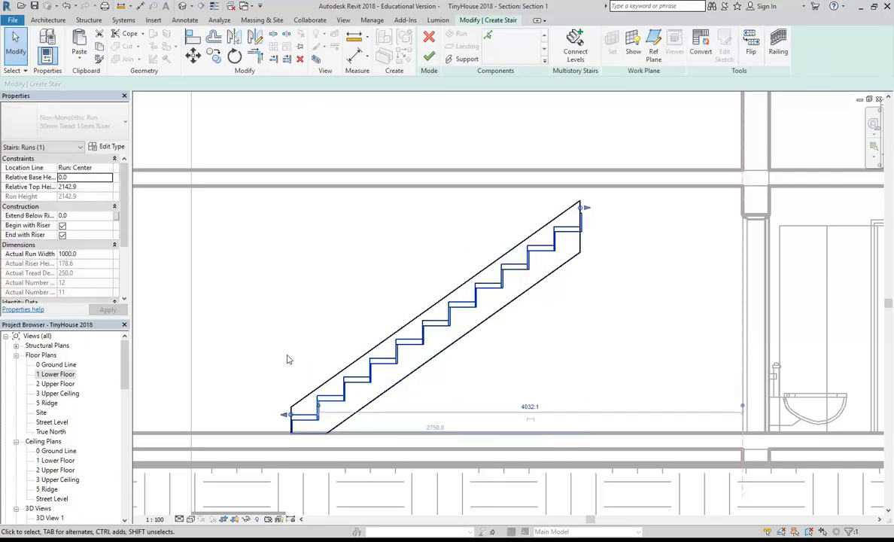
pyautogui.moveTo(280, 383); pyautogui.dragTo(289, 378, button='middle')
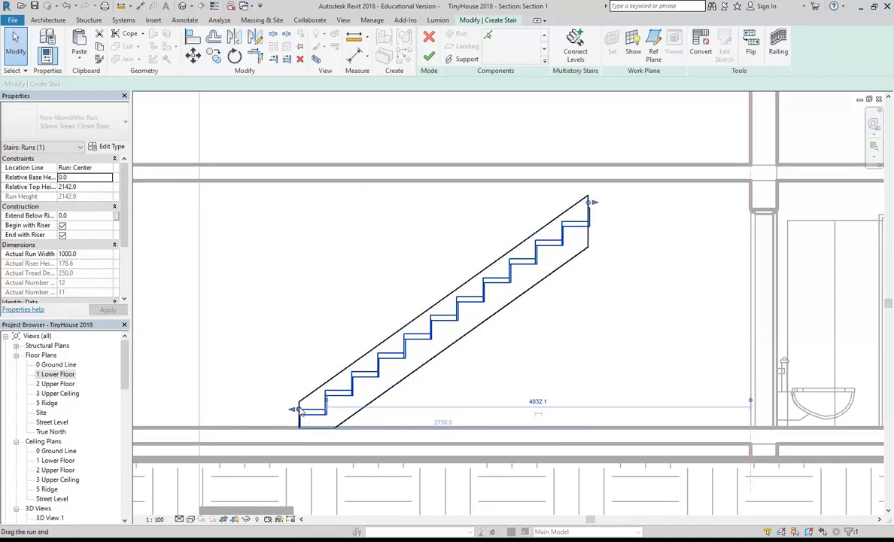
pyautogui.hotkey('ctrl', 'z')
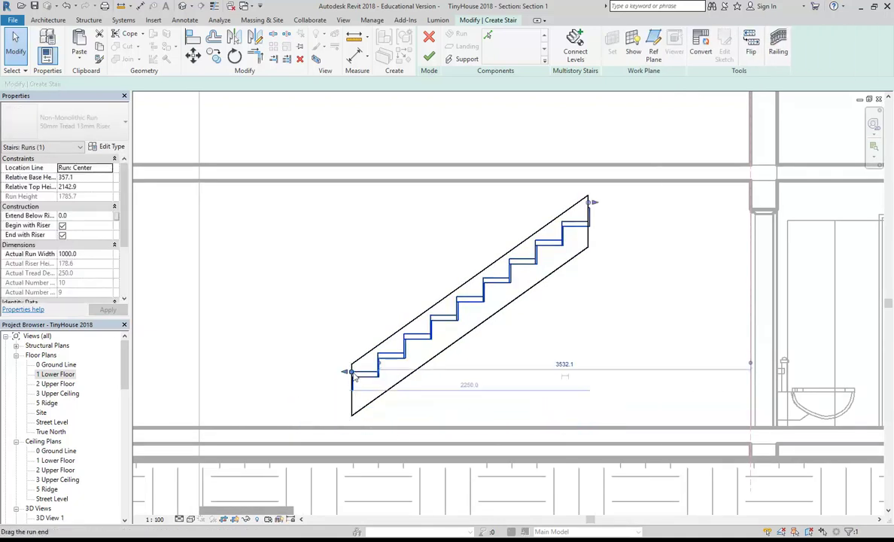
# Select the shortened run and set its relative base height to 0.0
pyautogui.click(321, 276)
pyautogui.click(369, 352)
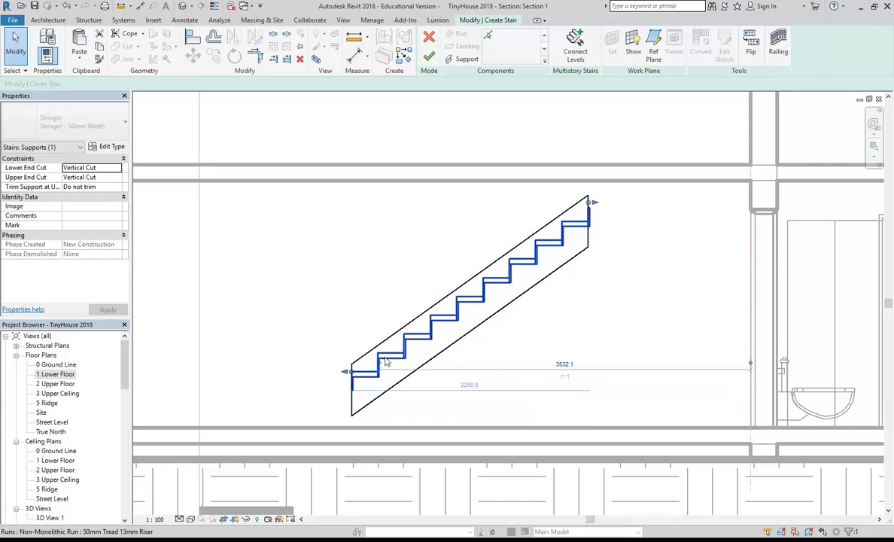
pyautogui.click(387, 360)
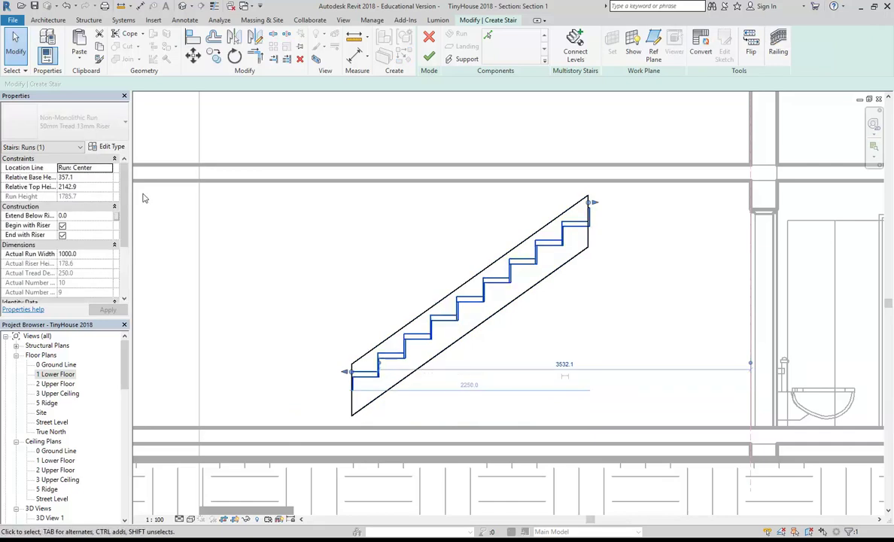
pyautogui.click(87, 177)
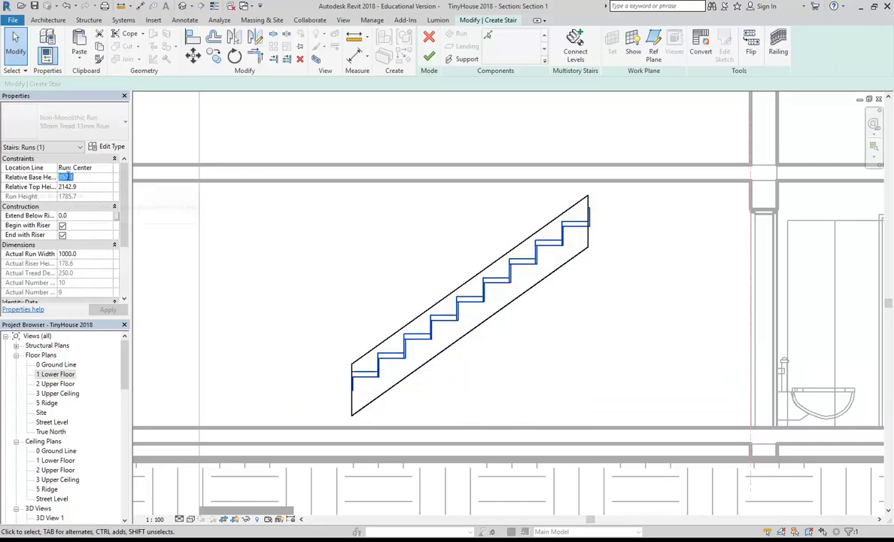
pyautogui.write('0.0')
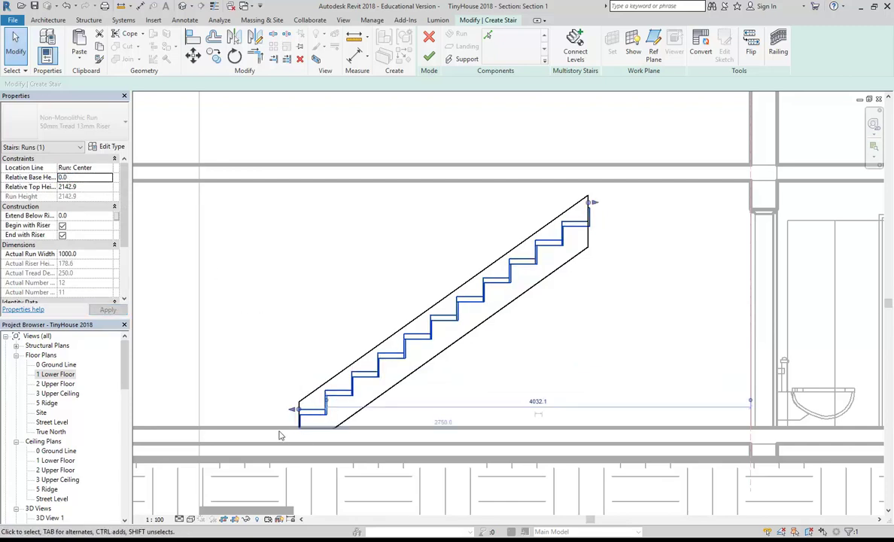
# Reselect the 12-riser run and shift it a short distance towards the bathroom wall in the section
pyautogui.click(275, 376)
pyautogui.click(307, 407)
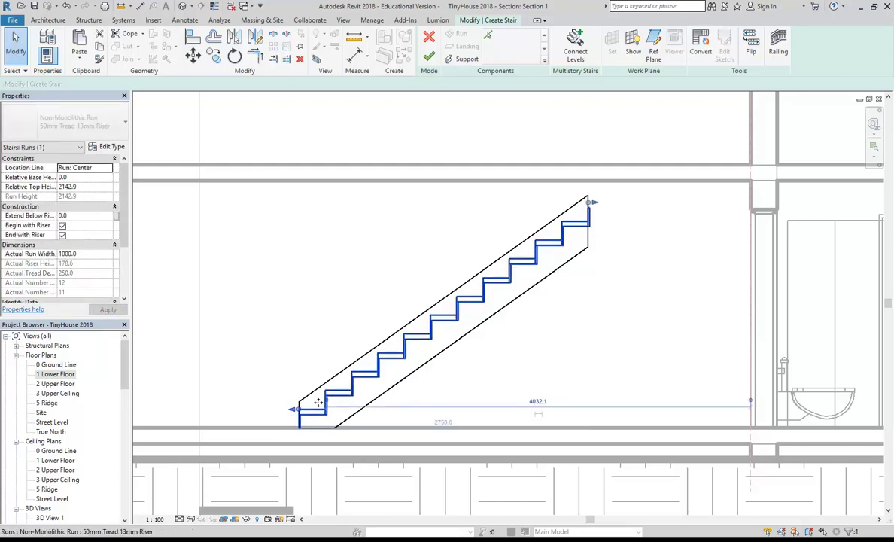
pyautogui.moveTo(294, 413)
pyautogui.mouseDown()
pyautogui.moveTo(349, 413)
pyautogui.moveTo(275, 412)
pyautogui.moveTo(398, 399)
pyautogui.moveTo(277, 419)
pyautogui.moveTo(343, 413)
pyautogui.moveTo(304, 421)
pyautogui.mouseUp()
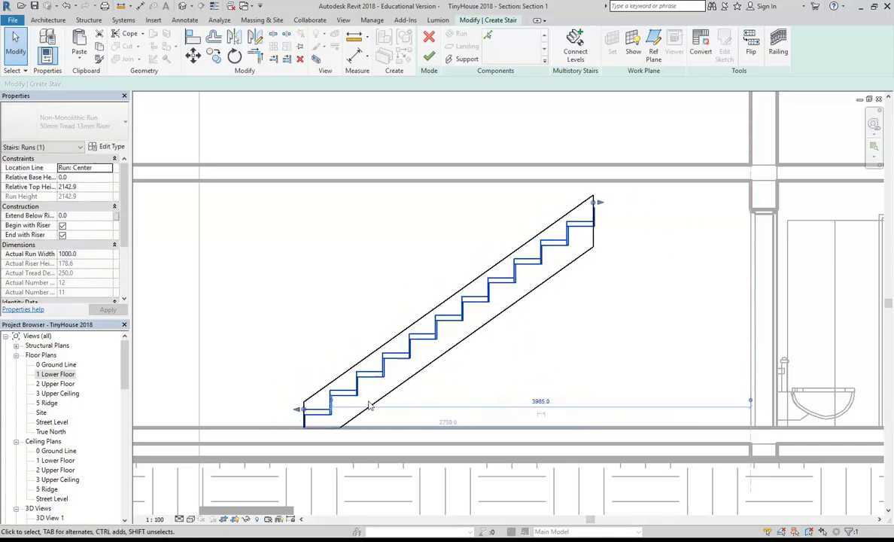
# Shift the 12-riser run about 75 mm away from the bathroom wall in the section
pyautogui.moveTo(432, 372); pyautogui.dragTo(415, 379, button='middle')
pyautogui.moveTo(584, 207)
pyautogui.mouseDown()
pyautogui.moveTo(597, 207)
pyautogui.moveTo(574, 224)
pyautogui.mouseUp()
pyautogui.moveTo(592, 209); pyautogui.dragTo(553, 228, button='middle')
pyautogui.scroll(3, 553, 233)
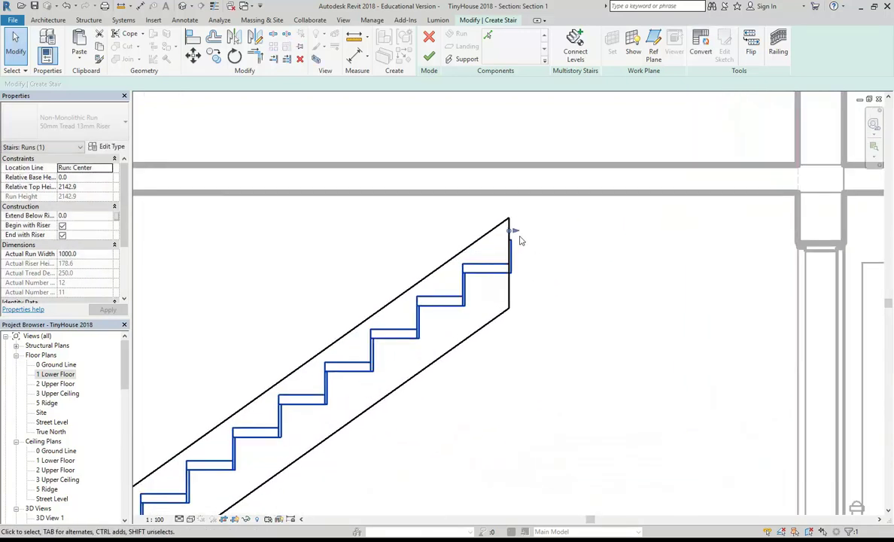
pyautogui.scroll(-4, 516, 235)
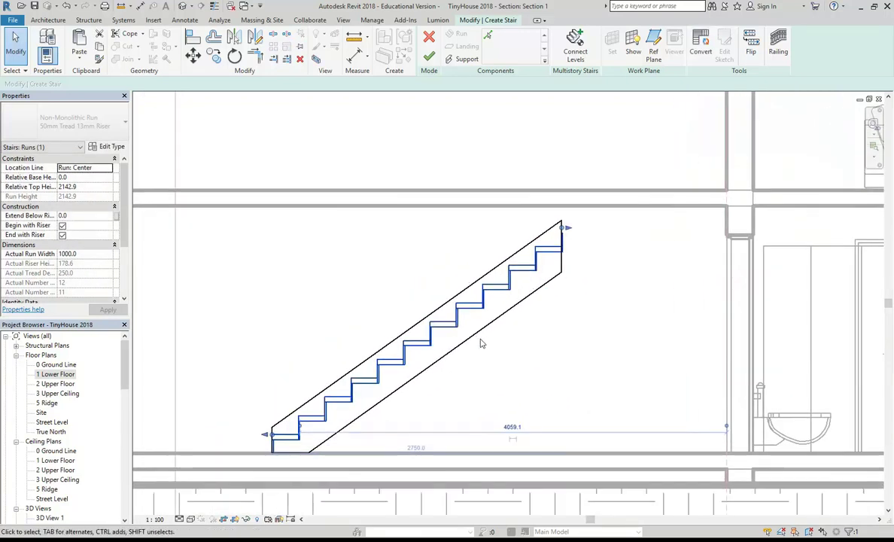
# Open the 1 Lower Floor plan and deselect the stair run
pyautogui.doubleClick(66, 374)
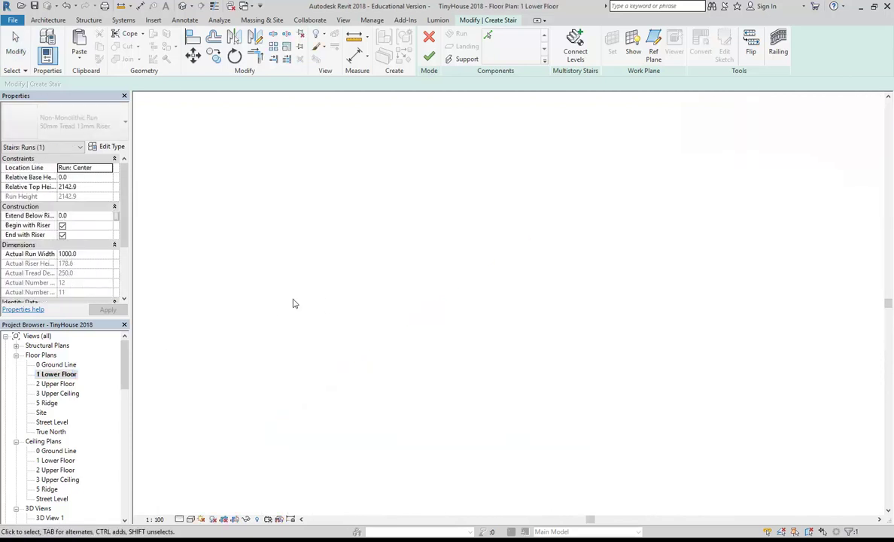
pyautogui.scroll(2, 458, 348)
pyautogui.click(458, 348)
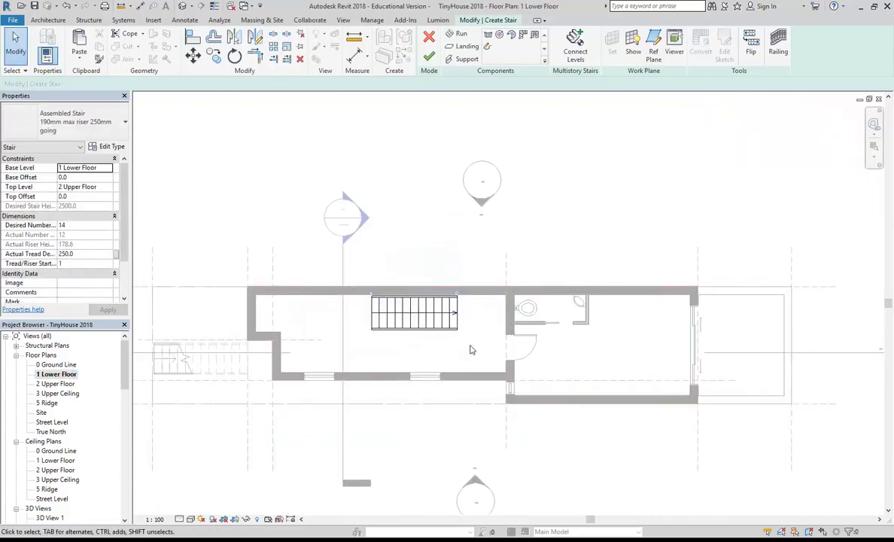
pyautogui.scroll(3, 471, 351)
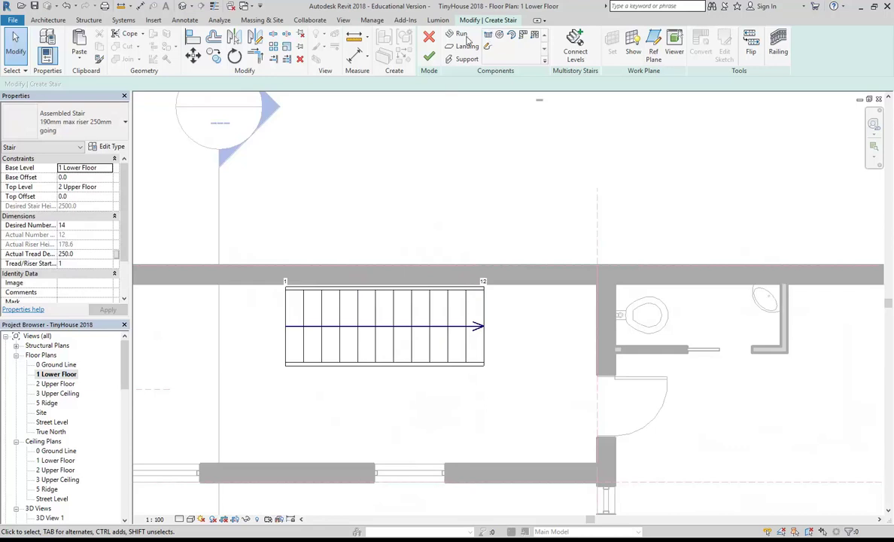
# Add a two-riser run at a right angle beyond the upper end of the 12-riser run, with an automatic corner landing
pyautogui.click(456, 35)
pyautogui.scroll(4, 497, 354)
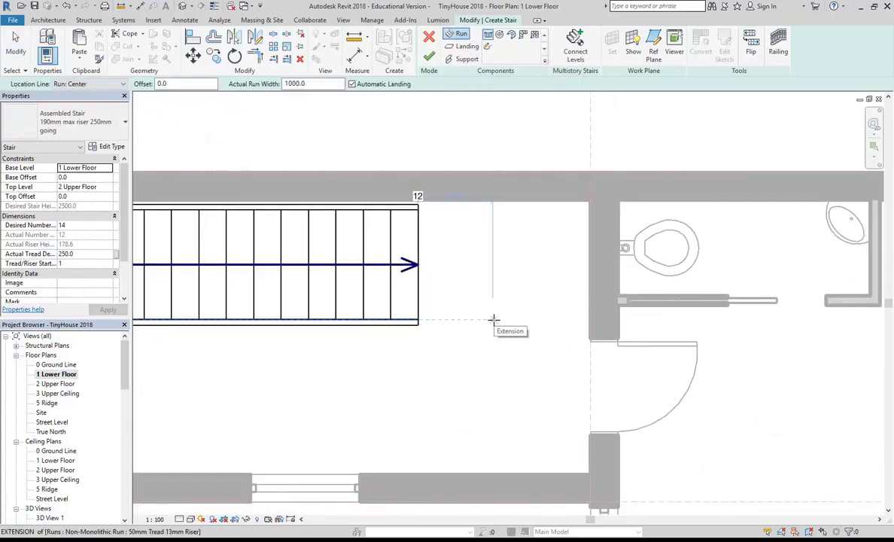
pyautogui.click(493, 324)
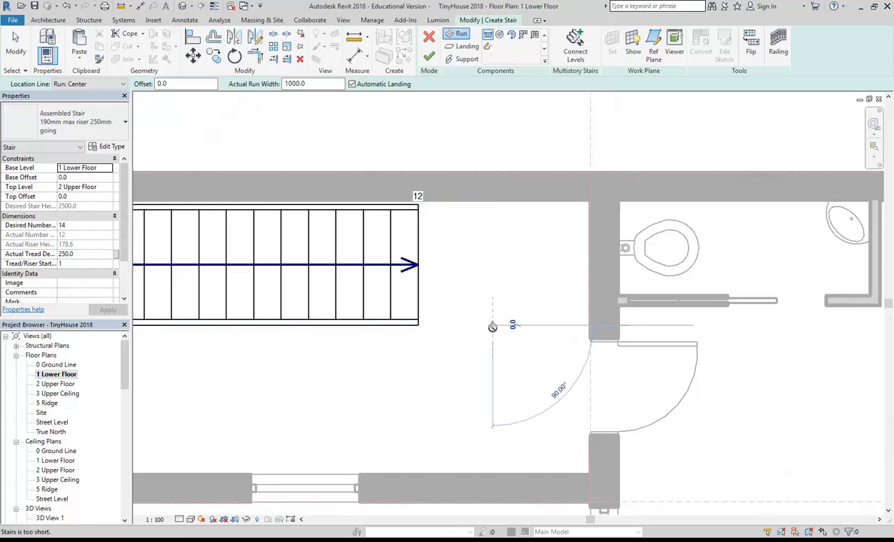
pyautogui.click(495, 408)
pyautogui.press('Escape')
pyautogui.moveTo(471, 410); pyautogui.dragTo(447, 403, button='middle')
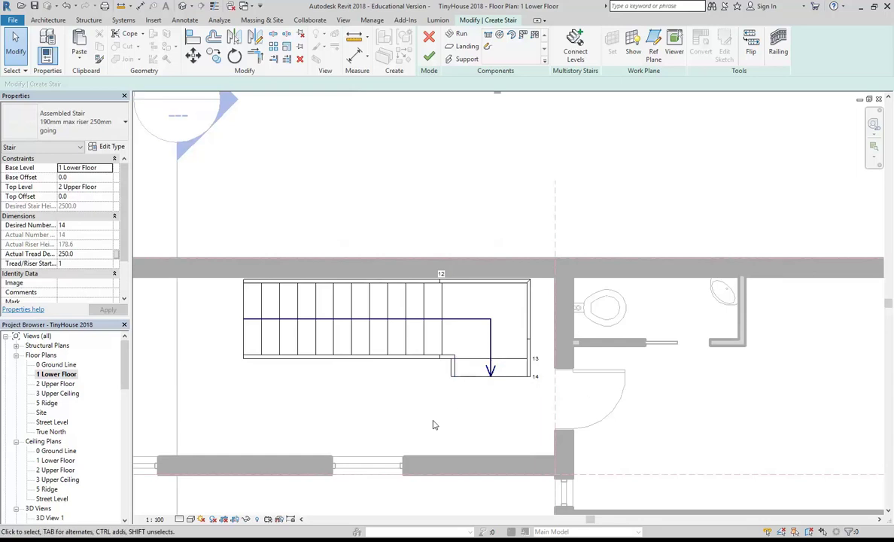
# Delete the perpendicular two-riser run and the corner landing
pyautogui.scroll(1, 440, 427)
pyautogui.click(479, 374)
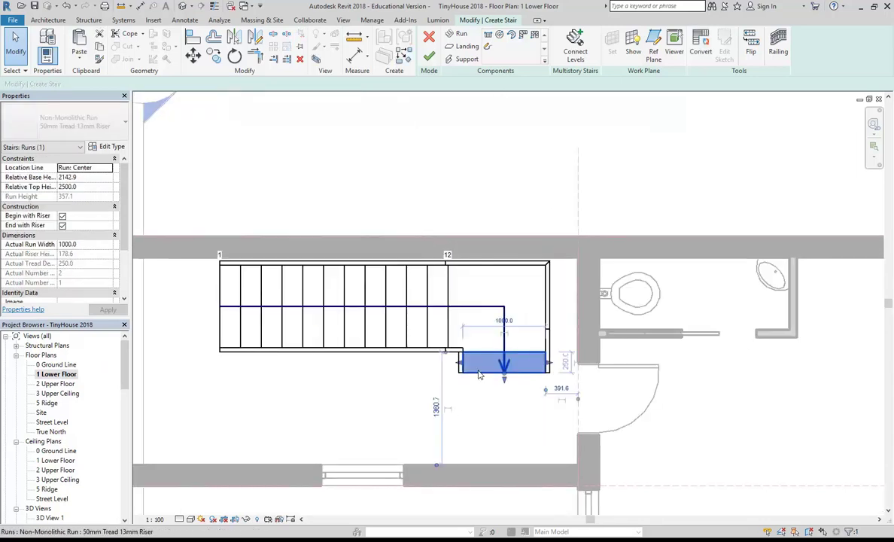
pyautogui.press('Delete')
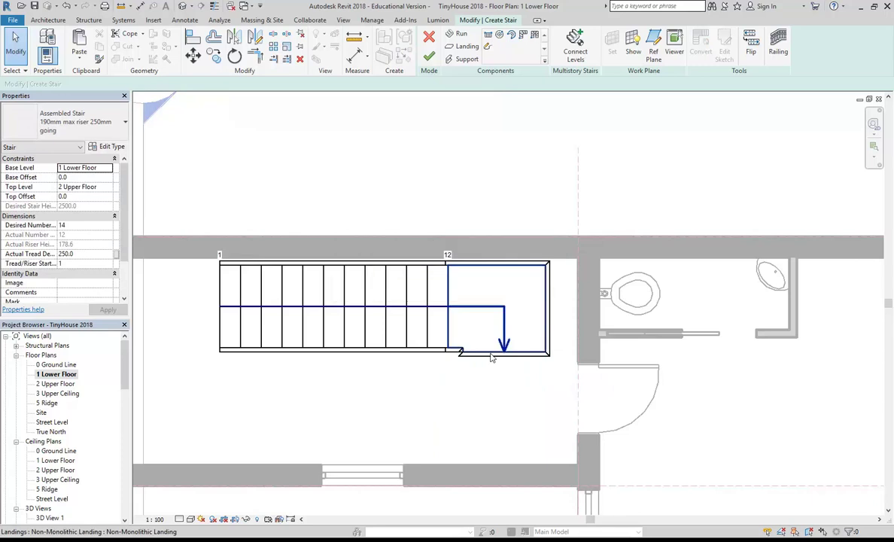
pyautogui.click(507, 328)
pyautogui.press('Delete')
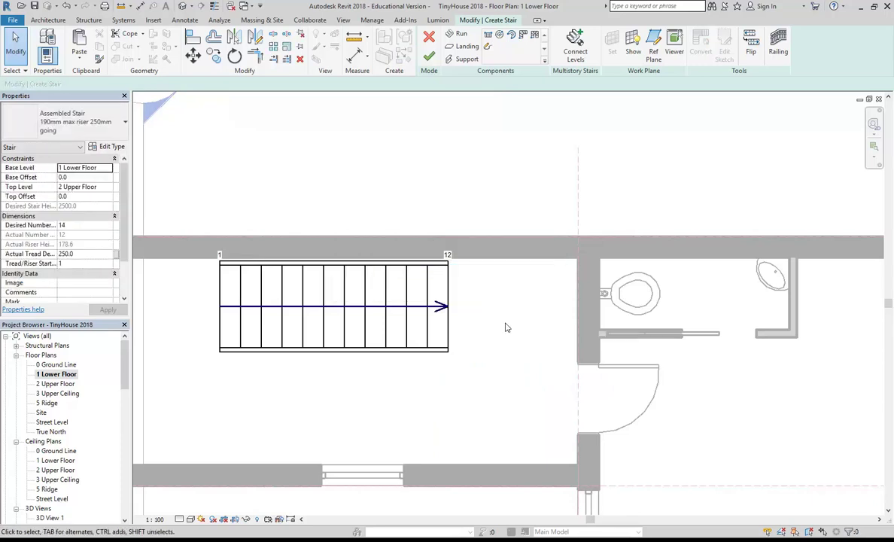
# Shorten the remaining run from its upper end to 10 risers in the plan
pyautogui.scroll(2, 377, 205)
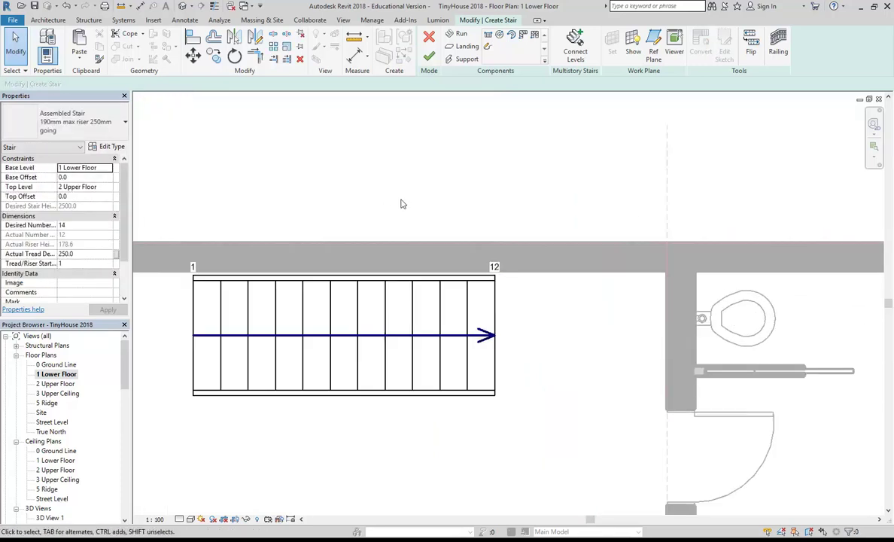
pyautogui.click(483, 323)
pyautogui.moveTo(496, 405); pyautogui.dragTo(488, 406, button='middle')
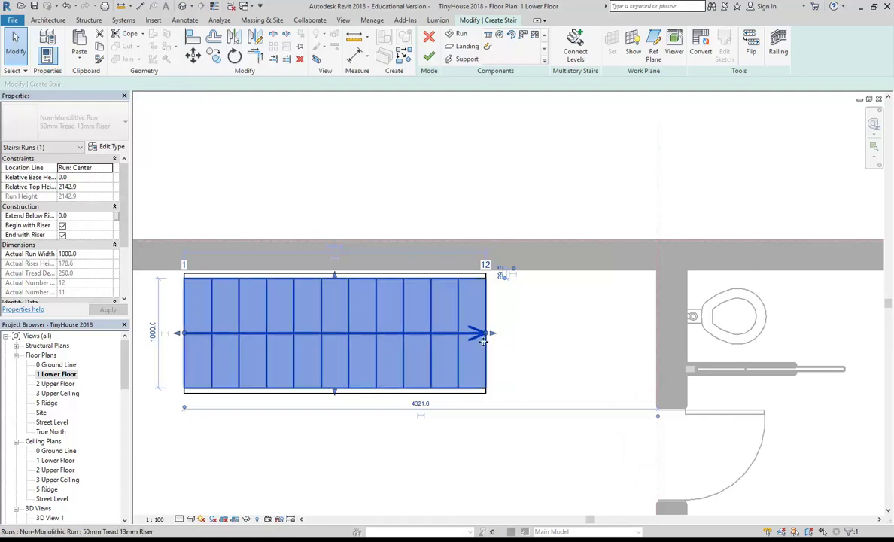
pyautogui.moveTo(487, 335); pyautogui.dragTo(430, 381)
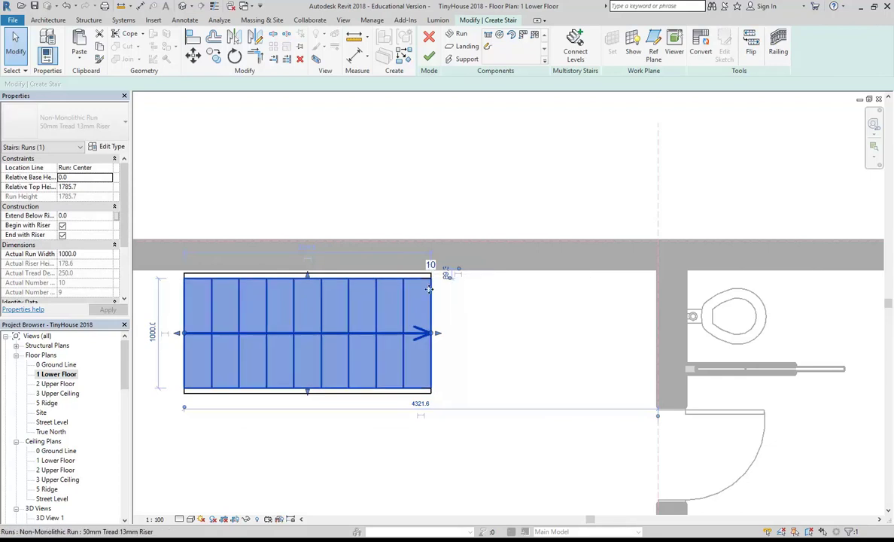
pyautogui.click(429, 206)
# Draw a 1000 mm wide perpendicular run with the remaining four risers, turning towards the window wall, with an automatic corner landing
pyautogui.scroll(-2, 429, 209)
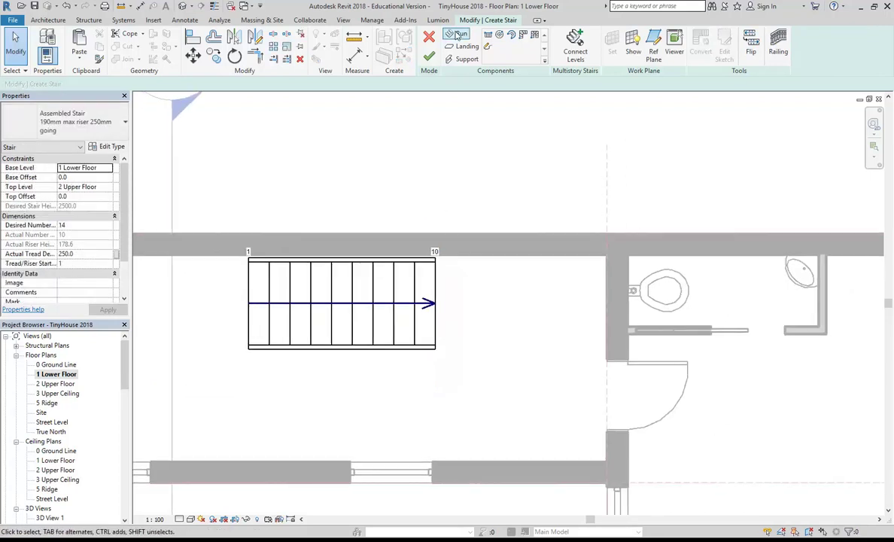
pyautogui.click(457, 36)
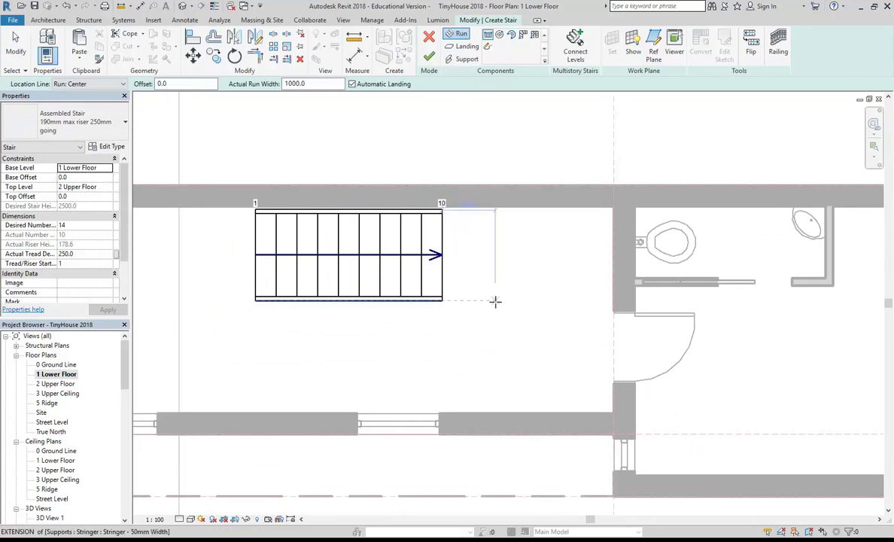
pyautogui.click(495, 301)
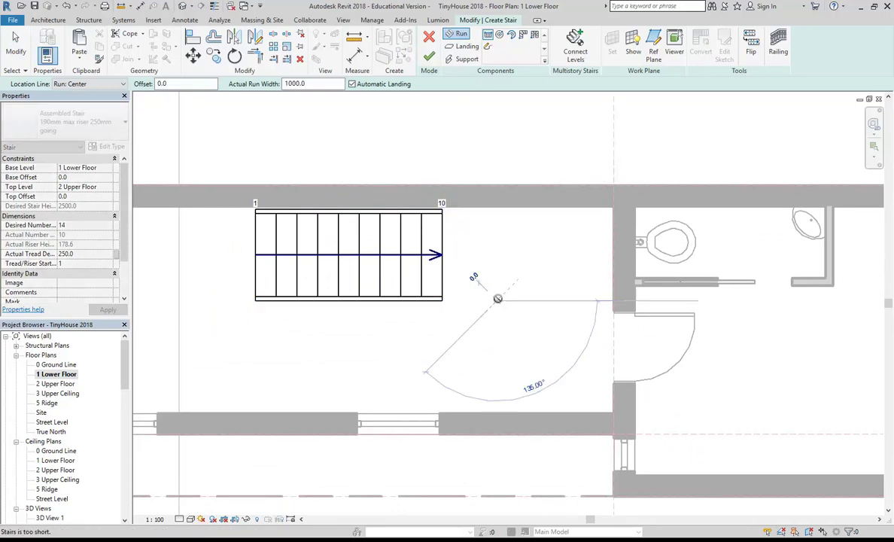
pyautogui.click(495, 392)
pyautogui.press('Escape')
pyautogui.press('Escape')
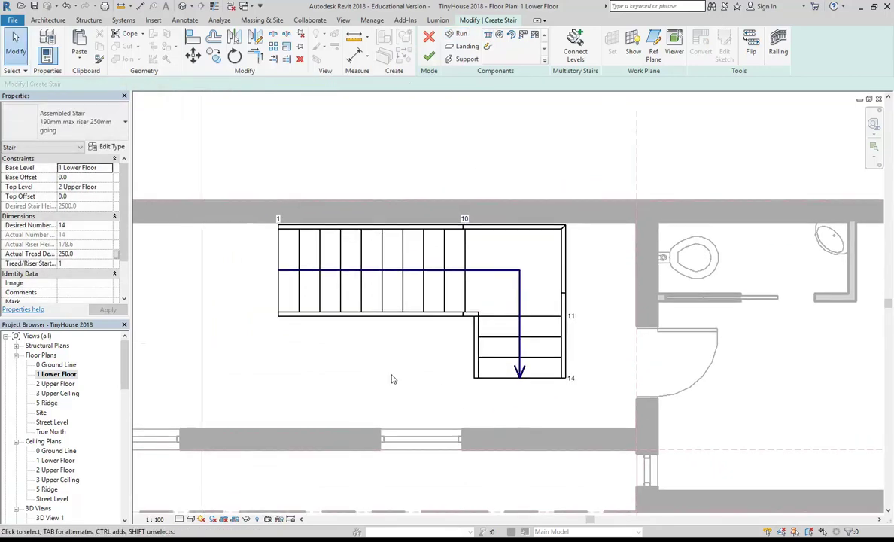
pyautogui.moveTo(391, 376); pyautogui.dragTo(385, 375, button='middle')
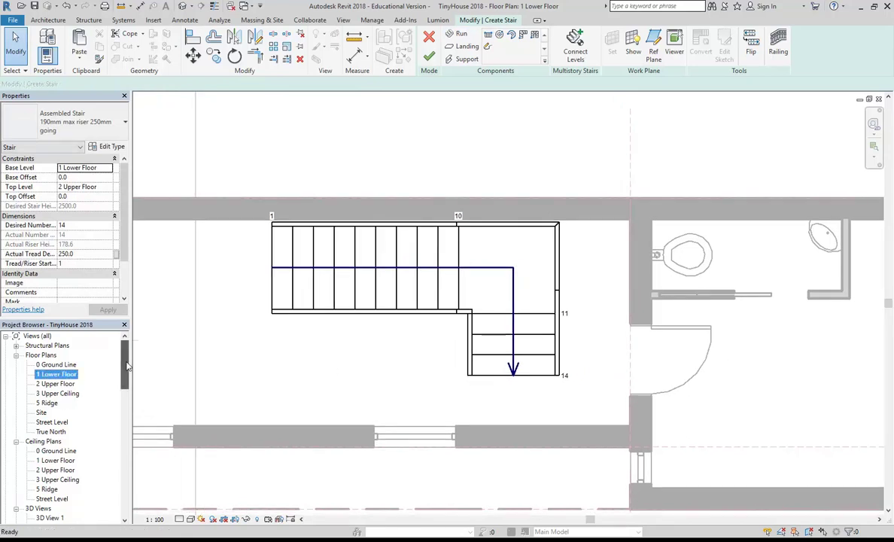
# In Section 1, try lengths of 9 and 11 risers for the first run from its lower end, finishing at 9 risers
pyautogui.scroll(-5, 54, 444)
pyautogui.doubleClick(48, 459)
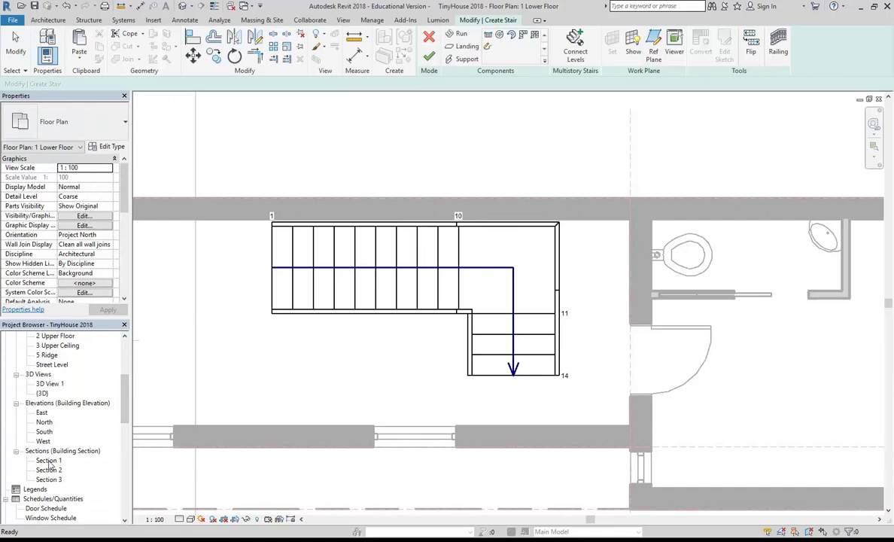
pyautogui.moveTo(377, 346); pyautogui.dragTo(414, 323, button='middle')
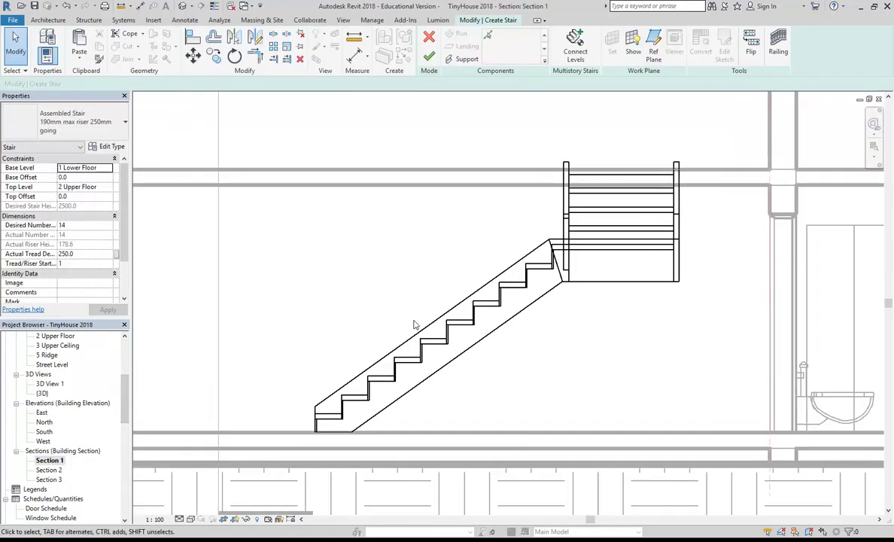
pyautogui.click(430, 342)
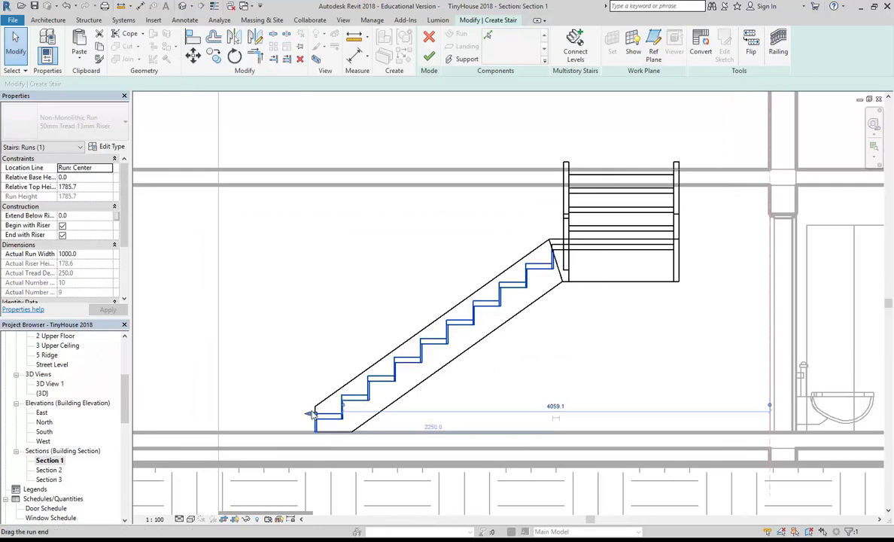
pyautogui.moveTo(310, 413); pyautogui.dragTo(401, 412)
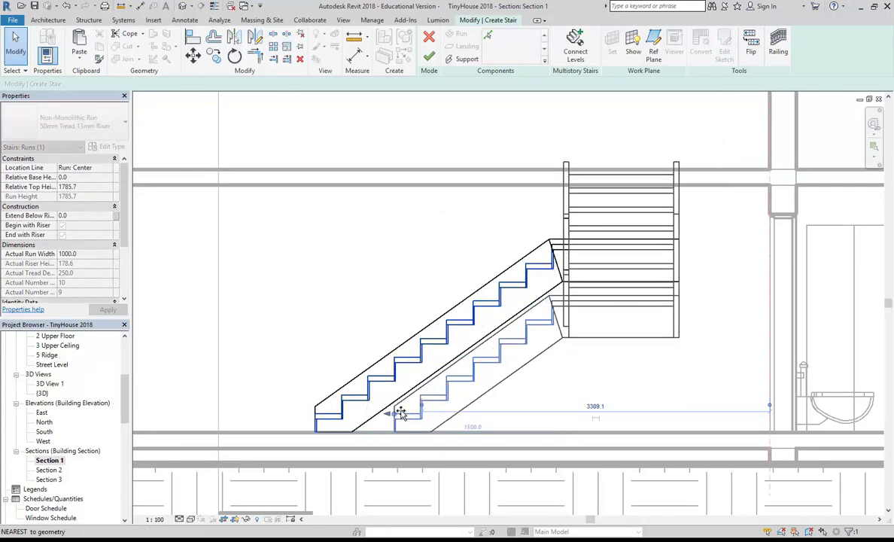
pyautogui.moveTo(401, 413); pyautogui.dragTo(322, 421)
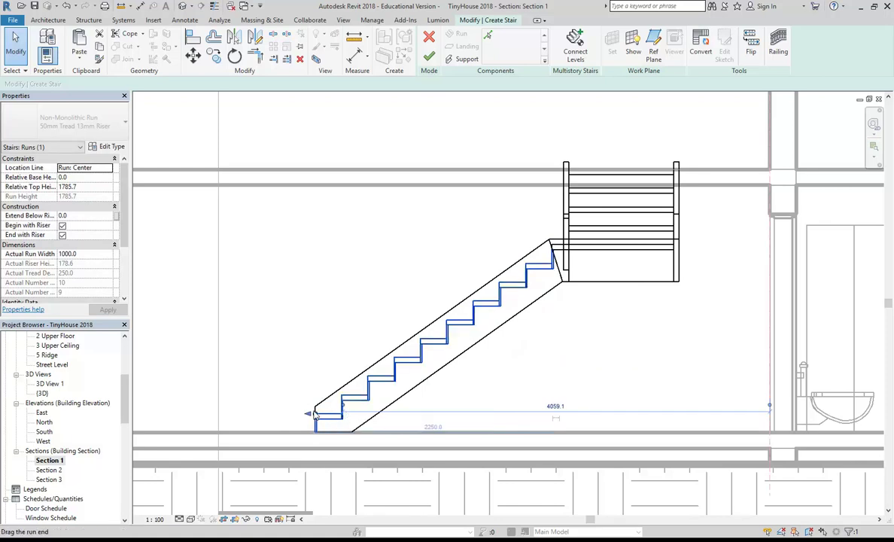
pyautogui.moveTo(309, 416); pyautogui.dragTo(341, 416)
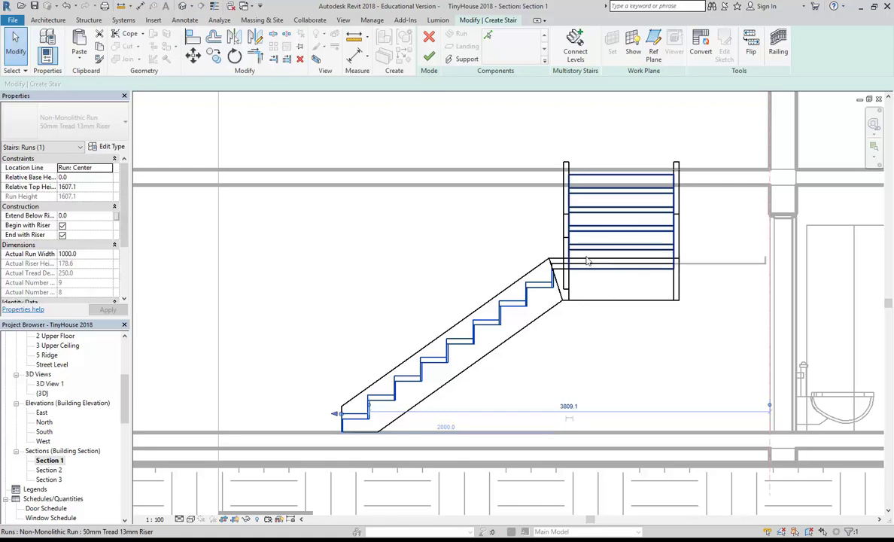
pyautogui.moveTo(336, 414); pyautogui.dragTo(288, 413)
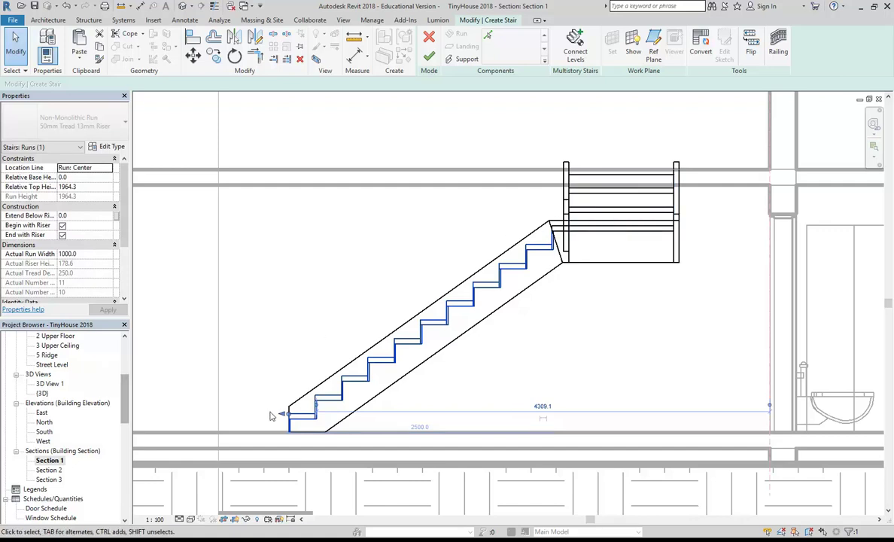
pyautogui.moveTo(283, 413); pyautogui.dragTo(336, 413)
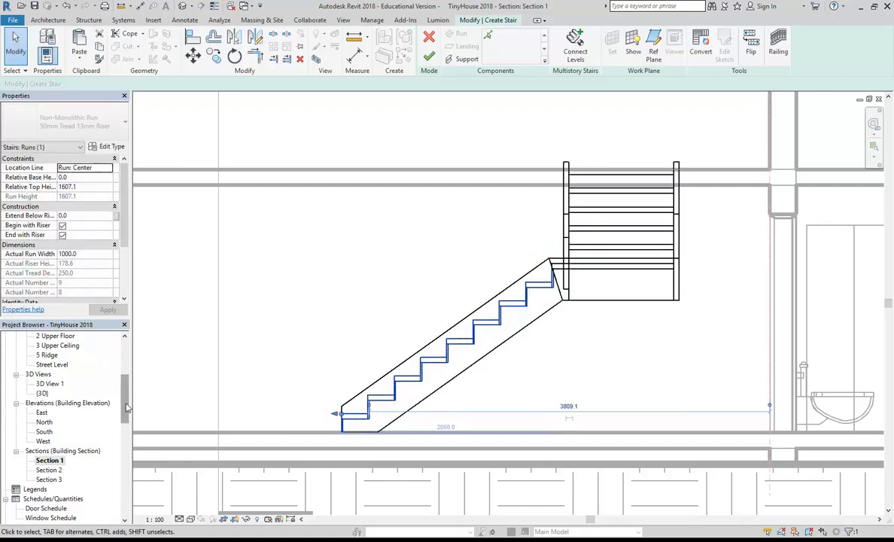
# In the 1 Lower Floor plan, extend the first run from its lower end to 11 risers and bring it back to 10 risers
pyautogui.scroll(5, 128, 407)
pyautogui.doubleClick(56, 374)
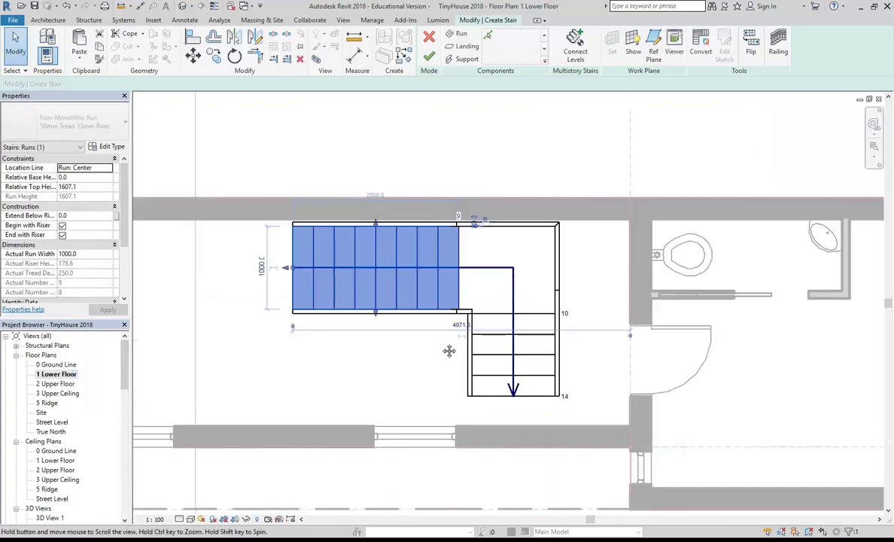
pyautogui.moveTo(442, 347); pyautogui.dragTo(420, 379, button='middle')
pyautogui.moveTo(264, 301); pyautogui.dragTo(223, 300)
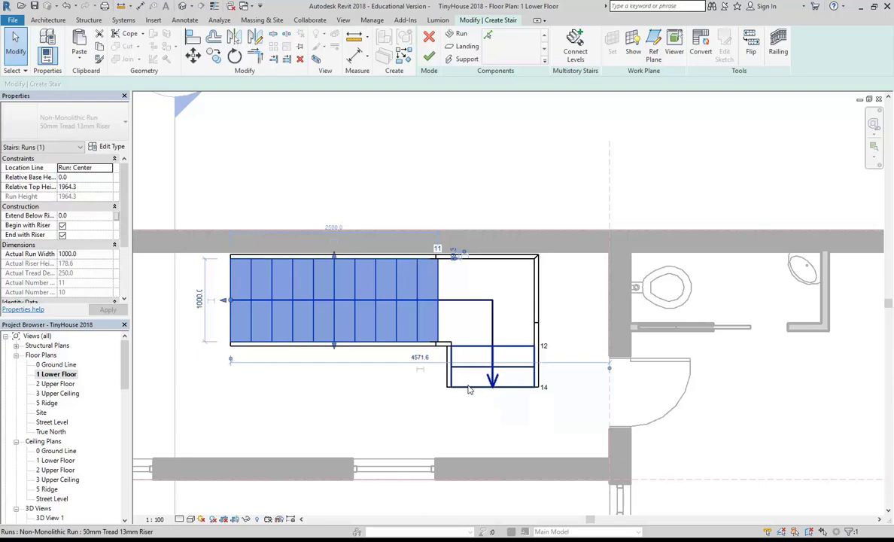
pyautogui.moveTo(391, 410); pyautogui.dragTo(440, 426, button='middle')
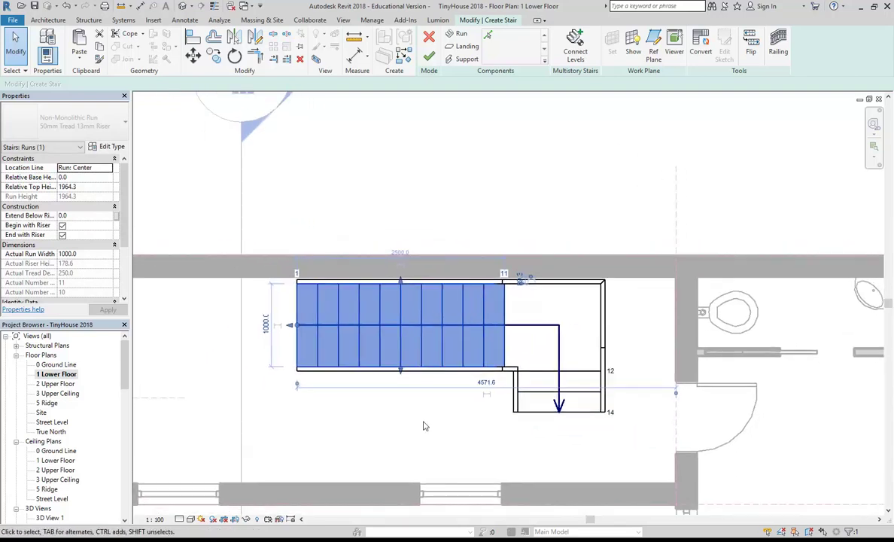
pyautogui.moveTo(289, 325); pyautogui.dragTo(314, 324)
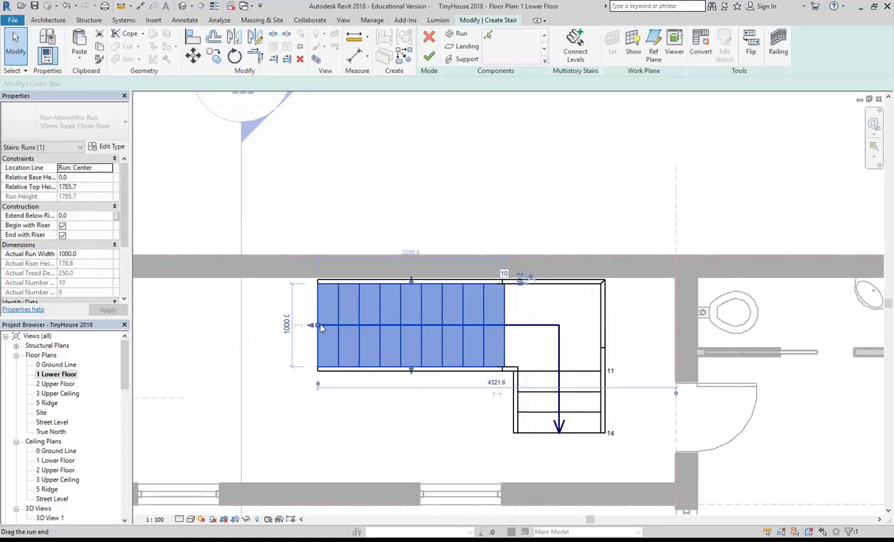
pyautogui.click(395, 433)
# Shorten the upper run beyond the corner landing from its upper end to two risers in the plan
pyautogui.moveTo(398, 434); pyautogui.dragTo(382, 428, button='middle')
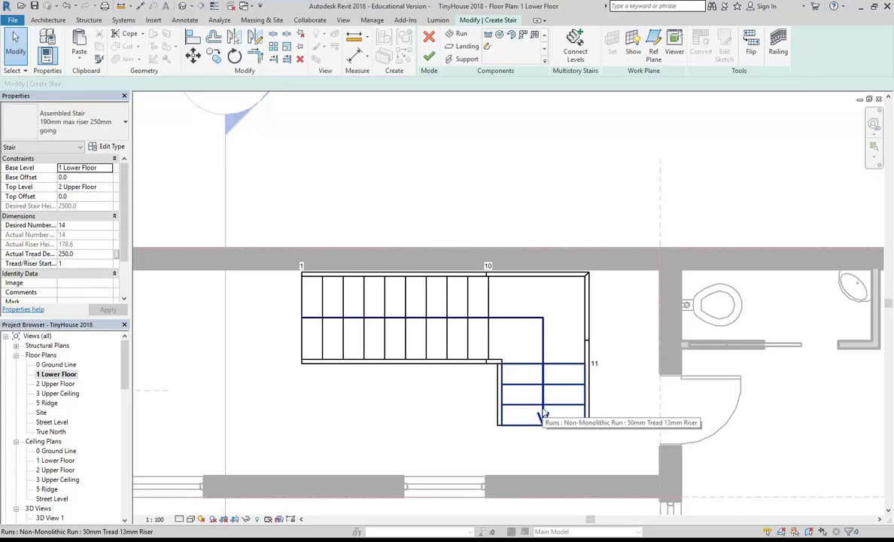
pyautogui.scroll(1, 543, 417)
pyautogui.moveTo(555, 425); pyautogui.dragTo(529, 444, button='middle')
pyautogui.click(537, 441)
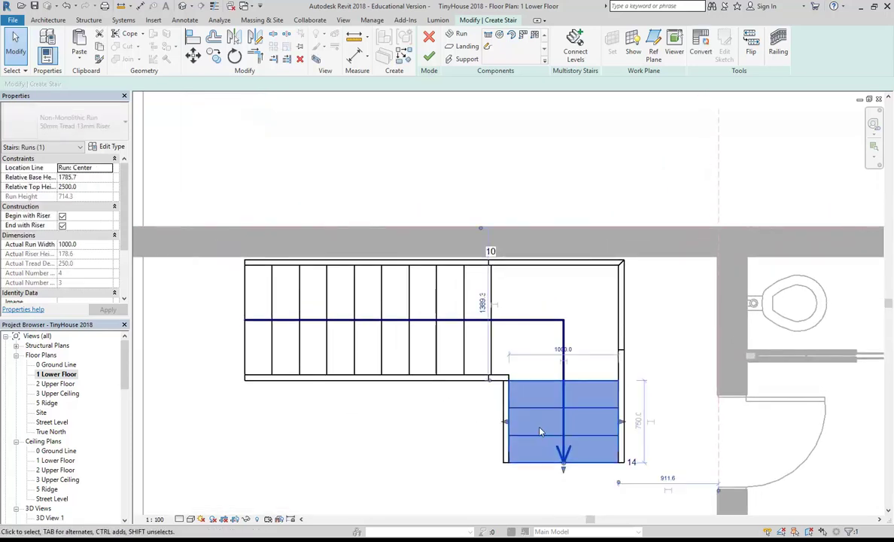
pyautogui.moveTo(554, 402); pyautogui.dragTo(559, 404, button='middle')
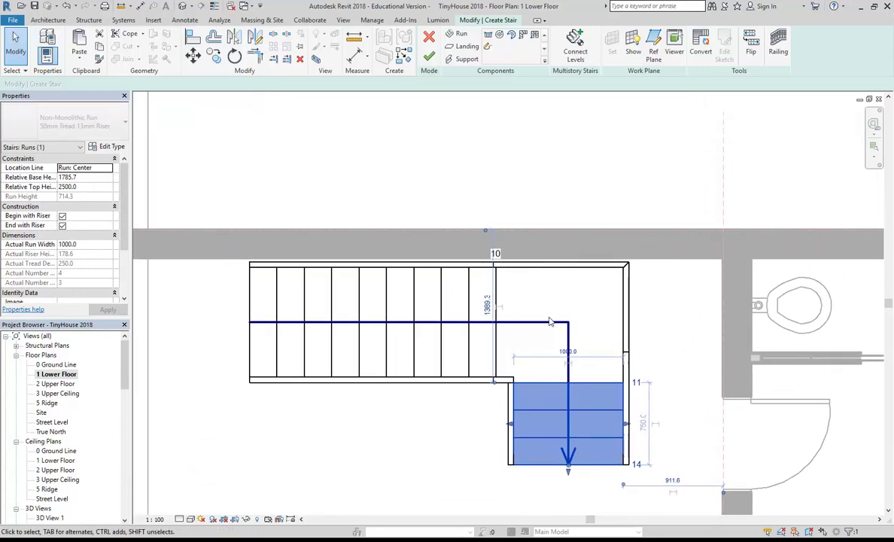
pyautogui.click(572, 280)
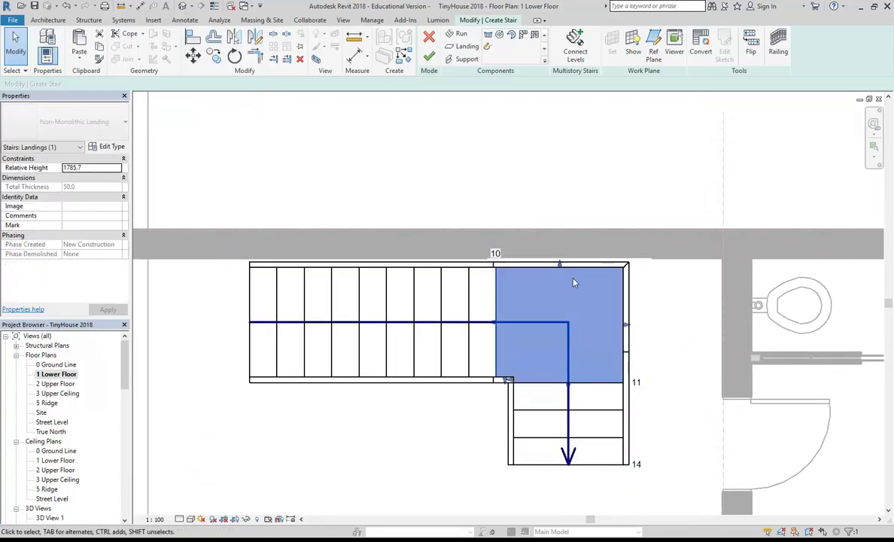
pyautogui.click(551, 414)
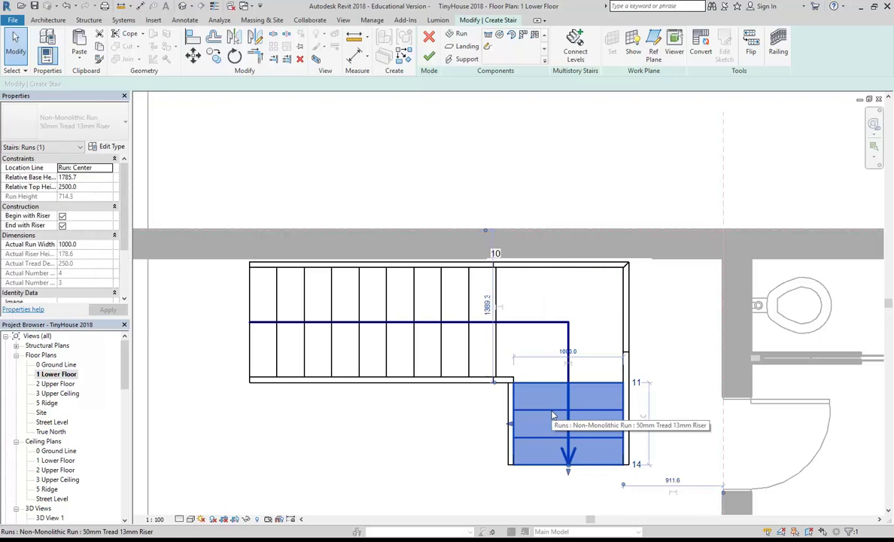
pyautogui.scroll(1, 540, 429)
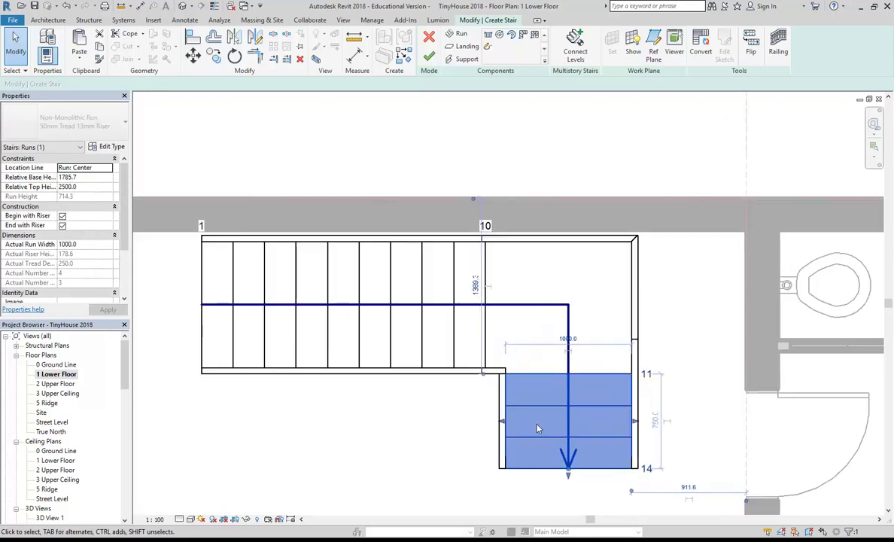
pyautogui.scroll(1, 537, 428)
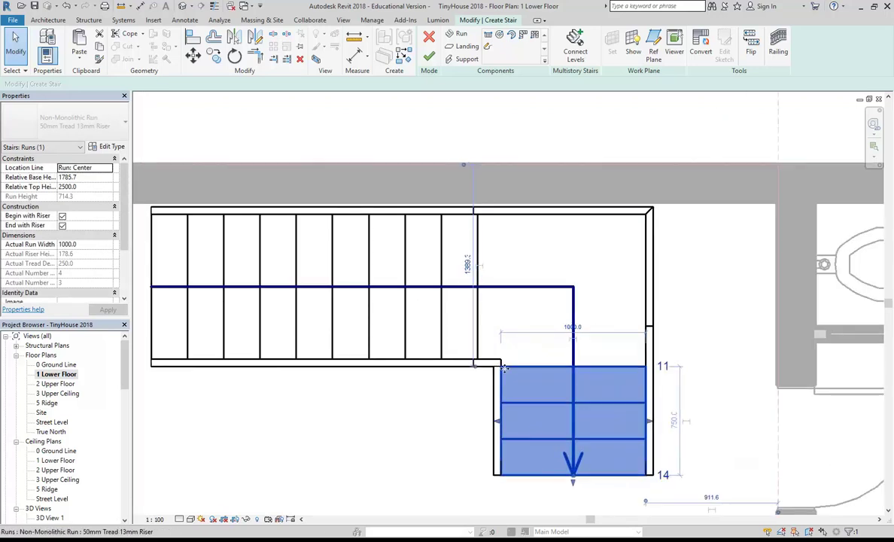
pyautogui.moveTo(521, 342); pyautogui.dragTo(459, 314, button='middle')
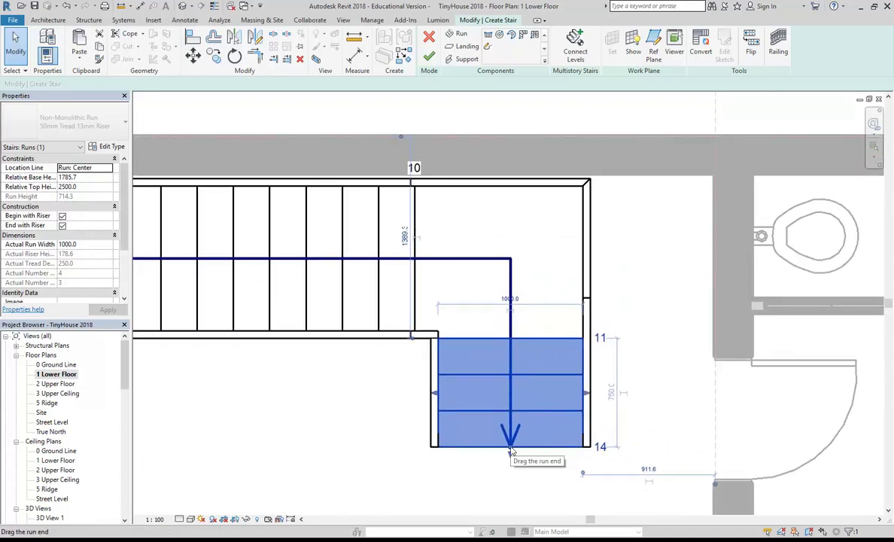
pyautogui.moveTo(511, 450); pyautogui.dragTo(511, 374)
pyautogui.moveTo(513, 455); pyautogui.dragTo(471, 463, button='middle')
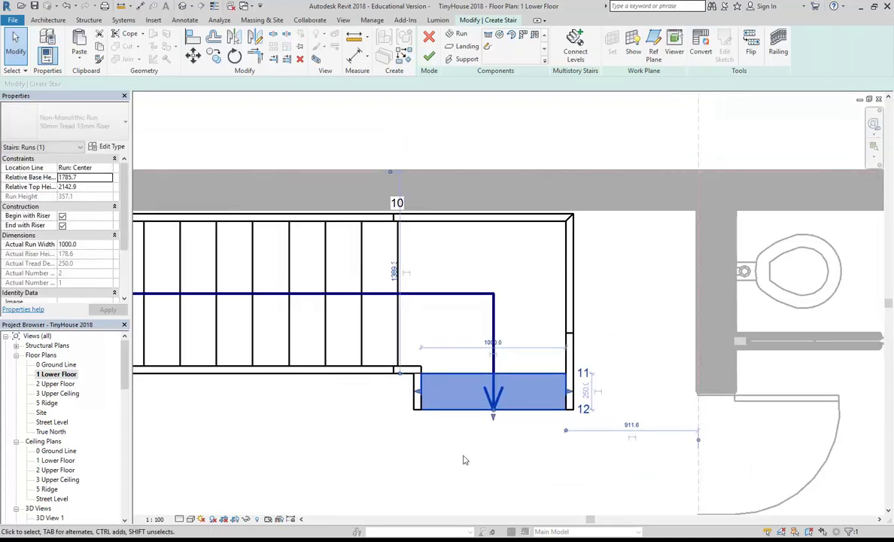
pyautogui.click(410, 444)
# Convert the automatic corner landing to a custom sketch-based component
pyautogui.scroll(-1, 328, 430)
pyautogui.moveTo(325, 429); pyautogui.dragTo(416, 406, button='middle')
pyautogui.scroll(-1, 444, 406)
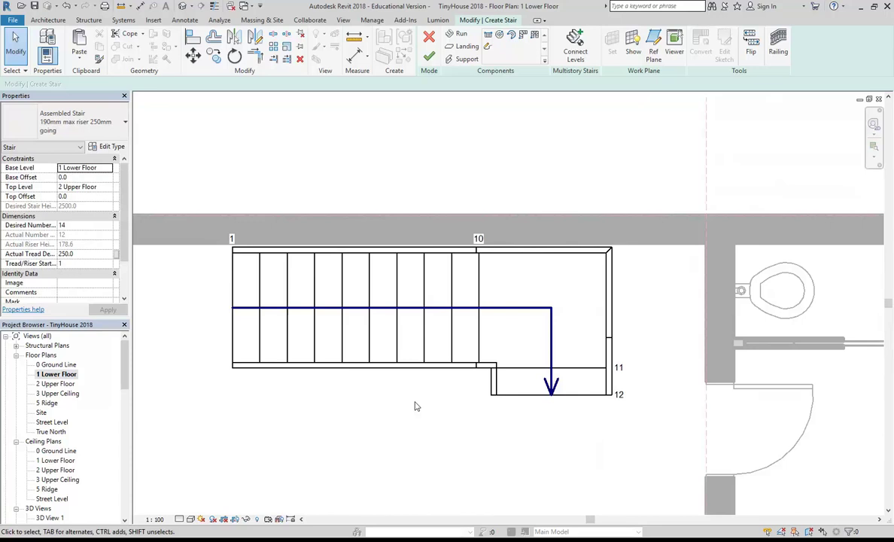
pyautogui.moveTo(416, 406); pyautogui.dragTo(414, 366, button='middle')
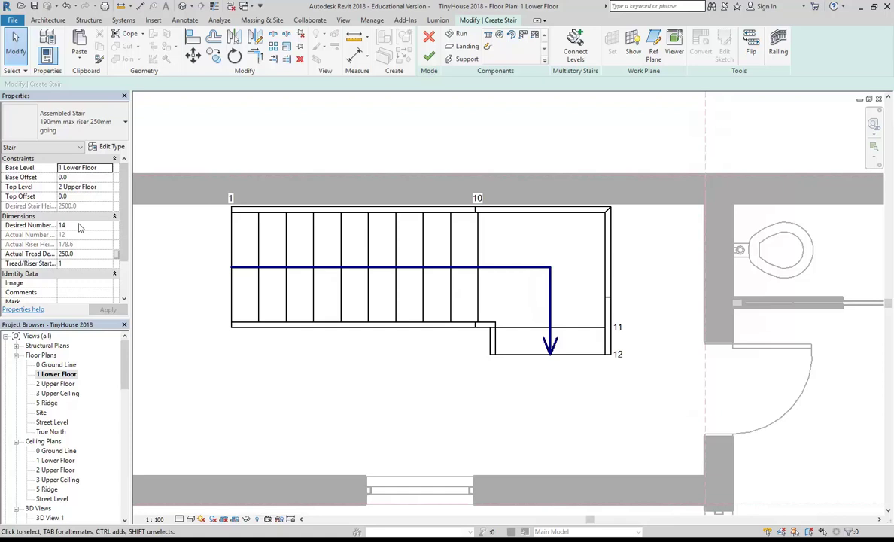
pyautogui.scroll(3, 384, 319)
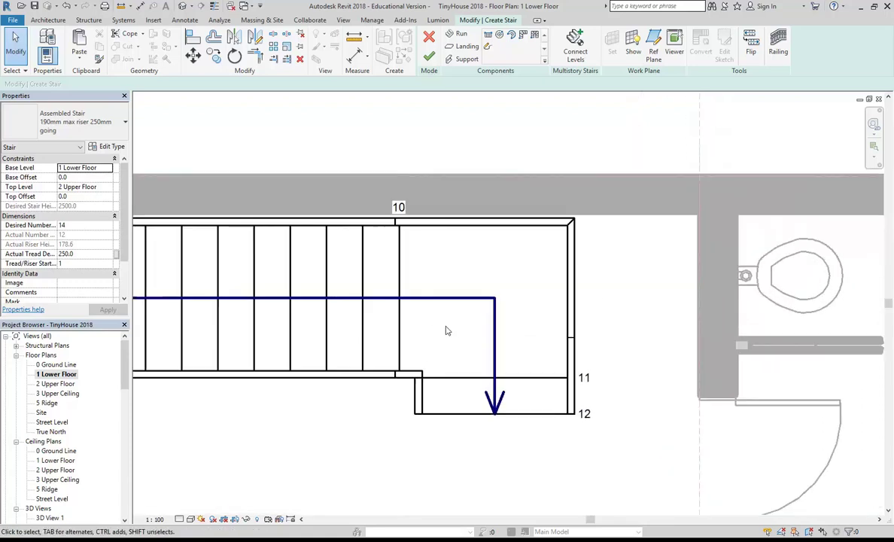
pyautogui.click(458, 375)
pyautogui.click(502, 295)
pyautogui.click(544, 341)
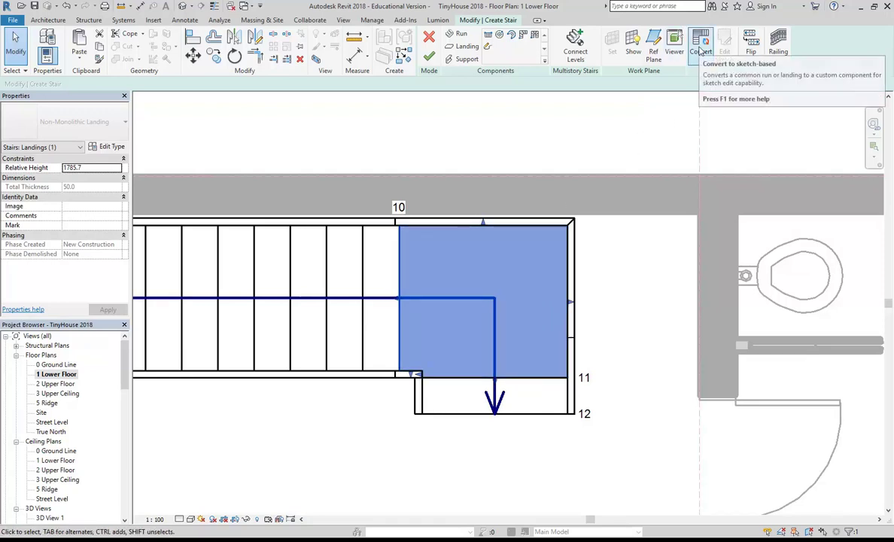
pyautogui.click(599, 294)
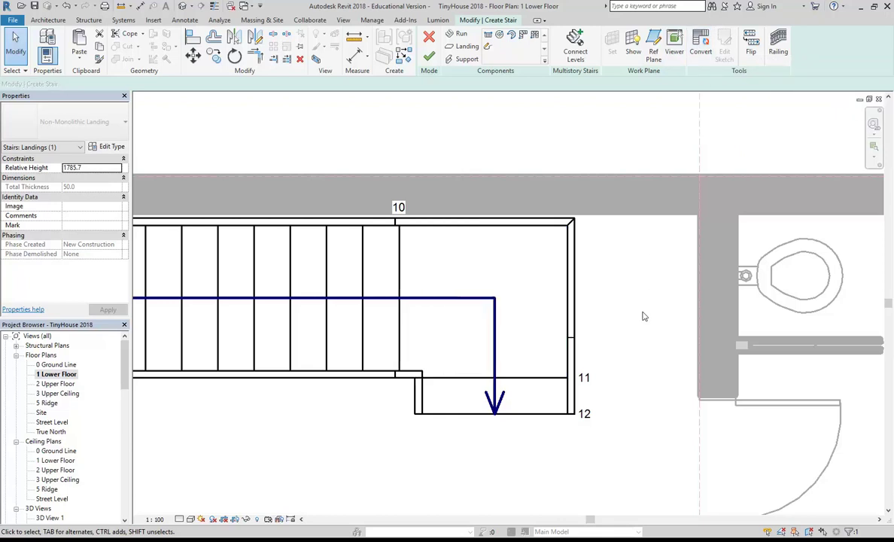
pyautogui.click(438, 328)
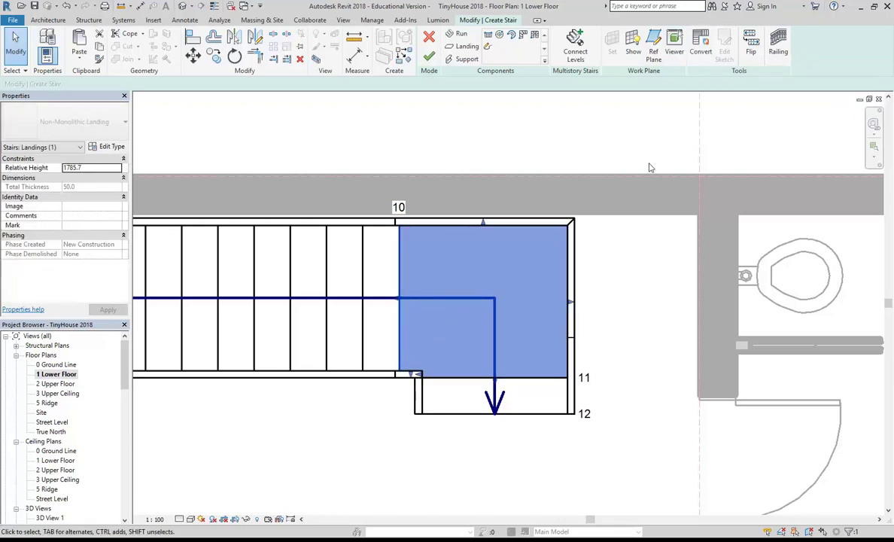
pyautogui.click(700, 51)
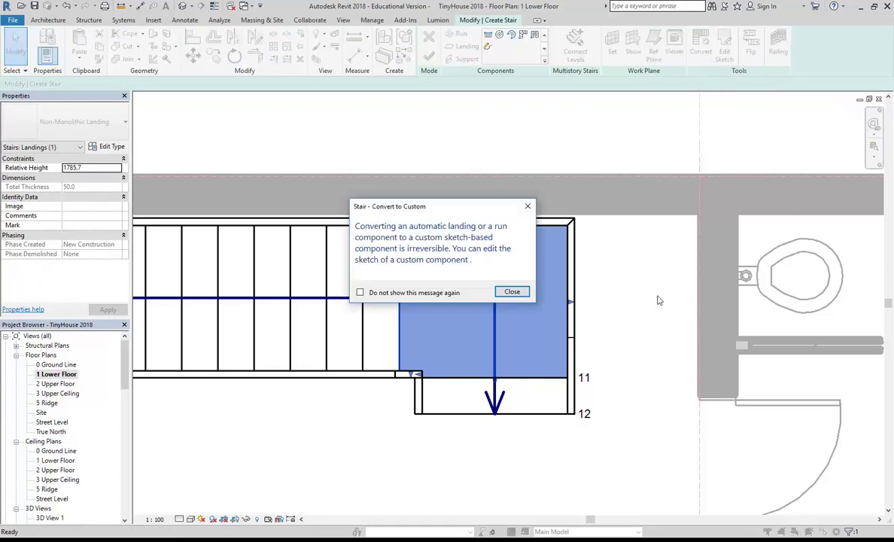
pyautogui.click(511, 292)
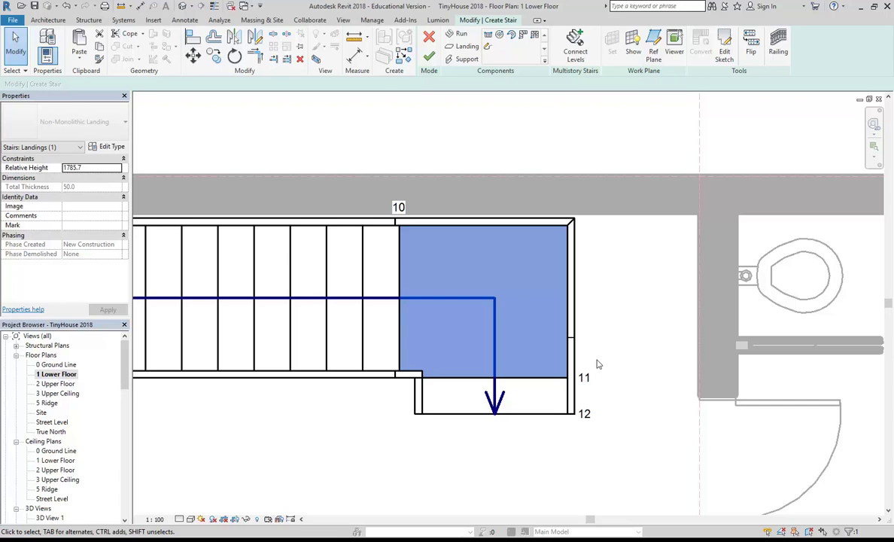
# Try shortening the first run from its lower end to 8 risers, and undo the change
pyautogui.scroll(-1, 378, 387)
pyautogui.moveTo(392, 395); pyautogui.dragTo(482, 402, button='middle')
pyautogui.click(407, 458)
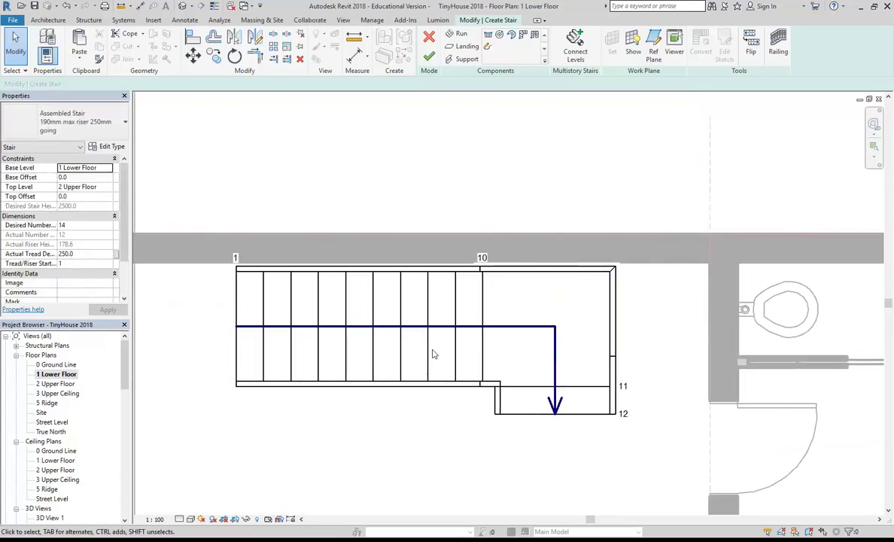
pyautogui.click(412, 352)
pyautogui.moveTo(309, 349); pyautogui.dragTo(335, 343, button='middle')
pyautogui.moveTo(256, 321); pyautogui.dragTo(319, 317)
pyautogui.click(413, 433)
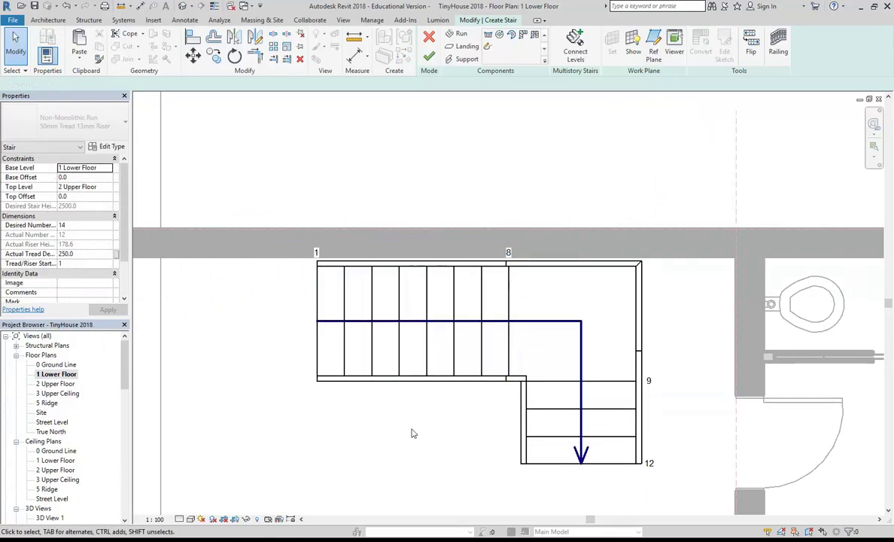
pyautogui.click(67, 7)
pyautogui.moveTo(541, 333); pyautogui.dragTo(353, 341, button='middle')
pyautogui.scroll(2, 427, 337)
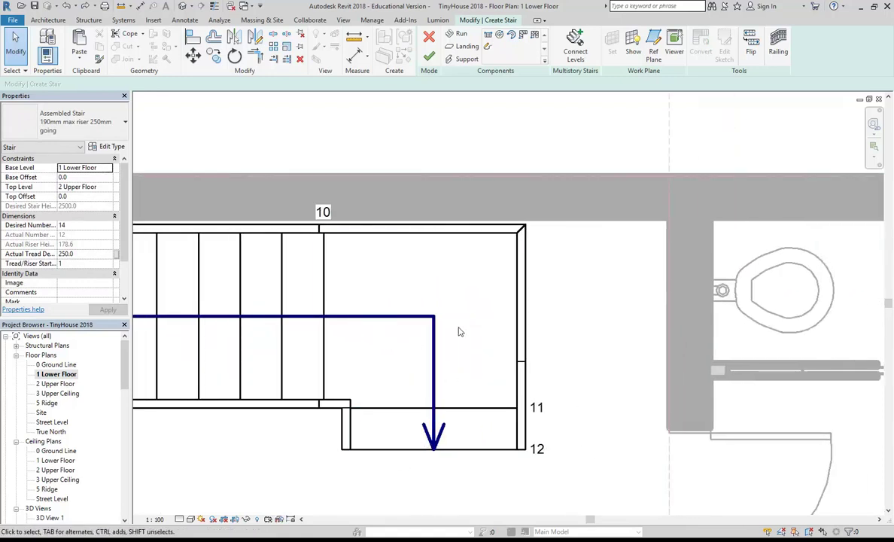
pyautogui.scroll(1, 433, 377)
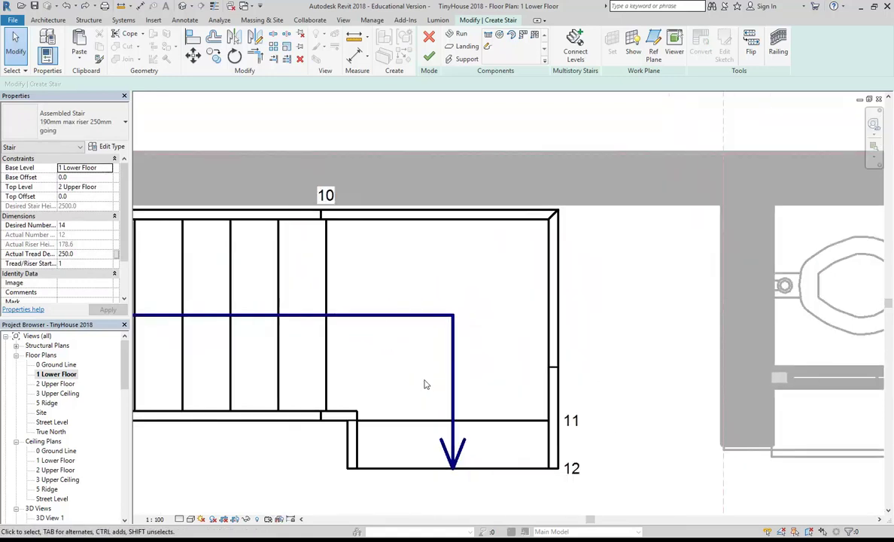
pyautogui.click(442, 383)
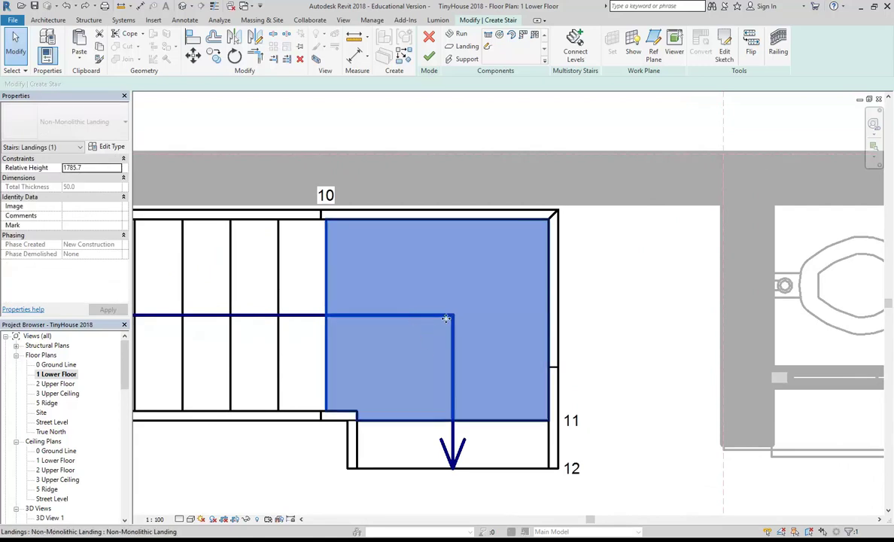
pyautogui.click(724, 47)
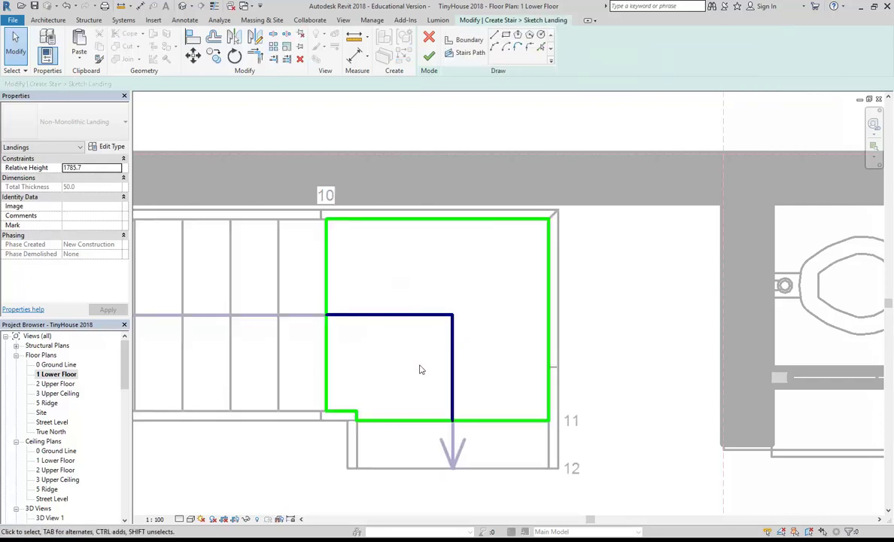
pyautogui.scroll(1, 421, 369)
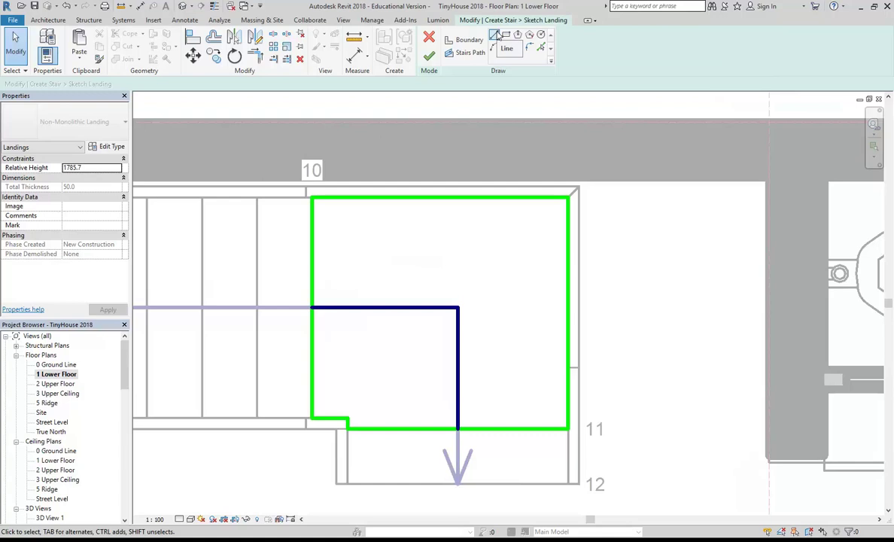
pyautogui.click(494, 35)
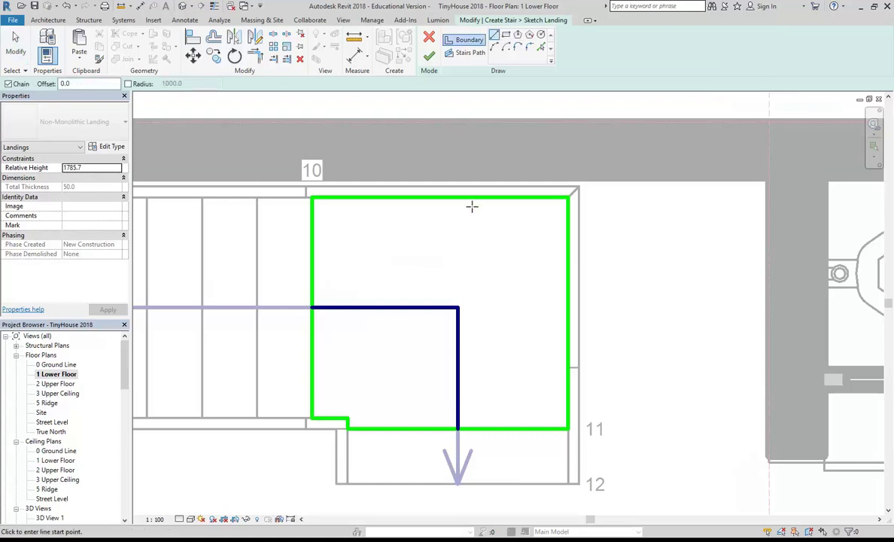
pyautogui.scroll(-2, 472, 205)
pyautogui.scroll(1, 459, 232)
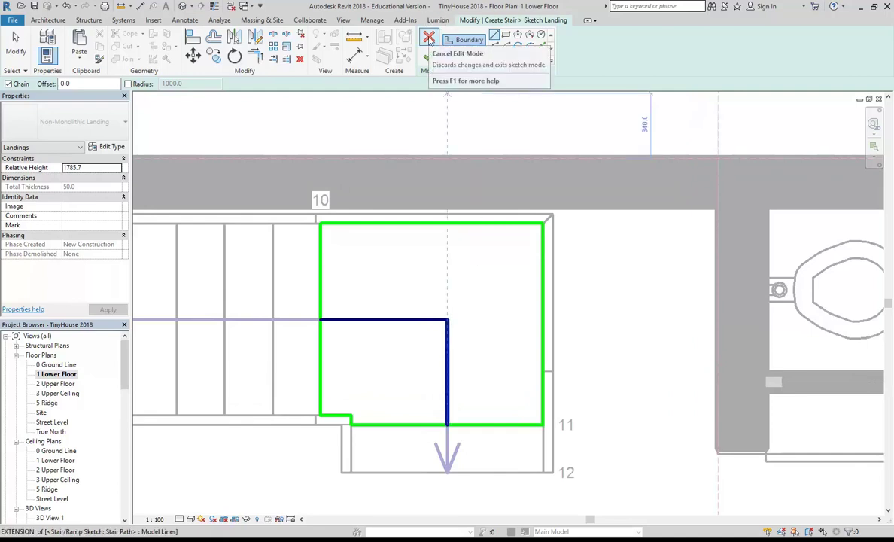
pyautogui.click(429, 38)
# Delete the corner landing between the two runs
pyautogui.moveTo(422, 233); pyautogui.dragTo(405, 256, button='middle')
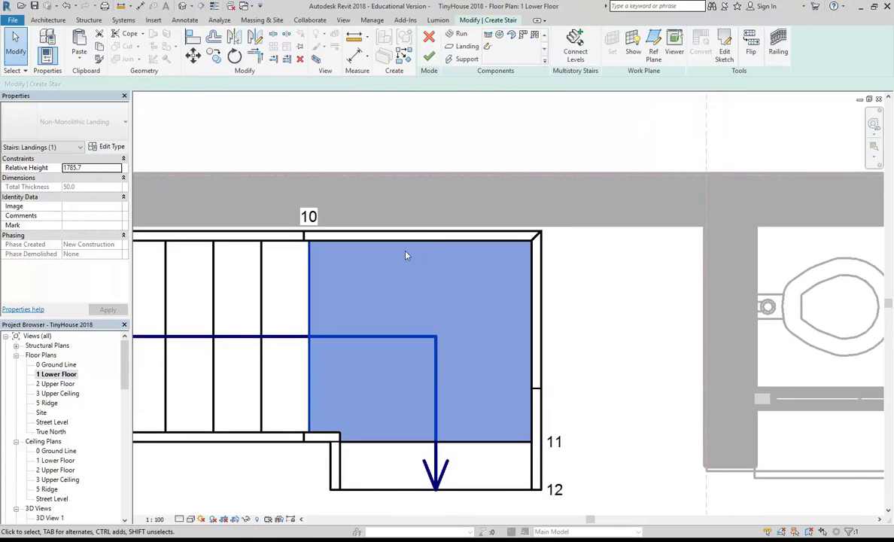
pyautogui.scroll(-1, 406, 256)
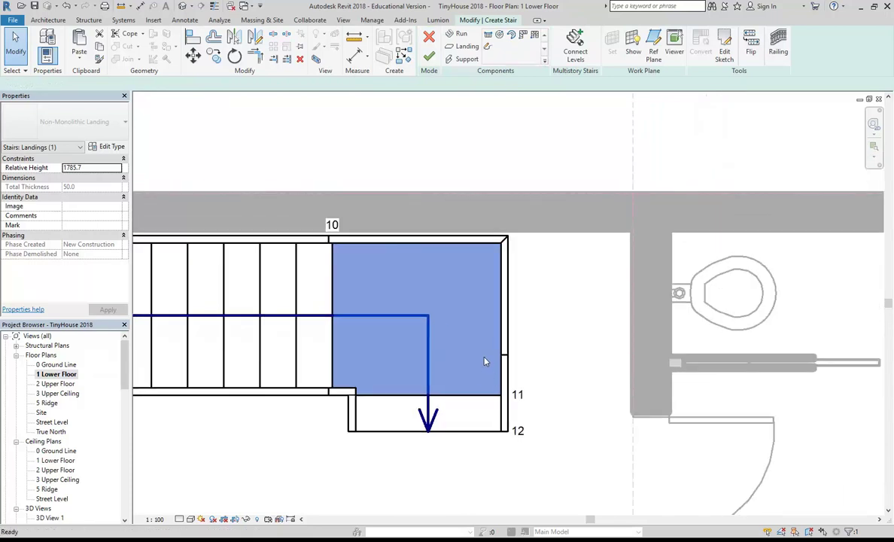
pyautogui.press('Delete')
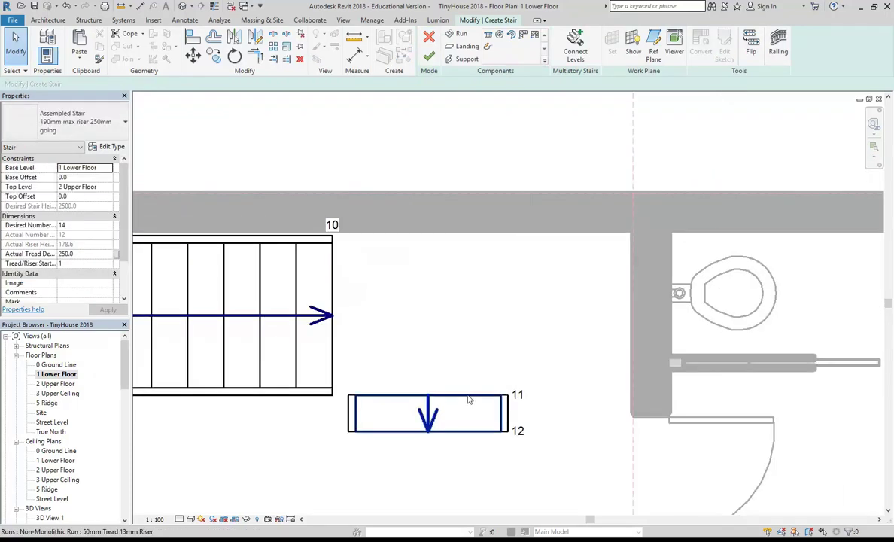
# Convert the two-riser upper run to a custom sketch-based component and open its sketch for editing
pyautogui.scroll(1, 447, 362)
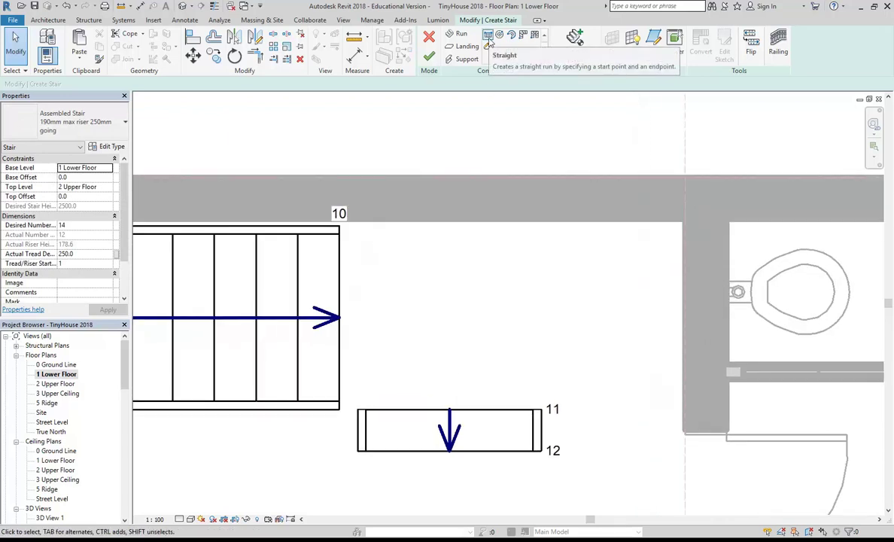
pyautogui.click(451, 419)
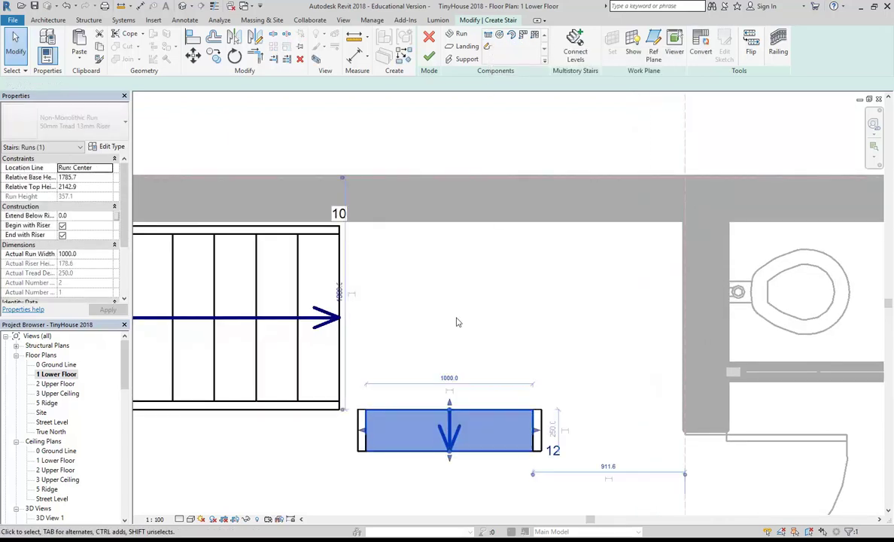
pyautogui.scroll(-1, 465, 316)
pyautogui.scroll(1, 460, 314)
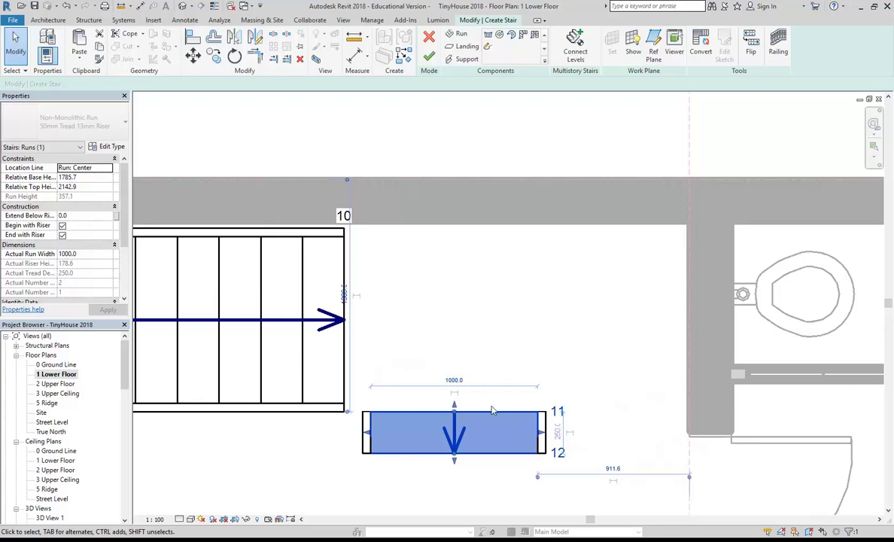
pyautogui.click(700, 42)
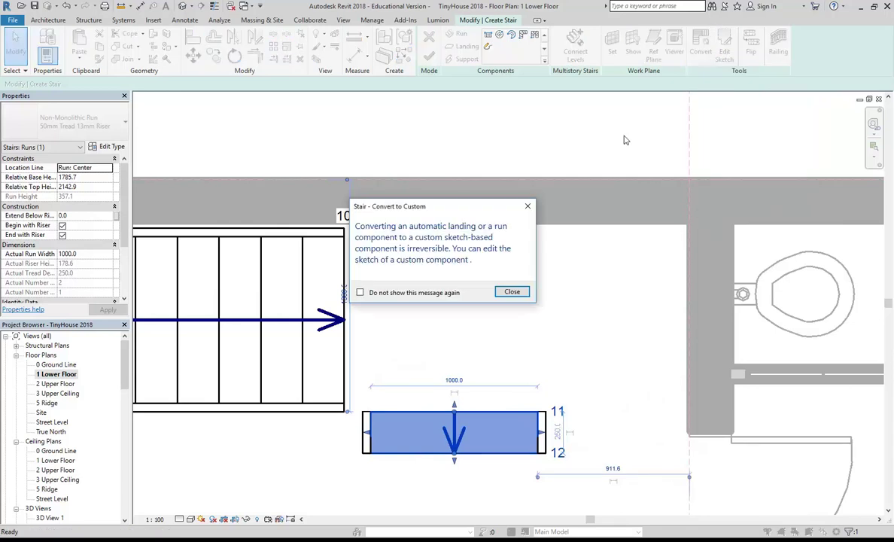
pyautogui.click(512, 292)
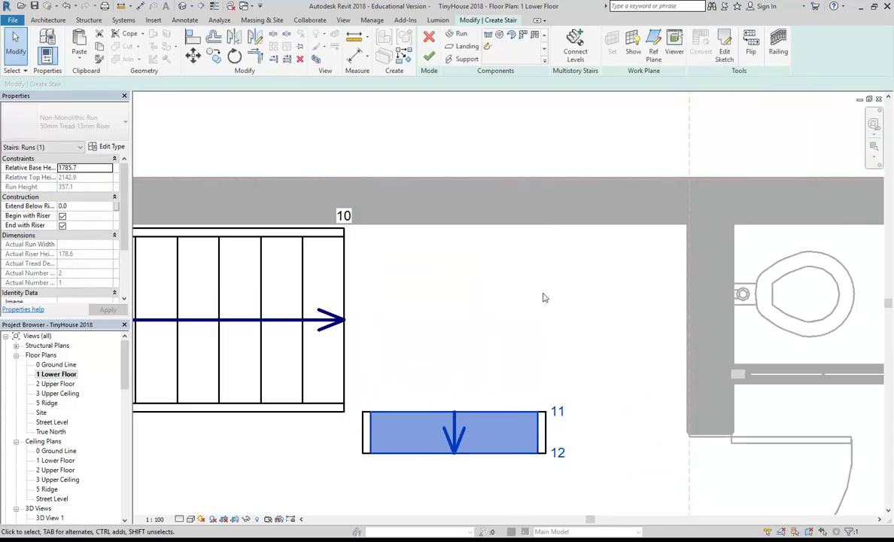
pyautogui.click(723, 46)
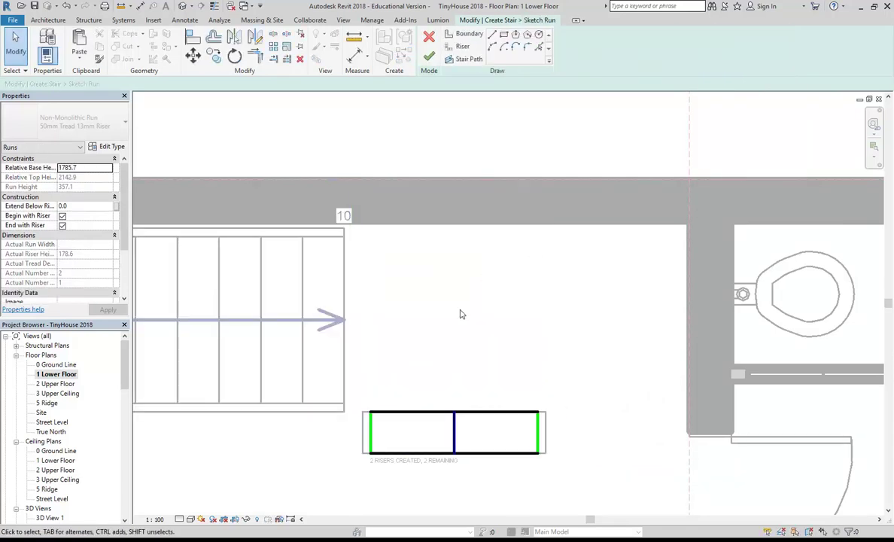
# Sketch the inner boundary from the first run's lower inside corner, about 160 mm horizontally, then down to the upper run's near boundary
pyautogui.moveTo(461, 309); pyautogui.dragTo(456, 307, button='middle')
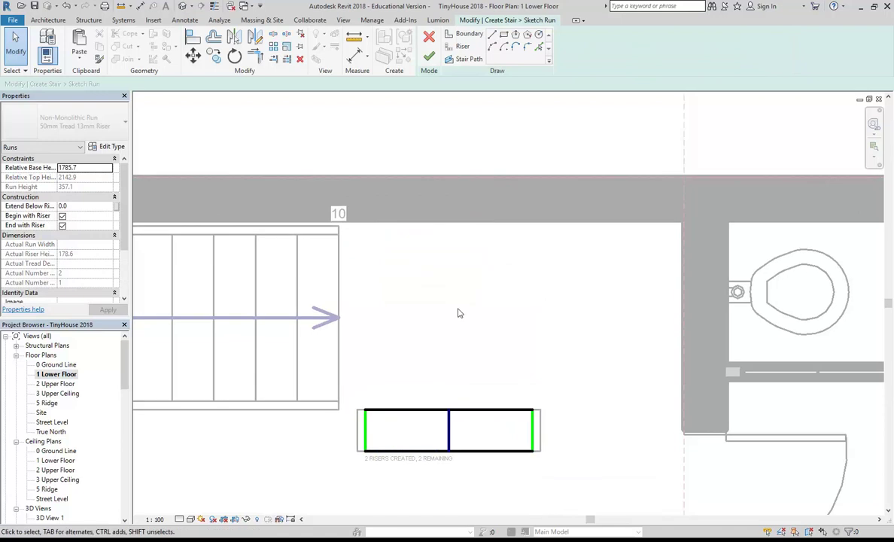
pyautogui.click(459, 37)
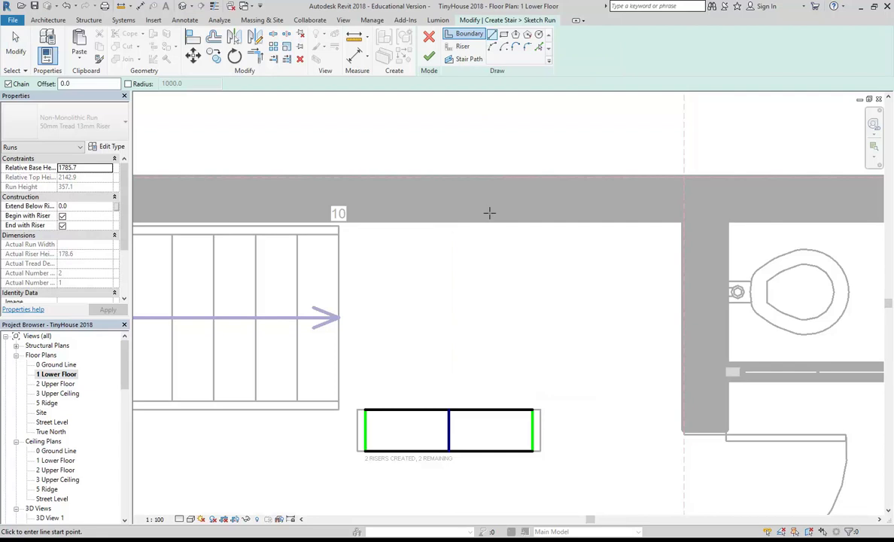
pyautogui.moveTo(444, 322); pyautogui.dragTo(459, 300, button='middle')
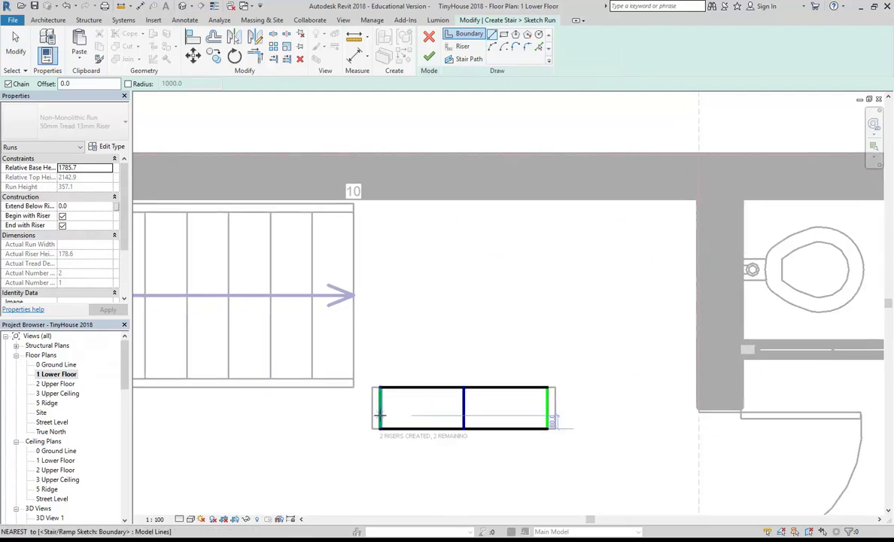
pyautogui.scroll(2, 372, 387)
pyautogui.scroll(1, 374, 373)
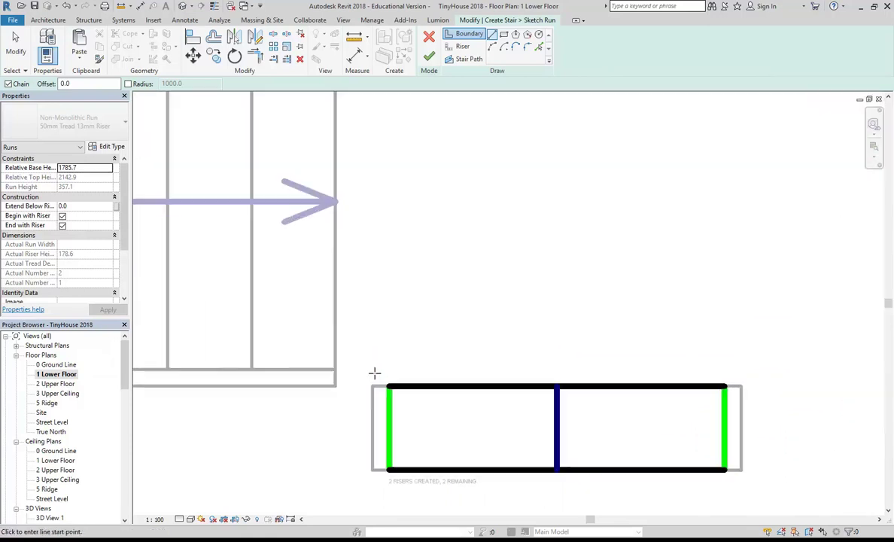
pyautogui.scroll(1, 354, 316)
pyautogui.scroll(1, 377, 262)
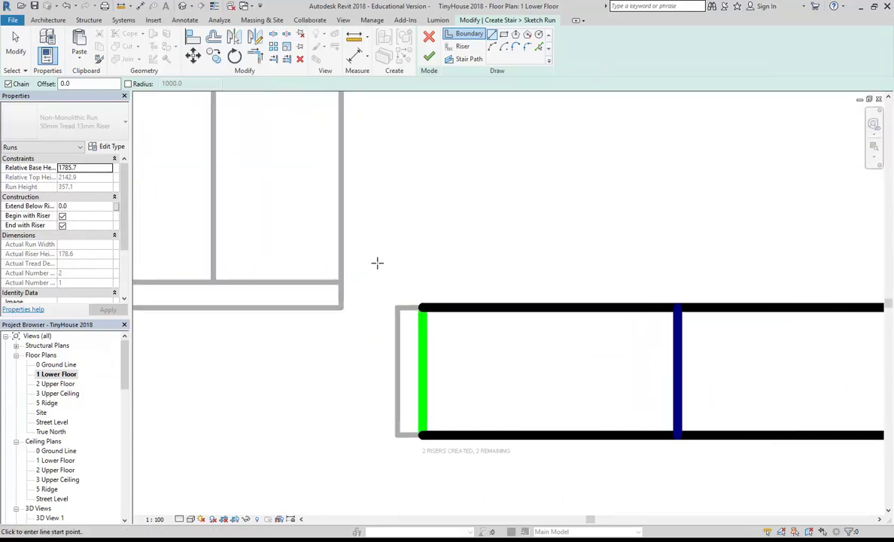
pyautogui.scroll(-1, 346, 289)
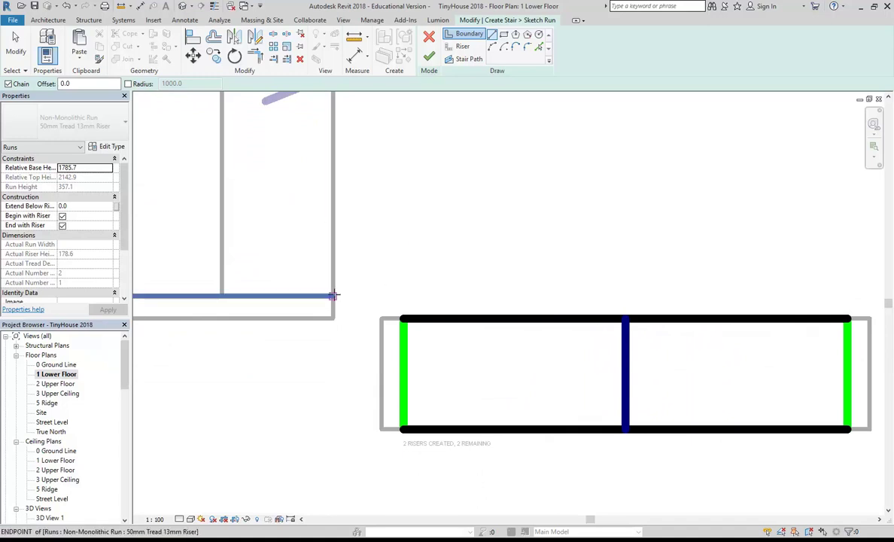
pyautogui.click(332, 295)
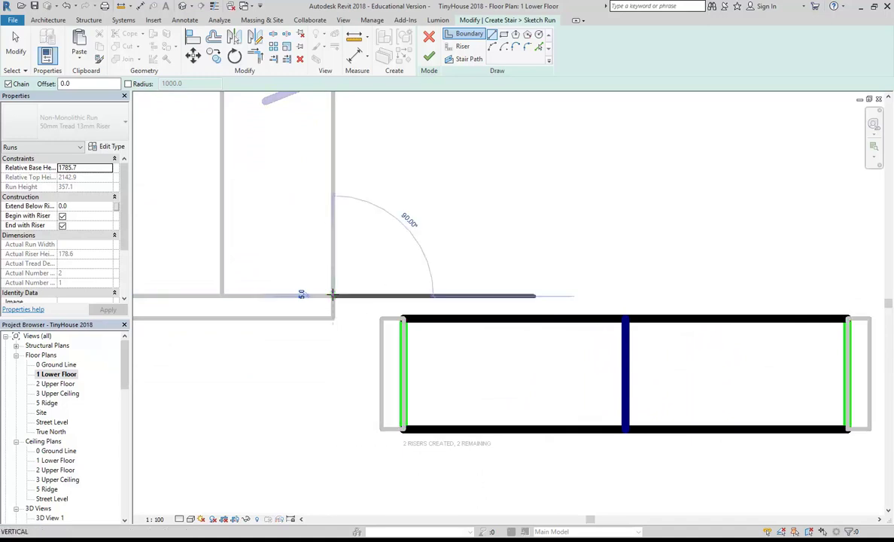
pyautogui.click(403, 297)
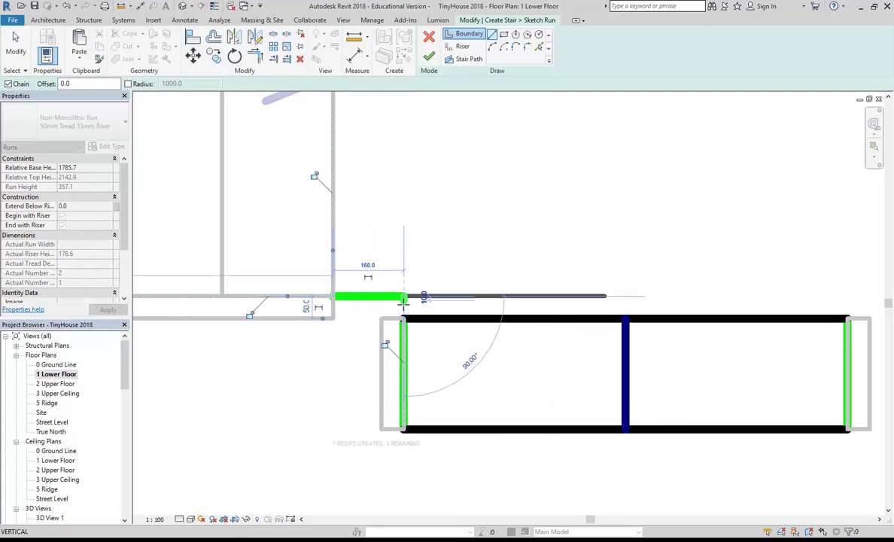
pyautogui.click(403, 317)
pyautogui.scroll(-2, 469, 261)
pyautogui.moveTo(469, 262); pyautogui.dragTo(426, 348, button='middle')
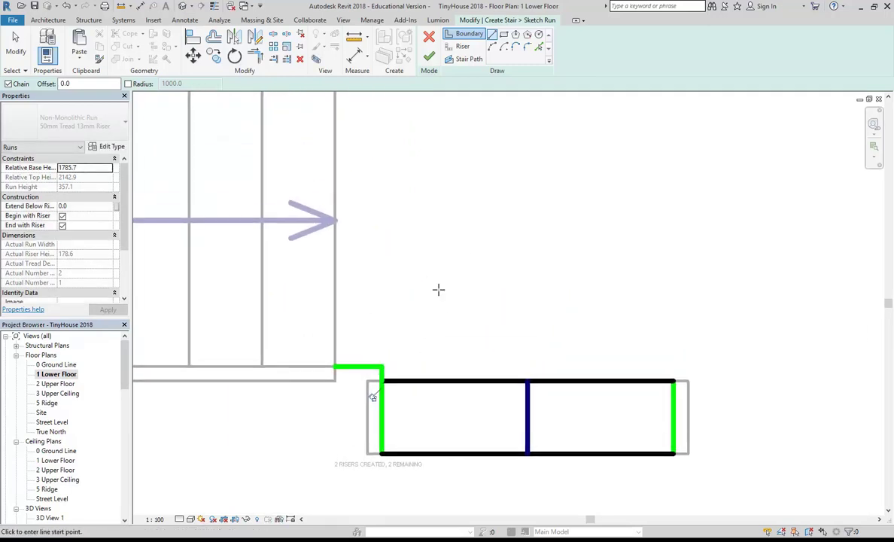
# Sketch the outer L-shaped boundary from the first run's wall-side corner around to the upper run's far boundary
pyautogui.scroll(-1, 448, 301)
pyautogui.moveTo(448, 300); pyautogui.dragTo(433, 355, button='middle')
pyautogui.scroll(1, 429, 343)
pyautogui.click(319, 136)
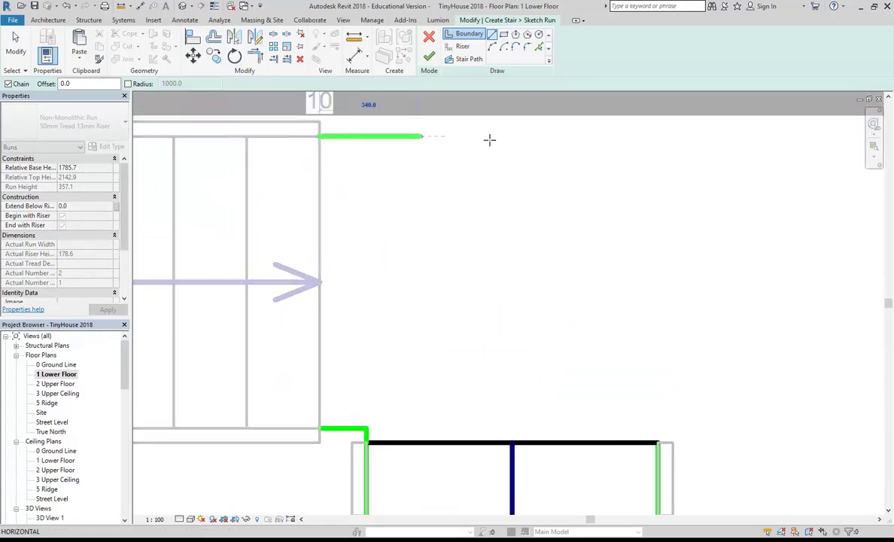
pyautogui.click(658, 136)
pyautogui.click(658, 443)
pyautogui.scroll(-2, 505, 323)
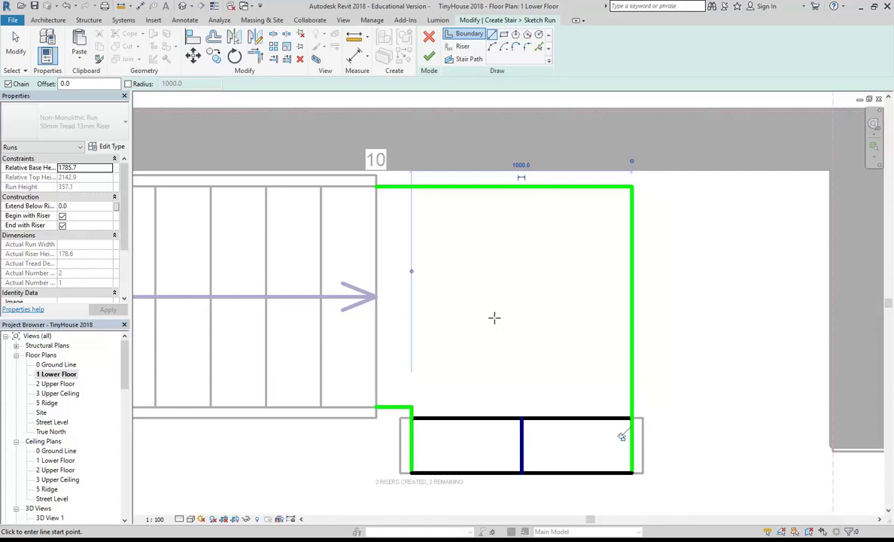
# Draw two diagonal winder risers from the inner boundary corner, one to the far side boundary and one to the wall-side boundary
pyautogui.click(456, 49)
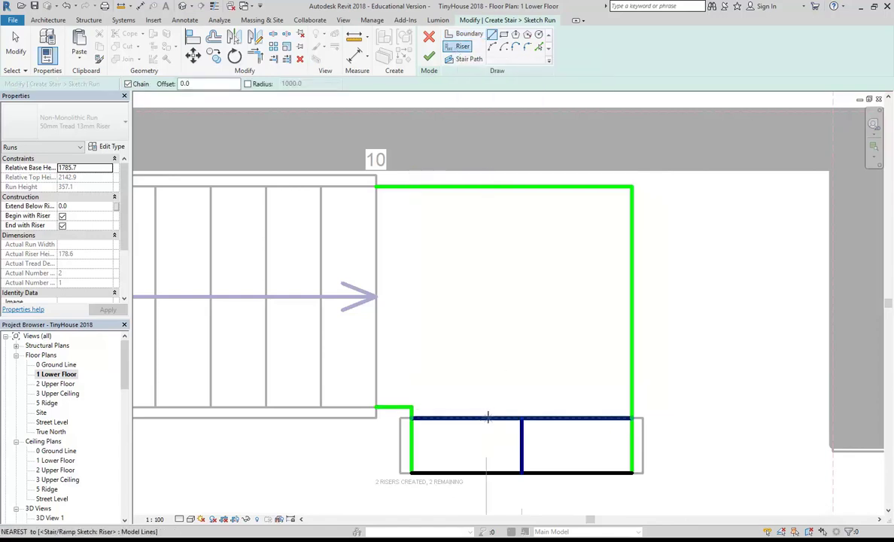
pyautogui.click(412, 407)
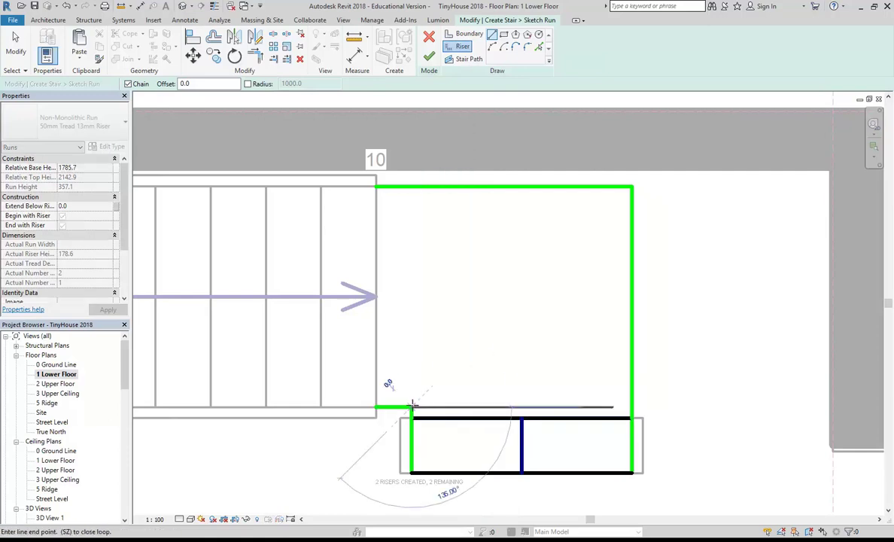
pyautogui.click(632, 281)
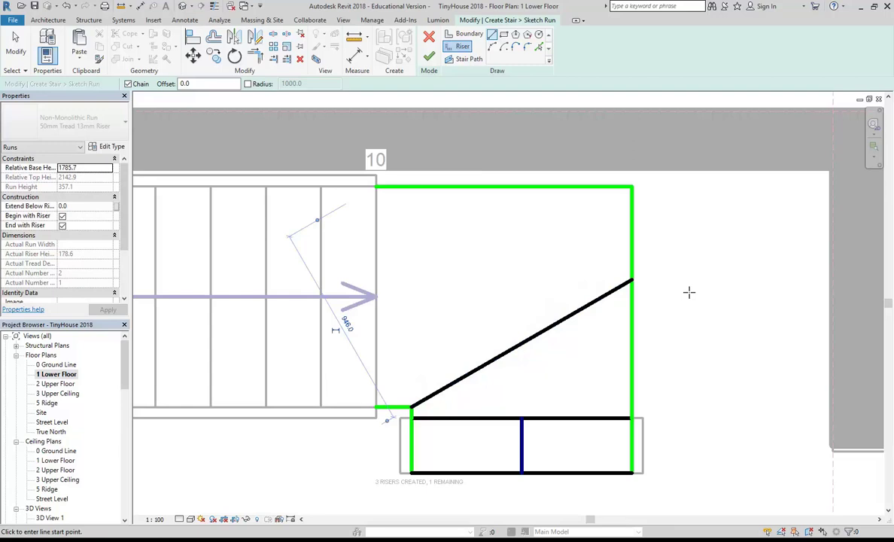
pyautogui.click(412, 406)
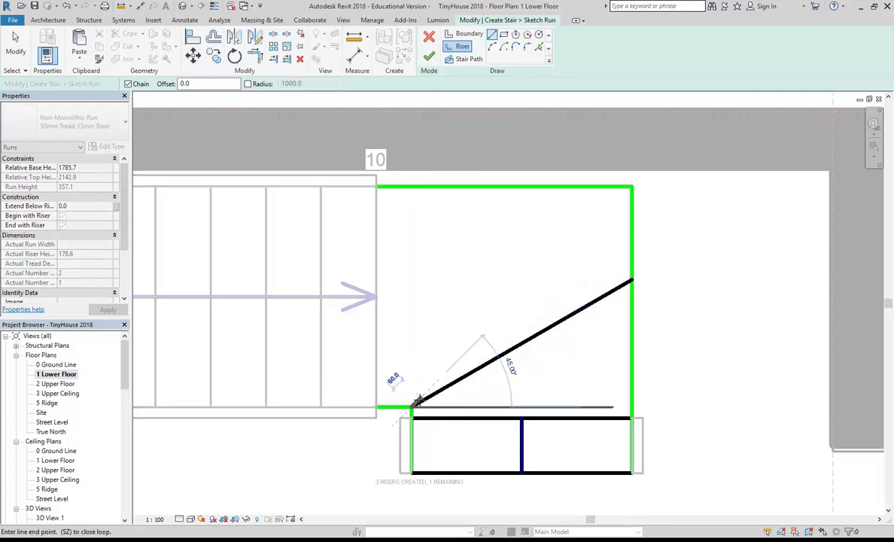
pyautogui.click(537, 188)
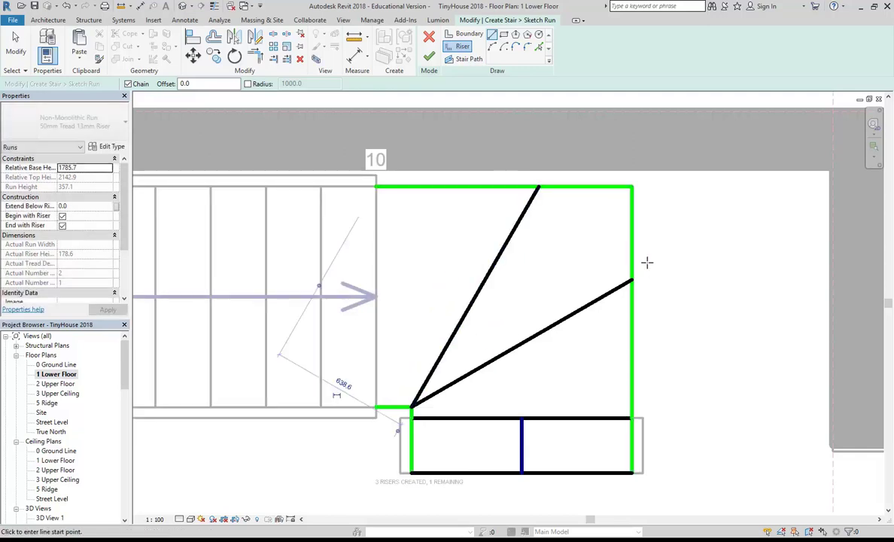
pyautogui.scroll(-1, 407, 258)
pyautogui.moveTo(406, 257); pyautogui.dragTo(382, 269, button='middle')
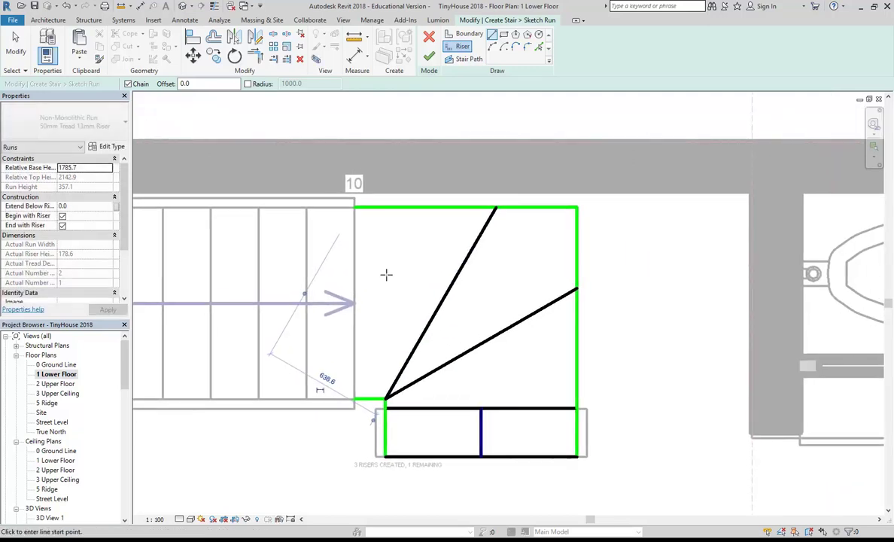
# Draw a riser along the end of the first run, between the inner and outer boundaries
pyautogui.click(354, 398)
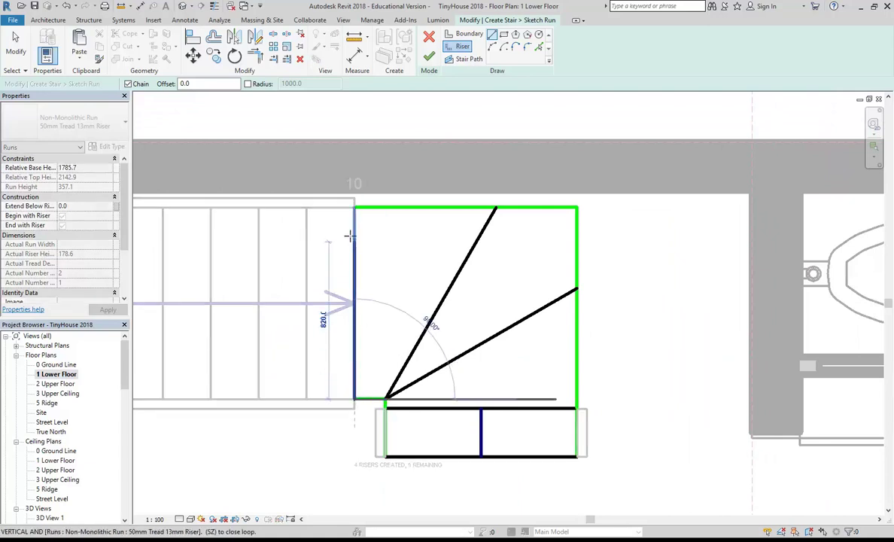
pyautogui.click(354, 206)
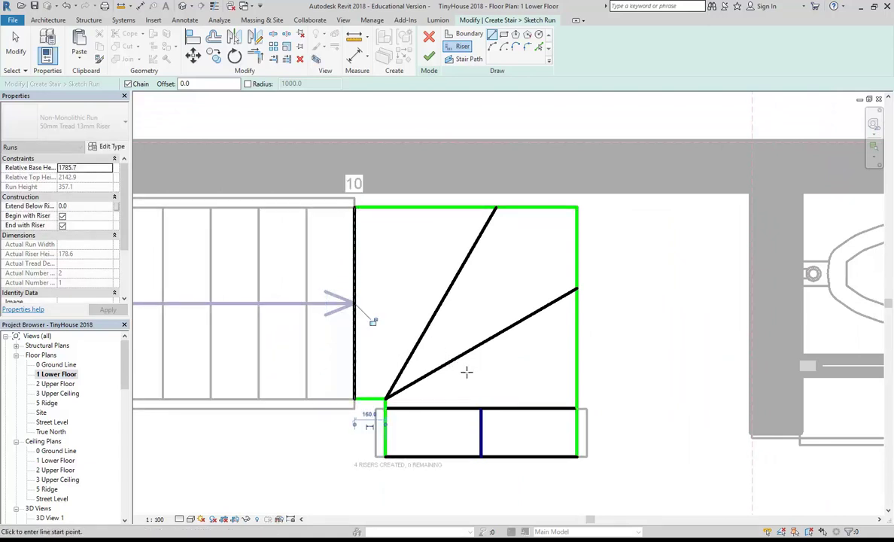
pyautogui.rightClick(405, 268)
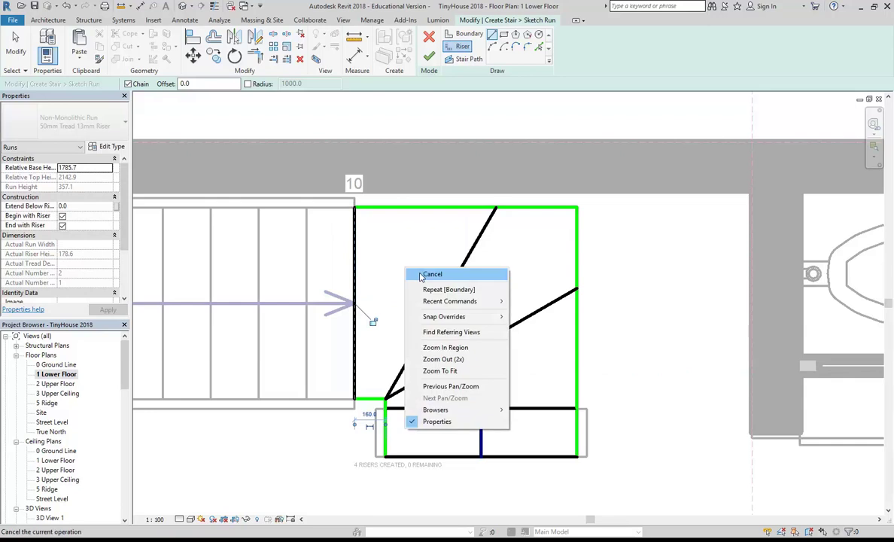
pyautogui.click(419, 282)
pyautogui.scroll(-1, 421, 284)
pyautogui.scroll(1, 391, 295)
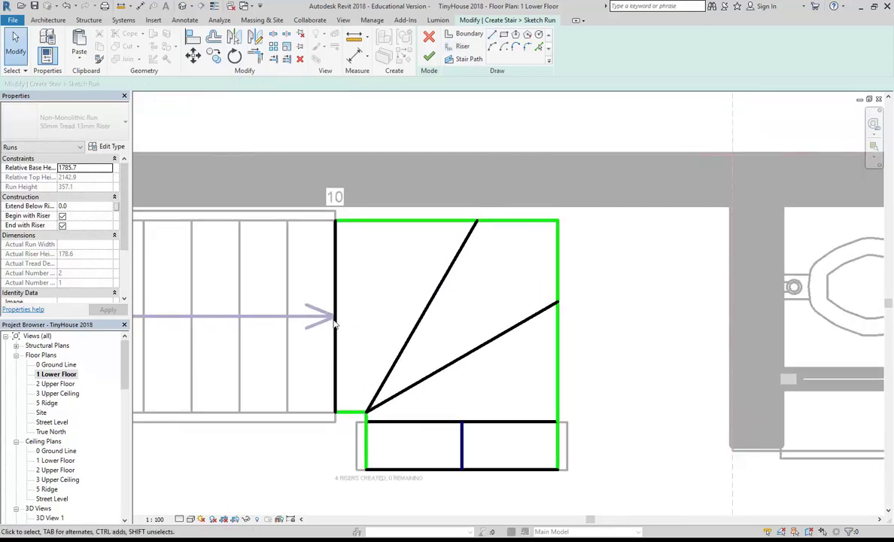
# Sketch stair path lines horizontally from the midpoint of the first run's end riser and vertically from the existing path into the corner
pyautogui.click(466, 59)
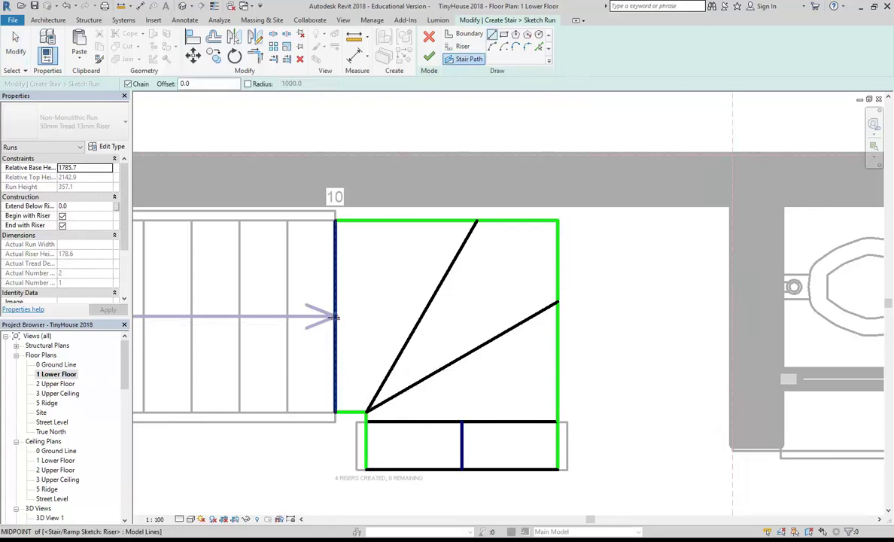
pyautogui.click(336, 316)
pyautogui.click(443, 316)
pyautogui.press('Escape')
pyautogui.press('Escape')
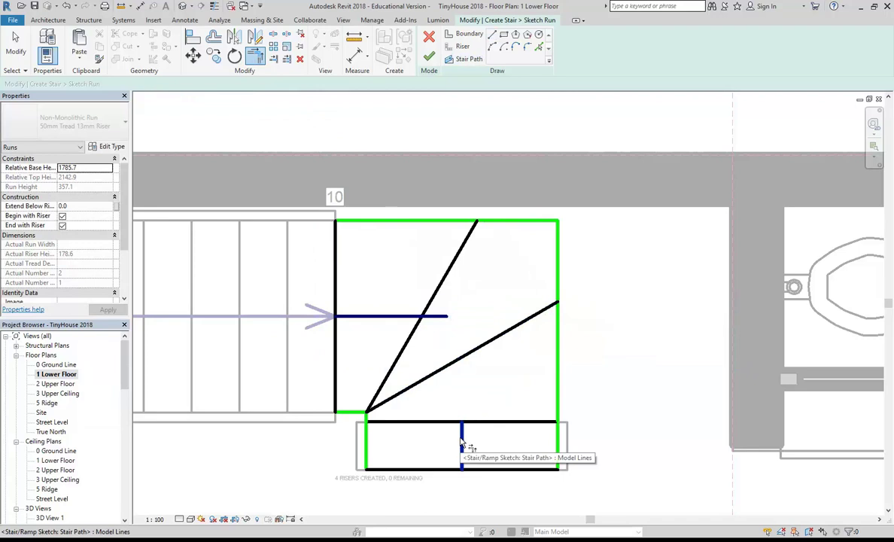
pyautogui.click(468, 59)
pyautogui.click(462, 423)
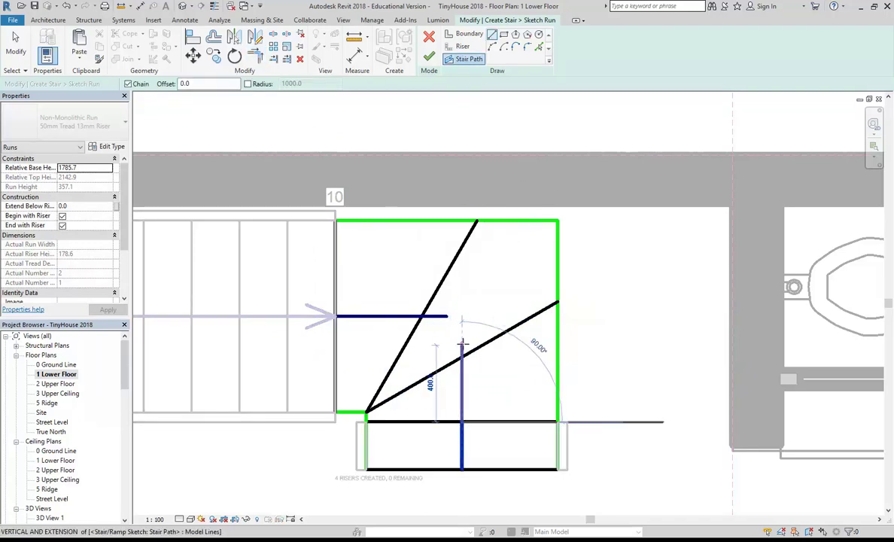
pyautogui.press('Escape')
pyautogui.press('Escape')
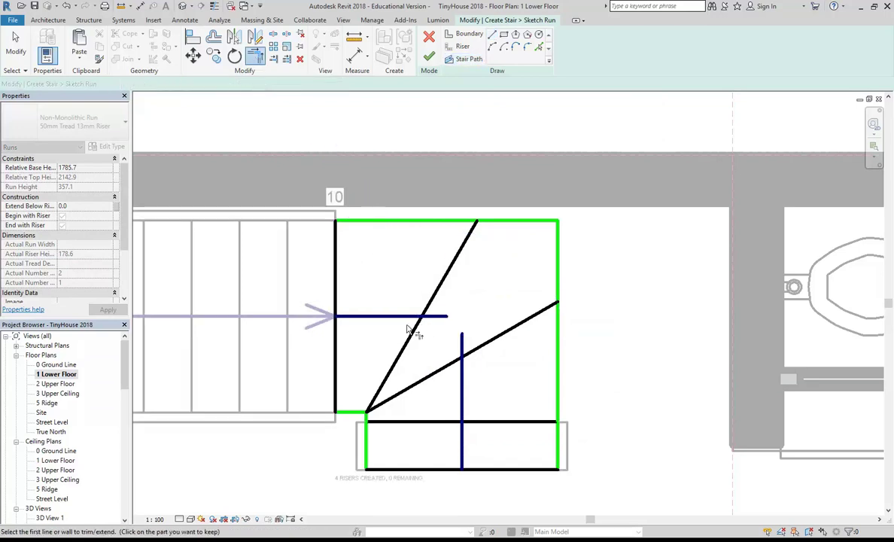
# Trim the horizontal and vertical stair path lines to a corner with Trim/Extend
pyautogui.press('t')
pyautogui.press('r')
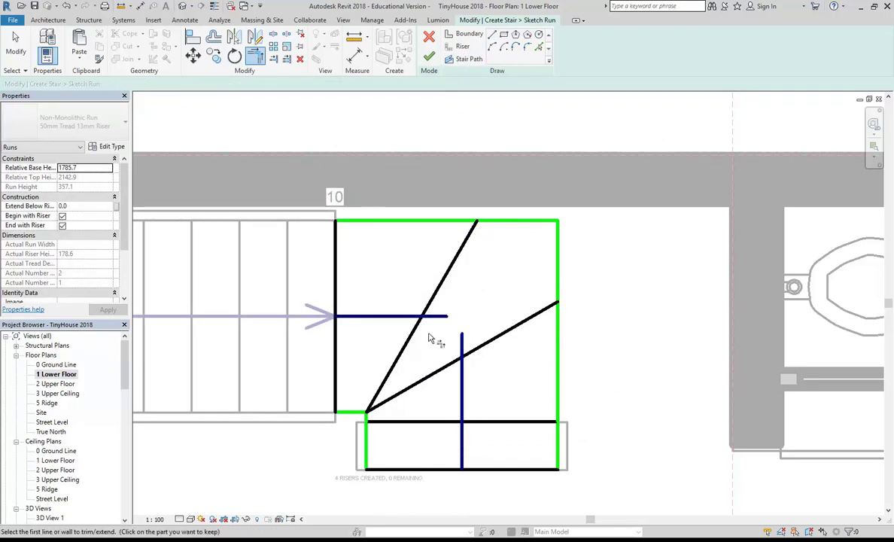
pyautogui.click(431, 317)
pyautogui.click(462, 352)
pyautogui.rightClick(389, 254)
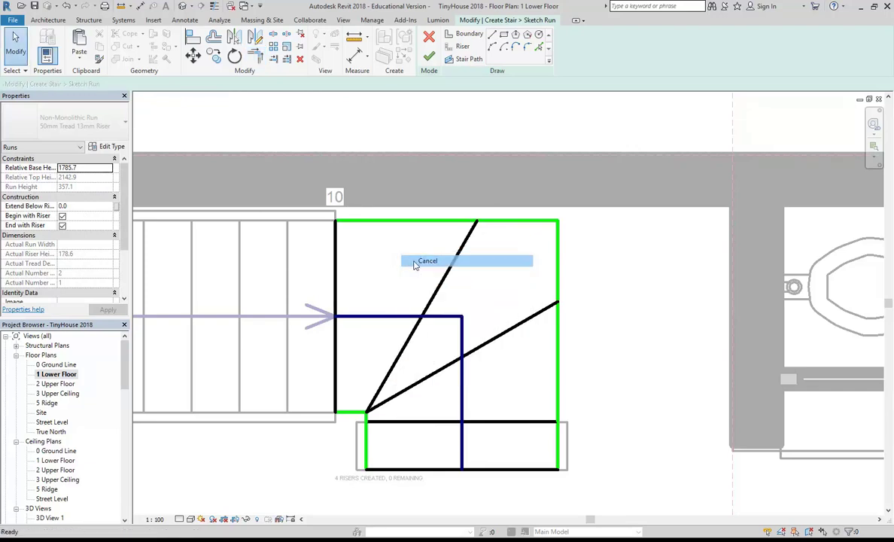
pyautogui.click(425, 261)
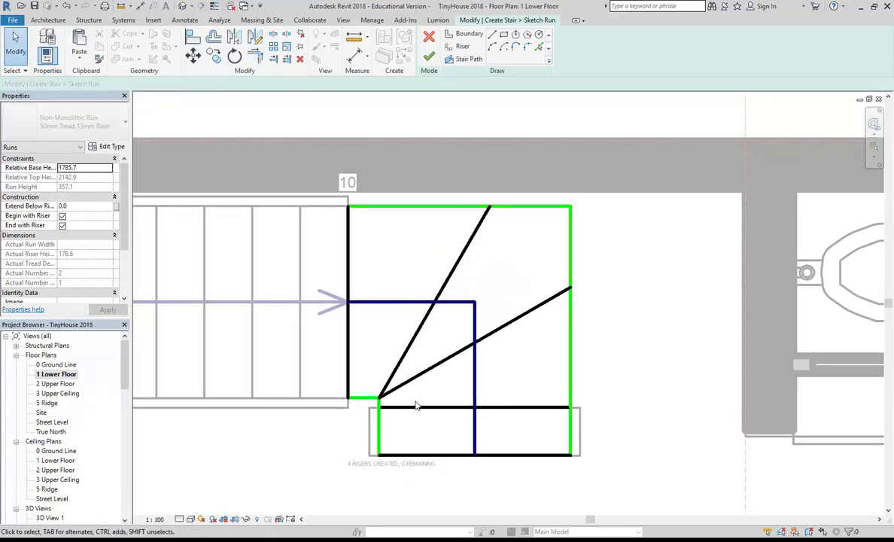
# Finish the sketch of the custom winder run
pyautogui.scroll(-1, 289, 446)
pyautogui.moveTo(299, 448); pyautogui.dragTo(321, 443, button='middle')
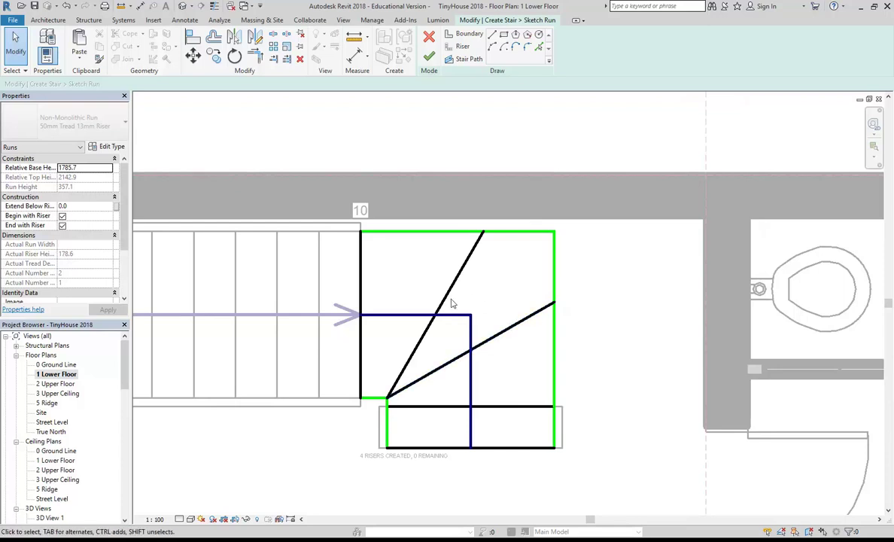
pyautogui.click(429, 56)
pyautogui.scroll(-2, 345, 443)
# Examine the winder run in plan, checking its risers, stair path and junction with the first run
pyautogui.click(351, 448)
pyautogui.moveTo(350, 450); pyautogui.dragTo(379, 386, button='middle')
pyautogui.scroll(-1, 442, 381)
pyautogui.scroll(1, 380, 386)
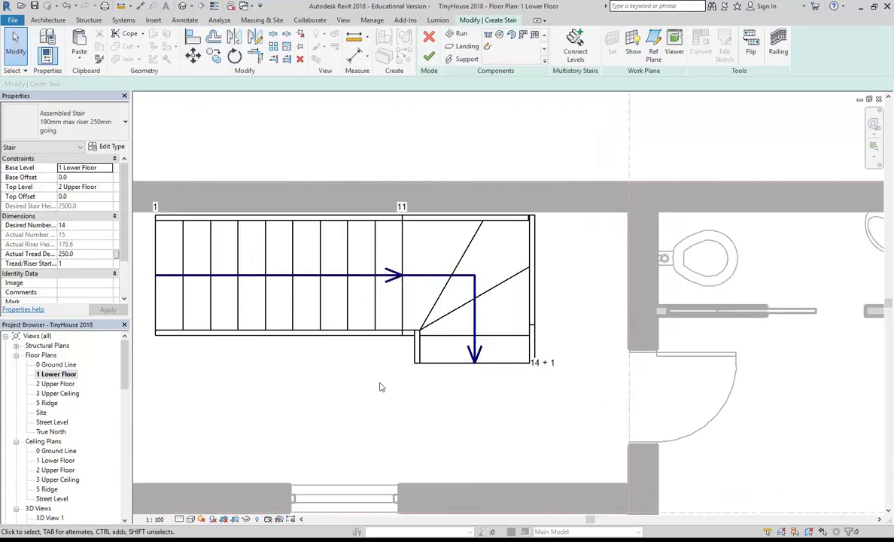
pyautogui.click(461, 310)
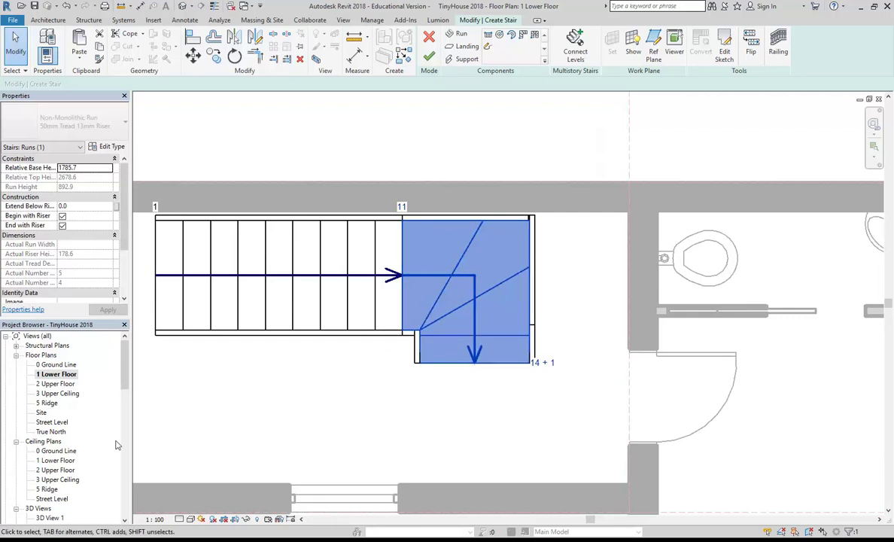
pyautogui.click(305, 370)
pyautogui.scroll(2, 399, 363)
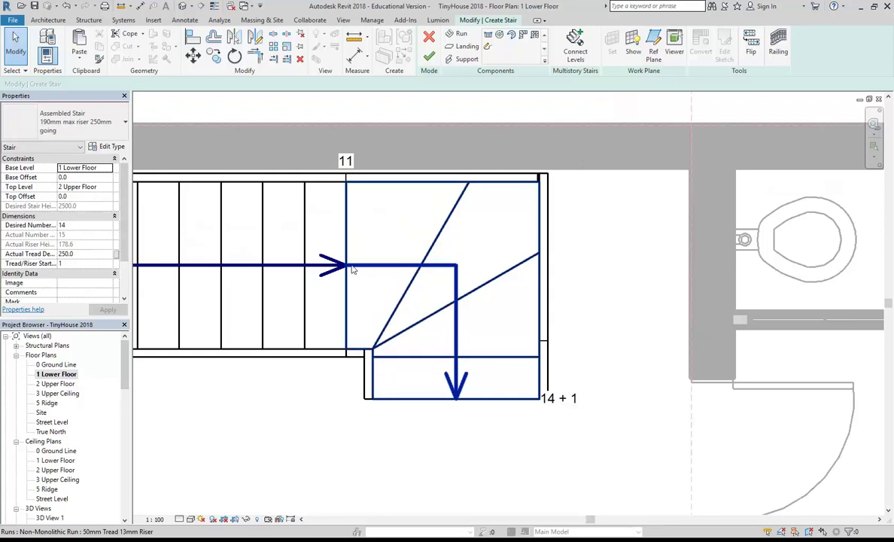
pyautogui.scroll(-1, 360, 414)
pyautogui.moveTo(374, 416); pyautogui.dragTo(507, 406, button='middle')
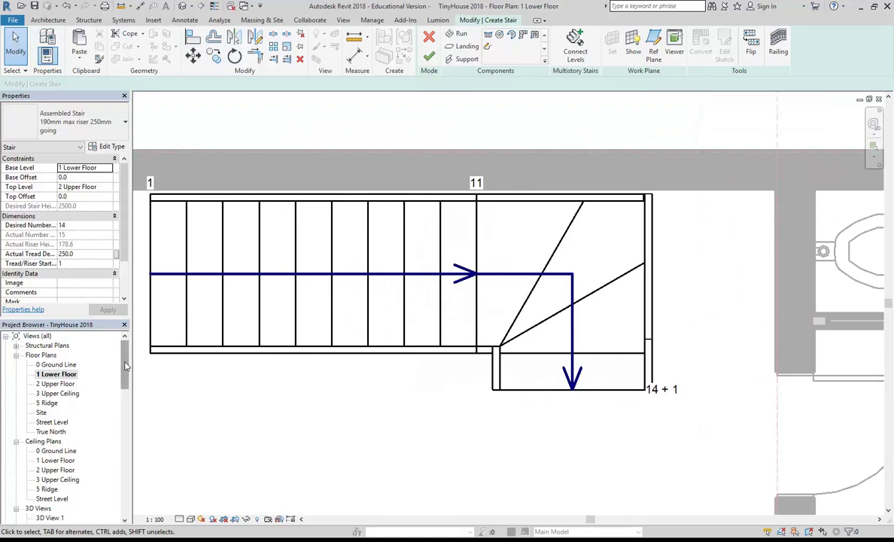
# Open the {3D} view and finish the stair
pyautogui.moveTo(127, 366); pyautogui.dragTo(126, 396)
pyautogui.doubleClick(42, 402)
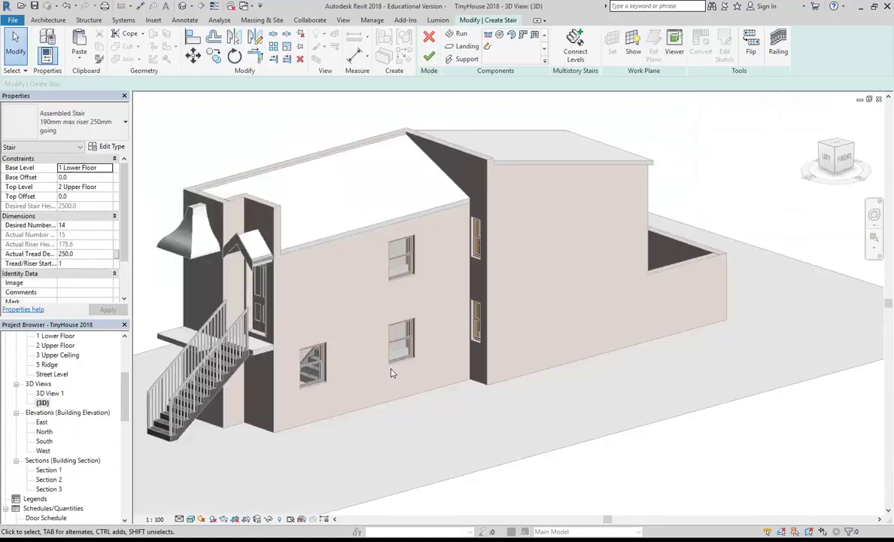
pyautogui.click(430, 57)
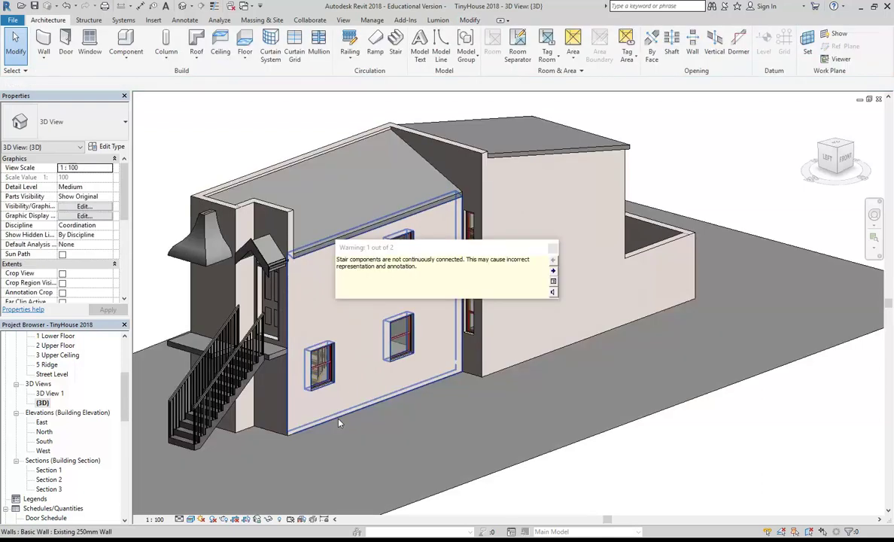
# Temporarily hide the Existing 250mm Wall that blocks the view of the internal stair in the 3D view
pyautogui.click(346, 419)
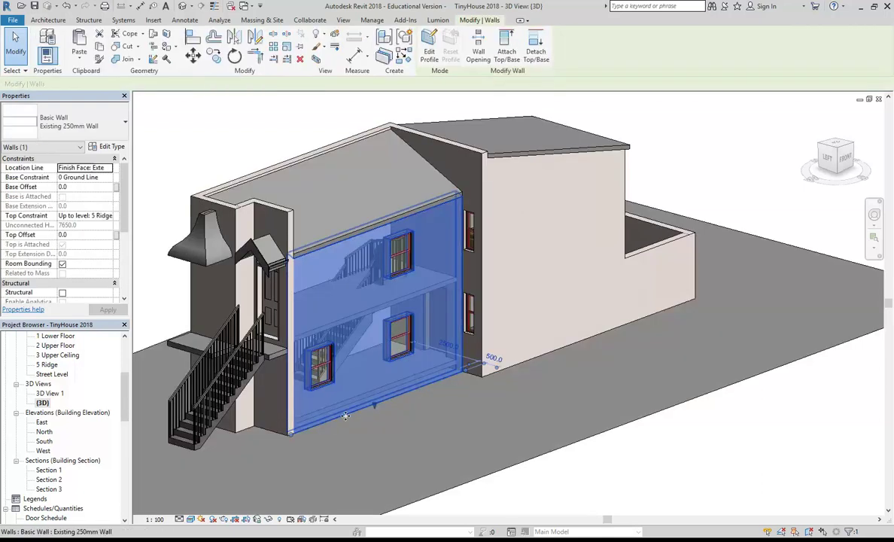
pyautogui.rightClick(346, 420)
pyautogui.click(268, 519)
pyautogui.click(297, 494)
# Examine the assembled stair in 3D, checking the straight flight, the winder and the railings through the upper floor
pyautogui.keyDown('shift'); pyautogui.moveTo(398, 397); pyautogui.dragTo(301, 366, button='middle'); pyautogui.keyUp('shift')
pyautogui.scroll(6, 392, 308)
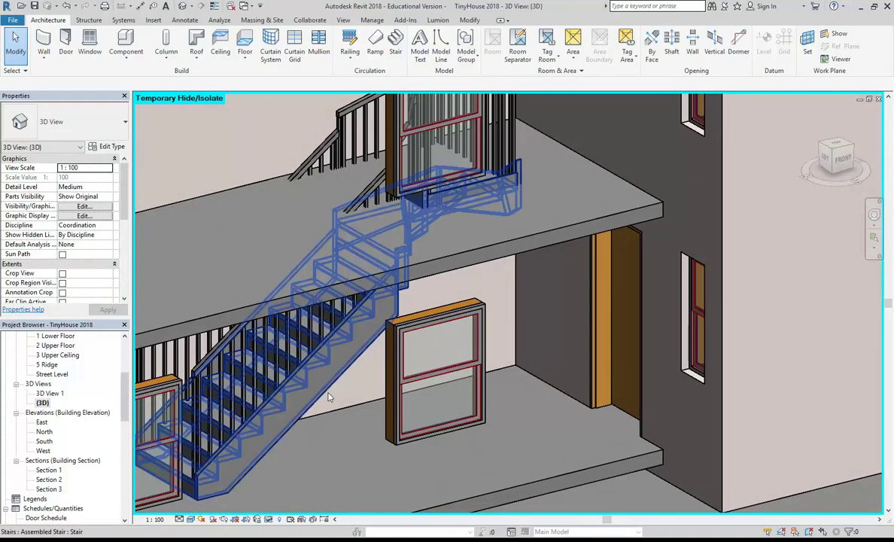
pyautogui.click(328, 397)
pyautogui.keyDown('shift'); pyautogui.moveTo(329, 406); pyautogui.dragTo(346, 410, button='middle'); pyautogui.keyUp('shift')
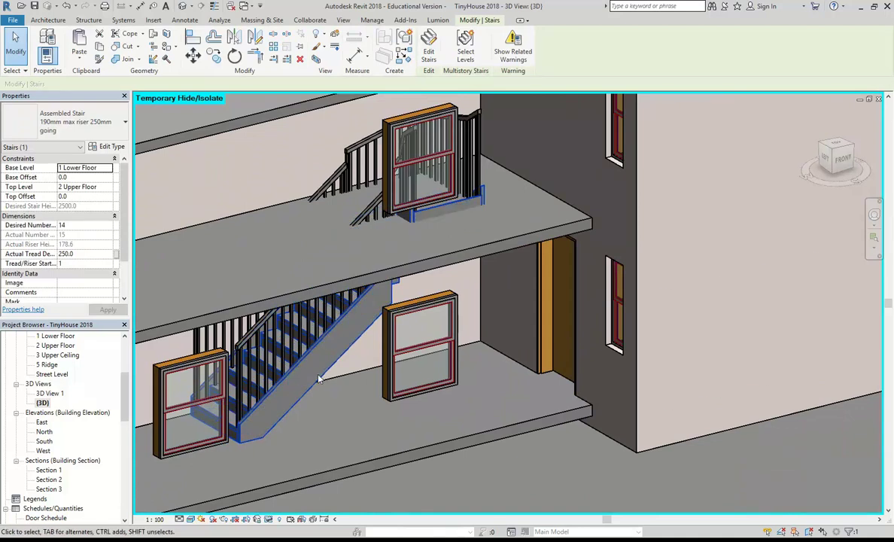
pyautogui.click(295, 347)
pyautogui.keyDown('shift'); pyautogui.moveTo(295, 347); pyautogui.dragTo(347, 411, button='middle'); pyautogui.keyUp('shift')
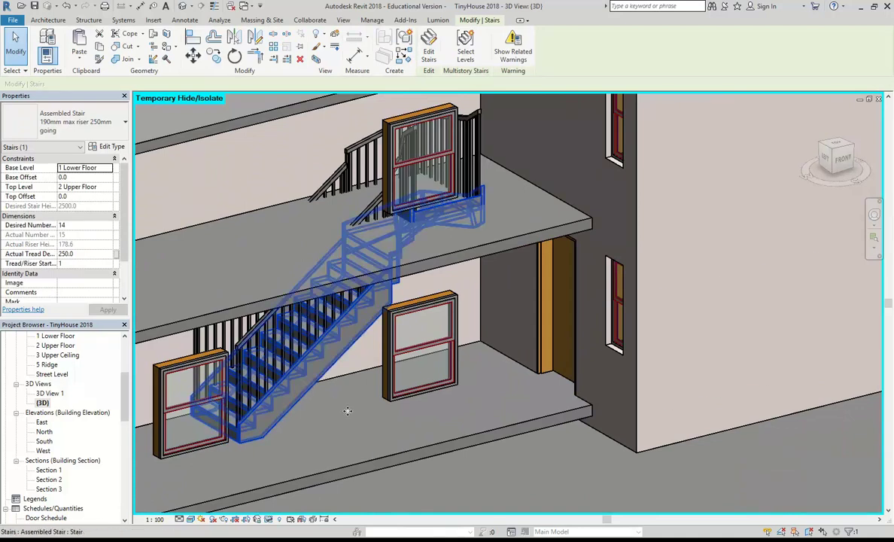
pyautogui.press('Escape')
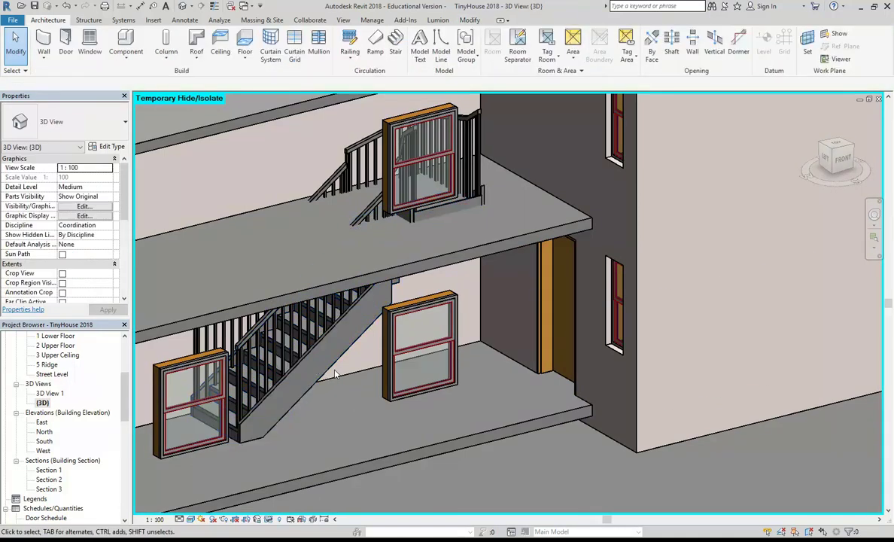
pyautogui.click(335, 374)
pyautogui.press('Escape')
pyautogui.scroll(-2, 361, 376)
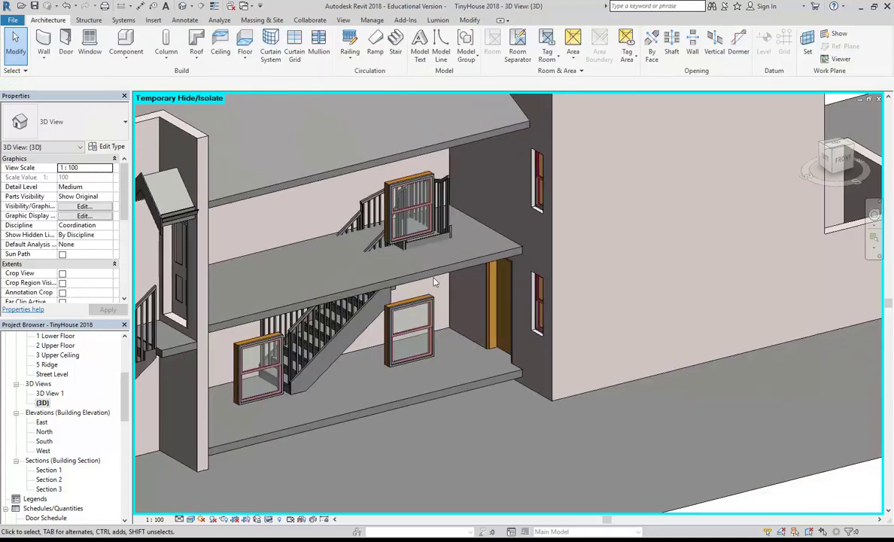
# In the 1 Lower Floor plan, move the whole stair horizontally against the bathroom cross wall, with Constrain turned off
pyautogui.click(362, 339)
pyautogui.scroll(5, 125, 408)
pyautogui.press('Escape')
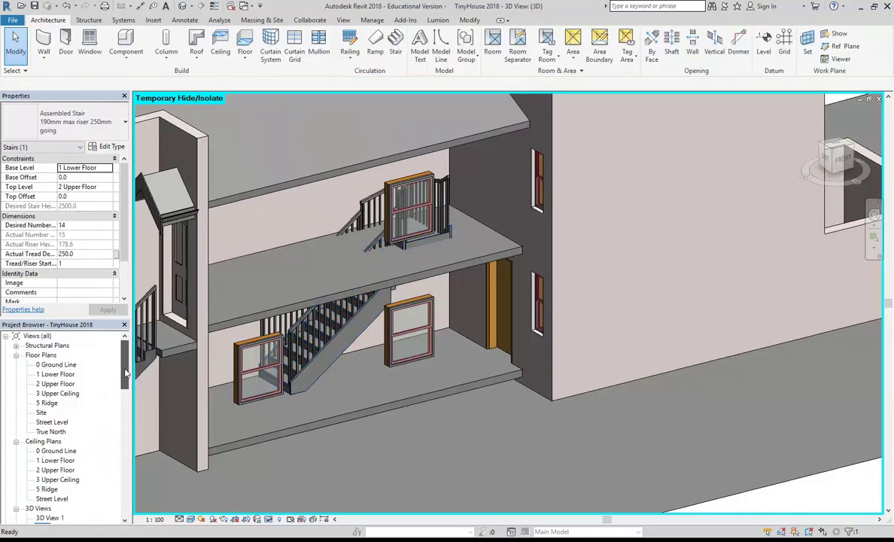
pyautogui.doubleClick(55, 374)
pyautogui.moveTo(566, 377); pyautogui.dragTo(265, 374, button='middle')
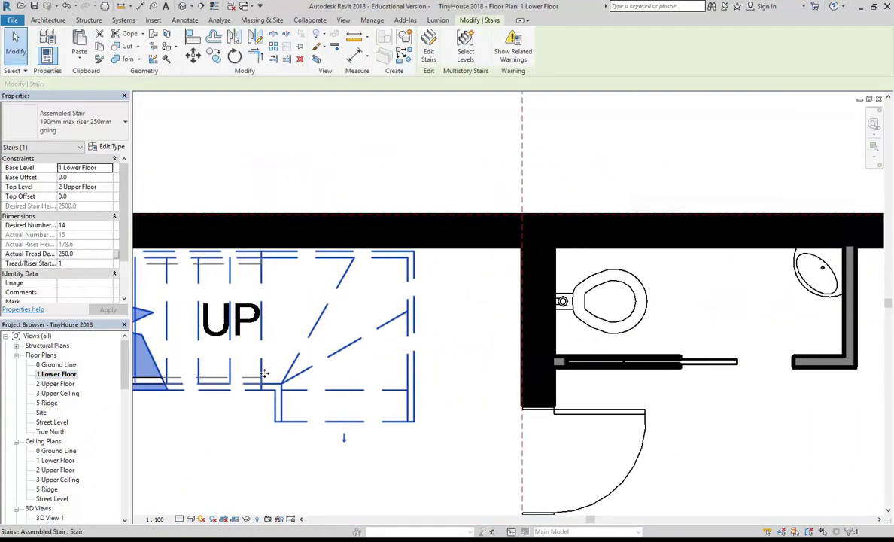
pyautogui.click(193, 57)
pyautogui.scroll(3, 315, 283)
pyautogui.click(296, 282)
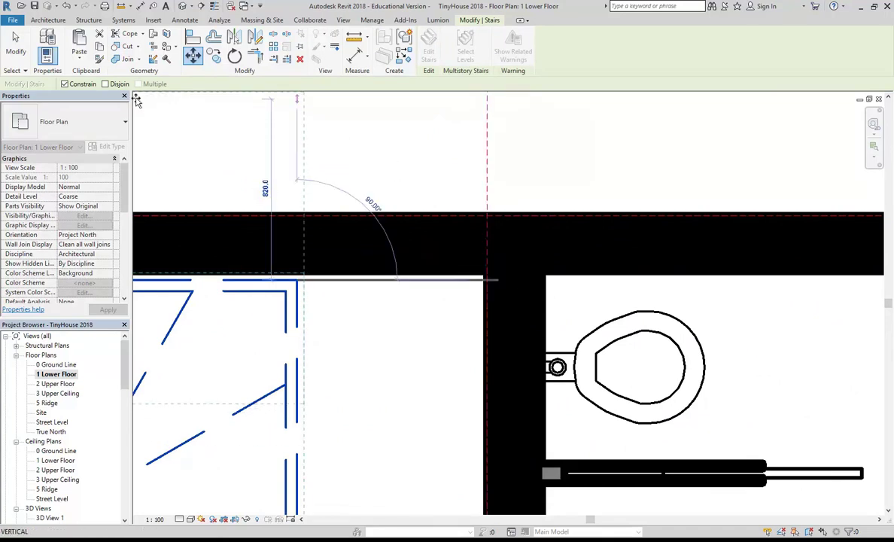
pyautogui.click(66, 84)
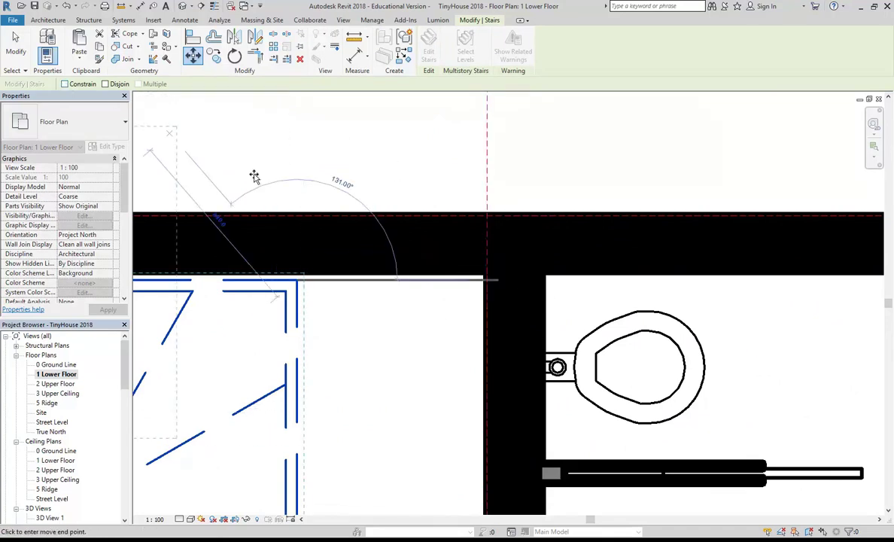
pyautogui.click(404, 279)
pyautogui.scroll(-3, 447, 295)
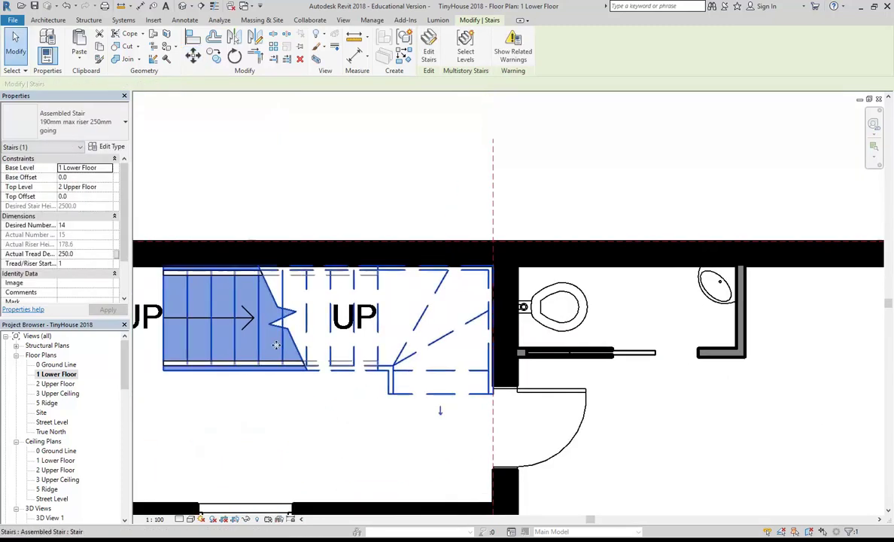
pyautogui.scroll(-2, 301, 376)
pyautogui.click(364, 392)
# Edit the stair and set the straight run's width to 900 mm
pyautogui.scroll(3, 380, 383)
pyautogui.scroll(1, 374, 373)
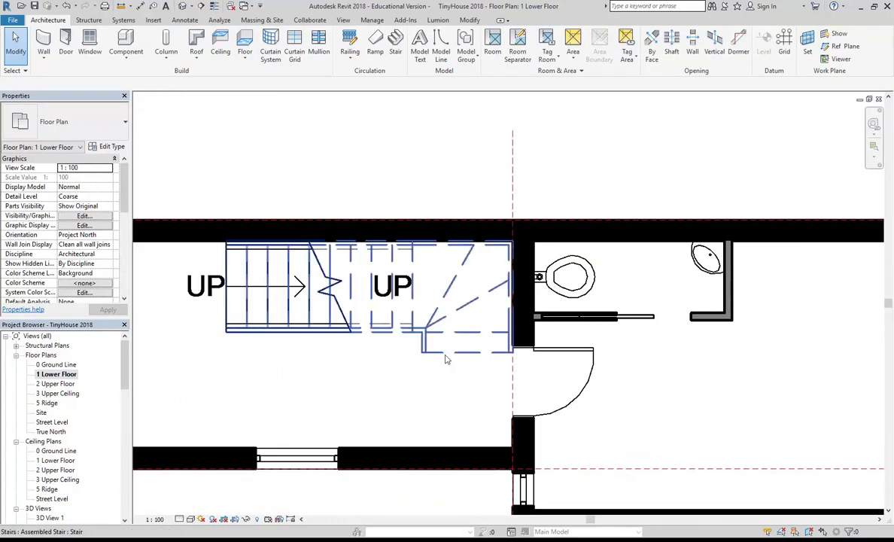
pyautogui.scroll(-2, 334, 361)
pyautogui.scroll(1, 355, 367)
pyautogui.moveTo(355, 367); pyautogui.dragTo(392, 370, button='middle')
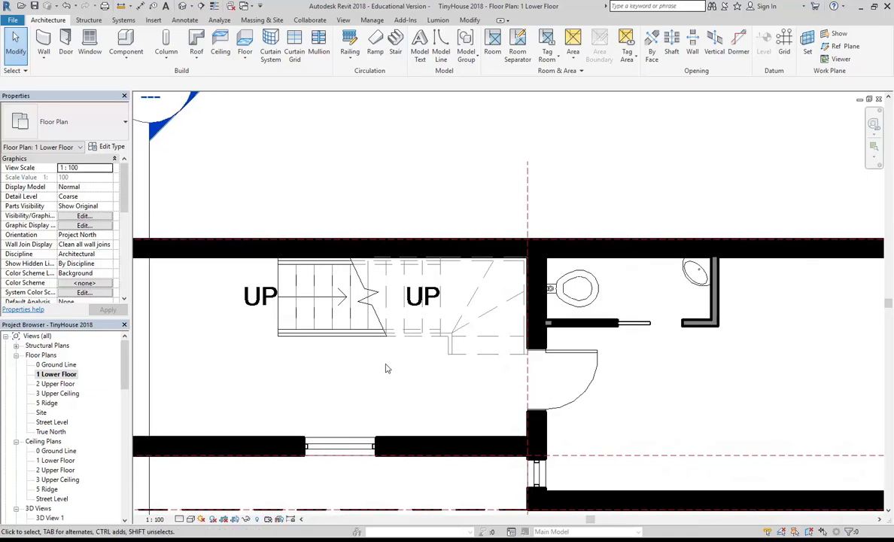
pyautogui.click(501, 359)
pyautogui.scroll(2, 455, 298)
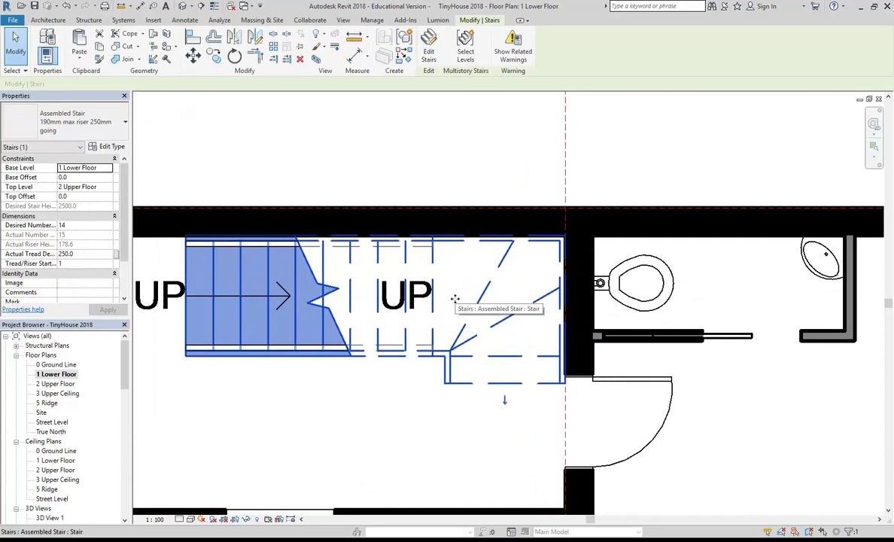
pyautogui.click(428, 47)
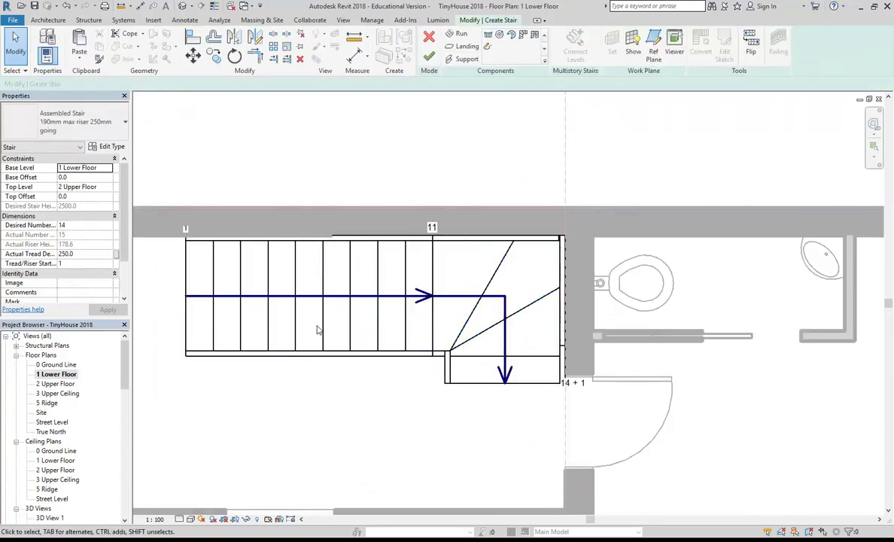
pyautogui.click(312, 331)
pyautogui.moveTo(312, 366); pyautogui.dragTo(347, 369, button='middle')
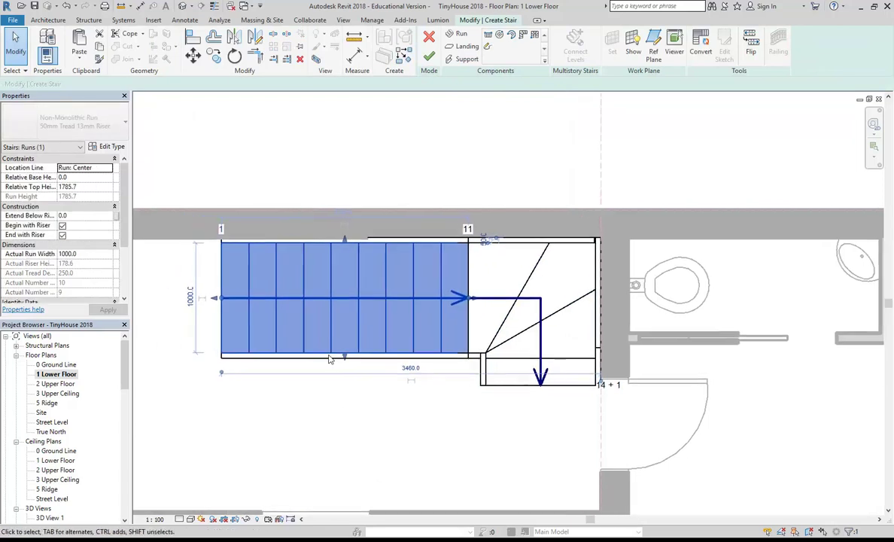
pyautogui.click(193, 295)
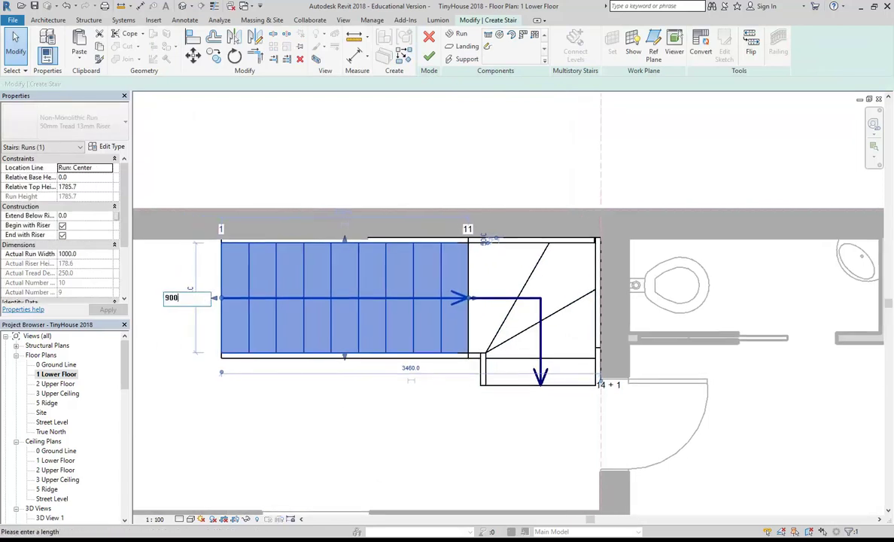
pyautogui.press('Return')
pyautogui.click(356, 437)
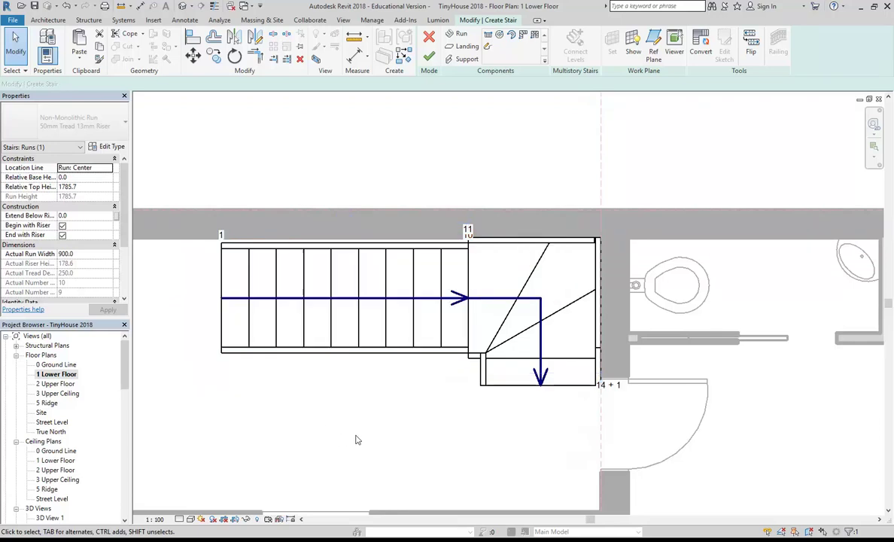
# Move the straight run 50 mm towards the long external wall
pyautogui.click(354, 294)
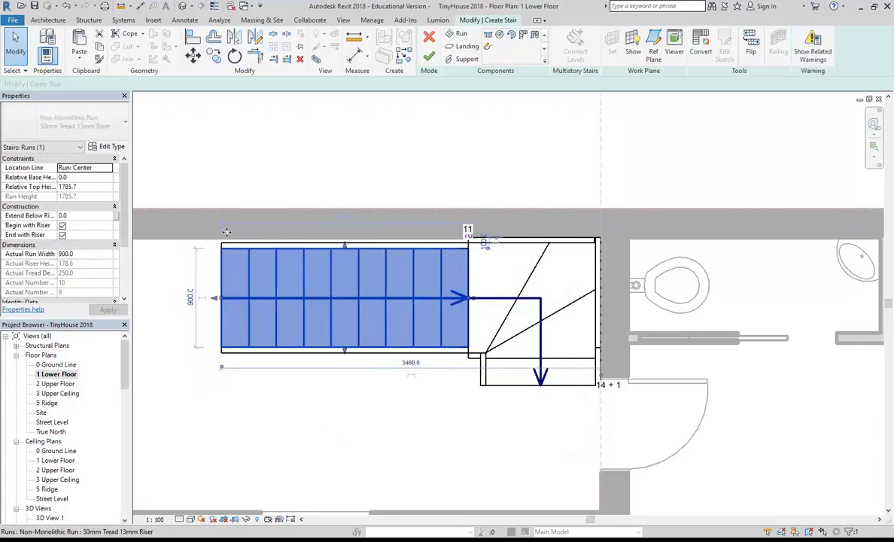
pyautogui.click(192, 54)
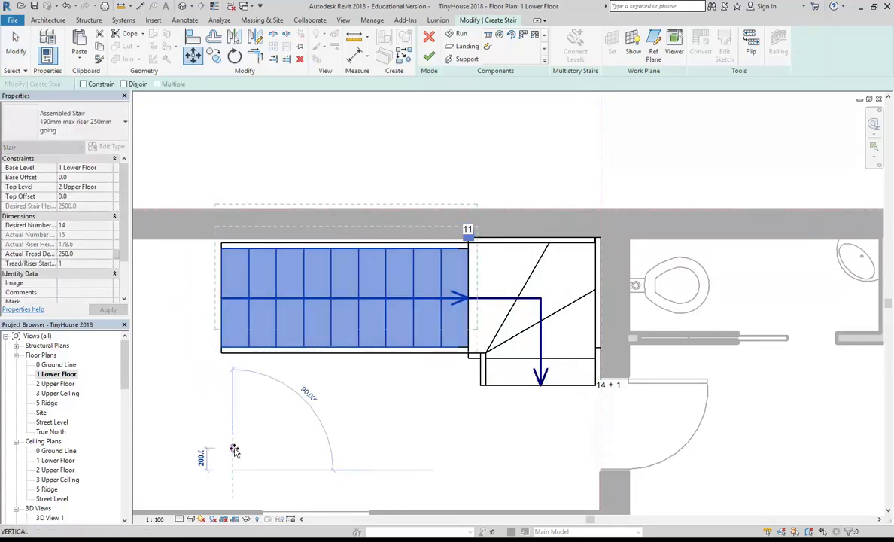
pyautogui.write('50')
pyautogui.press('Return')
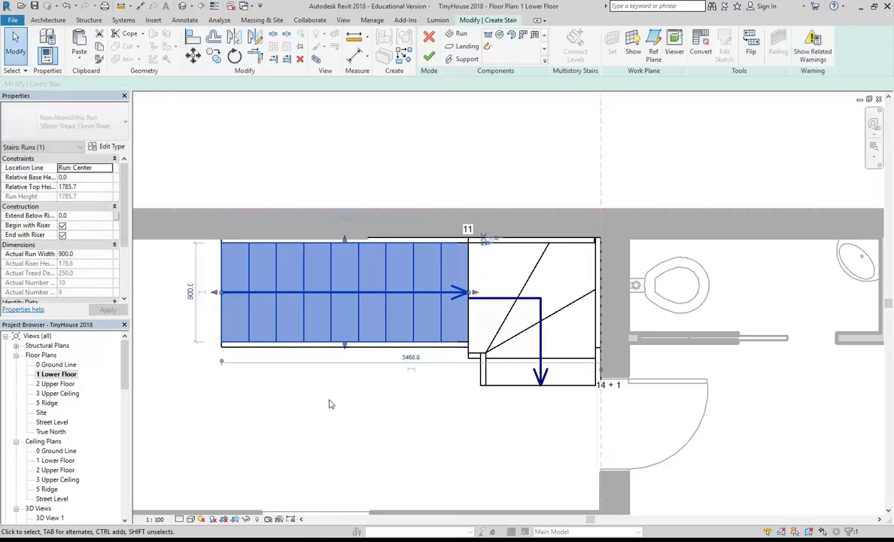
pyautogui.click(410, 413)
# In the winder run's sketch, move the lower boundary and riser lines to meet the straight run's inner edge, and finish the sketch
pyautogui.scroll(1, 412, 410)
pyautogui.moveTo(411, 402); pyautogui.dragTo(255, 416, button='middle')
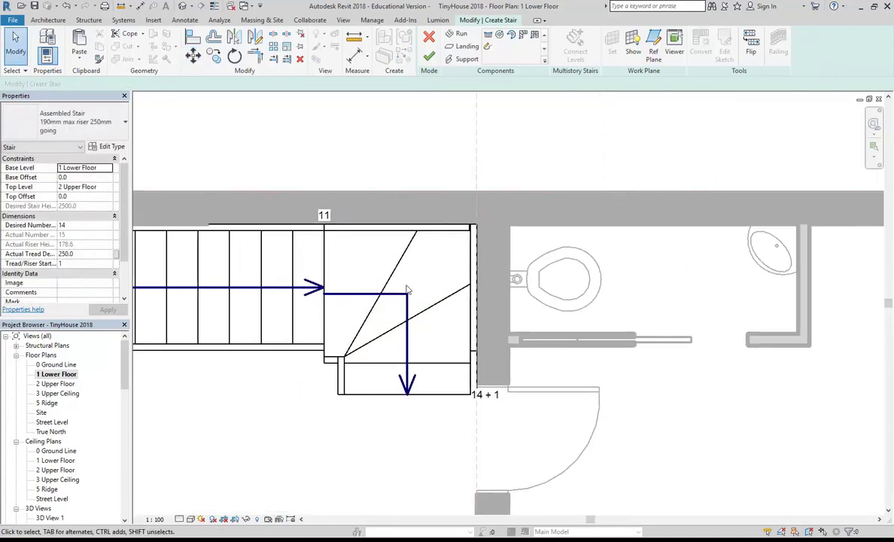
pyautogui.click(373, 315)
pyautogui.scroll(2, 464, 258)
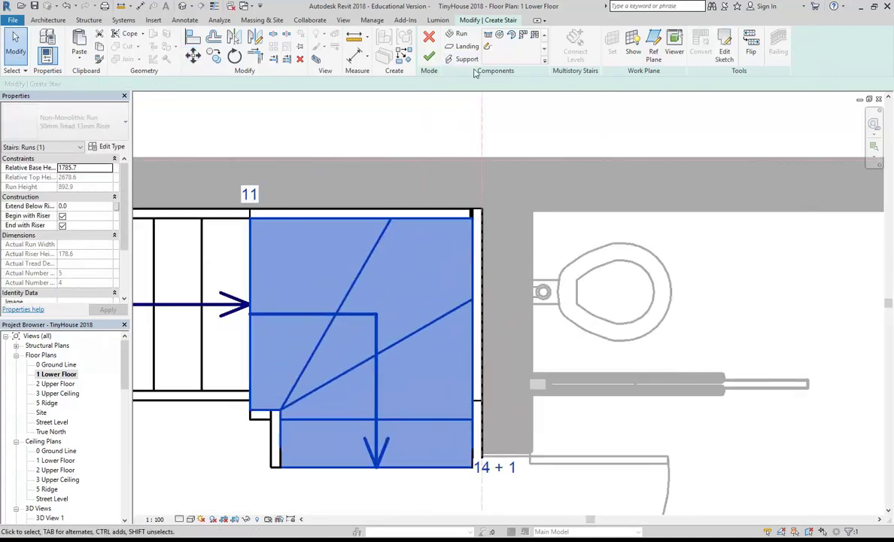
pyautogui.click(724, 44)
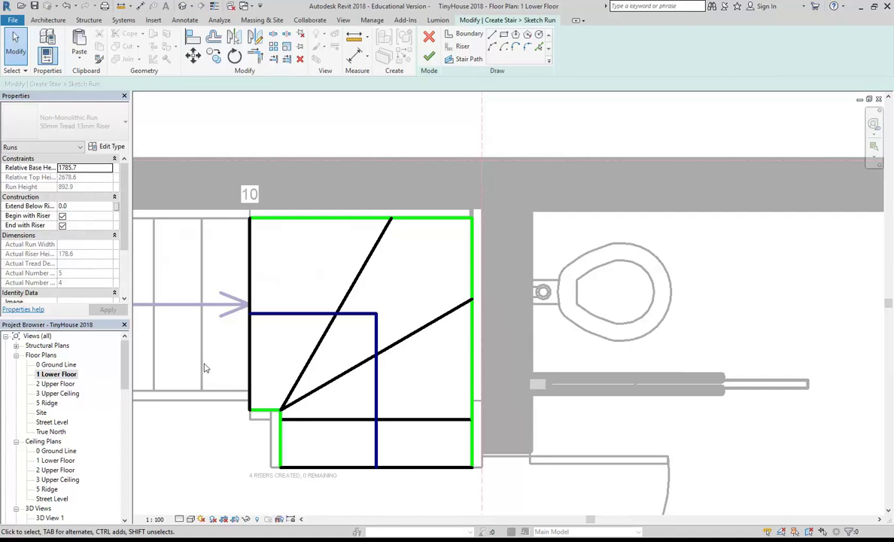
pyautogui.moveTo(191, 333); pyautogui.dragTo(474, 478)
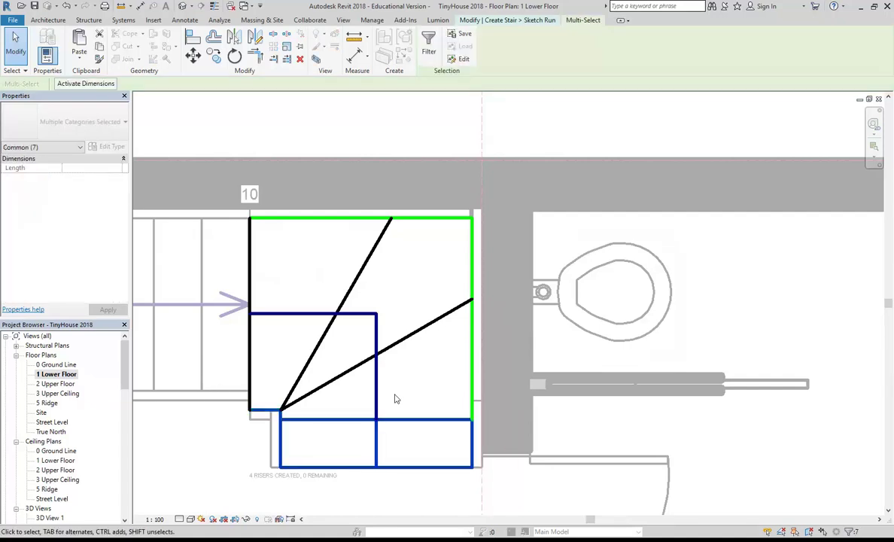
pyautogui.keyDown('ctrl'); pyautogui.moveTo(350, 392); pyautogui.dragTo(307, 348); pyautogui.keyUp('ctrl')
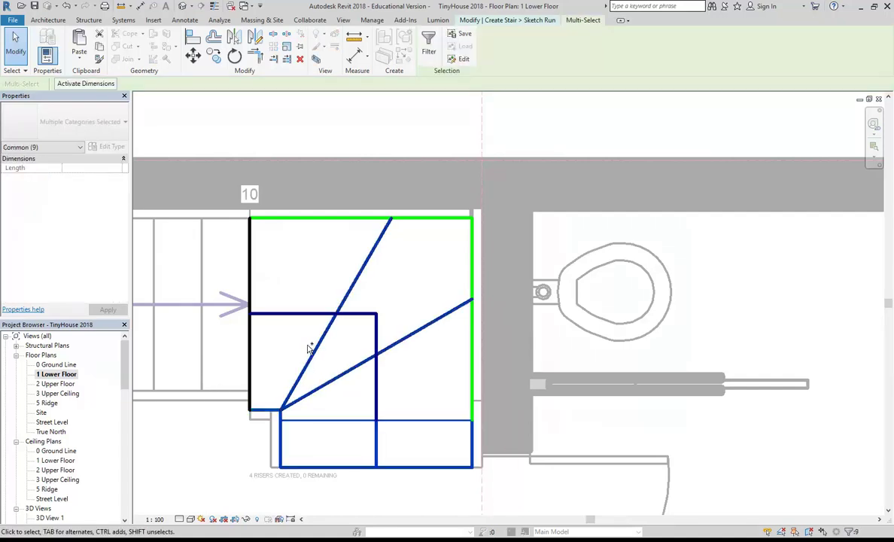
pyautogui.click(193, 54)
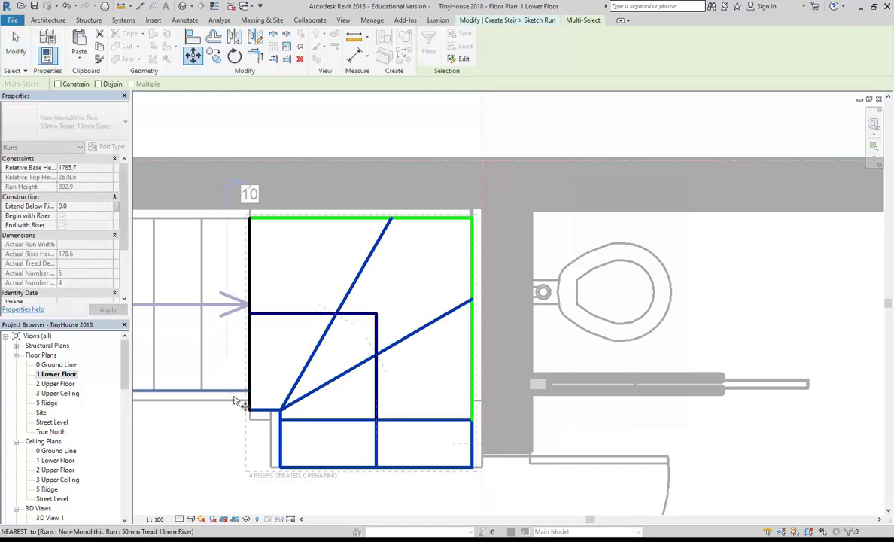
pyautogui.click(249, 410)
pyautogui.click(249, 391)
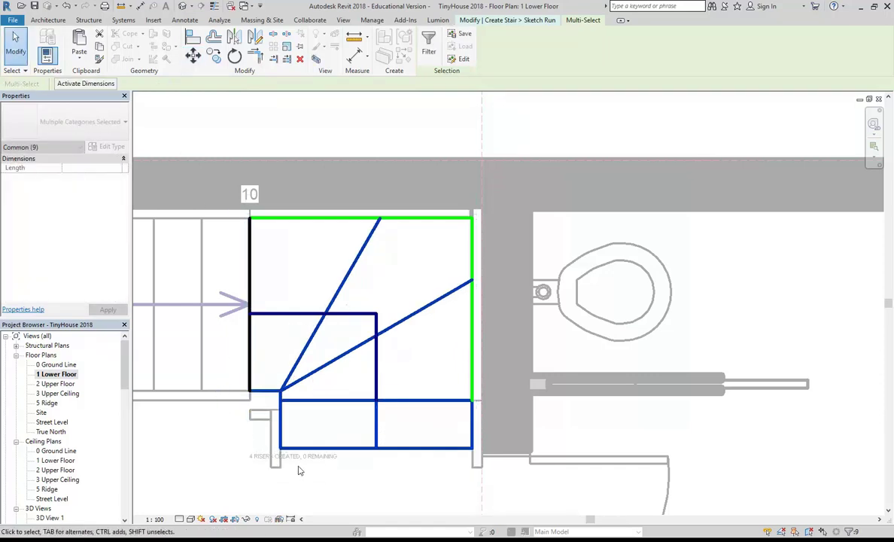
pyautogui.click(398, 128)
pyautogui.click(429, 59)
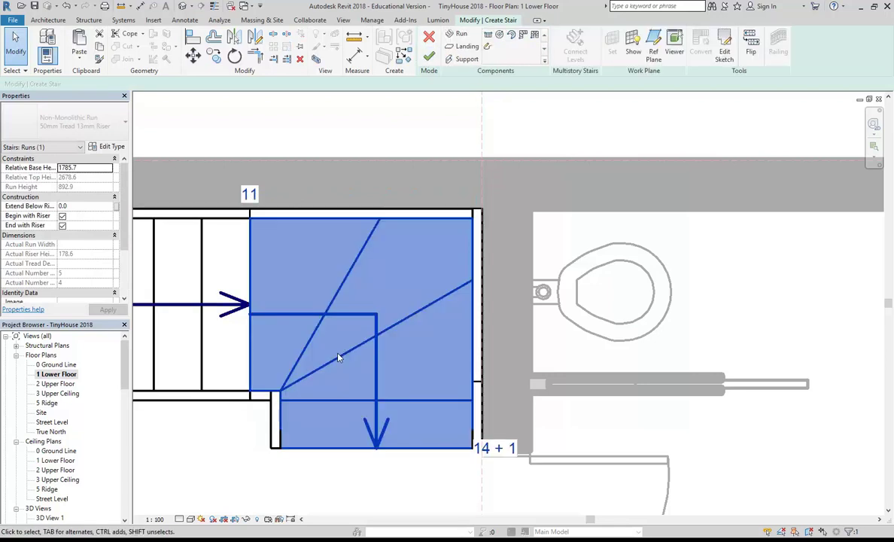
# Reopen the custom winder run's sketch for editing
pyautogui.scroll(-3, 339, 357)
pyautogui.click(273, 447)
pyautogui.moveTo(274, 447); pyautogui.dragTo(416, 399, button='middle')
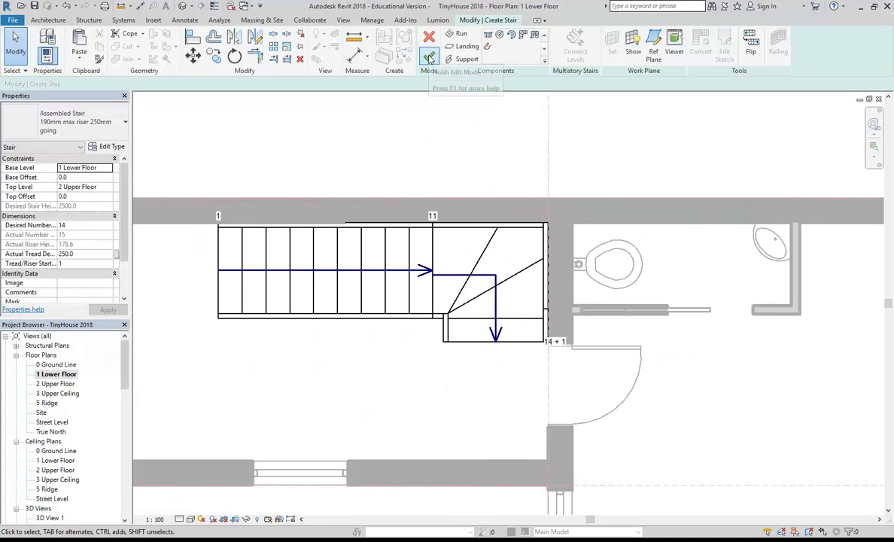
pyautogui.scroll(4, 373, 266)
pyautogui.click(355, 350)
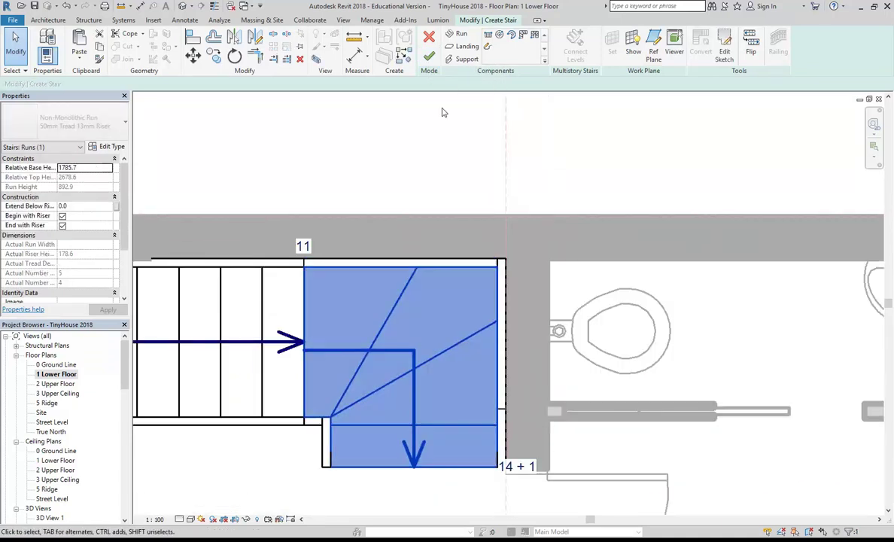
pyautogui.click(724, 49)
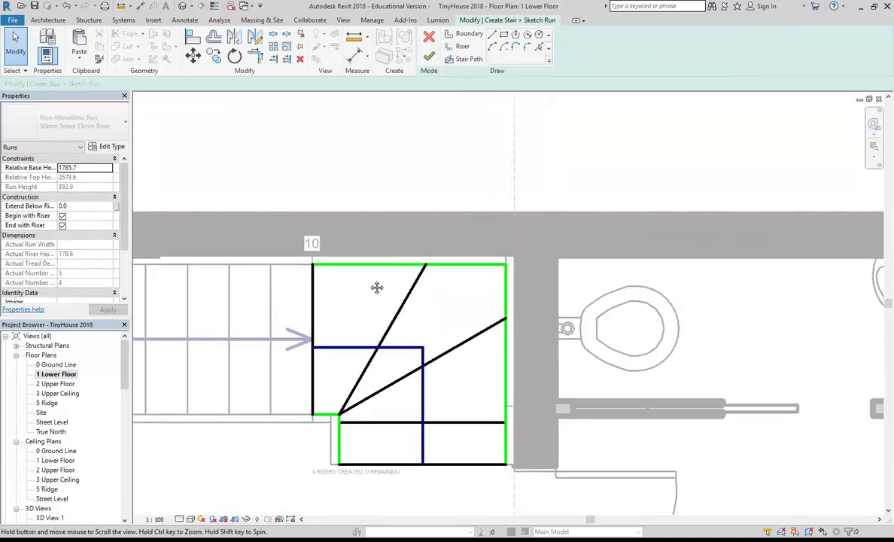
pyautogui.scroll(2, 348, 340)
# Align the horizontal stair path line of the winder sketch with the straight run's stair path
pyautogui.moveTo(295, 331)
pyautogui.mouseDown()
pyautogui.moveTo(298, 323)
pyautogui.moveTo(335, 353)
pyautogui.mouseUp()
pyautogui.press('a')
pyautogui.press('l')
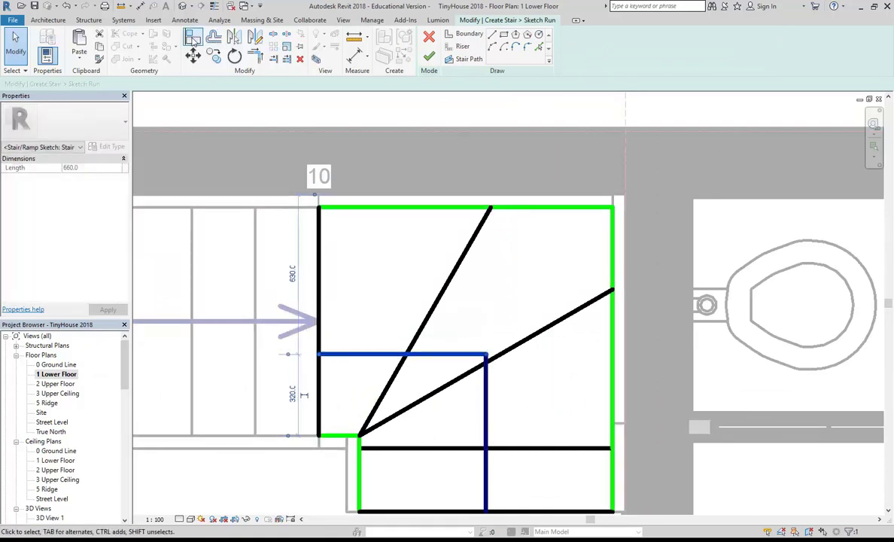
pyautogui.click(234, 312)
pyautogui.click(351, 354)
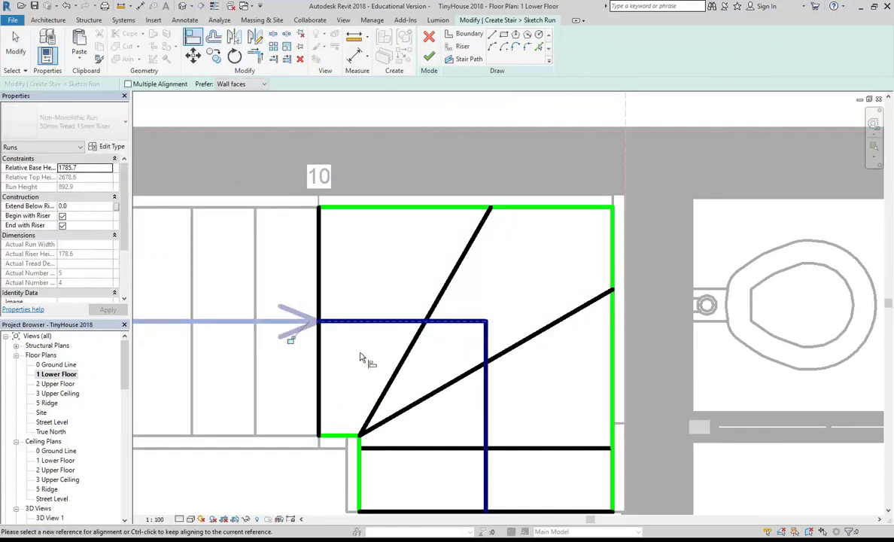
pyautogui.rightClick(353, 147)
pyautogui.click(381, 155)
pyautogui.rightClick(381, 159)
pyautogui.click(397, 166)
pyautogui.scroll(-2, 396, 172)
pyautogui.moveTo(398, 181); pyautogui.dragTo(413, 212, button='middle')
pyautogui.scroll(1, 410, 215)
pyautogui.scroll(-2, 461, 218)
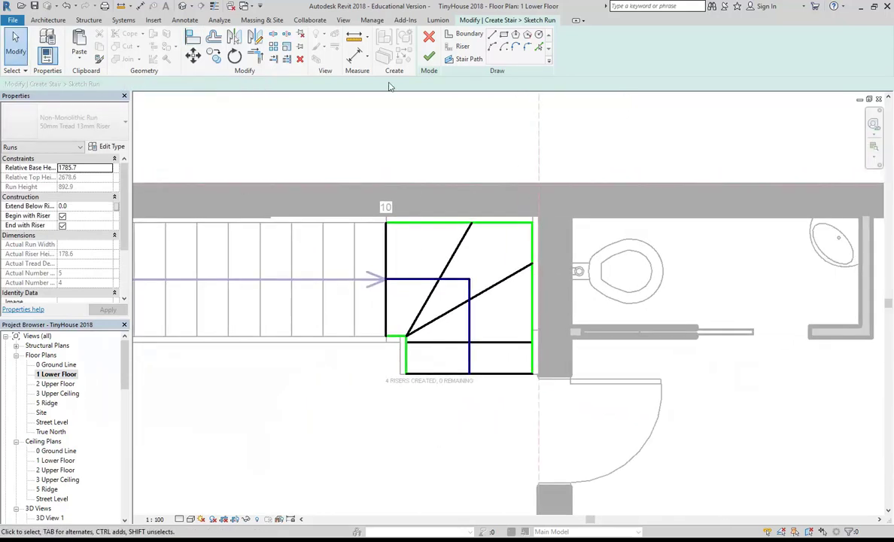
# Finish the winder run's sketch and complete the stair edit
pyautogui.click(429, 55)
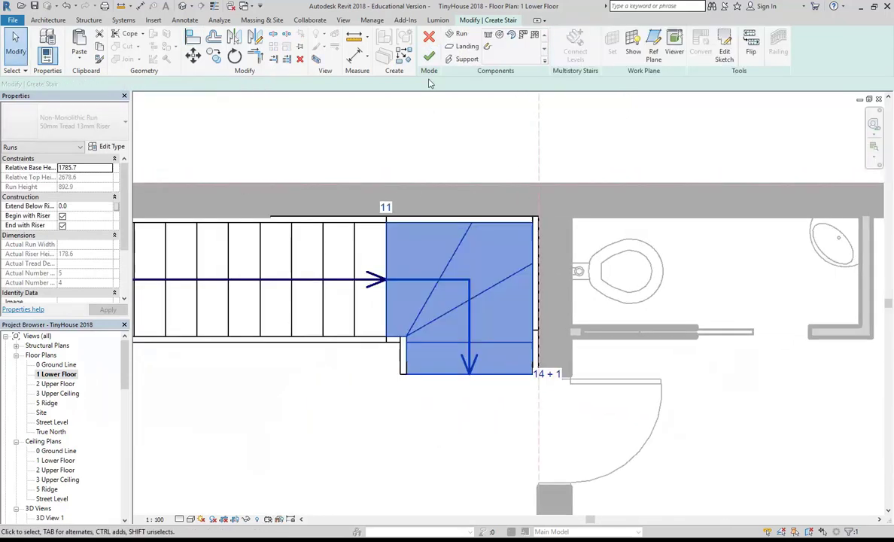
pyautogui.click(349, 407)
pyautogui.moveTo(347, 403); pyautogui.dragTo(420, 376, button='middle')
pyautogui.scroll(-1, 374, 396)
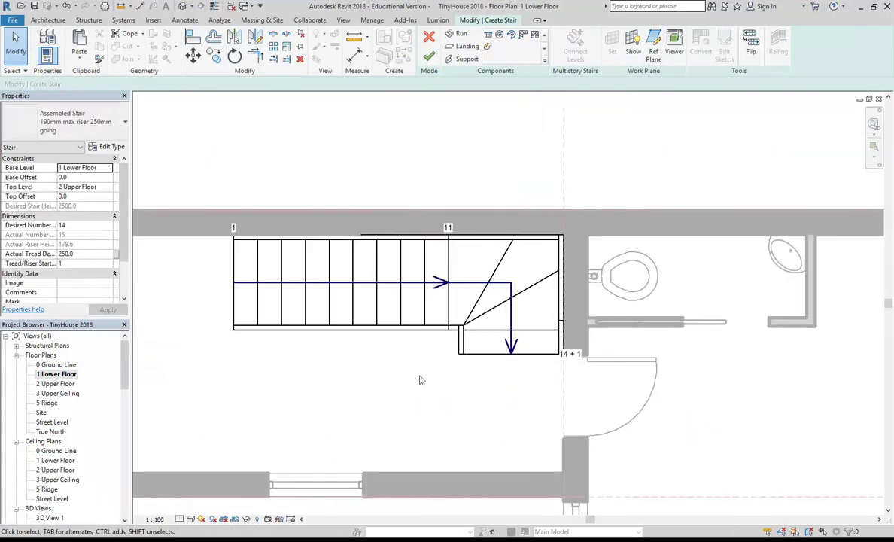
pyautogui.moveTo(279, 366); pyautogui.dragTo(291, 362, button='middle')
pyautogui.click(429, 53)
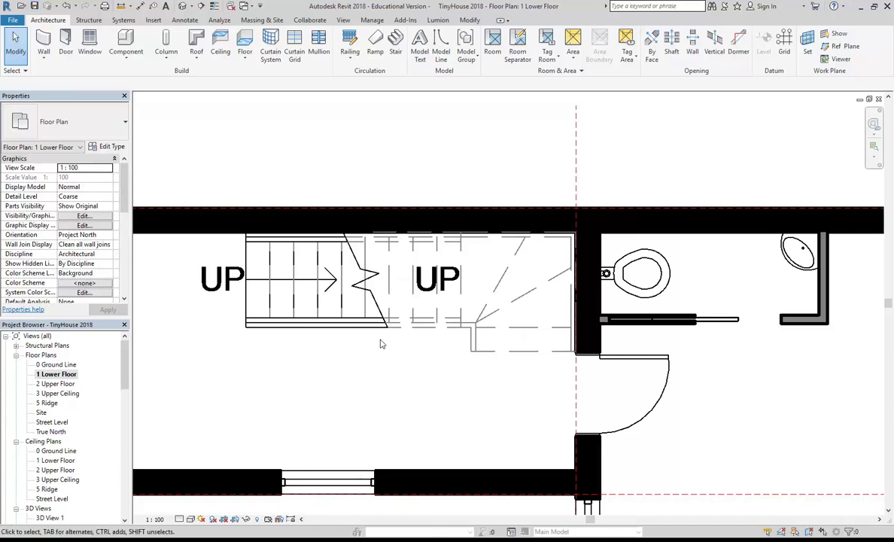
# Open the Section 1 view from its section marker in the plan, framing the internal stair
pyautogui.scroll(-5, 380, 344)
pyautogui.scroll(-3, 385, 366)
pyautogui.doubleClick(243, 339)
pyautogui.scroll(-2, 674, 333)
pyautogui.moveTo(674, 332); pyautogui.dragTo(524, 355, button='middle')
pyautogui.scroll(3, 333, 388)
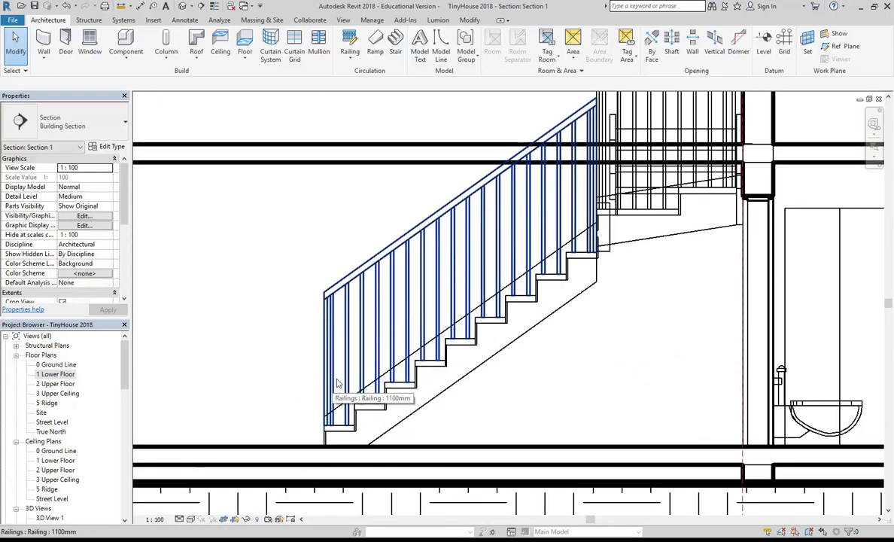
# Measure the vertical headroom from the first and second treads up to the underside of the upper floor
pyautogui.click(128, 6)
pyautogui.click(158, 28)
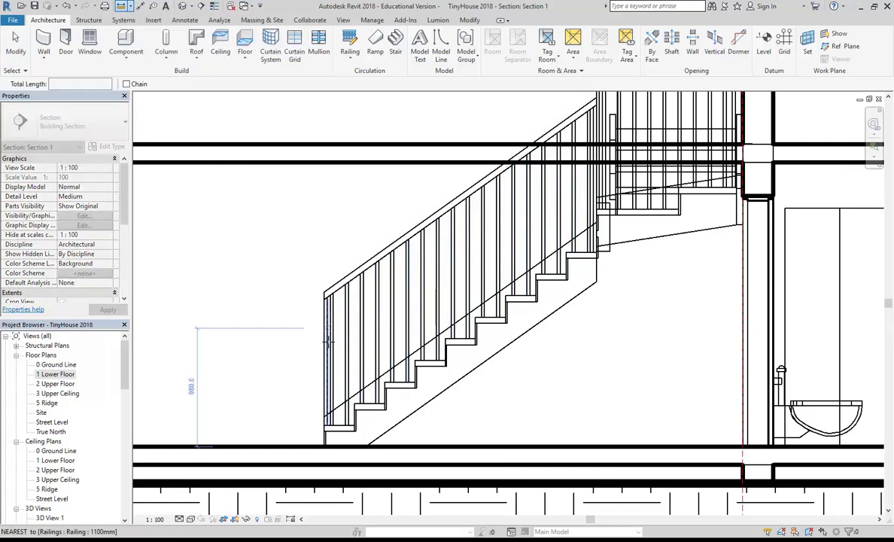
pyautogui.click(329, 426)
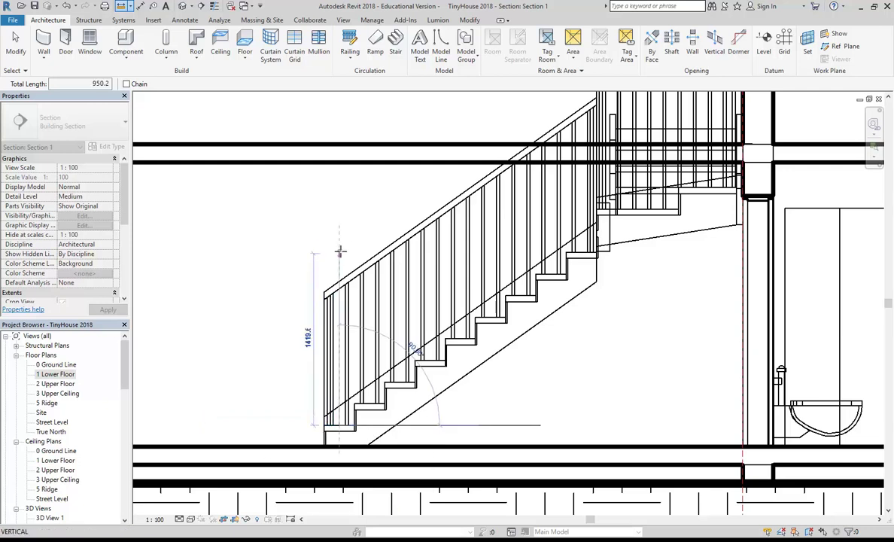
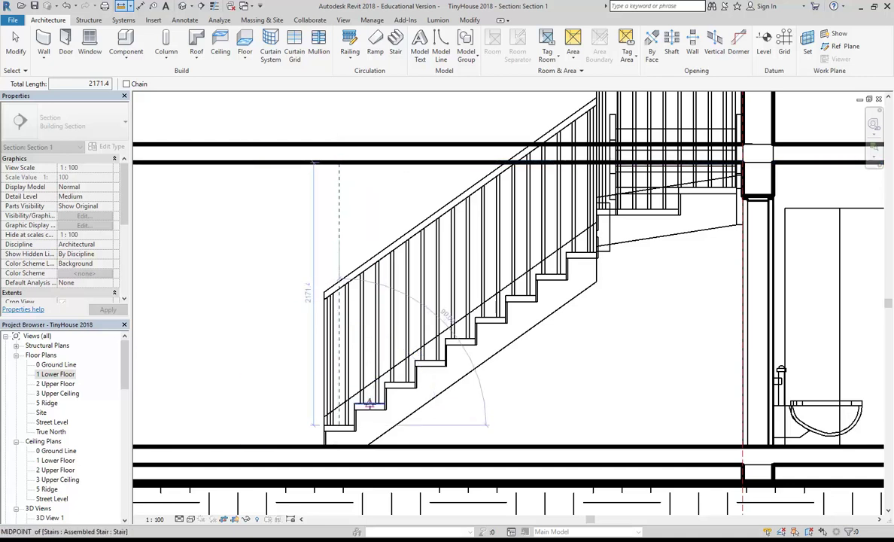
pyautogui.click(369, 405)
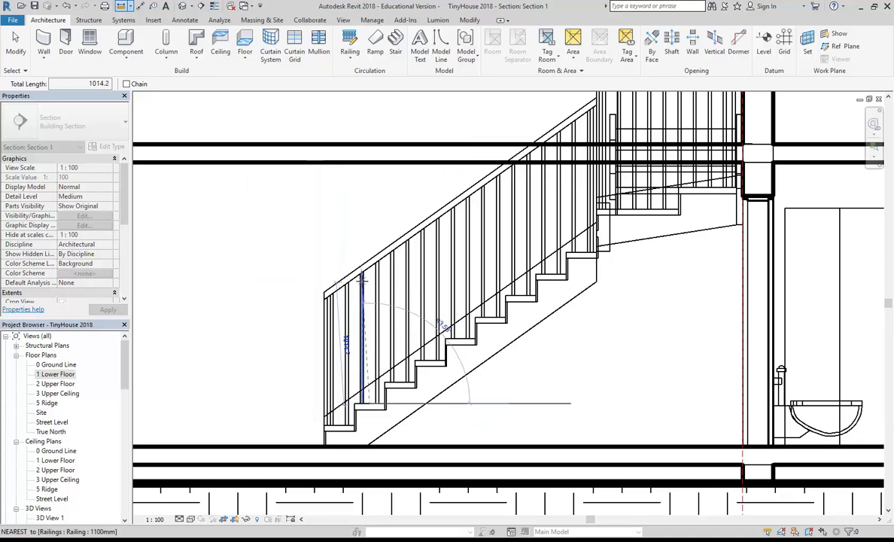
pyautogui.click(369, 162)
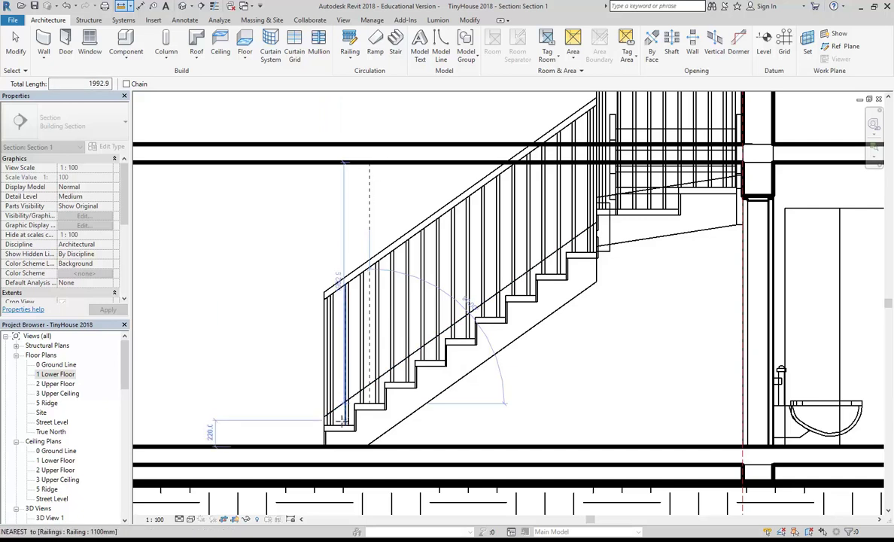
pyautogui.click(336, 424)
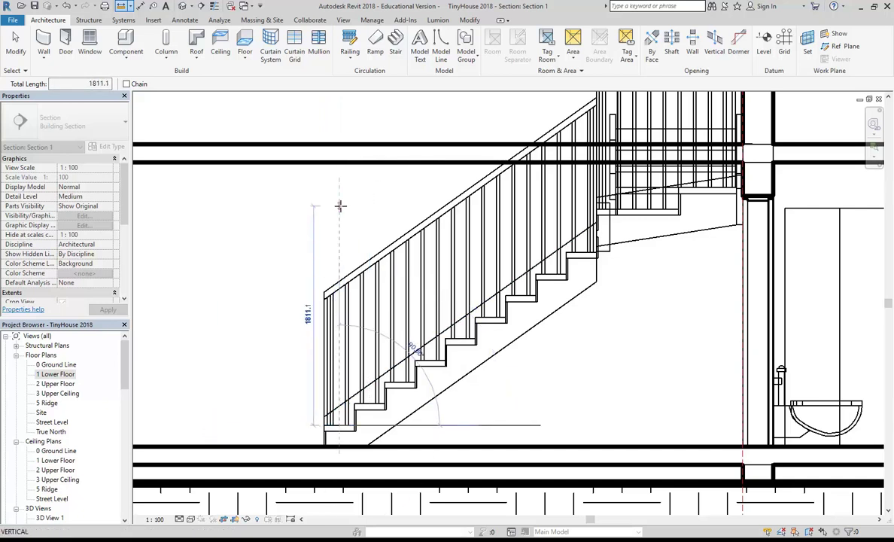
pyautogui.click(339, 163)
pyautogui.click(367, 404)
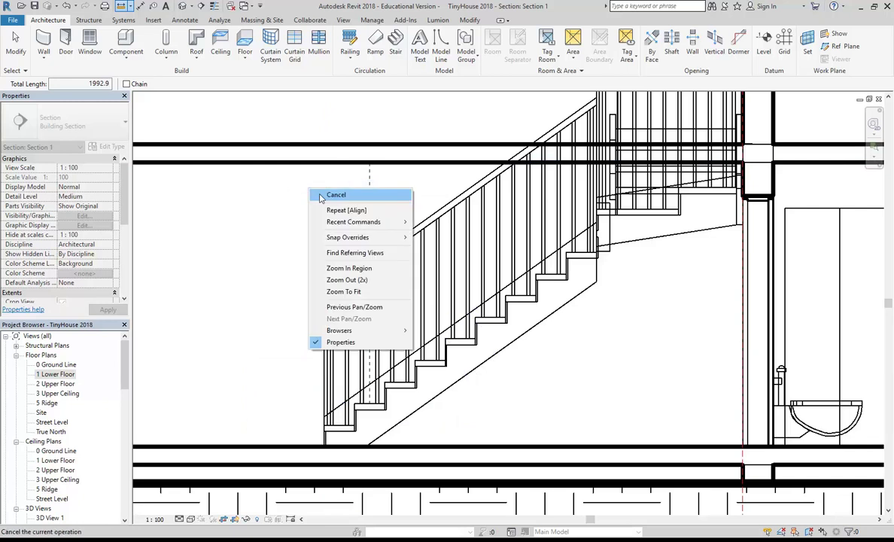
pyautogui.click(316, 185)
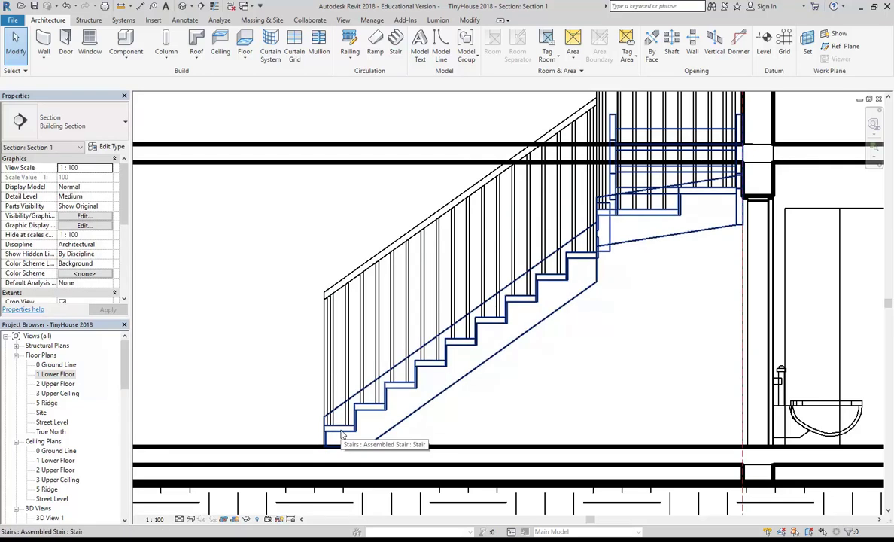
# Open the 2 Upper Floor plan and frame the stair area
pyautogui.scroll(-1, 314, 197)
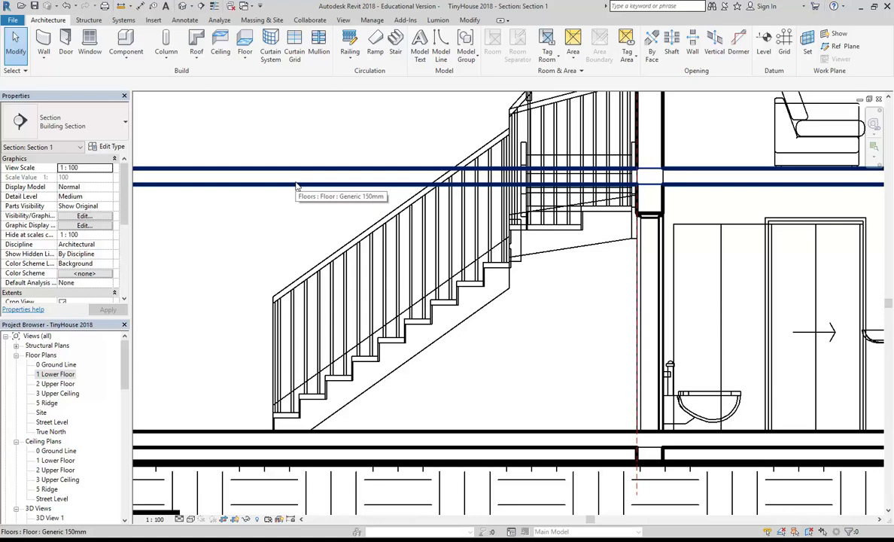
pyautogui.scroll(-3, 291, 273)
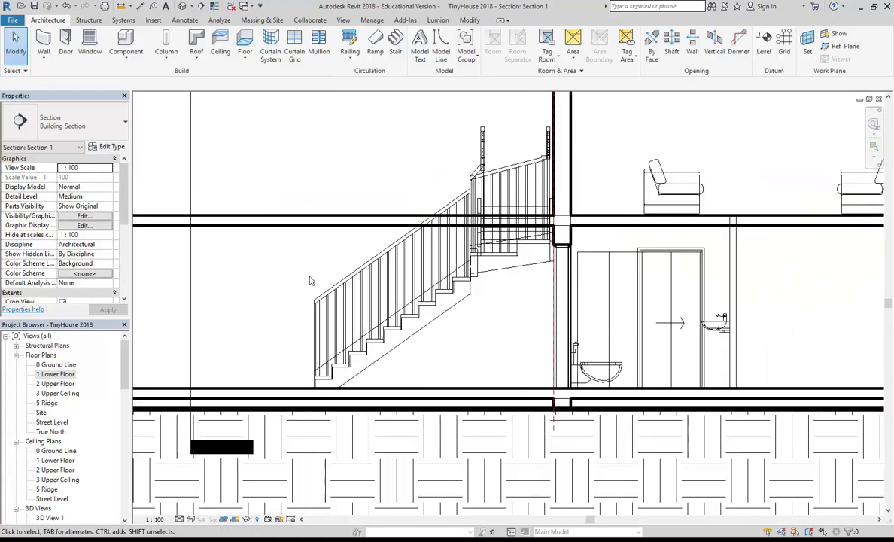
pyautogui.doubleClick(60, 384)
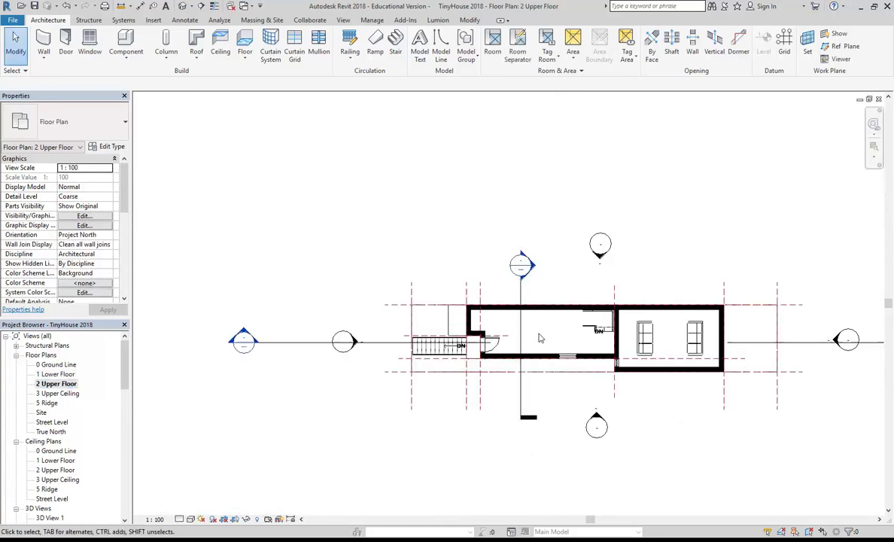
pyautogui.scroll(5, 441, 337)
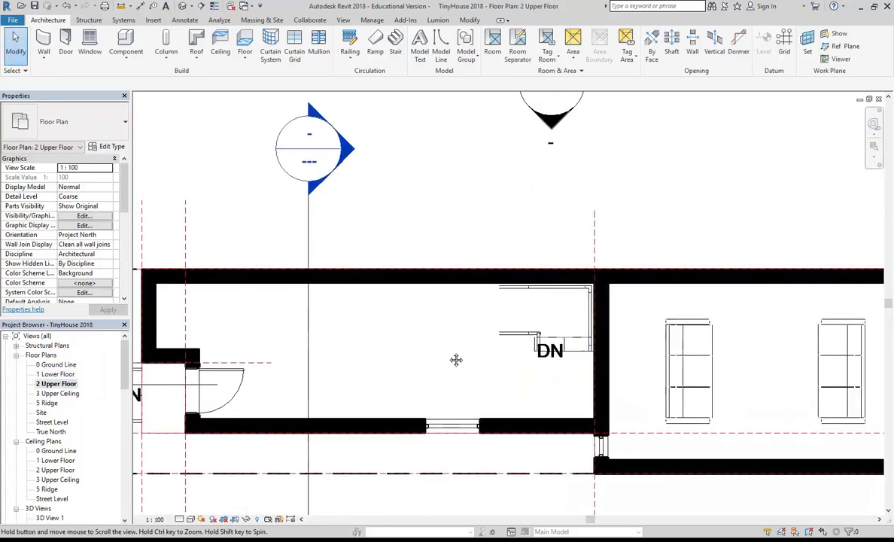
pyautogui.scroll(2, 465, 358)
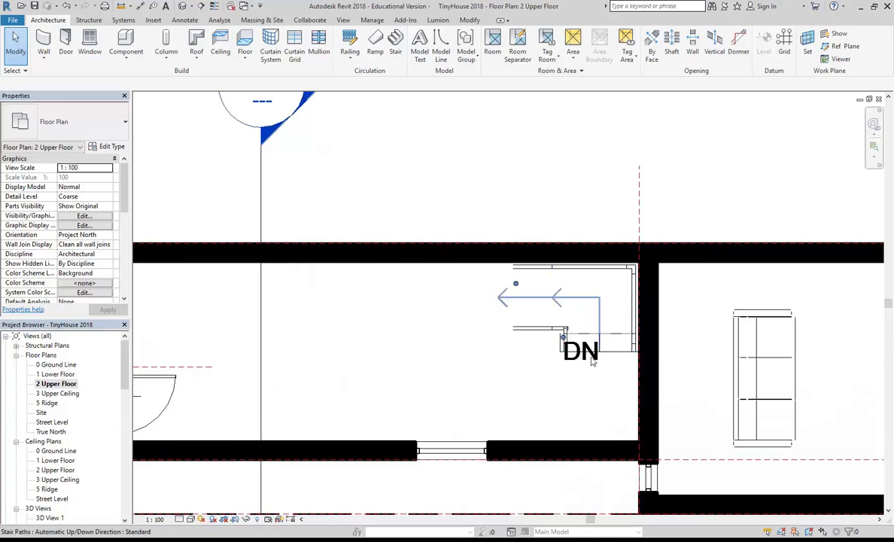
pyautogui.scroll(-2, 608, 358)
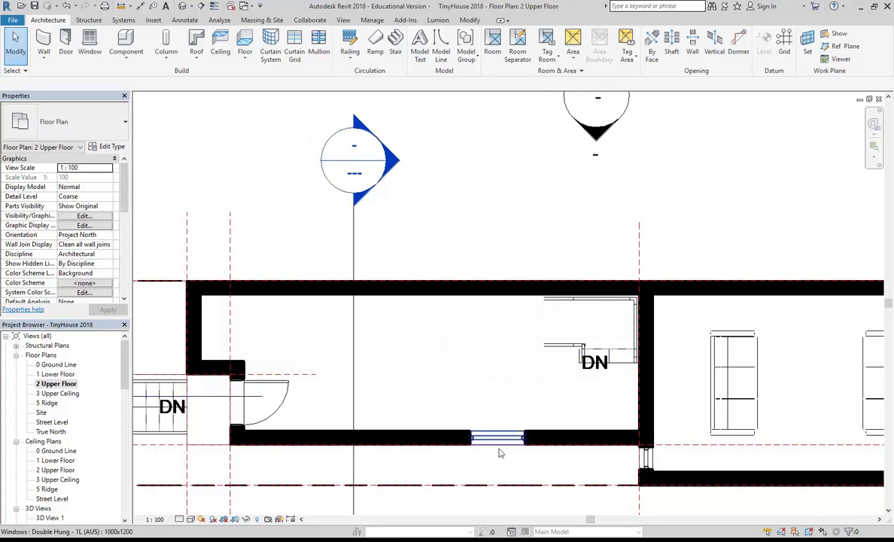
# Select only the upper floor slab by filtering out the wall and reference plane, and open its boundary for editing
pyautogui.click(431, 455)
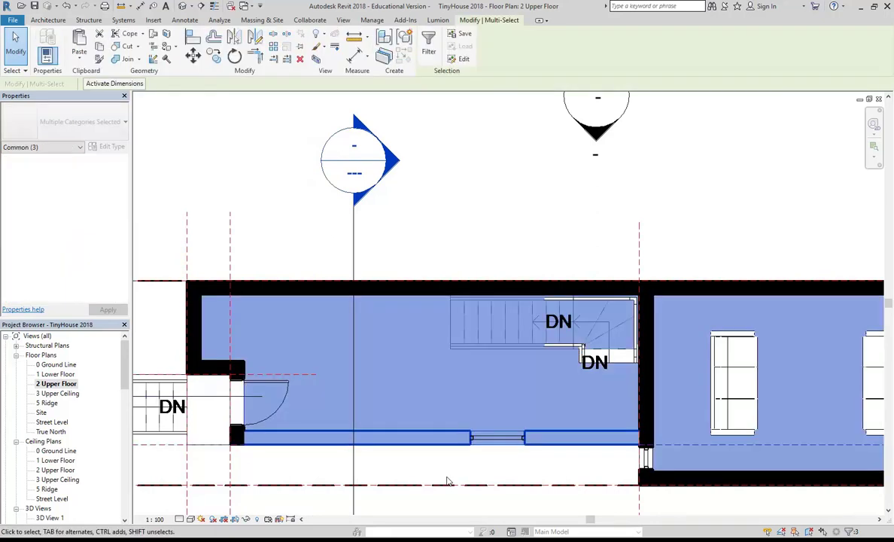
pyautogui.keyDown('shift'); pyautogui.click(421, 438); pyautogui.keyUp('shift')
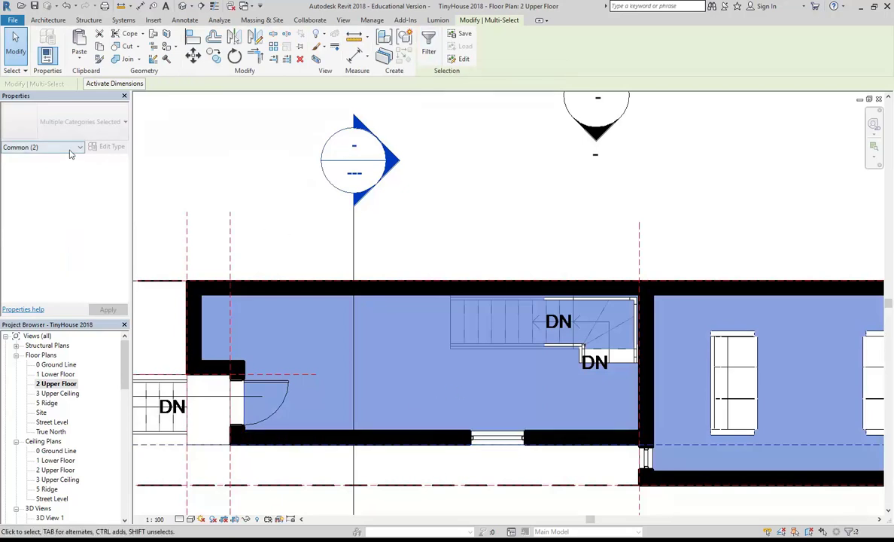
pyautogui.click(428, 45)
pyautogui.click(352, 213)
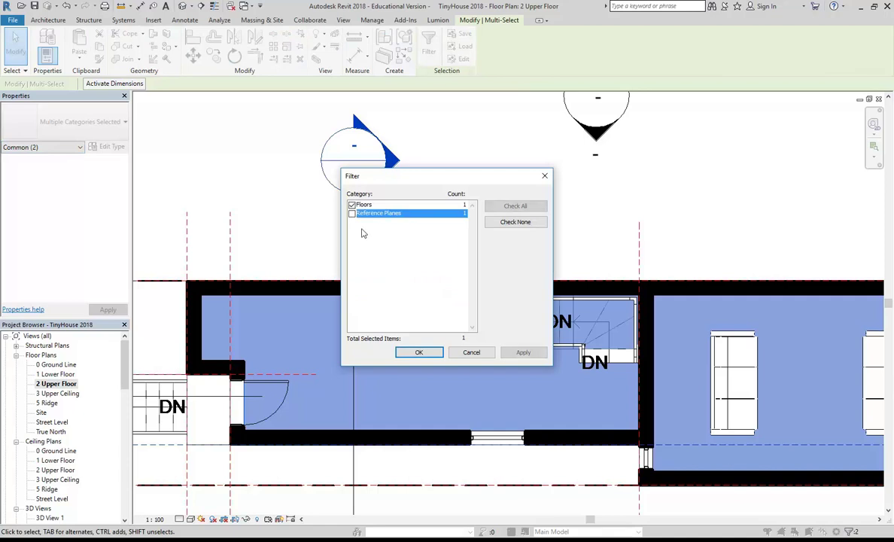
pyautogui.click(419, 352)
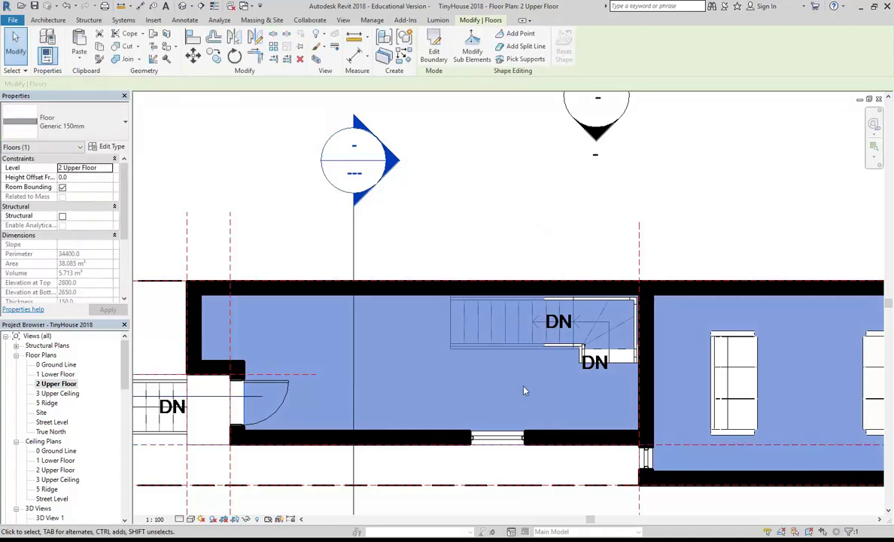
pyautogui.click(434, 47)
# Sketch a 1100 mm floor boundary line from the cross wall along the stair's top riser, turning 250 mm back along the winder's edge
pyautogui.scroll(5, 566, 331)
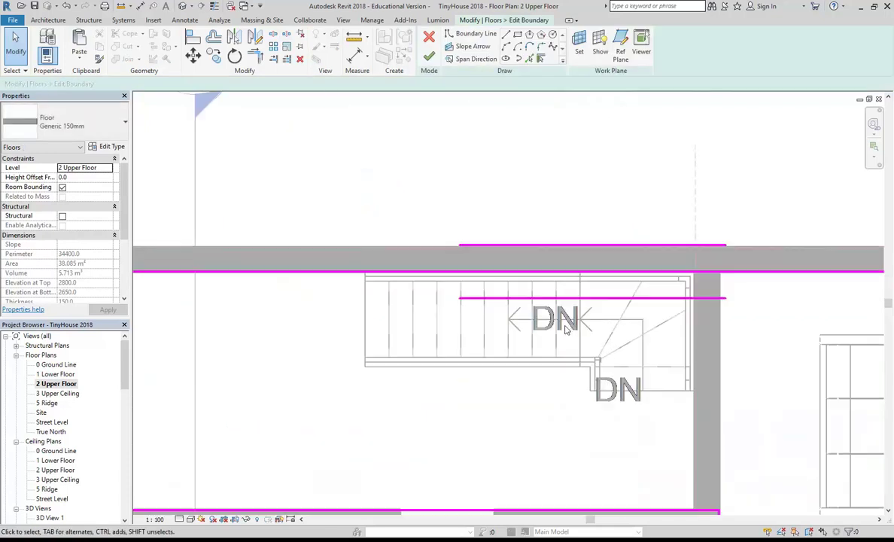
pyautogui.moveTo(566, 331); pyautogui.dragTo(486, 325, button='middle')
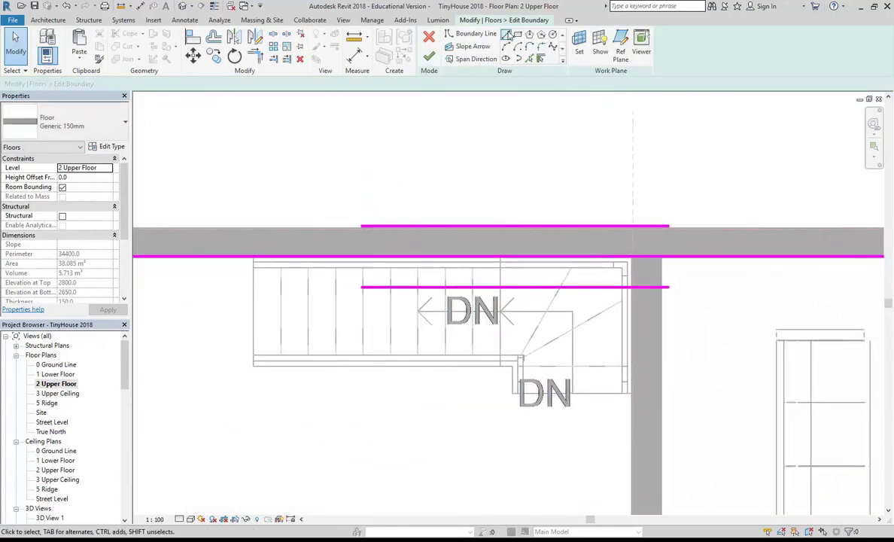
pyautogui.click(565, 393)
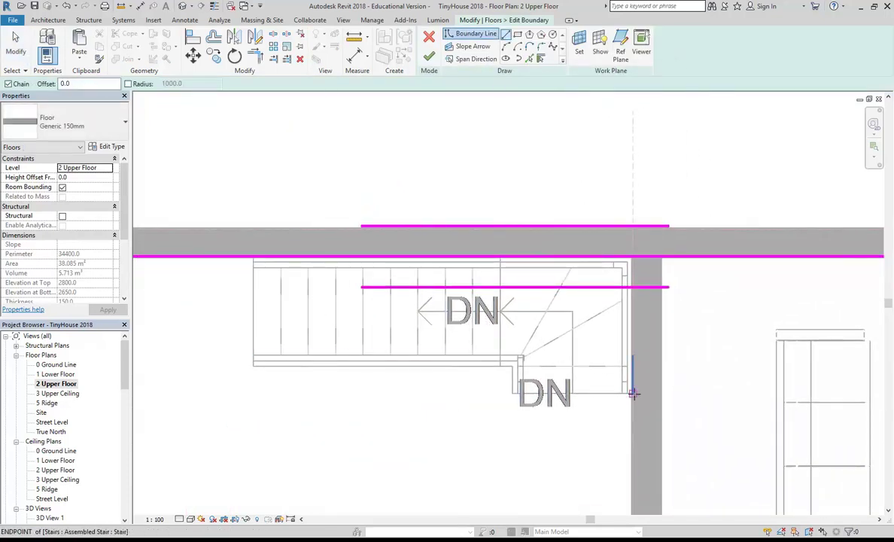
pyautogui.scroll(4, 519, 388)
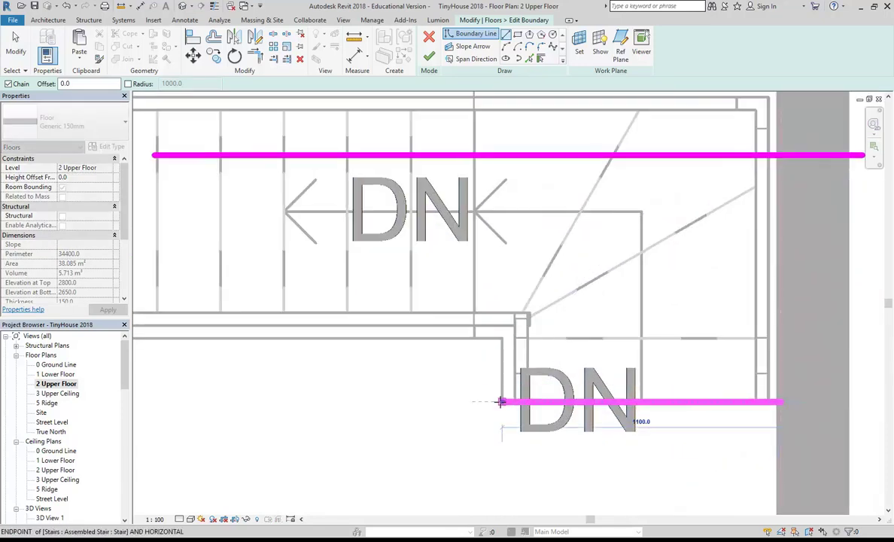
pyautogui.click(500, 401)
pyautogui.click(499, 340)
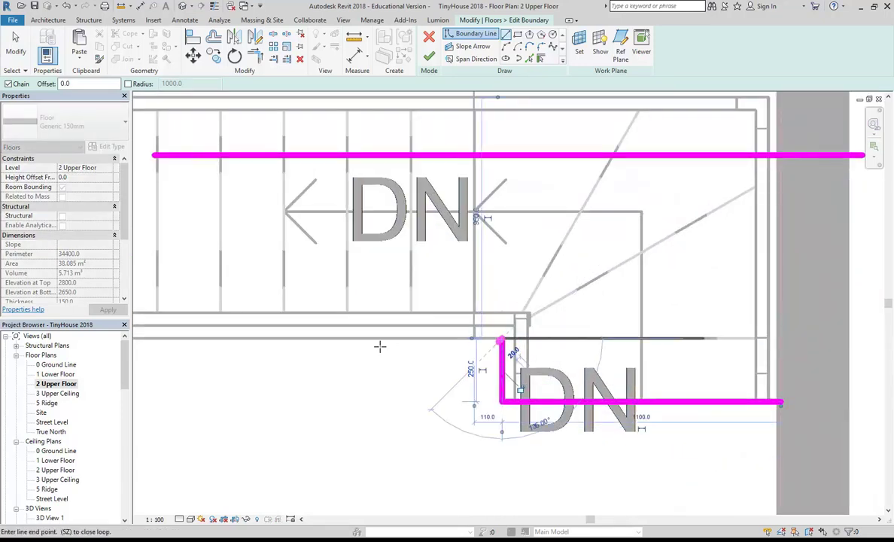
# Continue the boundary 2360 mm along the straight run's outer edge and across its foot to the long external wall's boundary line
pyautogui.scroll(-2, 404, 343)
pyautogui.moveTo(405, 343); pyautogui.dragTo(521, 367, button='middle')
pyautogui.scroll(-3, 425, 377)
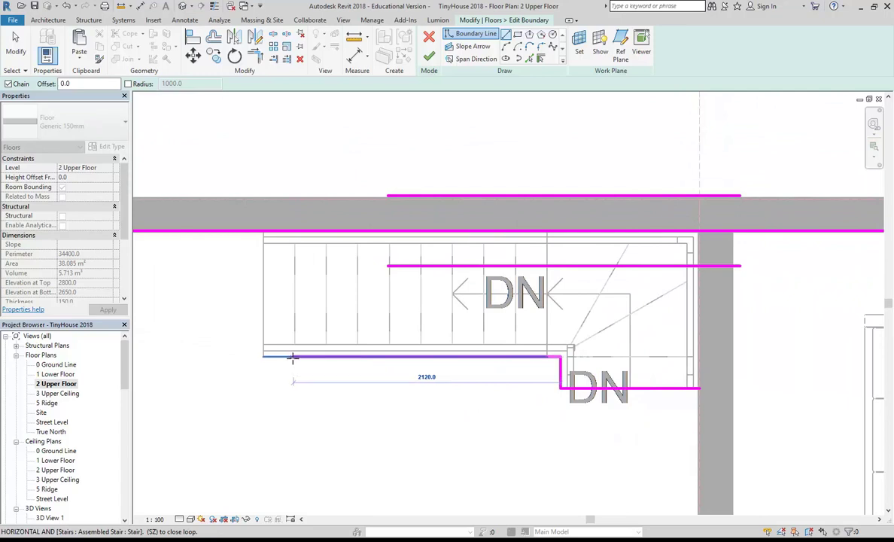
pyautogui.click(263, 357)
pyautogui.click(264, 227)
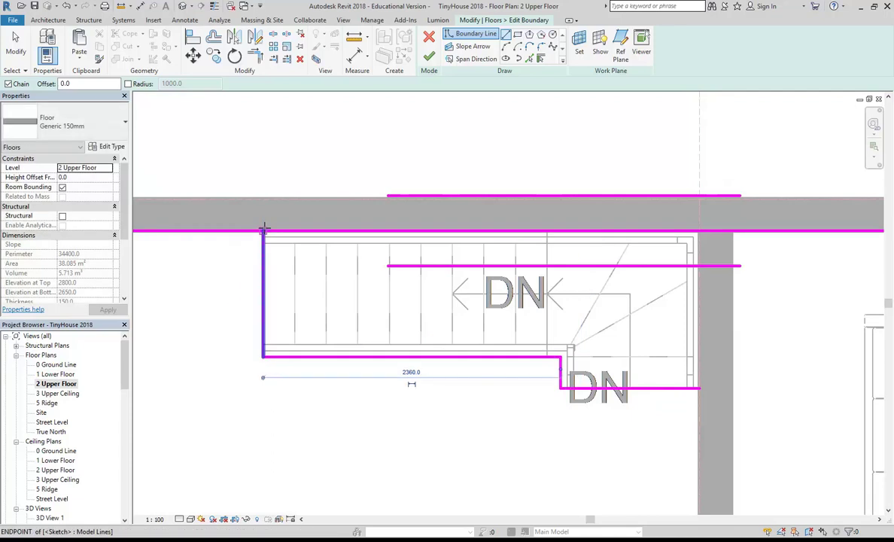
# Draw the remaining side of the stair opening along the cross wall up to the external wall's boundary line
pyautogui.scroll(-2, 267, 237)
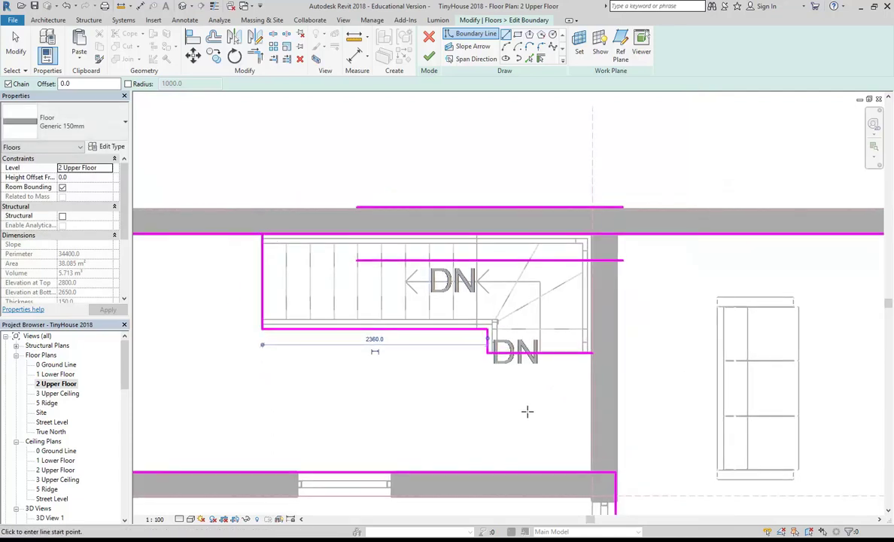
pyautogui.click(592, 354)
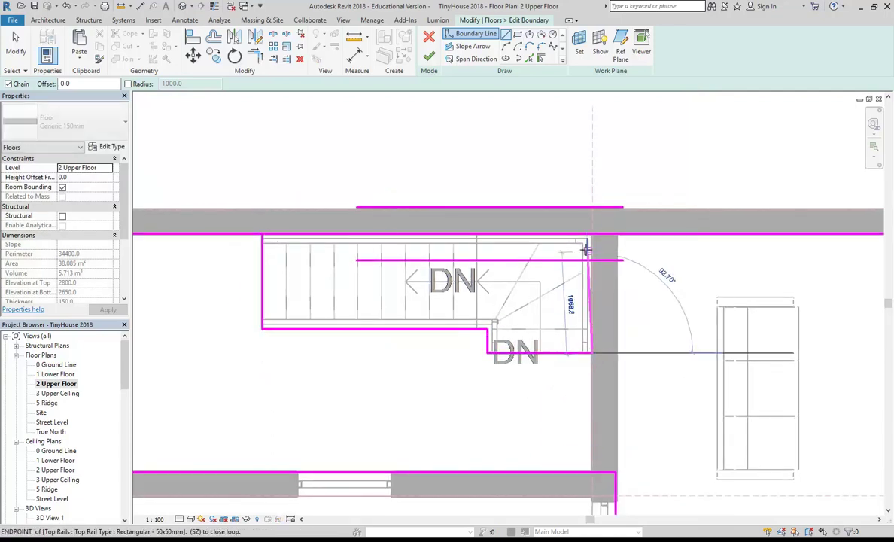
pyautogui.rightClick(461, 123)
pyautogui.click(486, 127)
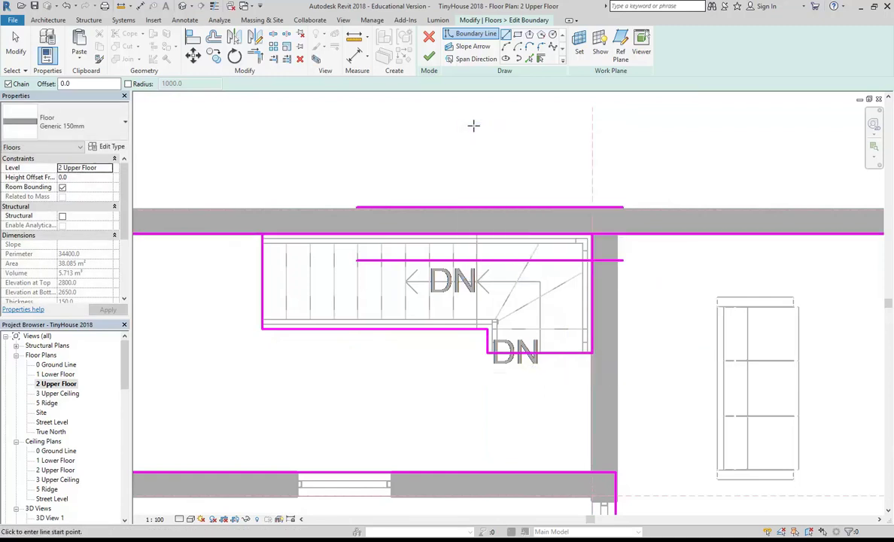
# Split the external wall's boundary line above the stair and trim both halves to the opening's side lines
pyautogui.click(272, 35)
pyautogui.click(402, 234)
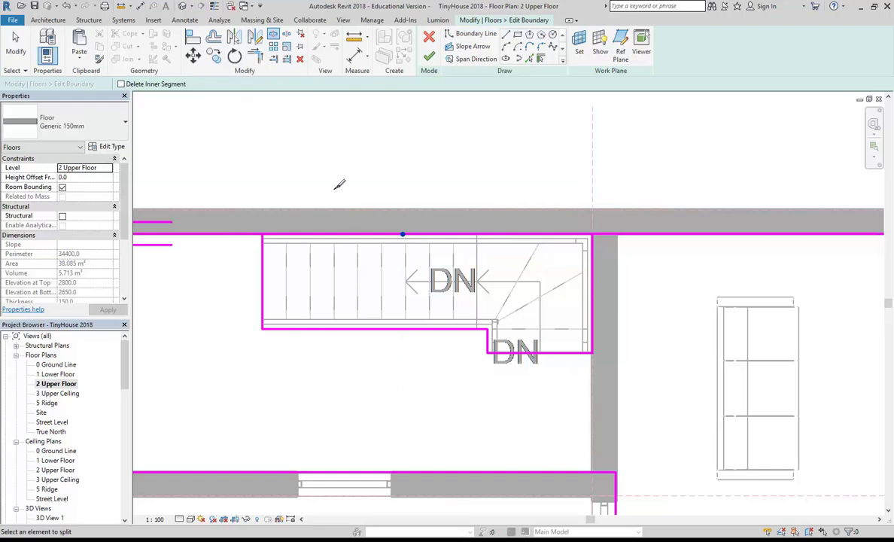
pyautogui.click(256, 57)
pyautogui.click(251, 239)
pyautogui.click(259, 237)
pyautogui.click(600, 234)
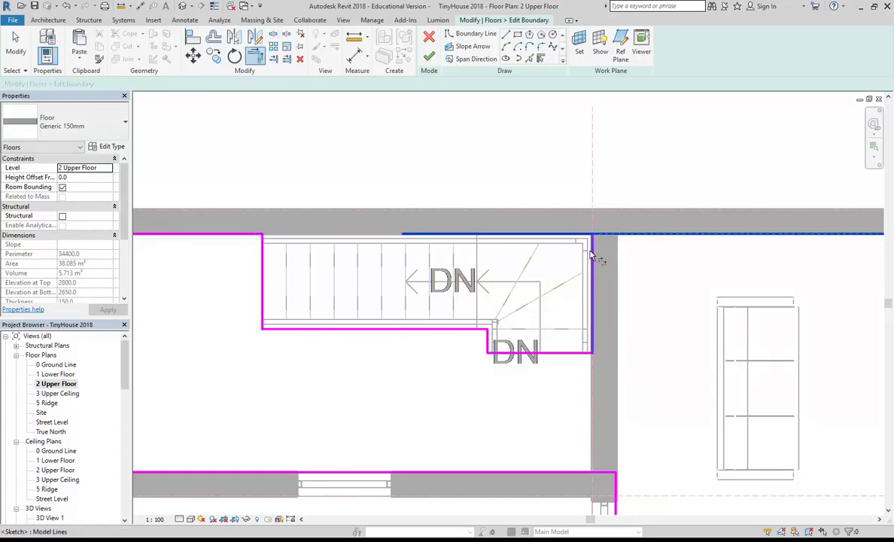
pyautogui.click(594, 256)
pyautogui.scroll(1, 403, 294)
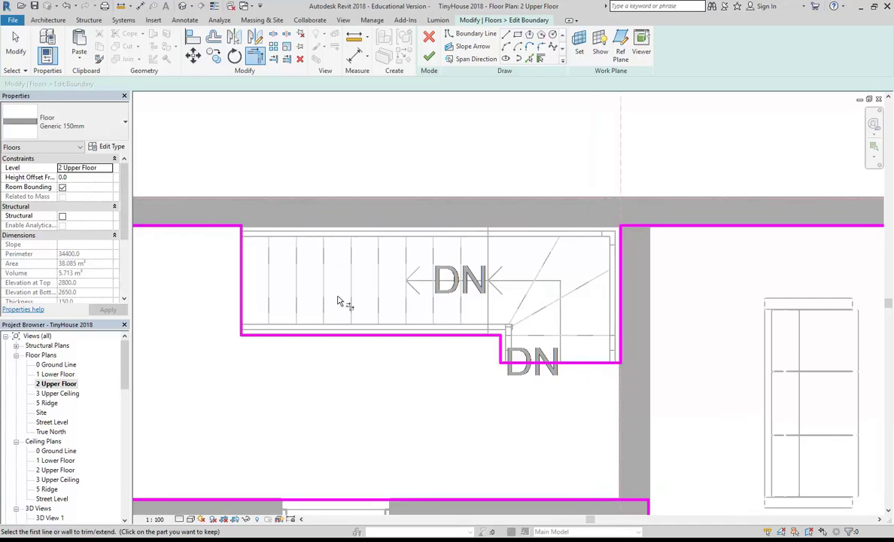
# Finish the upper floor's boundary edit and open the {3D} view
pyautogui.click(429, 58)
pyautogui.click(473, 280)
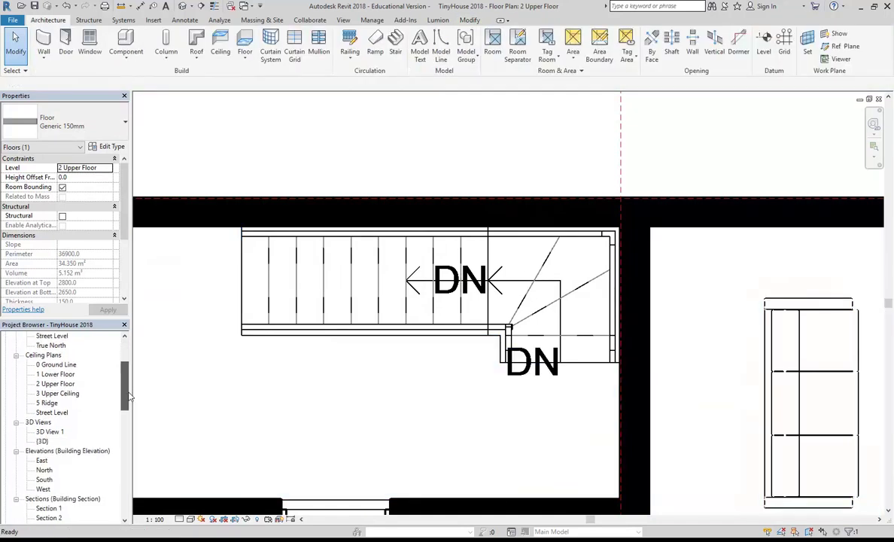
pyautogui.scroll(-2, 60, 421)
pyautogui.doubleClick(43, 431)
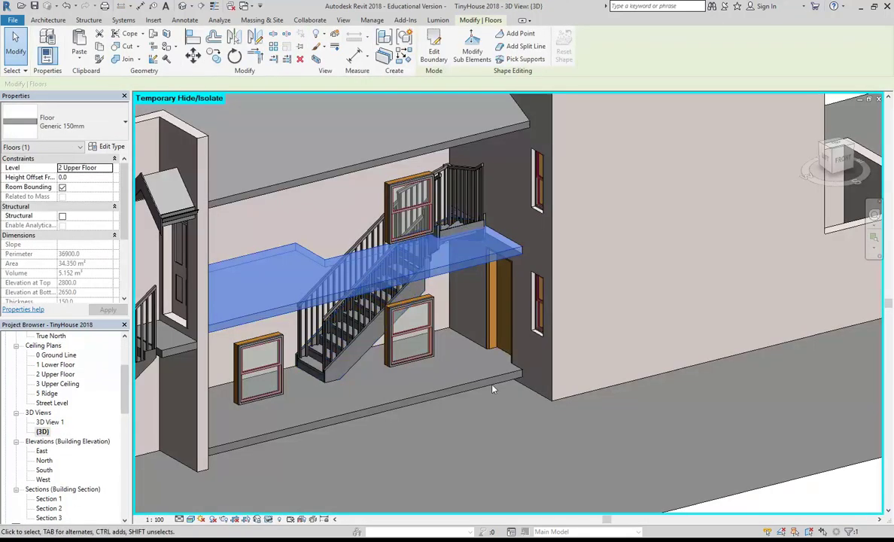
# Temporarily hide the whole Windows category in the 3D view using a window beside the stair
pyautogui.press('Escape')
pyautogui.click(406, 331)
pyautogui.moveTo(406, 331)
pyautogui.keyDown('shift'); pyautogui.mouseDown(button='middle')
pyautogui.moveTo(472, 393)
pyautogui.moveTo(416, 342)
pyautogui.mouseUp(button='middle'); pyautogui.keyUp('shift')
pyautogui.click(416, 342)
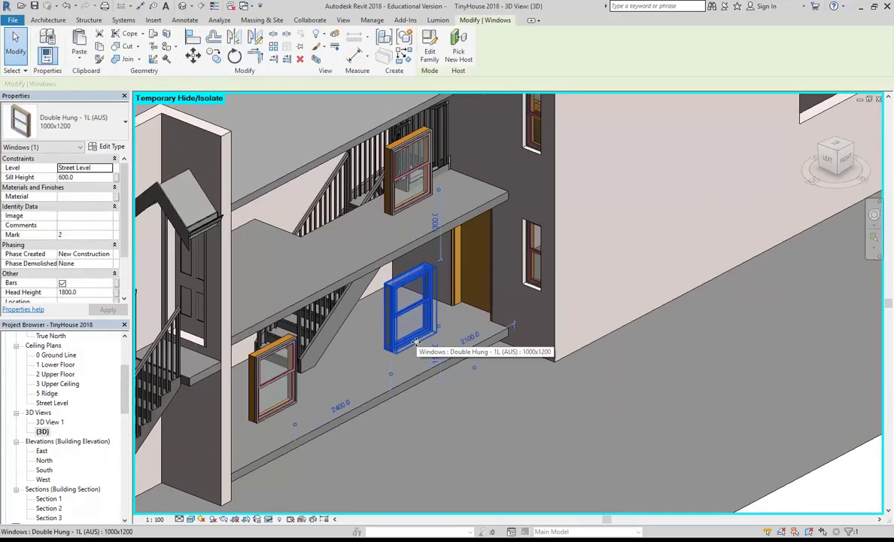
pyautogui.press('h')
pyautogui.press('c')
# Examine where the top of the stair meets the upper floor slab at the new opening
pyautogui.keyDown('shift'); pyautogui.moveTo(403, 346); pyautogui.dragTo(407, 238, button='middle'); pyautogui.keyUp('shift')
pyautogui.scroll(3, 407, 210)
pyautogui.keyDown('shift'); pyautogui.moveTo(493, 225); pyautogui.dragTo(468, 249, button='middle'); pyautogui.keyUp('shift')
pyautogui.scroll(4, 455, 215)
pyautogui.keyDown('shift'); pyautogui.moveTo(467, 197); pyautogui.dragTo(504, 261, button='middle'); pyautogui.keyUp('shift')
pyautogui.scroll(-2, 502, 234)
pyautogui.scroll(2, 500, 233)
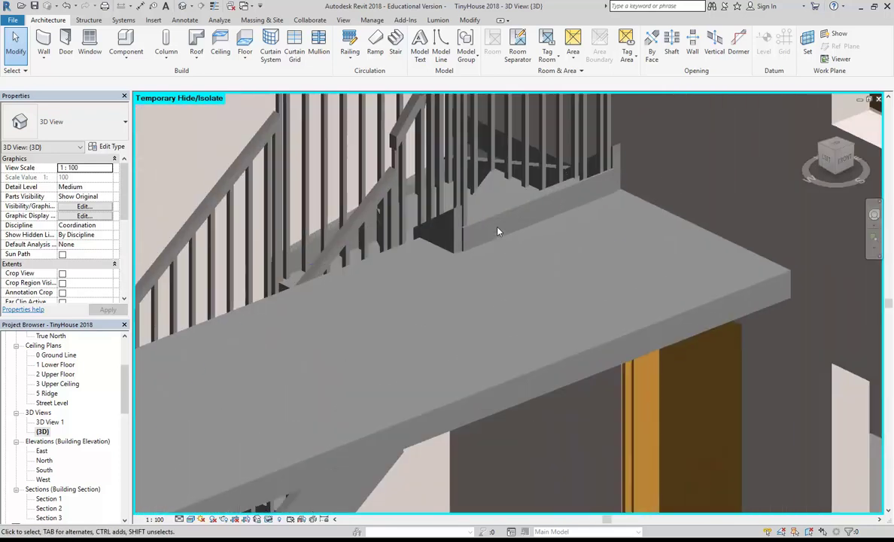
pyautogui.click(504, 208)
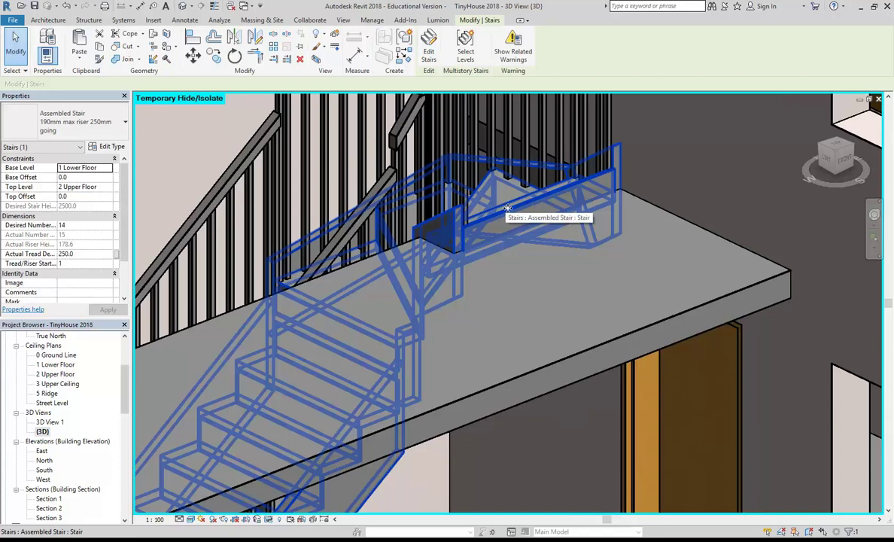
pyautogui.click(590, 351)
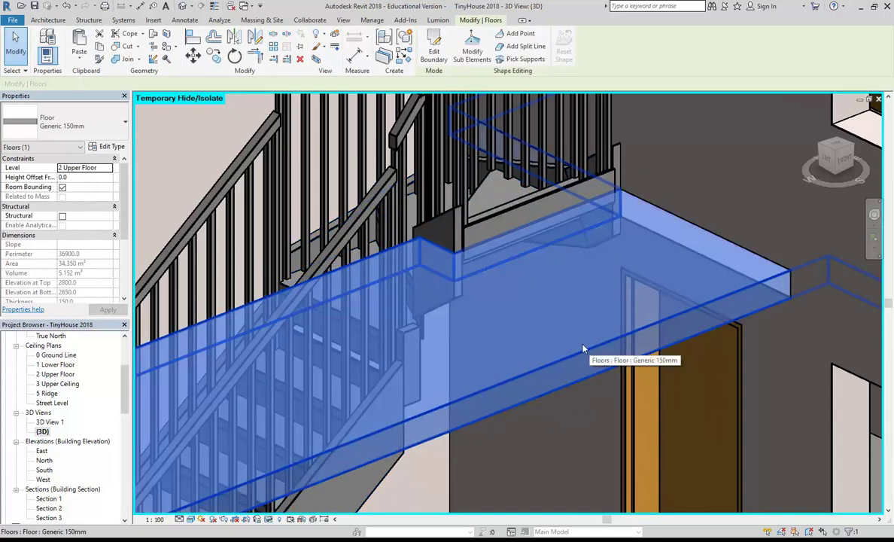
pyautogui.press('Escape')
# Set the stair's desired number of risers to 15 and apply the change
pyautogui.scroll(-2, 523, 337)
pyautogui.moveTo(523, 337); pyautogui.dragTo(378, 385, button='middle')
pyautogui.press('Tab')
pyautogui.click(378, 383)
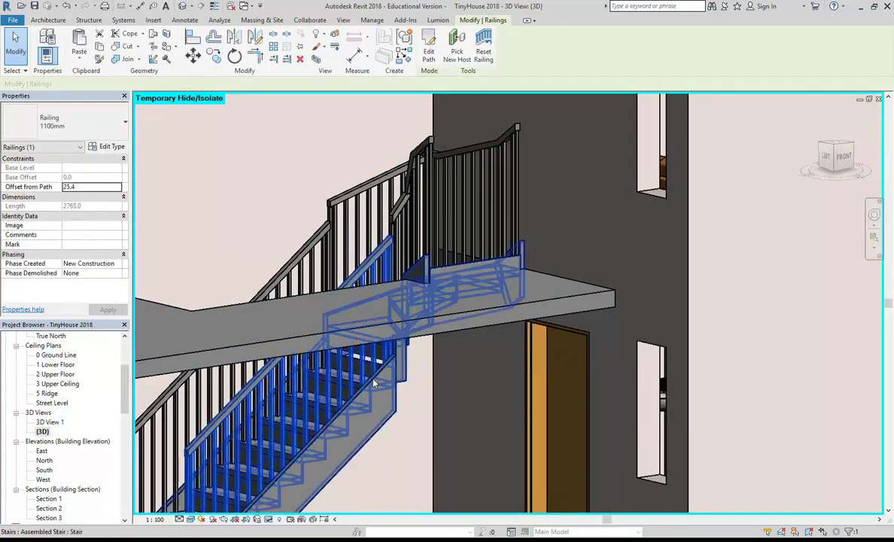
pyautogui.click(380, 427)
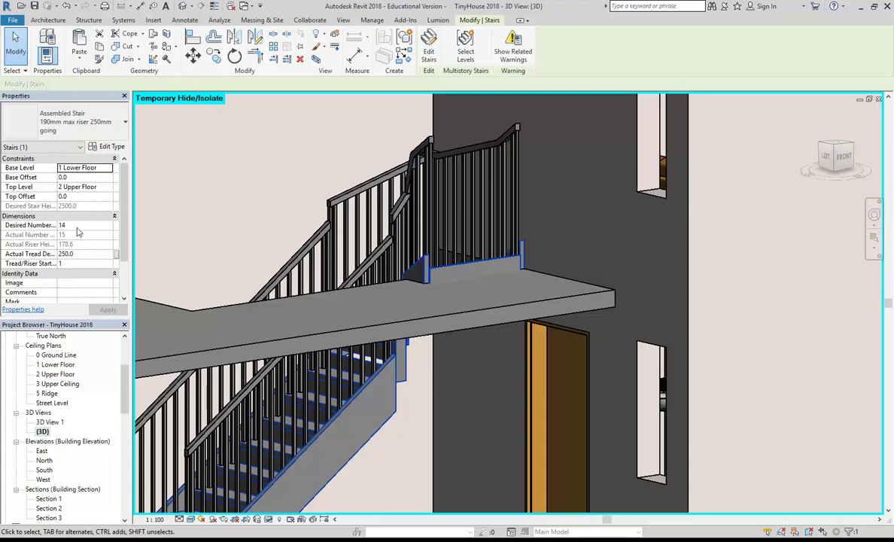
pyautogui.click(77, 226)
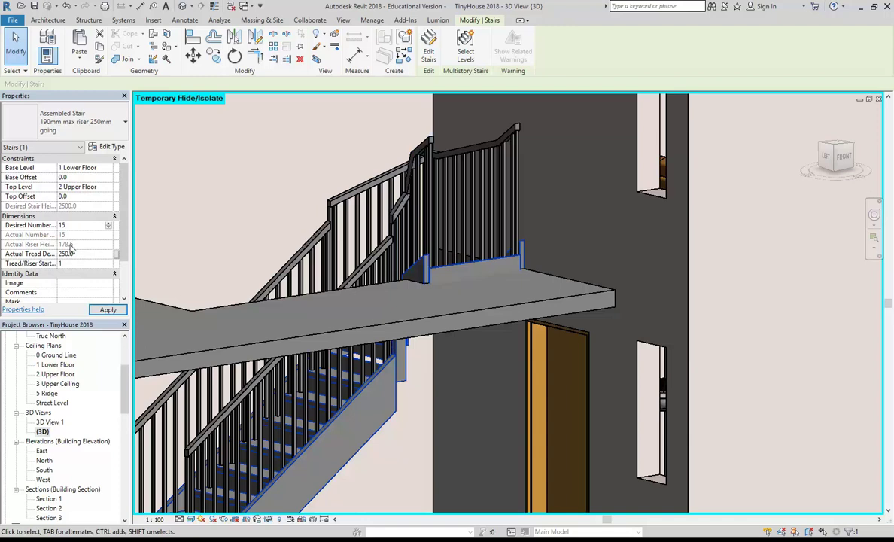
pyautogui.click(104, 311)
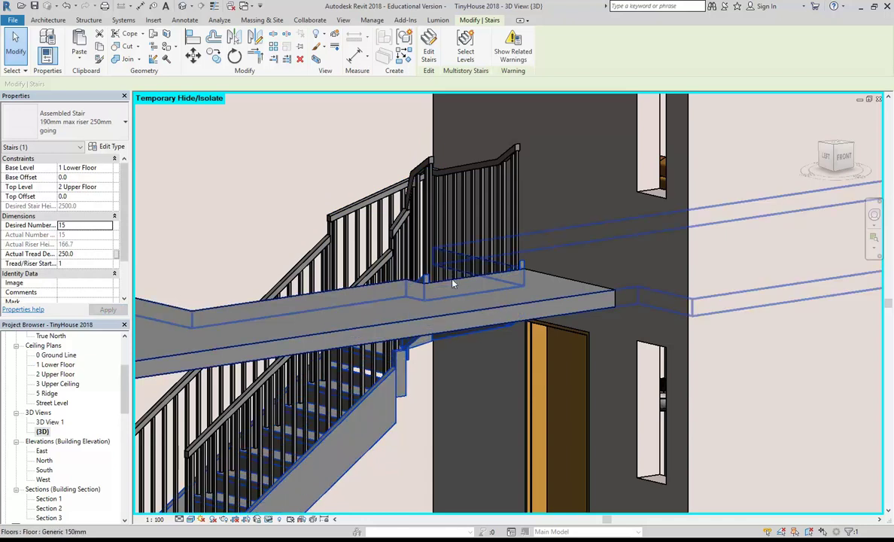
pyautogui.keyDown('shift'); pyautogui.moveTo(380, 295); pyautogui.dragTo(373, 382, button='middle'); pyautogui.keyUp('shift')
pyautogui.press('Escape')
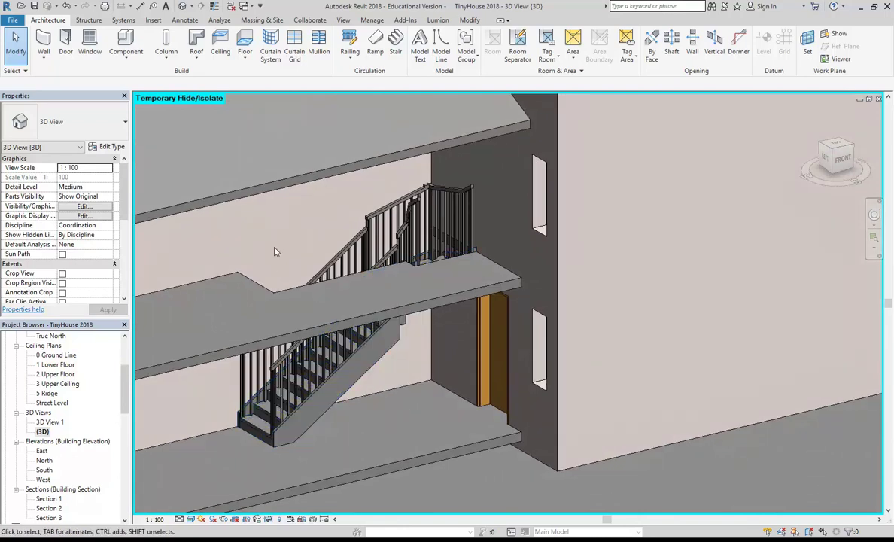
# Delete the two wall-side railings, one along the straight run and one around the winder
pyautogui.keyDown('shift'); pyautogui.moveTo(275, 251); pyautogui.dragTo(233, 255, button='middle'); pyautogui.keyUp('shift')
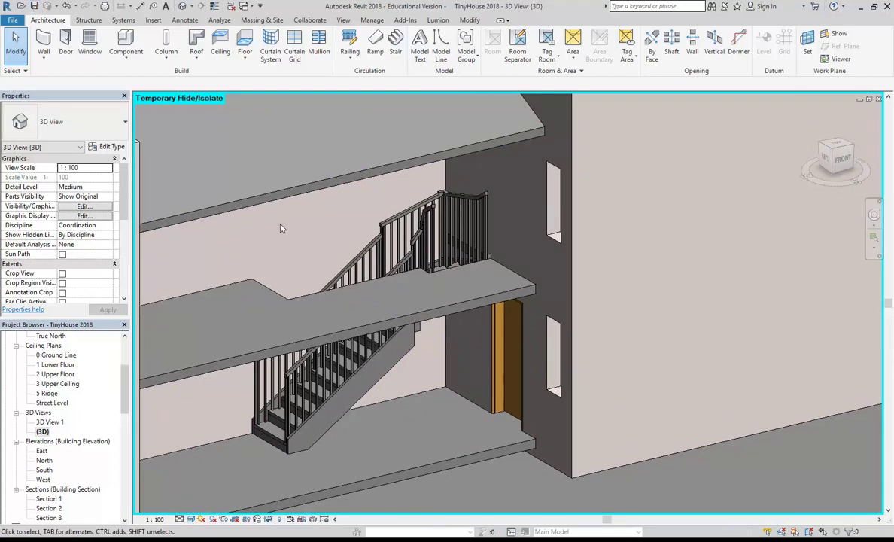
pyautogui.click(359, 259)
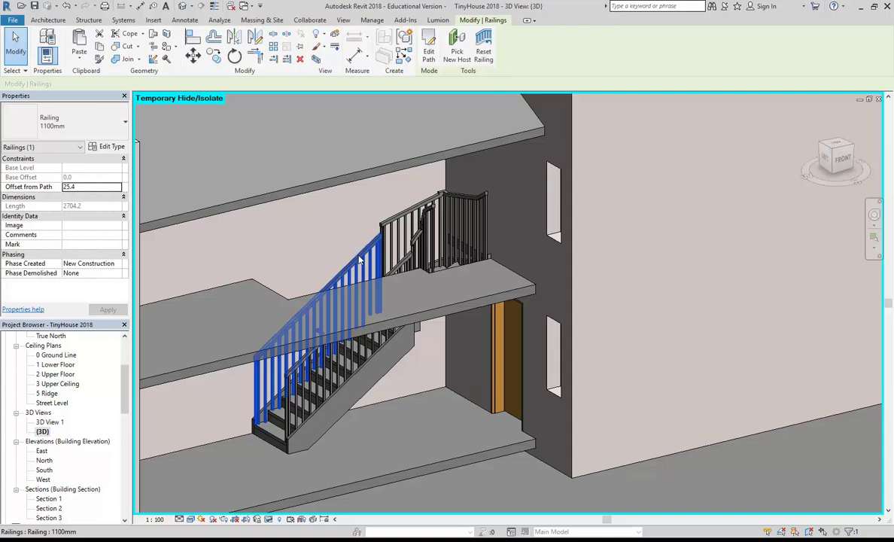
pyautogui.scroll(2, 303, 252)
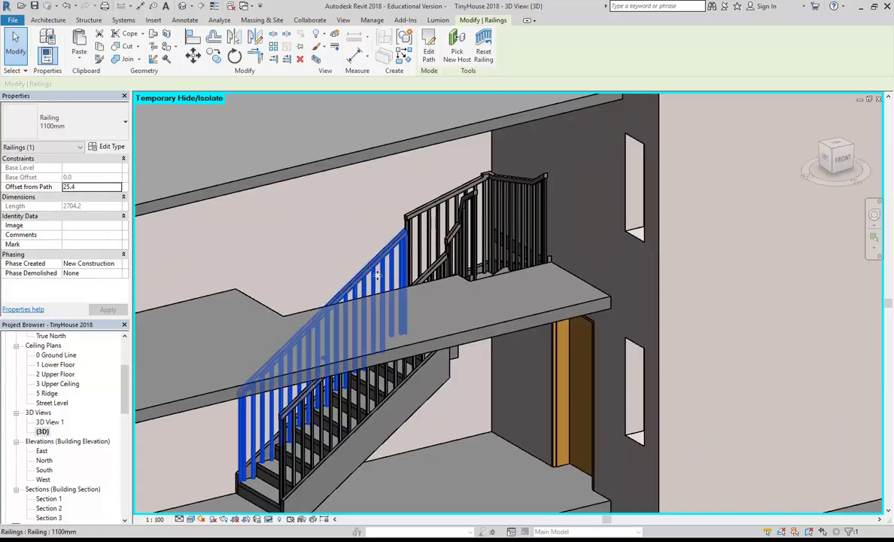
pyautogui.scroll(1, 361, 270)
pyautogui.press('Delete')
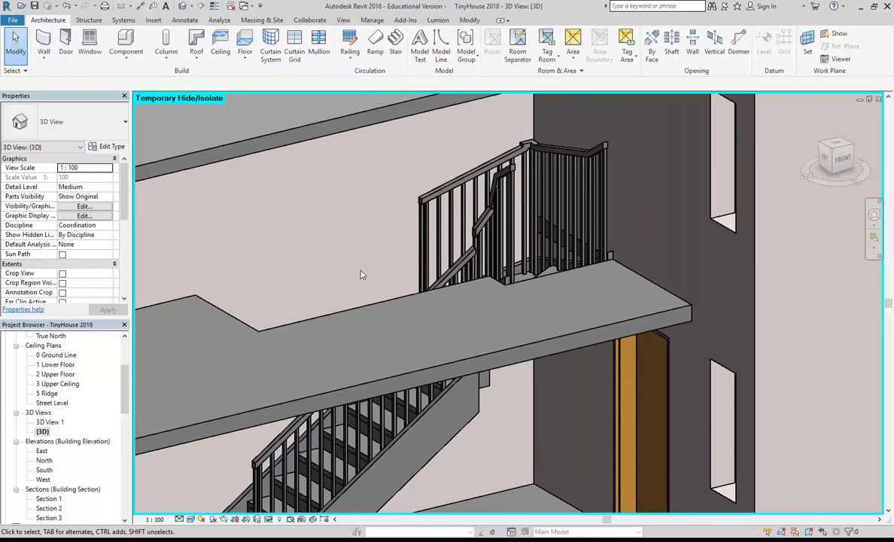
pyautogui.click(516, 234)
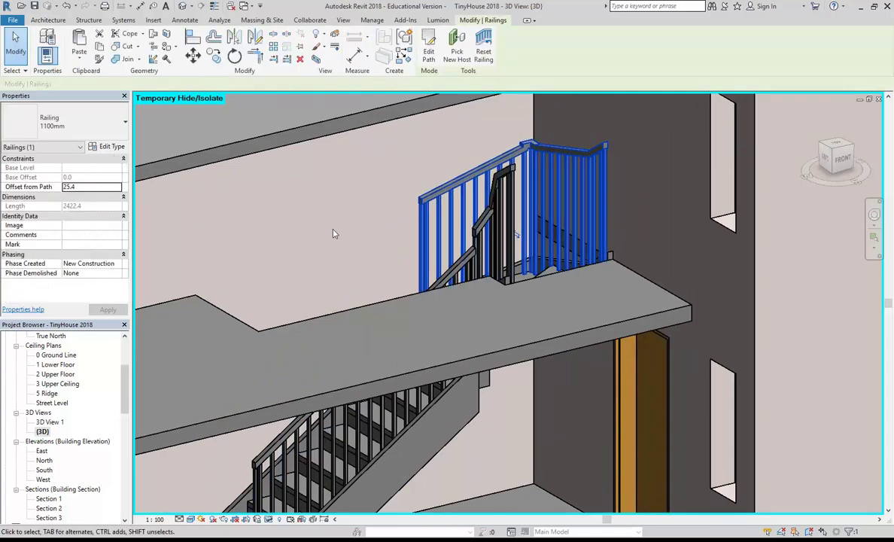
pyautogui.press('Delete')
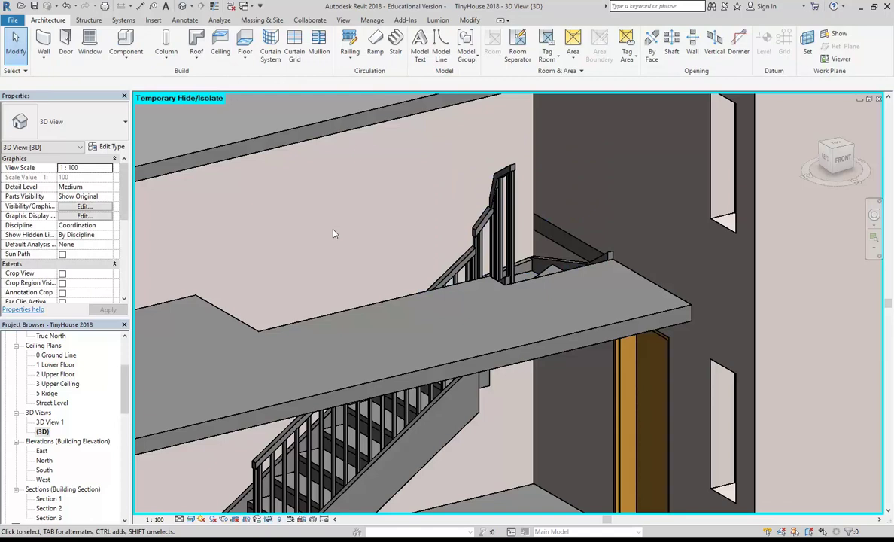
# Examine the stair's stringers, lowest steps and remaining open-side railing in 3D
pyautogui.scroll(-3, 335, 233)
pyautogui.click(312, 350)
pyautogui.click(275, 394)
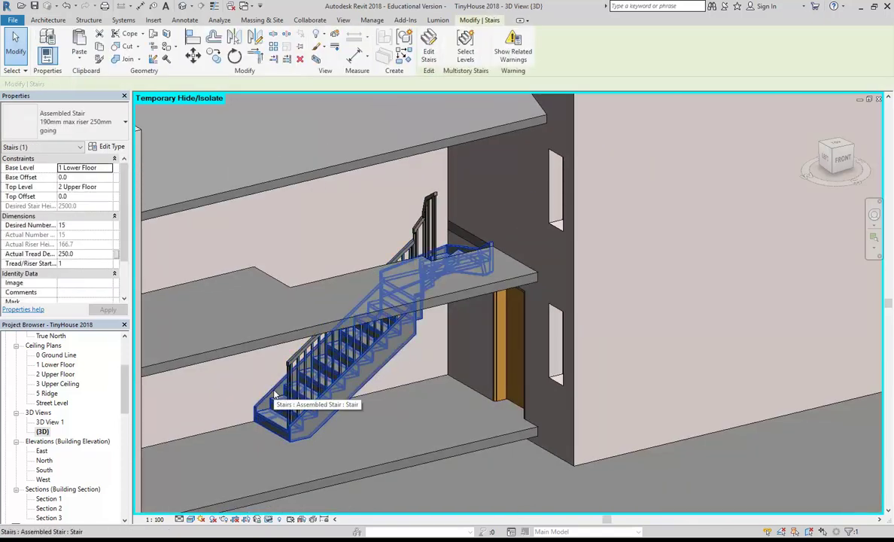
pyautogui.press('Escape')
pyautogui.keyDown('shift'); pyautogui.moveTo(353, 220); pyautogui.dragTo(409, 242, button='middle'); pyautogui.keyUp('shift')
pyautogui.scroll(3, 351, 418)
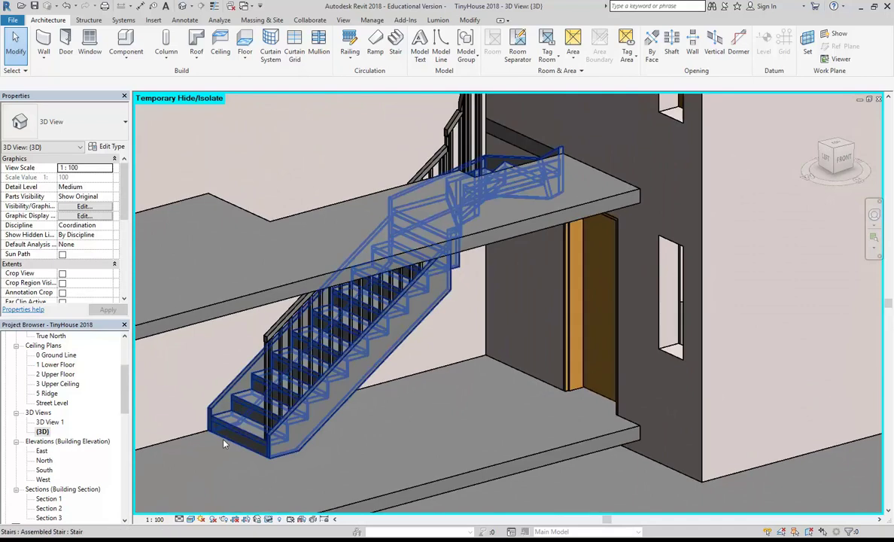
pyautogui.scroll(3, 224, 443)
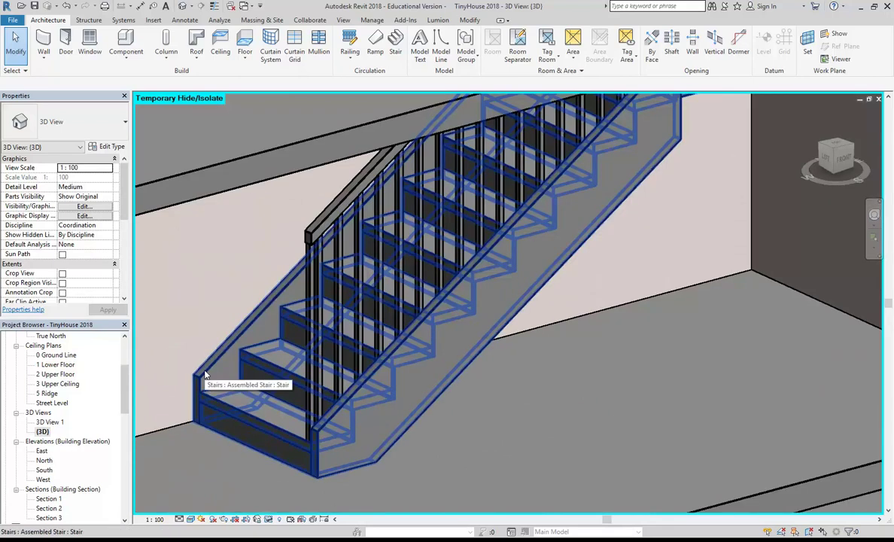
pyautogui.scroll(-4, 207, 376)
pyautogui.scroll(2, 226, 385)
pyautogui.keyDown('shift'); pyautogui.moveTo(231, 389); pyautogui.dragTo(223, 364, button='middle'); pyautogui.keyUp('shift')
pyautogui.scroll(2, 235, 388)
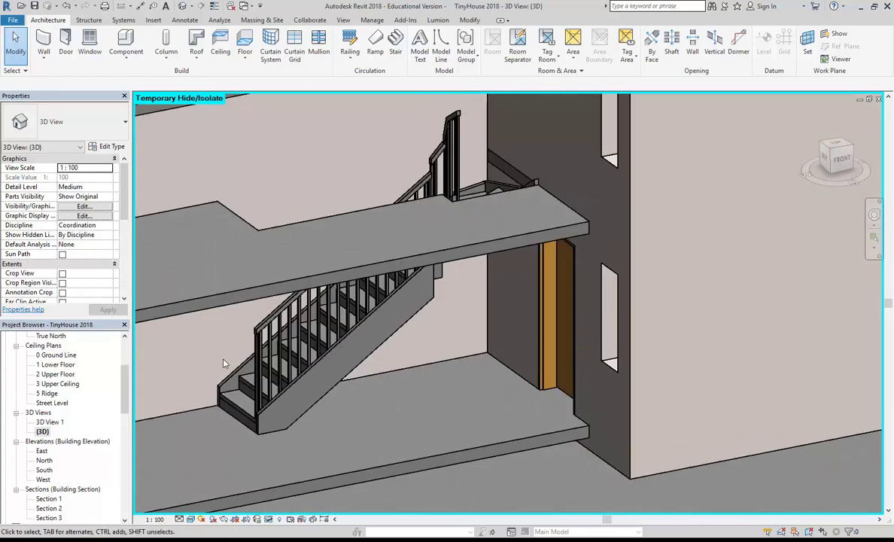
pyautogui.moveTo(190, 190); pyautogui.dragTo(272, 260, button='middle')
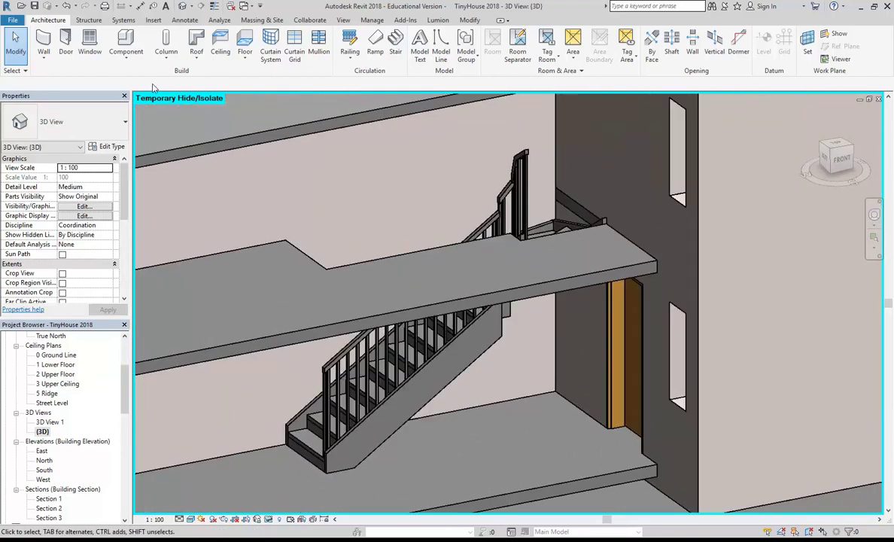
# Save the project
pyautogui.click(35, 5)
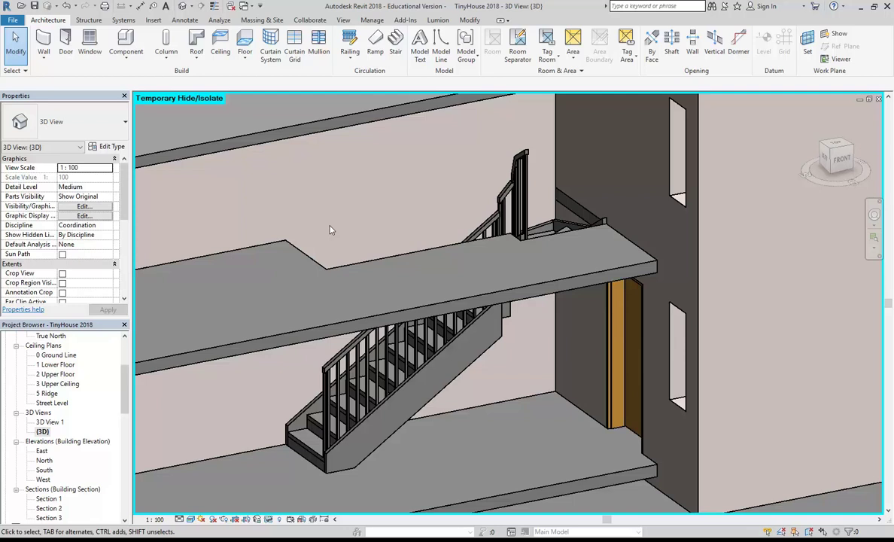
pyautogui.moveTo(330, 229); pyautogui.dragTo(336, 231, button='middle')
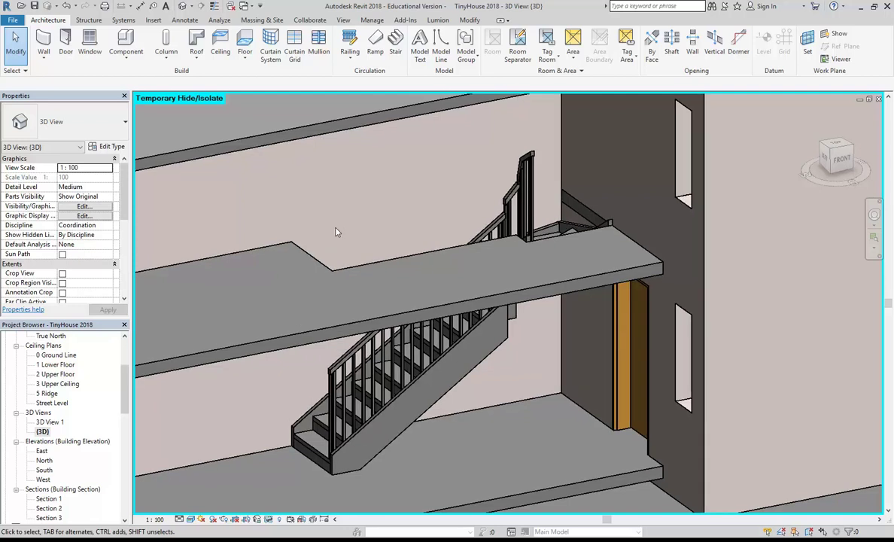
pyautogui.click(11, 21)
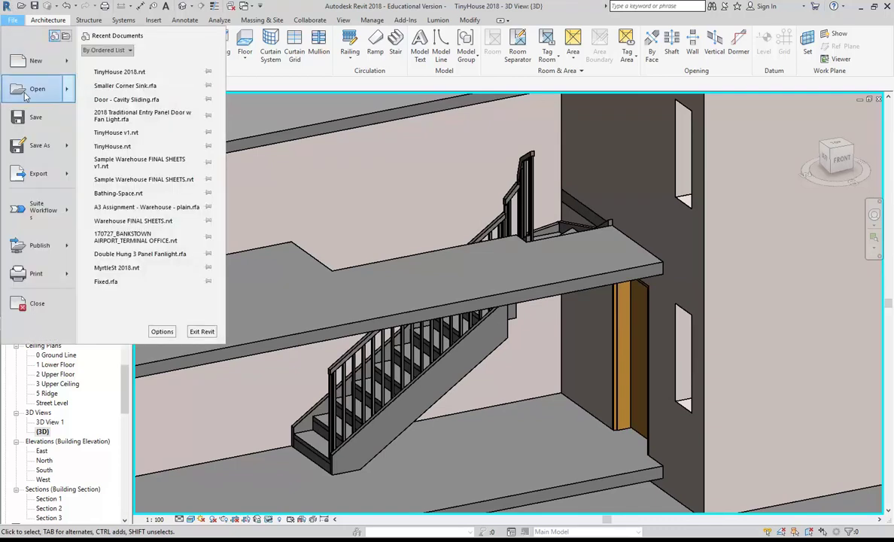
pyautogui.moveTo(26, 92)
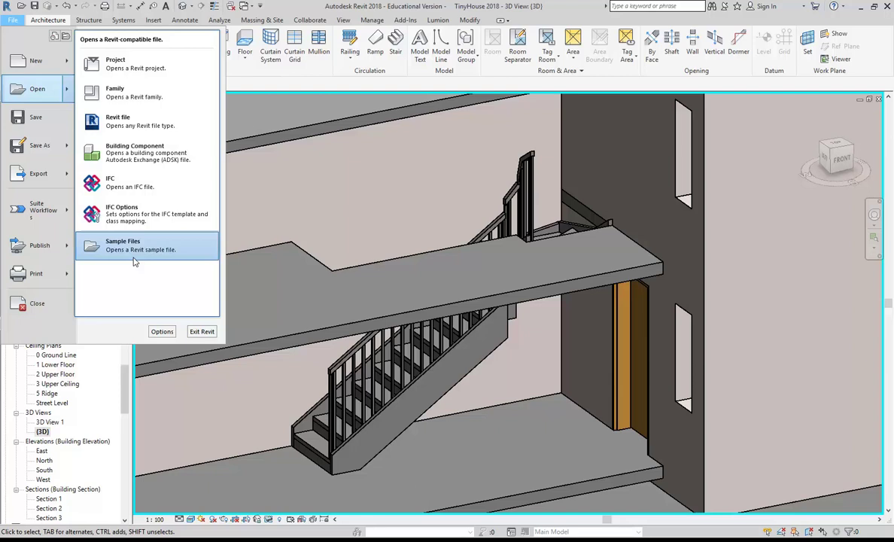
pyautogui.click(22, 93)
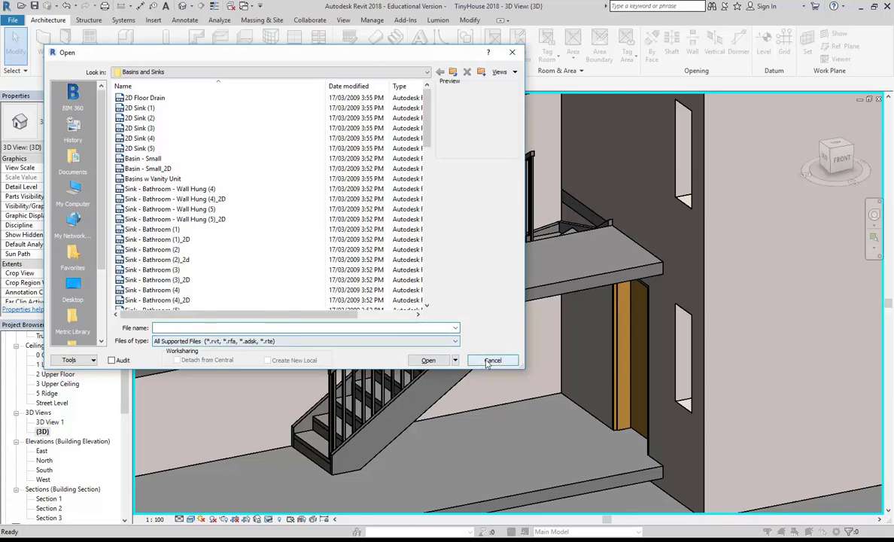
pyautogui.click(491, 361)
# Browse for a file to open in the Metric Library's Sample Files folder, enlarging the file dialog
pyautogui.click(14, 20)
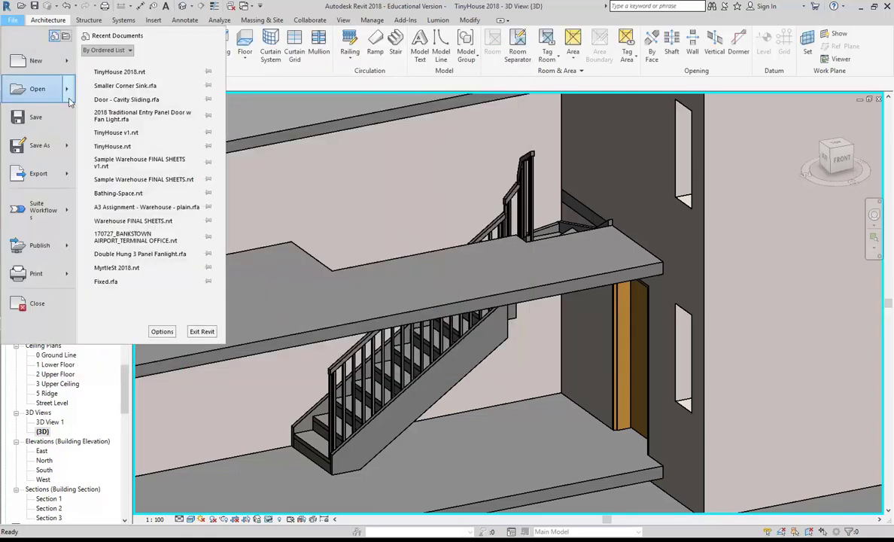
pyautogui.moveTo(69, 97)
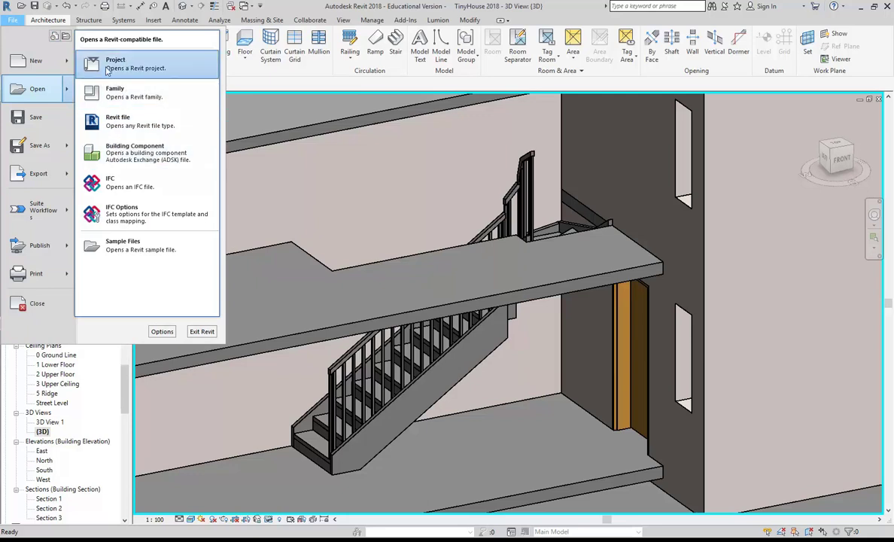
pyautogui.click(28, 92)
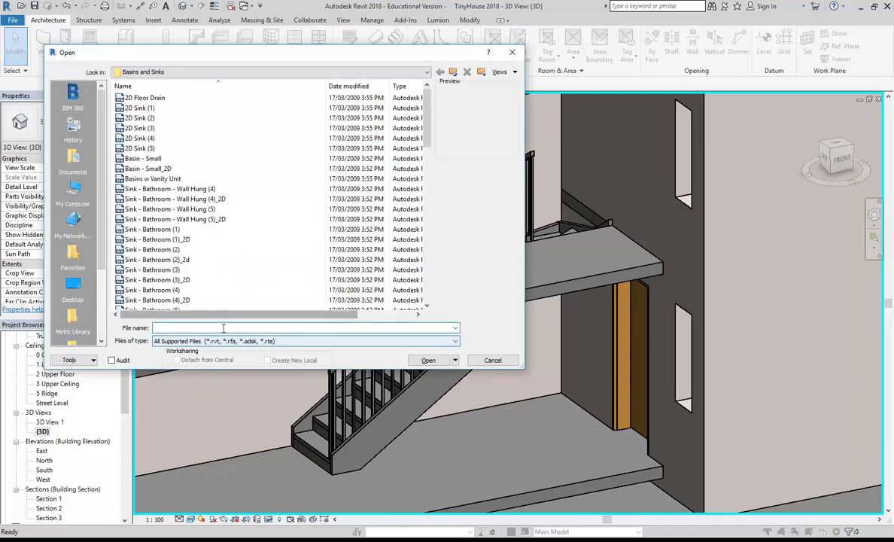
pyautogui.moveTo(517, 365); pyautogui.dragTo(665, 447)
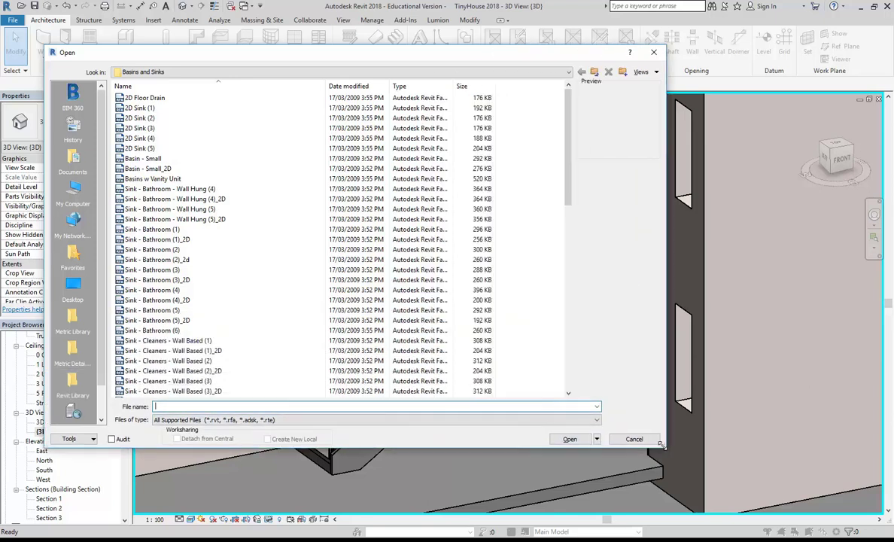
pyautogui.click(77, 318)
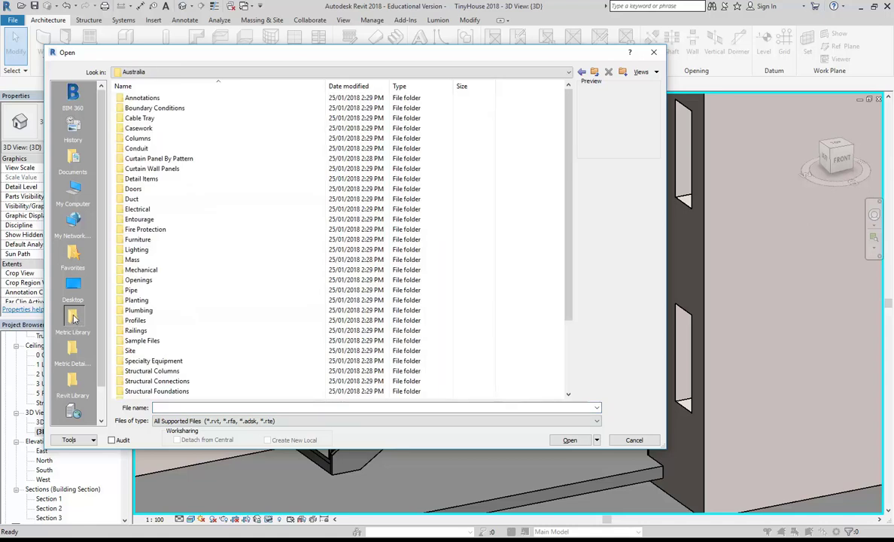
pyautogui.doubleClick(142, 340)
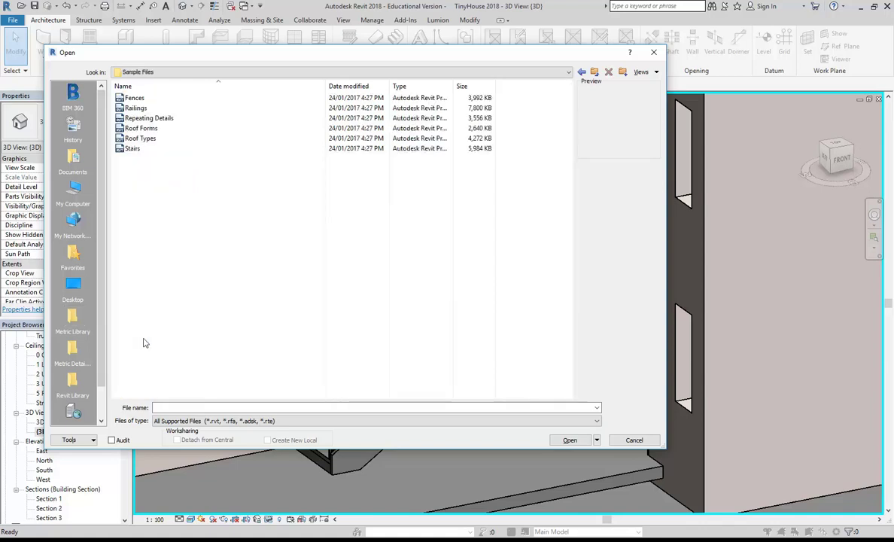
# Preview the Stairs, Railings and Fences sample projects
pyautogui.click(128, 149)
pyautogui.click(137, 109)
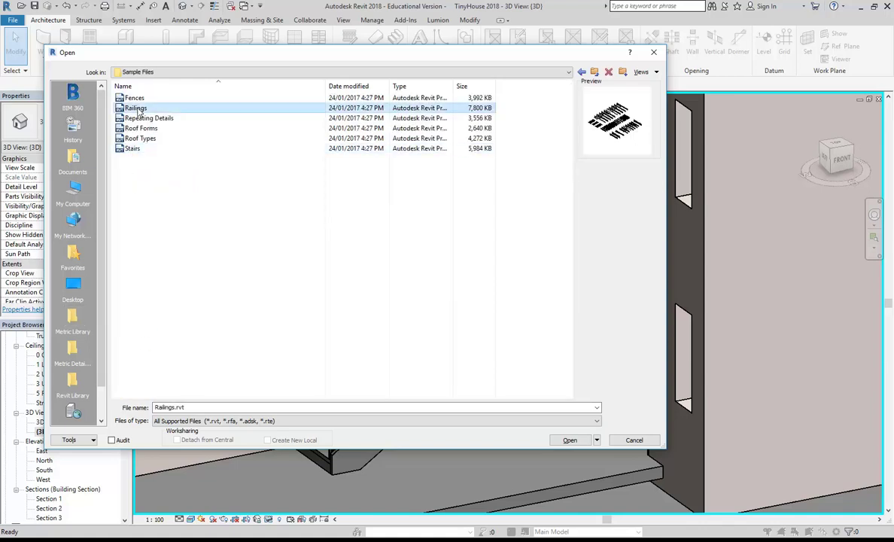
pyautogui.click(133, 97)
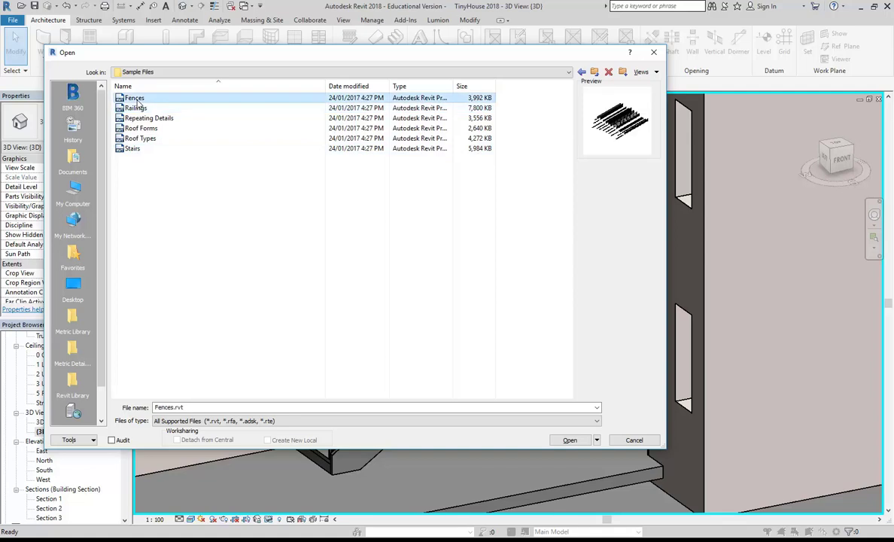
# Open the Stairs sample project from the Sample Files folder
pyautogui.click(134, 140)
pyautogui.click(179, 241)
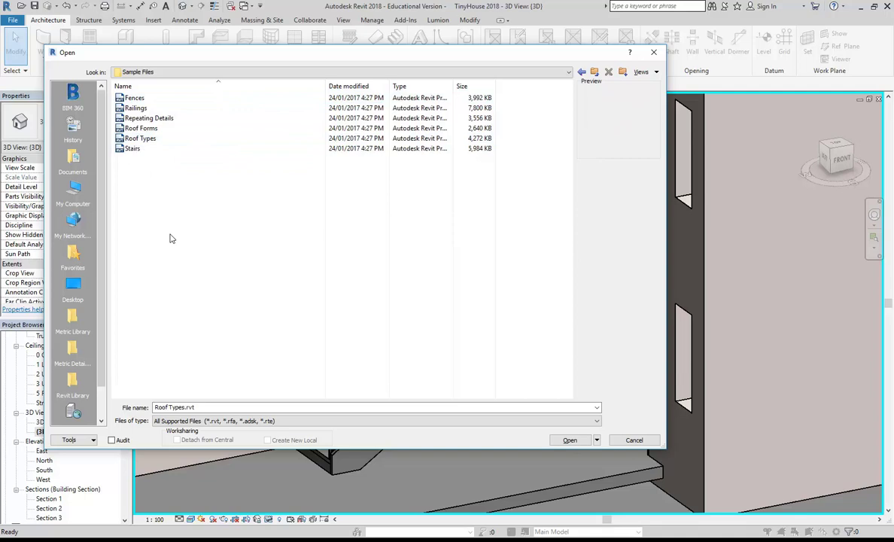
pyautogui.click(133, 148)
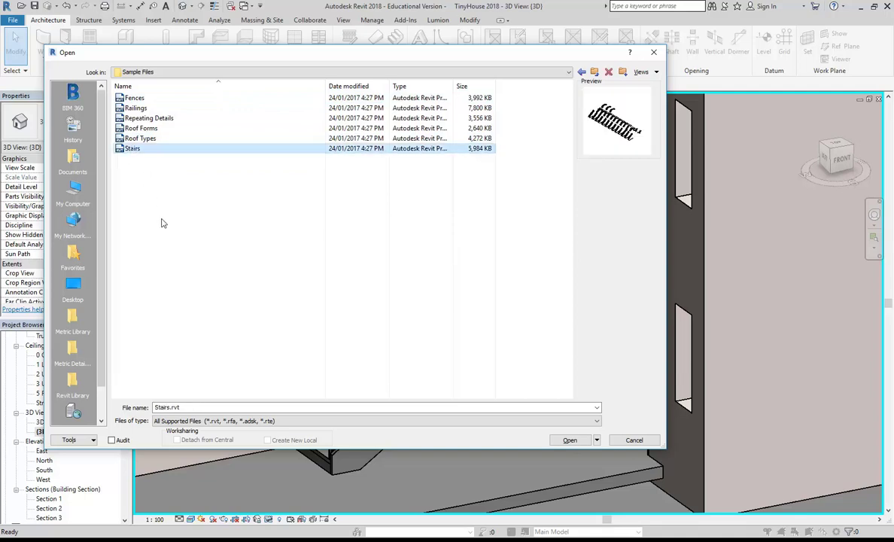
pyautogui.doubleClick(133, 149)
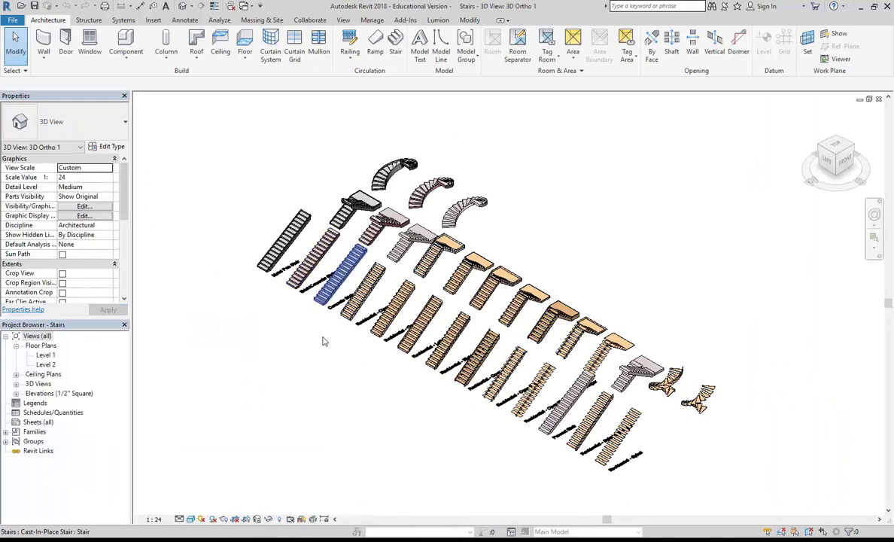
# Examine the sample stair types in 3D, from the metal pan and concrete stairs to the open-riser and spiral ones
pyautogui.scroll(5, 370, 353)
pyautogui.scroll(1, 461, 351)
pyautogui.moveTo(202, 197); pyautogui.dragTo(307, 275, button='middle')
pyautogui.moveTo(263, 228); pyautogui.dragTo(351, 315, button='middle')
pyautogui.moveTo(286, 260); pyautogui.dragTo(383, 317, button='middle')
pyautogui.moveTo(267, 237)
pyautogui.mouseDown(button='middle')
pyautogui.moveTo(357, 306)
pyautogui.moveTo(325, 262)
pyautogui.mouseUp(button='middle')
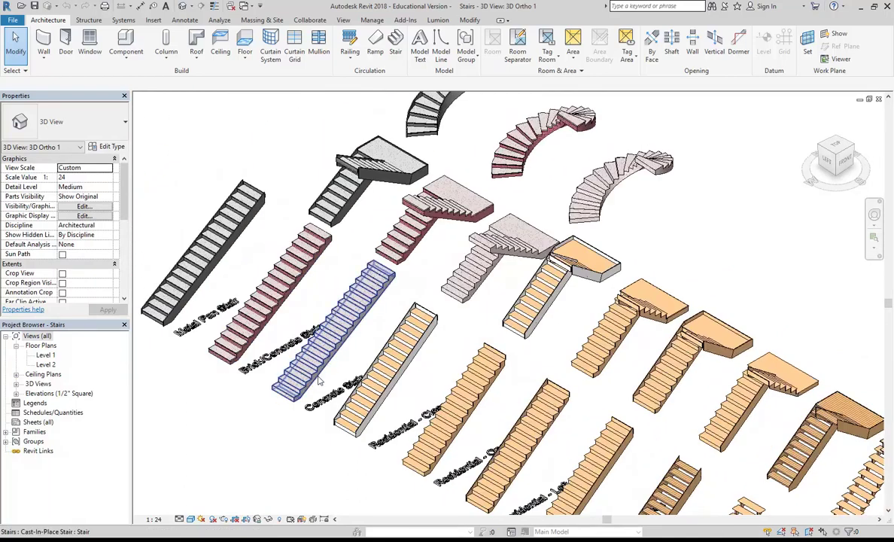
pyautogui.moveTo(315, 382); pyautogui.dragTo(206, 315, button='middle')
pyautogui.moveTo(457, 470); pyautogui.dragTo(239, 322, button='middle')
pyautogui.moveTo(510, 378); pyautogui.dragTo(363, 313, button='middle')
pyautogui.scroll(3, 435, 246)
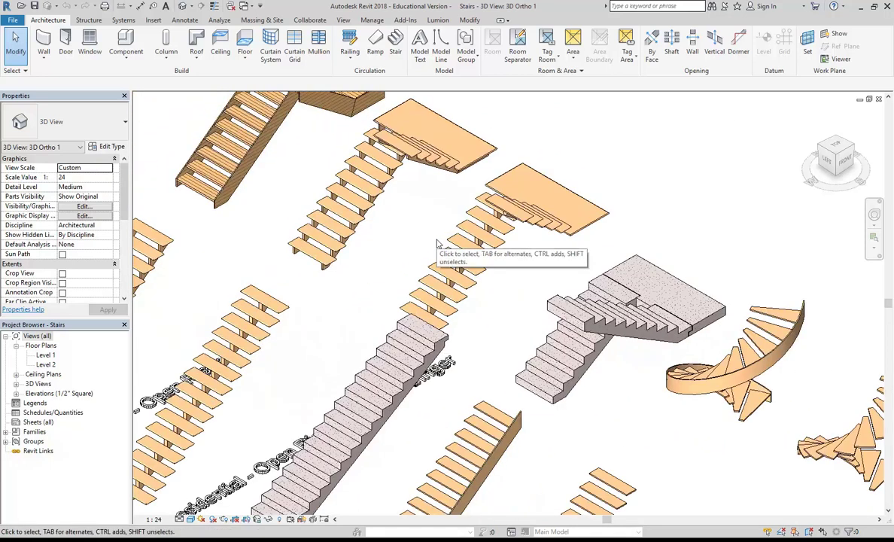
pyautogui.scroll(3, 350, 257)
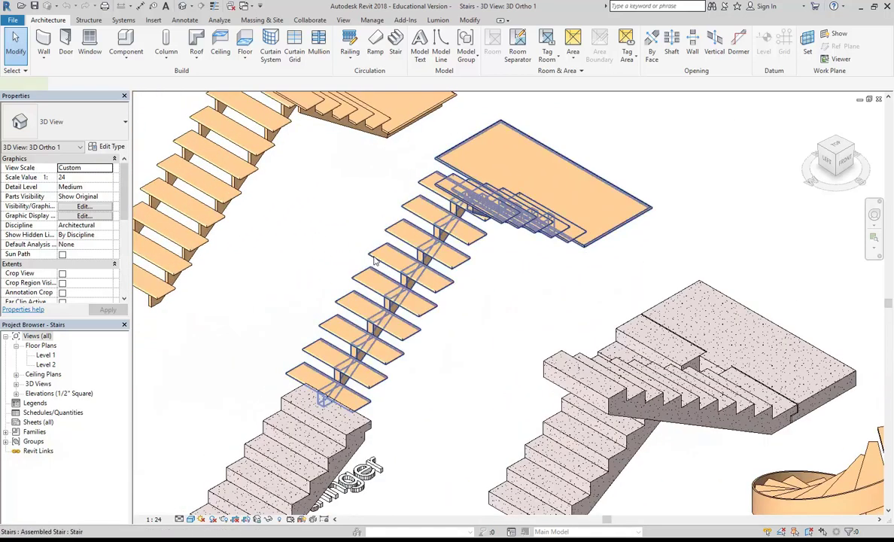
# Copy the Residential - Open Riser - Middle Stringer stair with the landing to the clipboard
pyautogui.click(361, 277)
pyautogui.scroll(2, 354, 271)
pyautogui.click(339, 217)
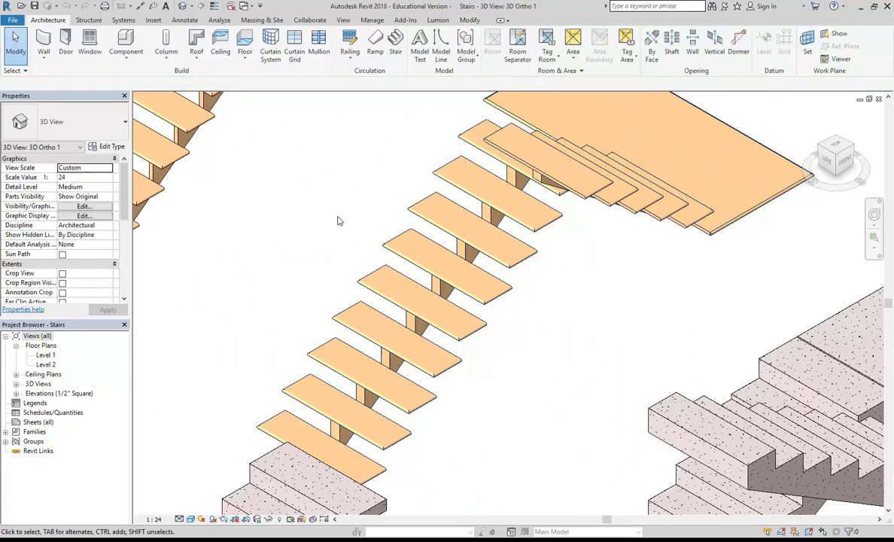
pyautogui.click(401, 255)
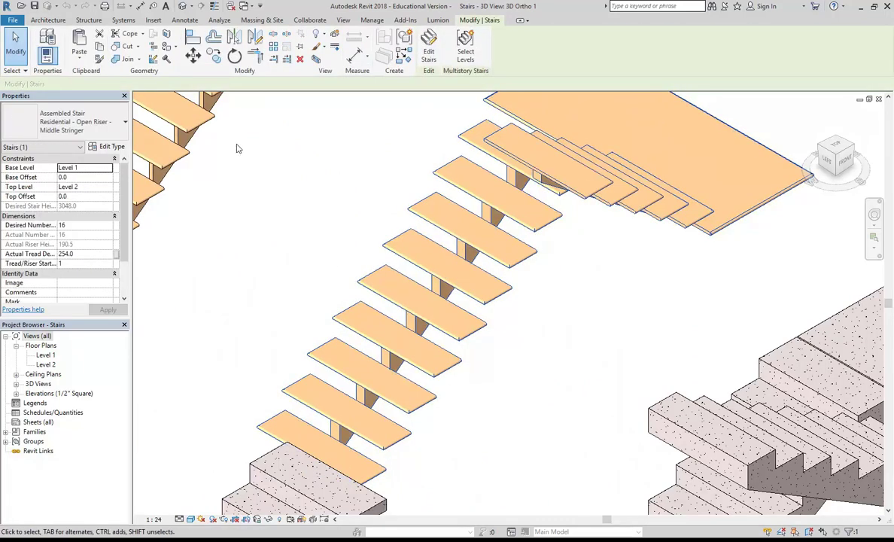
pyautogui.click(99, 48)
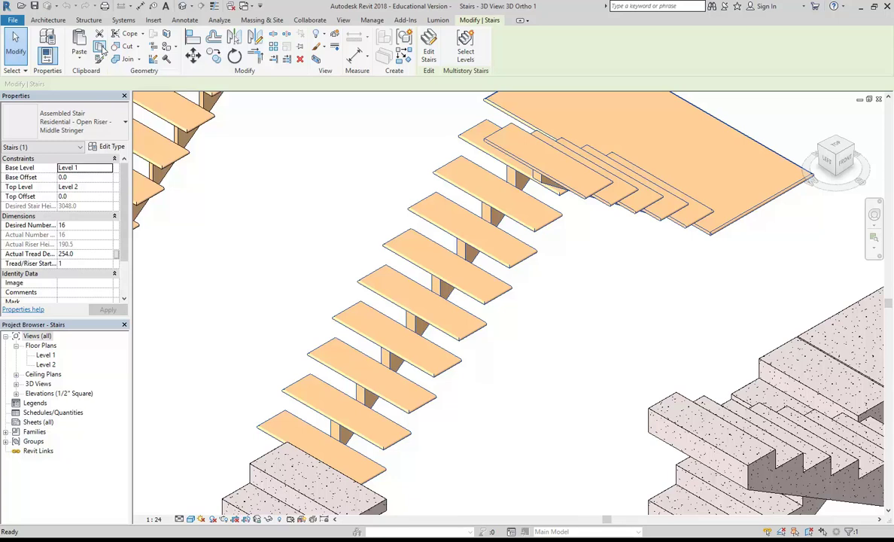
# Switch to the {3D} view of the TinyHouse 2018 project
pyautogui.click(244, 6)
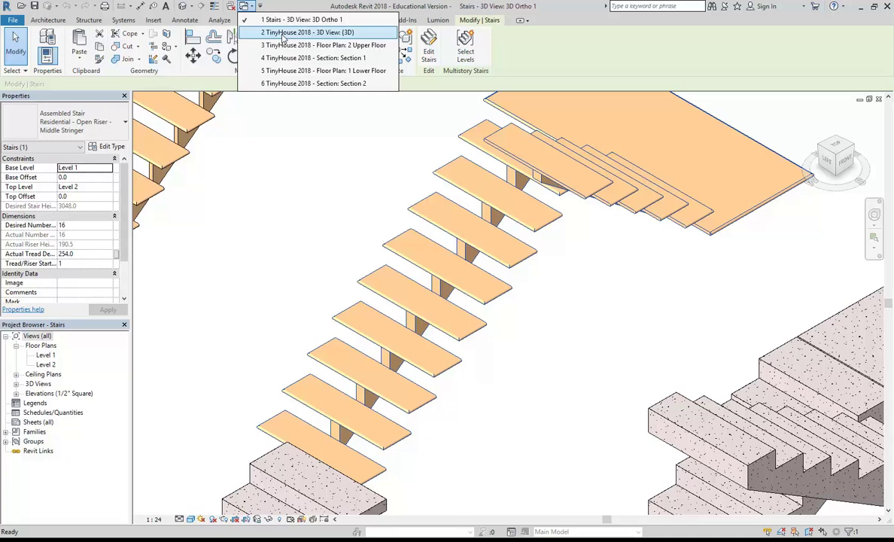
pyautogui.click(245, 6)
pyautogui.click(244, 6)
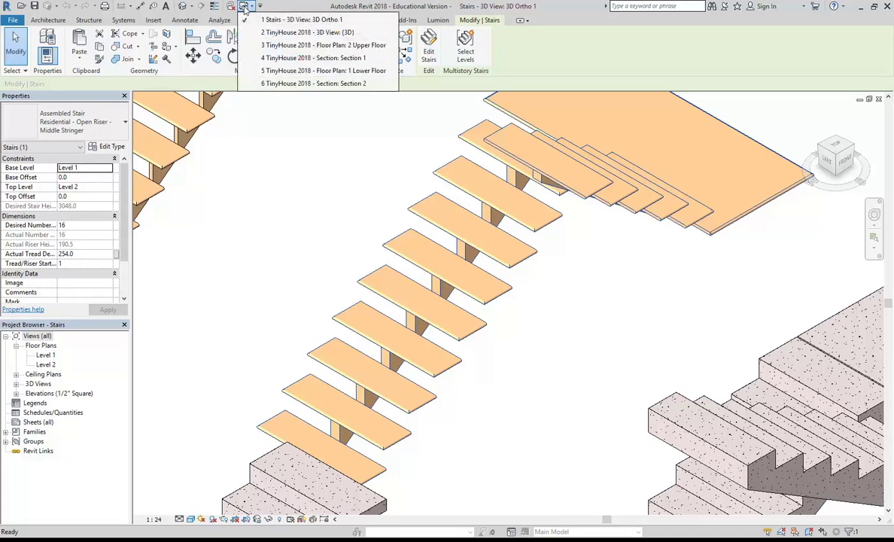
pyautogui.click(286, 33)
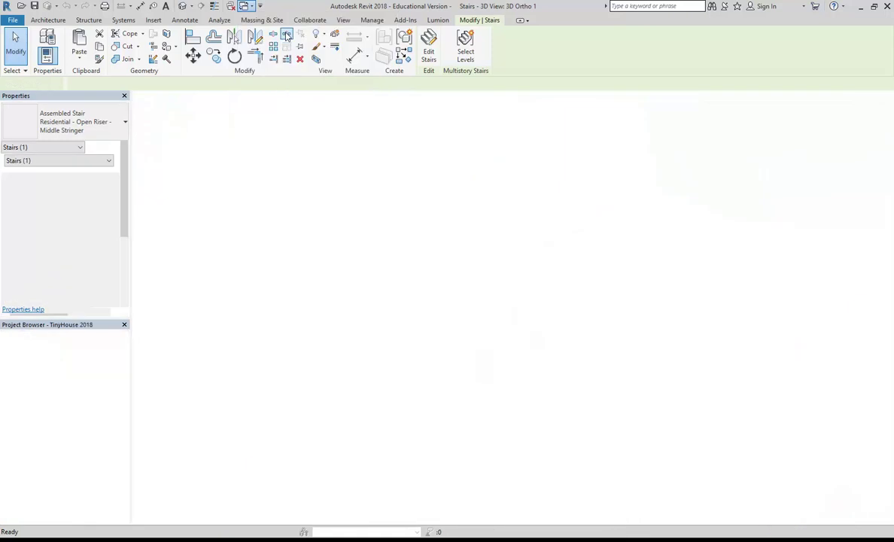
# Paste the copied stair into the tiny house model, accepting the project's own definitions for duplicate types
pyautogui.click(469, 19)
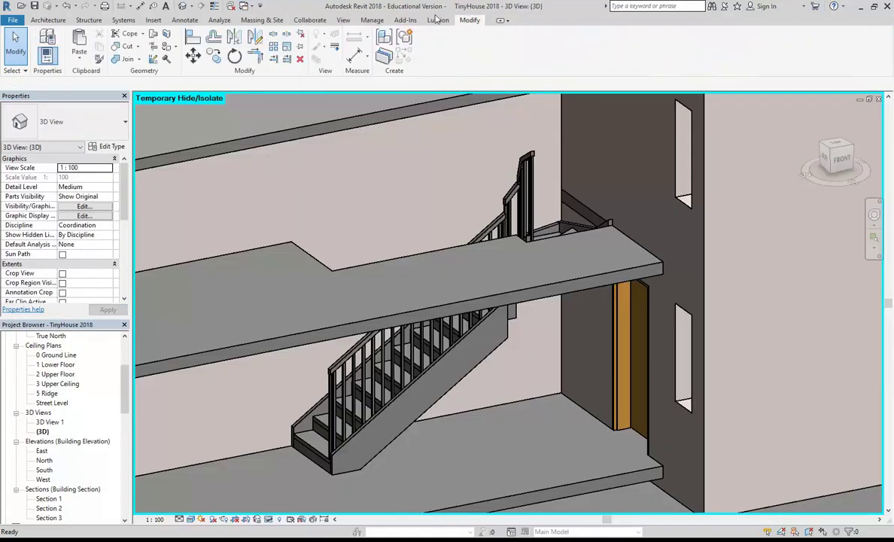
pyautogui.click(81, 38)
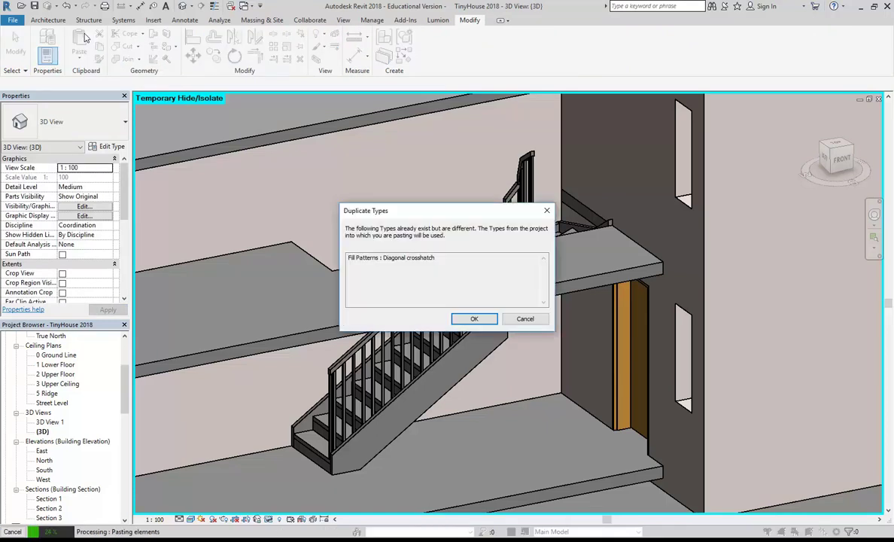
pyautogui.click(474, 319)
pyautogui.scroll(-3, 263, 316)
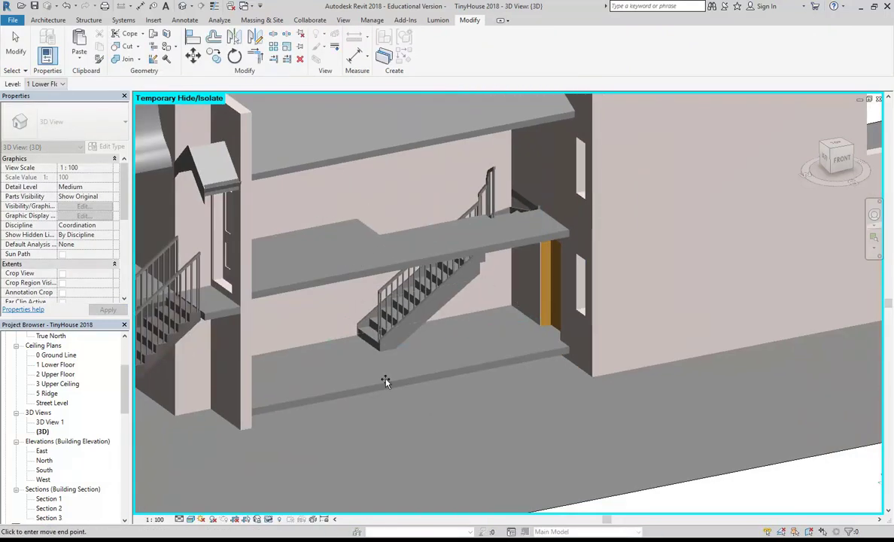
# Place the pasted open-riser stair in front of the lower floor and delete the placed copy
pyautogui.click(508, 456)
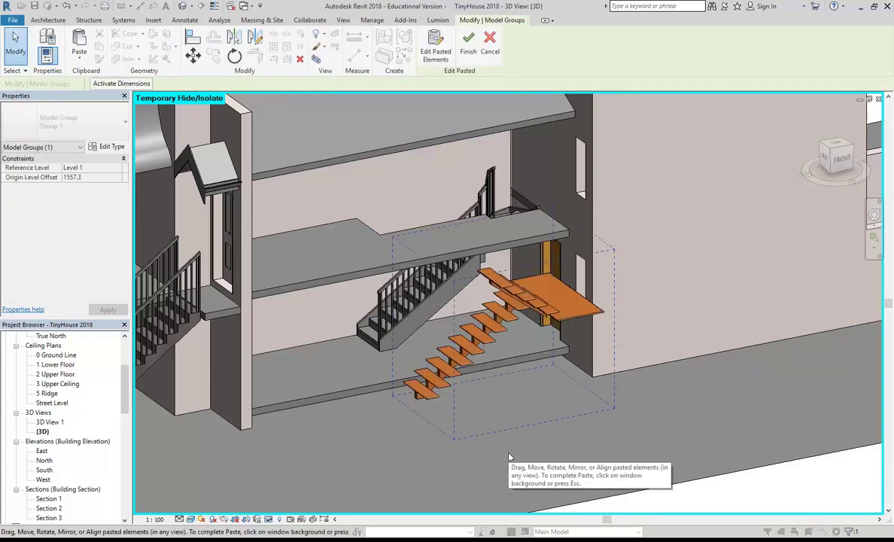
pyautogui.click(509, 456)
pyautogui.click(470, 360)
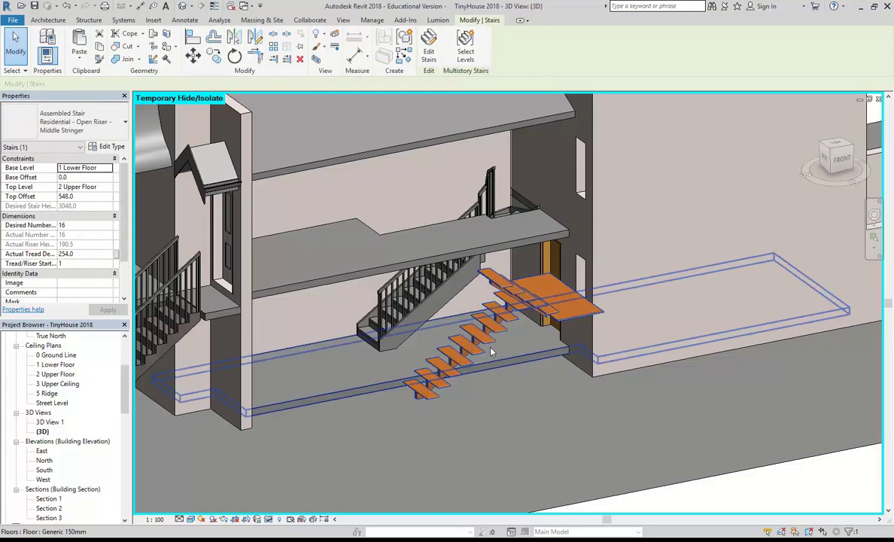
pyautogui.scroll(2, 499, 386)
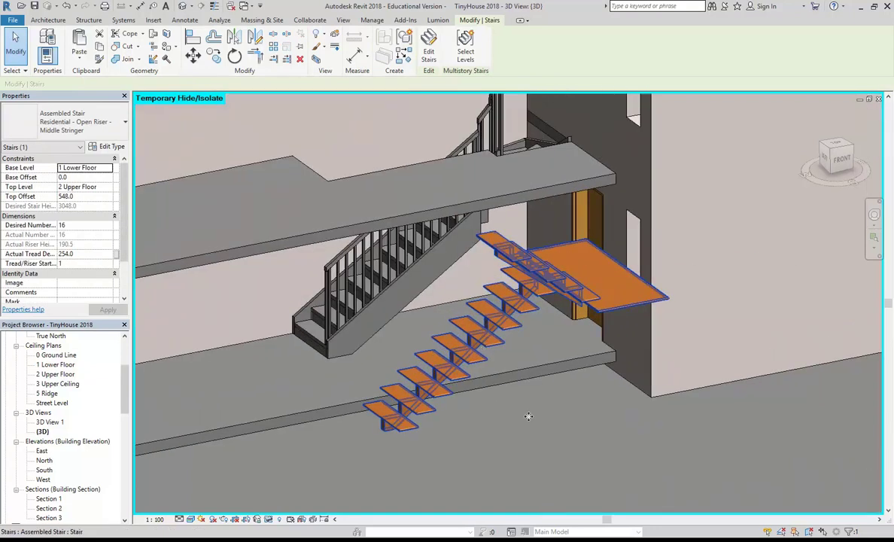
pyautogui.press('Delete')
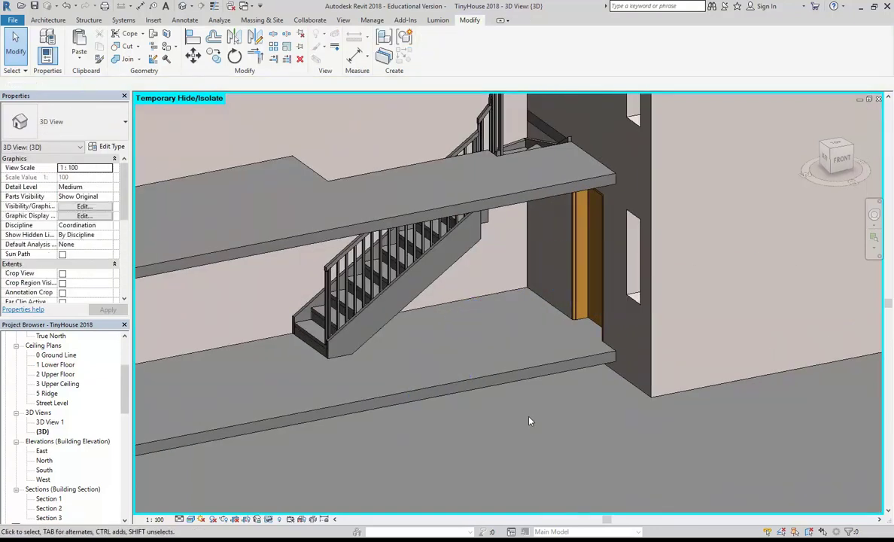
# Change the existing internal stair to the assembled stair type Residential - Open Riser - Middle Stringer
pyautogui.click(393, 325)
pyautogui.scroll(1, 384, 331)
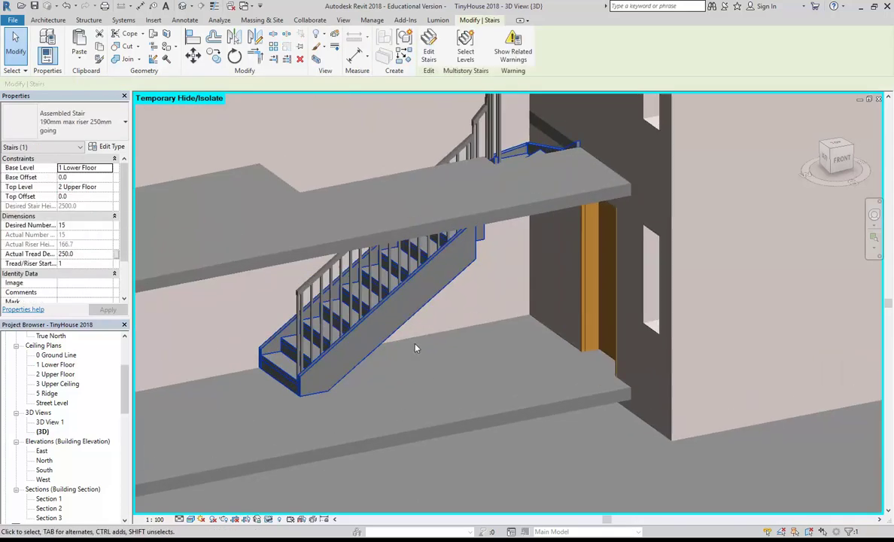
pyautogui.click(76, 116)
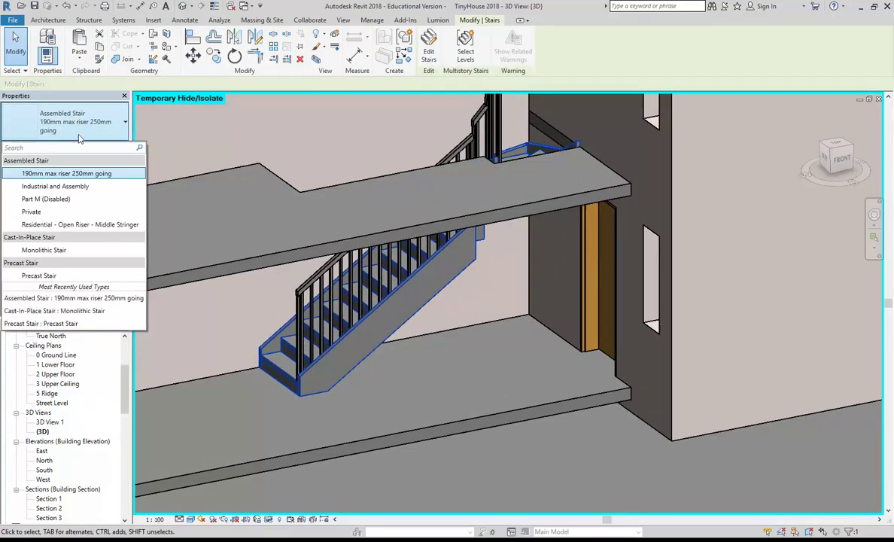
pyautogui.click(75, 224)
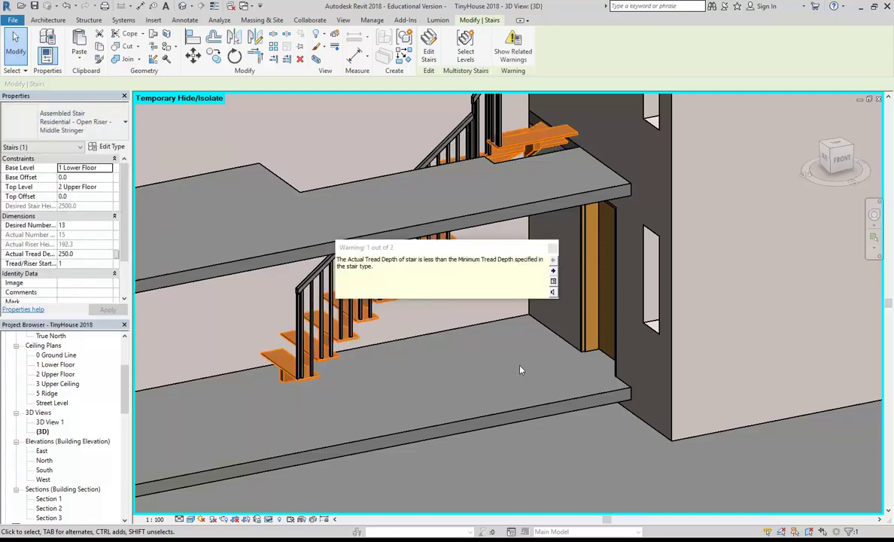
# Set the desired number of risers of the internal open-riser stair to 15 and deselect it
pyautogui.keyDown('shift'); pyautogui.moveTo(419, 280); pyautogui.dragTo(514, 193, button='middle'); pyautogui.keyUp('shift')
pyautogui.click(537, 145)
pyautogui.moveTo(537, 145); pyautogui.dragTo(501, 173, button='middle')
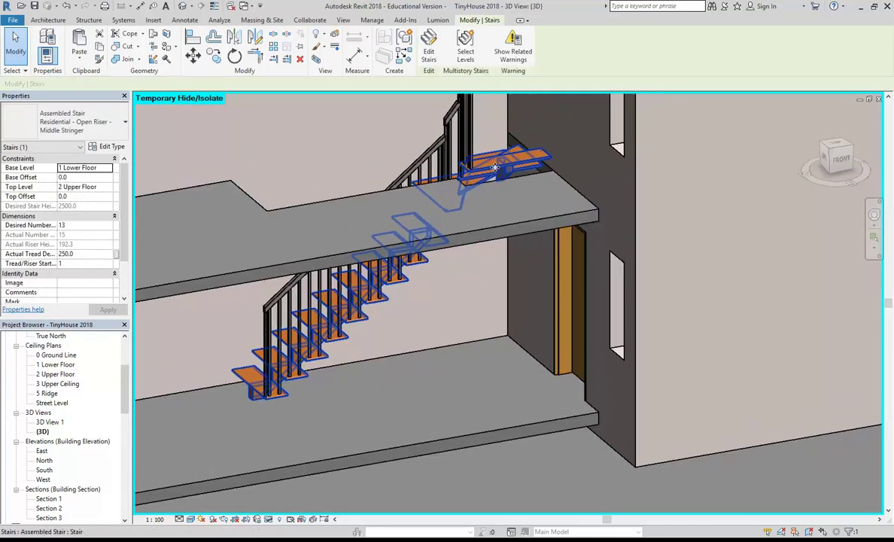
pyautogui.click(88, 225)
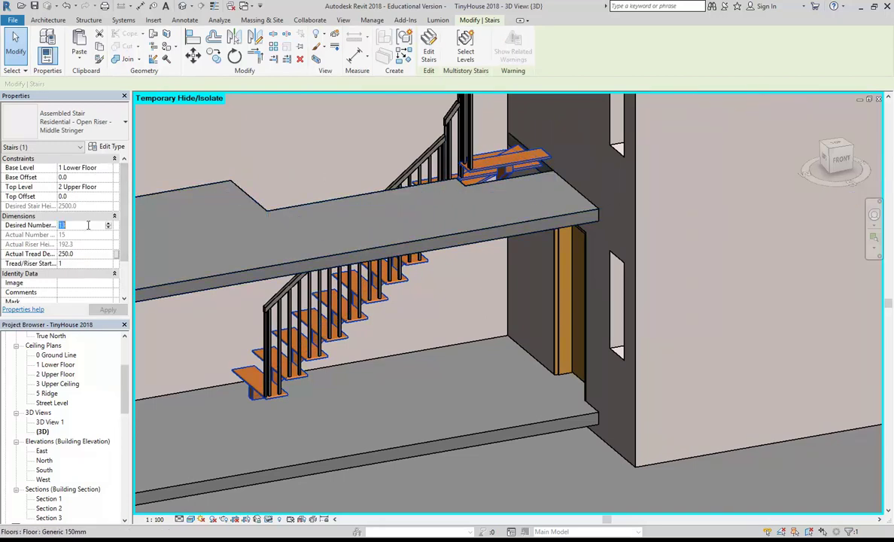
pyautogui.click(109, 225)
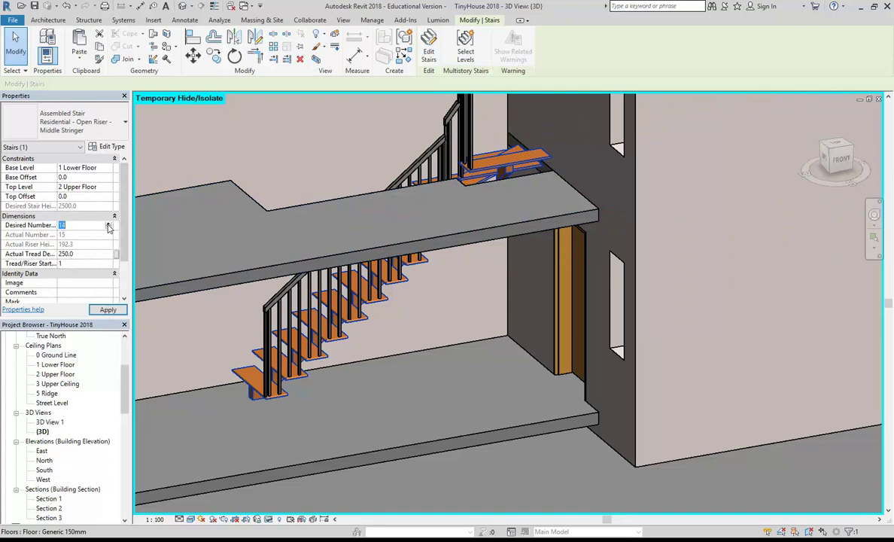
pyautogui.click(101, 311)
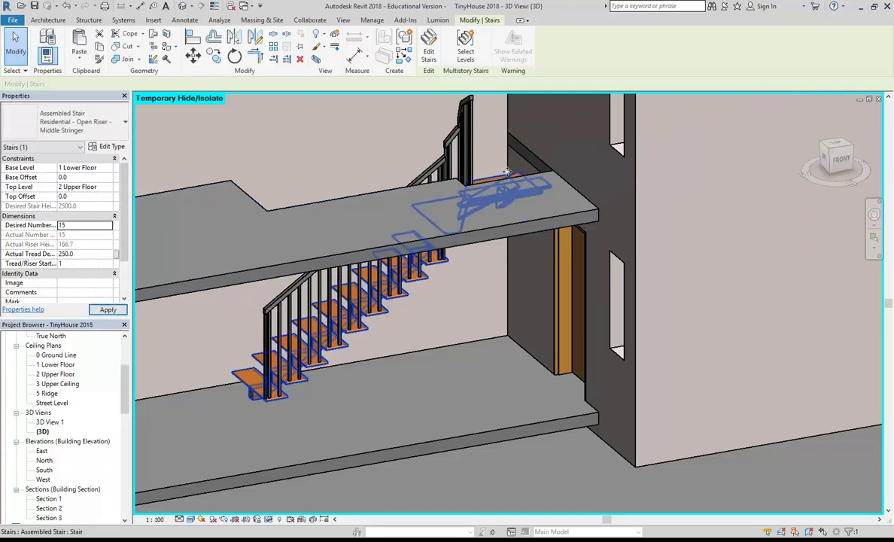
pyautogui.keyDown('shift'); pyautogui.moveTo(354, 193); pyautogui.dragTo(419, 330, button='middle'); pyautogui.keyUp('shift')
pyautogui.click(442, 403)
pyautogui.click(435, 319)
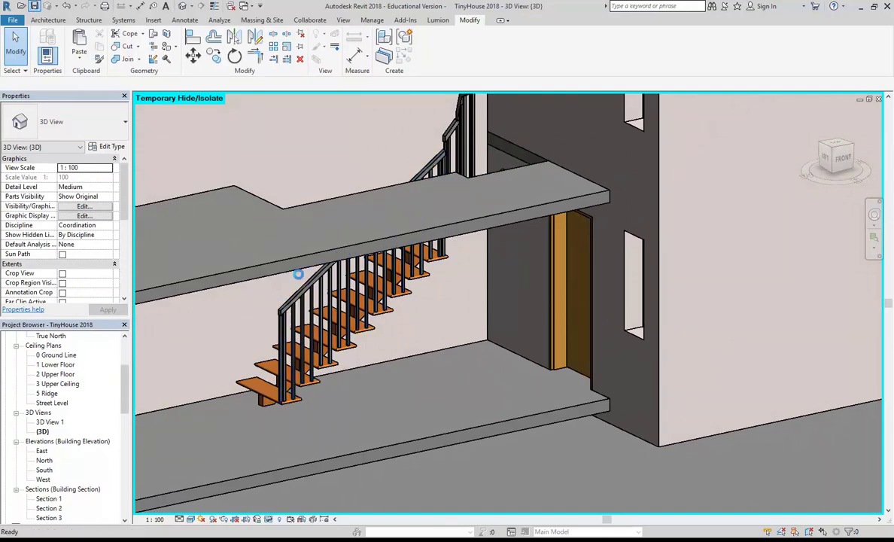
# Open the Railings project from the Sample Files folder
pyautogui.click(12, 20)
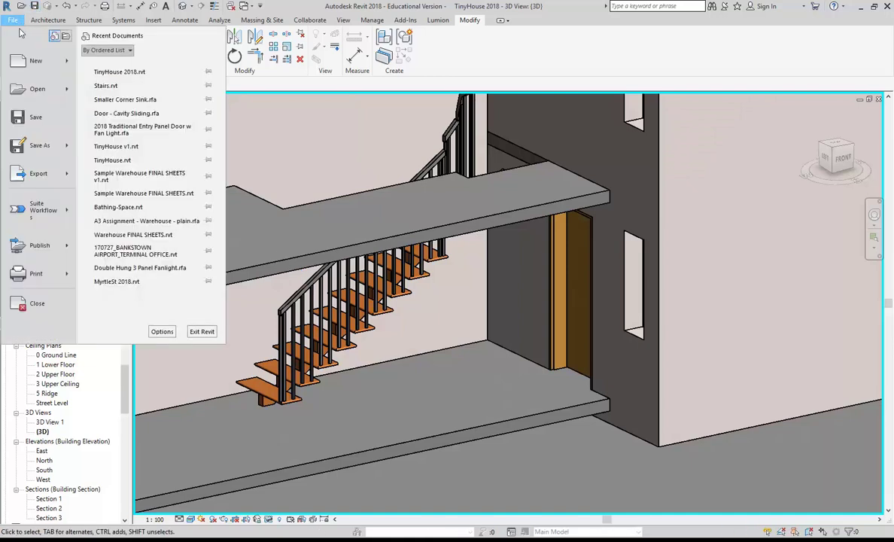
pyautogui.click(28, 95)
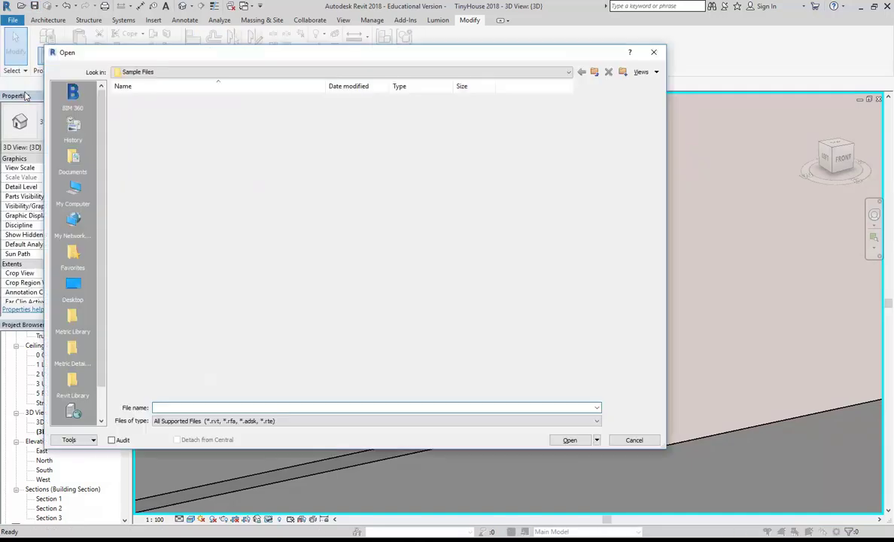
pyautogui.click(135, 108)
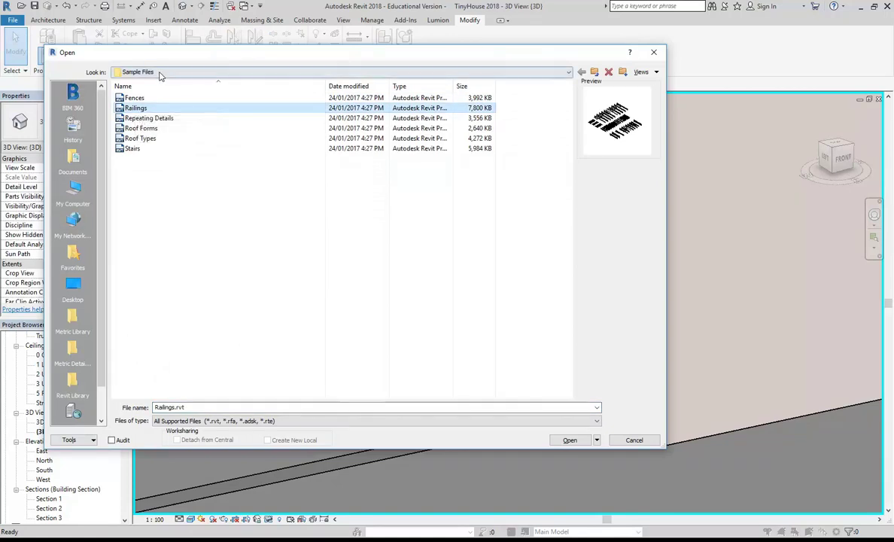
pyautogui.doubleClick(128, 110)
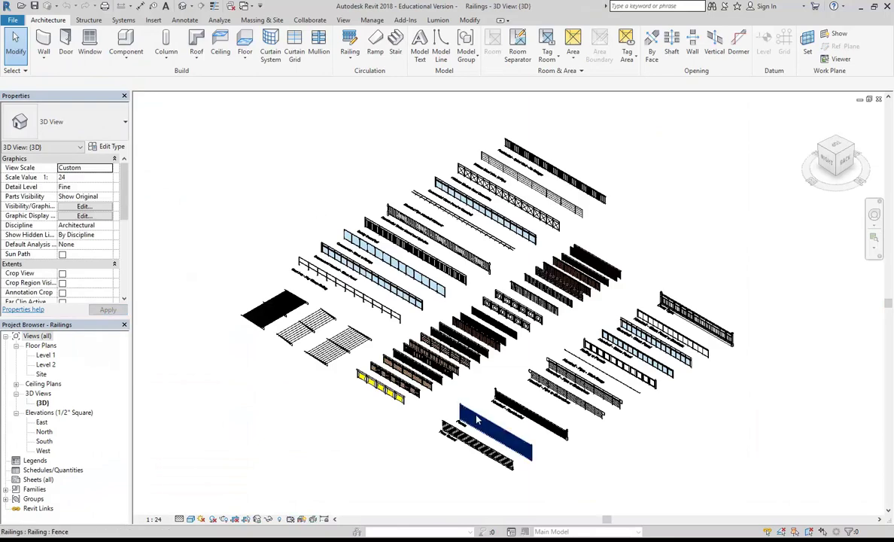
# Examine the timber and picket railings in the 3D view, including the orange horizontal-slat railing
pyautogui.scroll(3, 476, 422)
pyautogui.scroll(5, 476, 421)
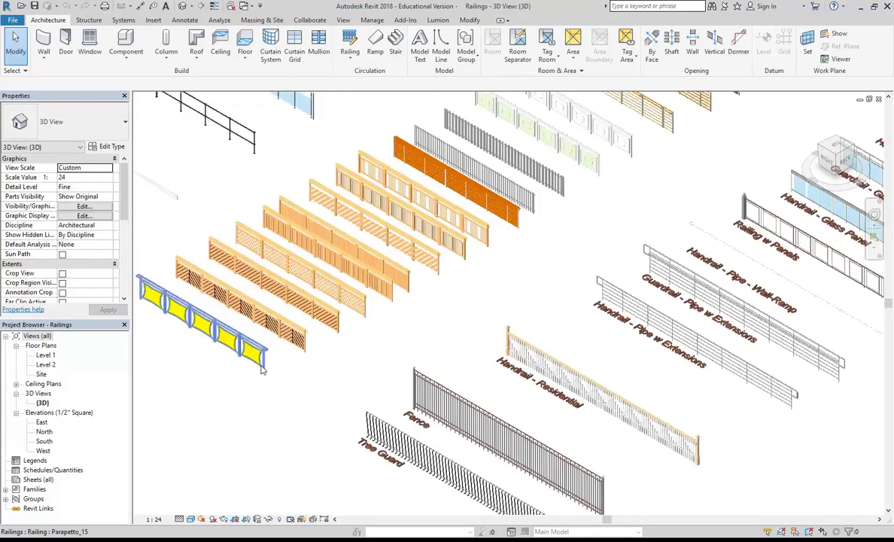
pyautogui.moveTo(224, 247); pyautogui.dragTo(316, 352, button='middle')
pyautogui.moveTo(265, 199); pyautogui.dragTo(219, 317, button='middle')
pyautogui.moveTo(381, 270); pyautogui.dragTo(291, 359, button='middle')
pyautogui.moveTo(401, 293); pyautogui.dragTo(221, 273, button='middle')
pyautogui.scroll(4, 290, 359)
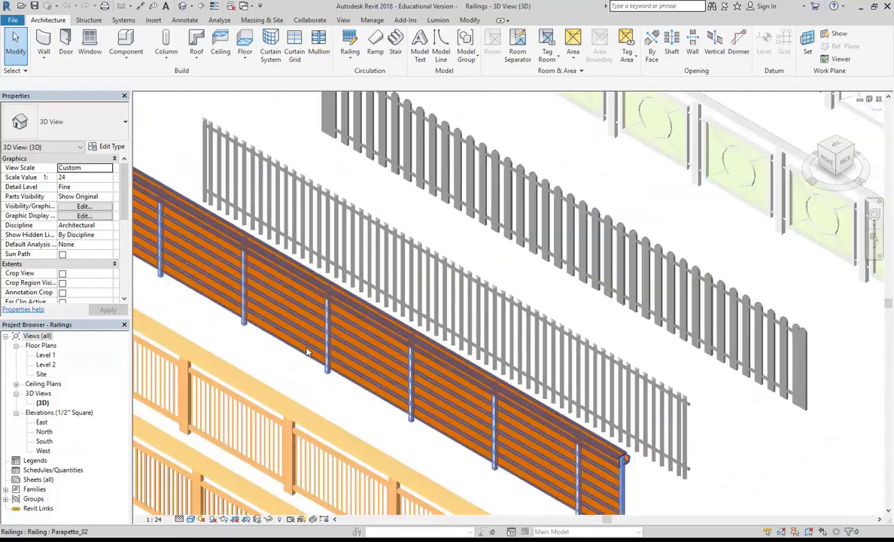
pyautogui.click(355, 393)
pyautogui.scroll(1, 359, 405)
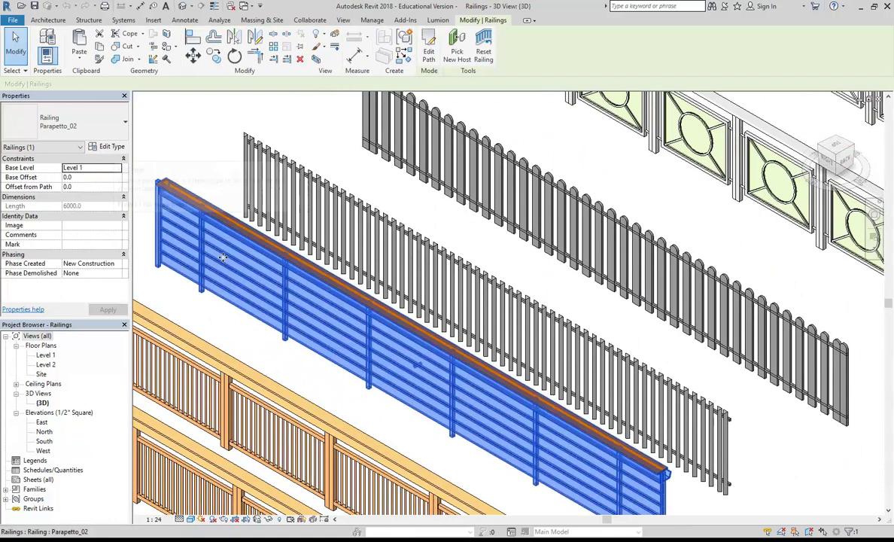
pyautogui.click(219, 159)
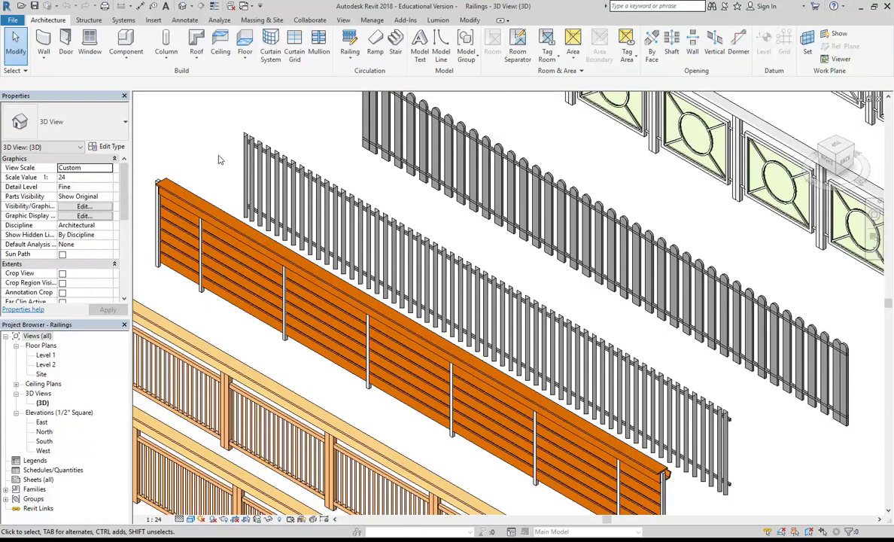
pyautogui.click(207, 207)
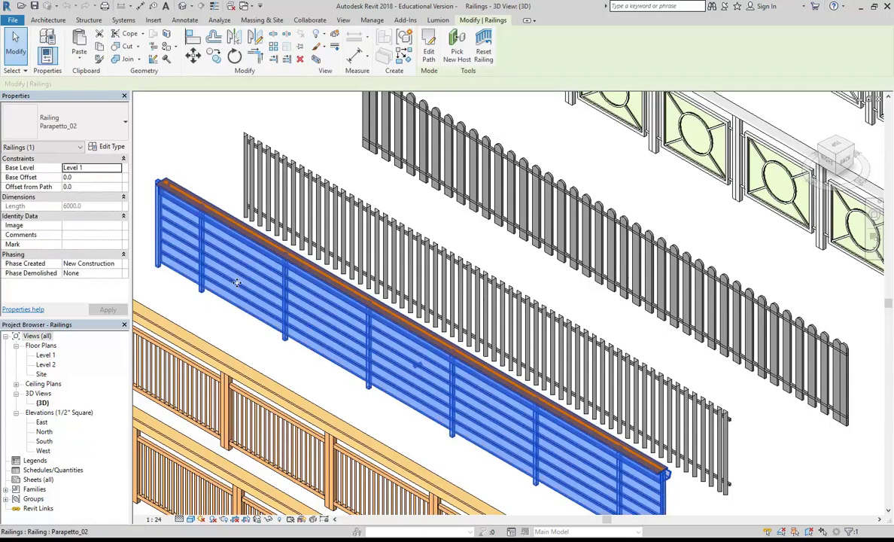
pyautogui.moveTo(240, 280); pyautogui.dragTo(250, 283, button='middle')
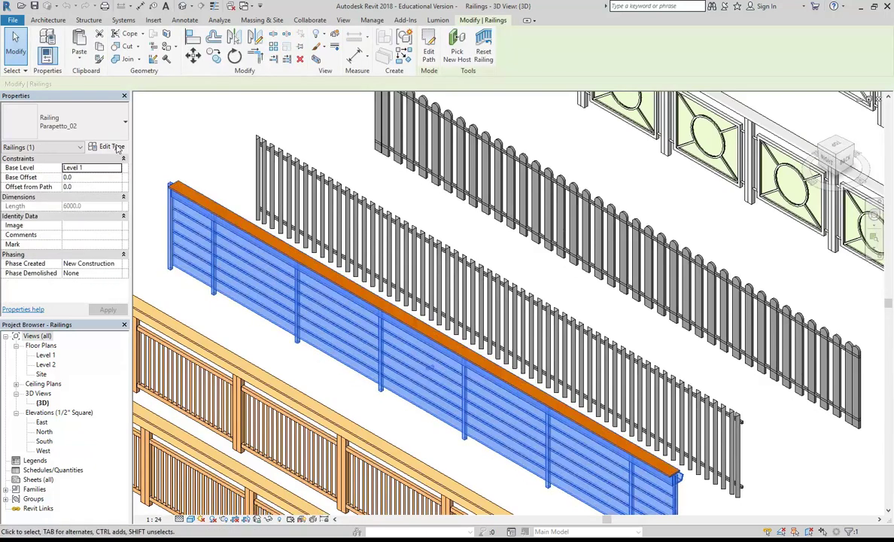
# Look over the remaining sample railings, including the glass, pipe, baluster and decorative panel types
pyautogui.click(216, 128)
pyautogui.scroll(-8, 217, 129)
pyautogui.moveTo(220, 135); pyautogui.dragTo(217, 283, button='middle')
pyautogui.scroll(2, 216, 286)
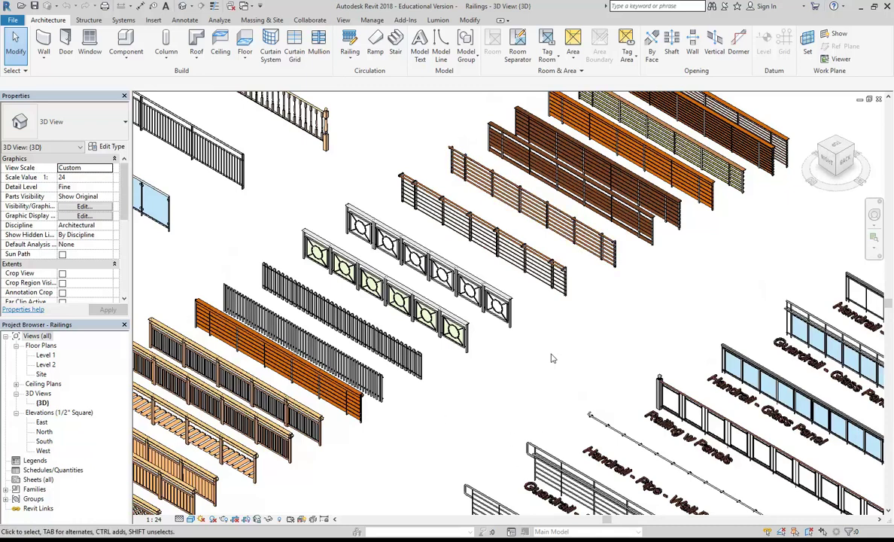
pyautogui.keyDown('shift'); pyautogui.moveTo(558, 359); pyautogui.dragTo(527, 291, button='middle'); pyautogui.keyUp('shift')
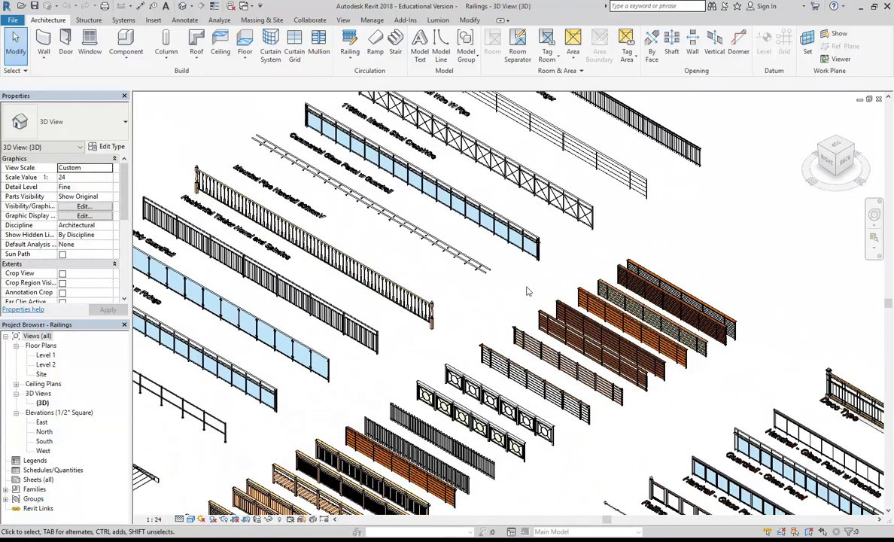
pyautogui.keyDown('shift'); pyautogui.moveTo(375, 365); pyautogui.dragTo(527, 303, button='middle'); pyautogui.keyUp('shift')
pyautogui.scroll(2, 419, 312)
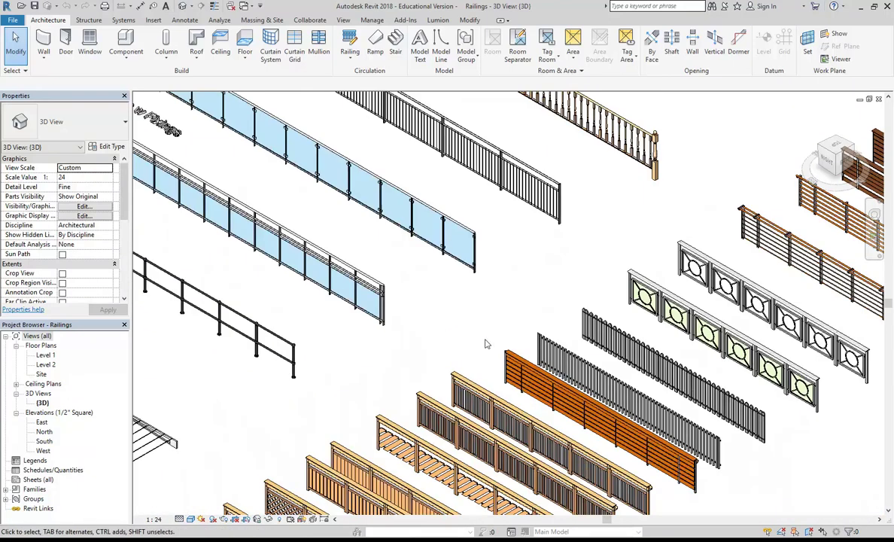
pyautogui.moveTo(471, 310); pyautogui.dragTo(362, 220, button='middle')
# Open the non-continuous rail structure of the horizontal-slat railing's type, Parapetto_02
pyautogui.click(415, 279)
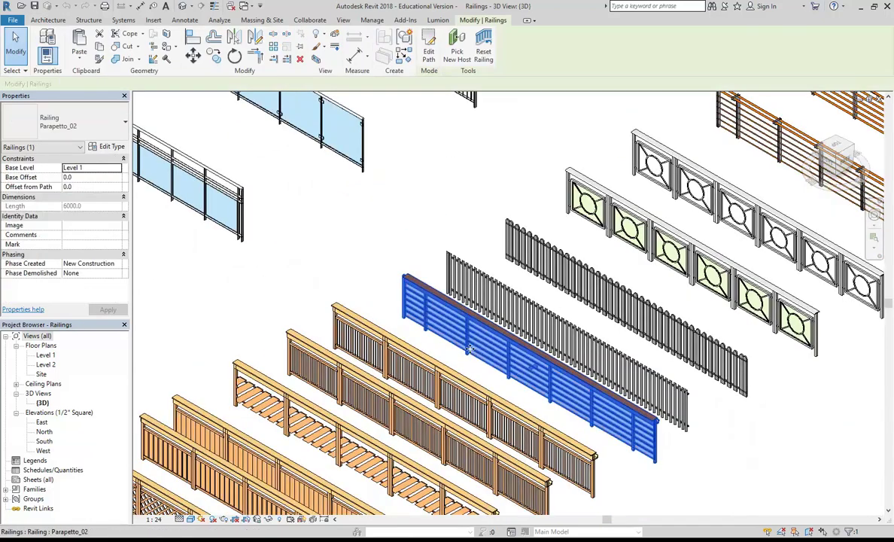
pyautogui.scroll(2, 451, 316)
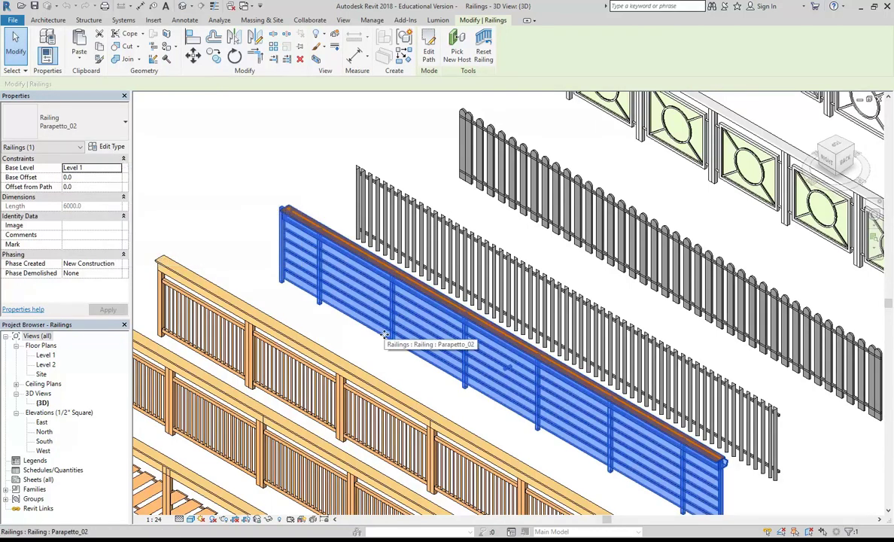
pyautogui.scroll(2, 380, 333)
pyautogui.scroll(-2, 380, 333)
pyautogui.click(108, 148)
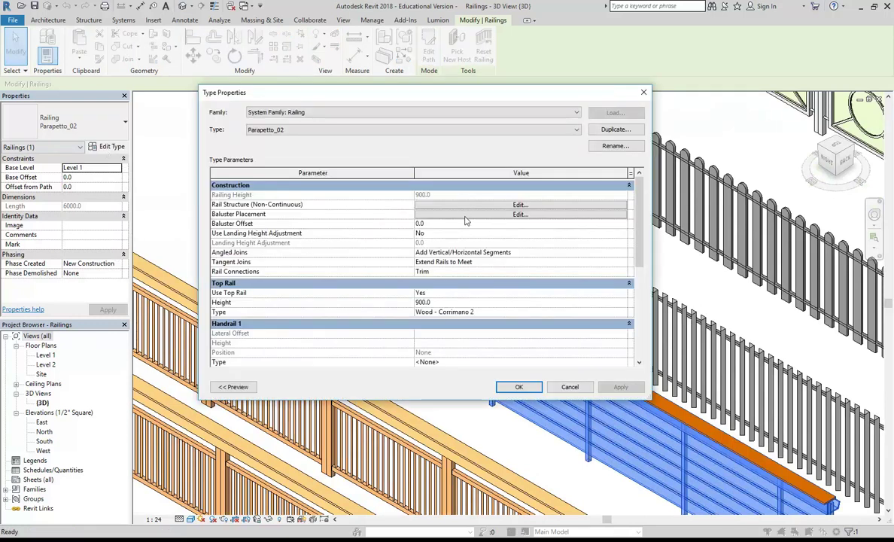
pyautogui.click(519, 204)
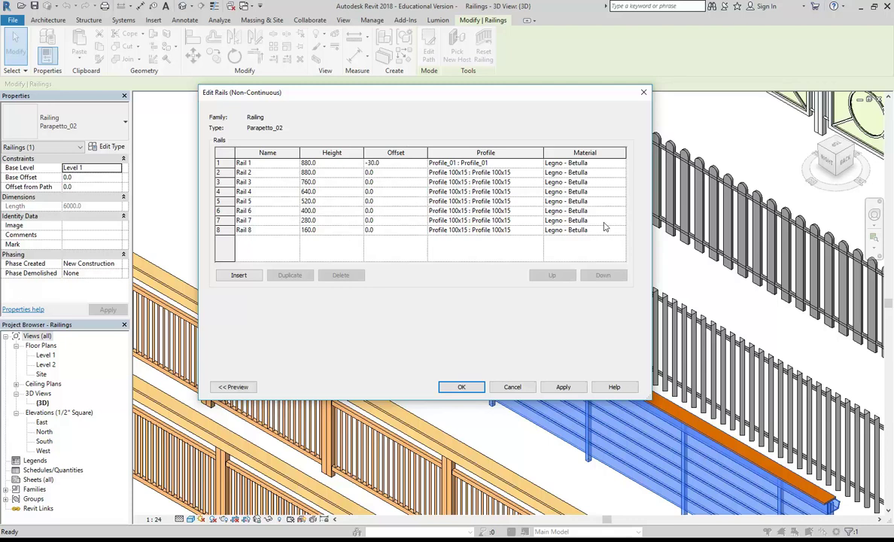
# Inspect the appearance of Rail 7's material, Legno - Betulla, and leave the rail structure without changes
pyautogui.click(571, 220)
pyautogui.click(621, 221)
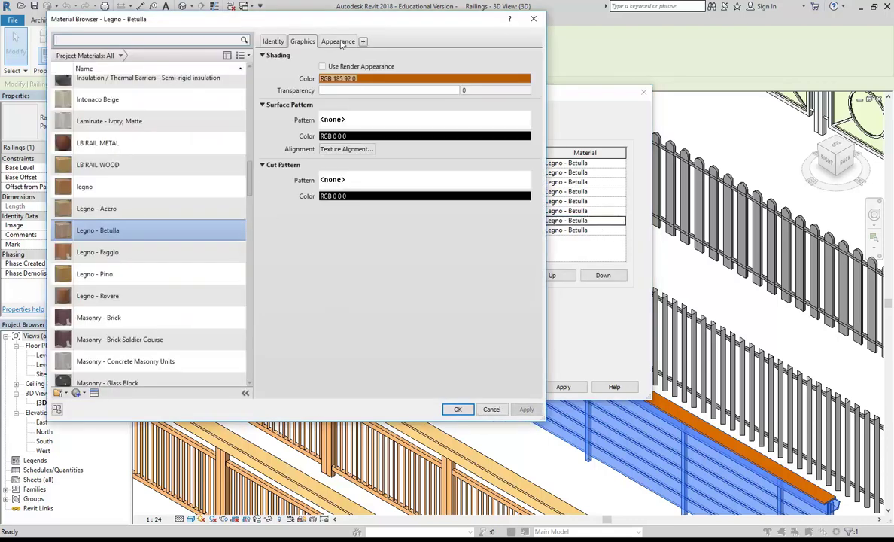
pyautogui.click(339, 42)
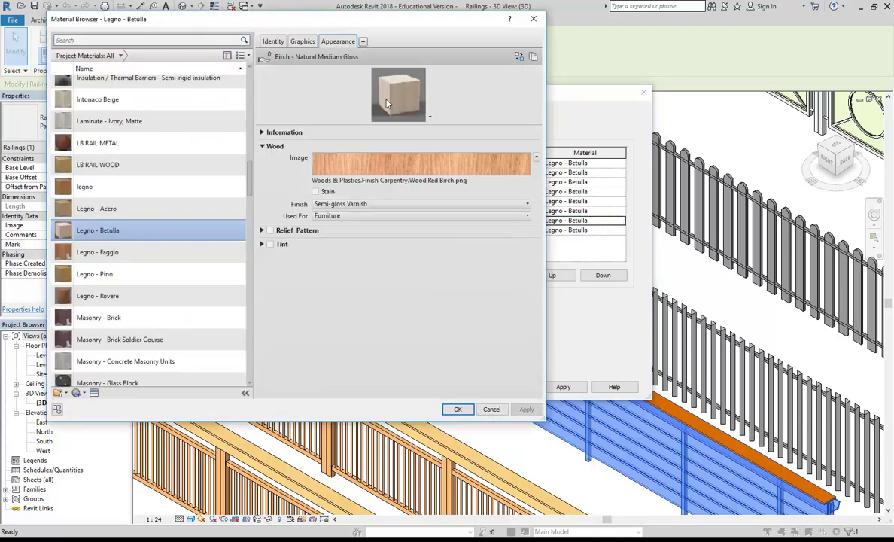
pyautogui.click(492, 410)
pyautogui.click(512, 386)
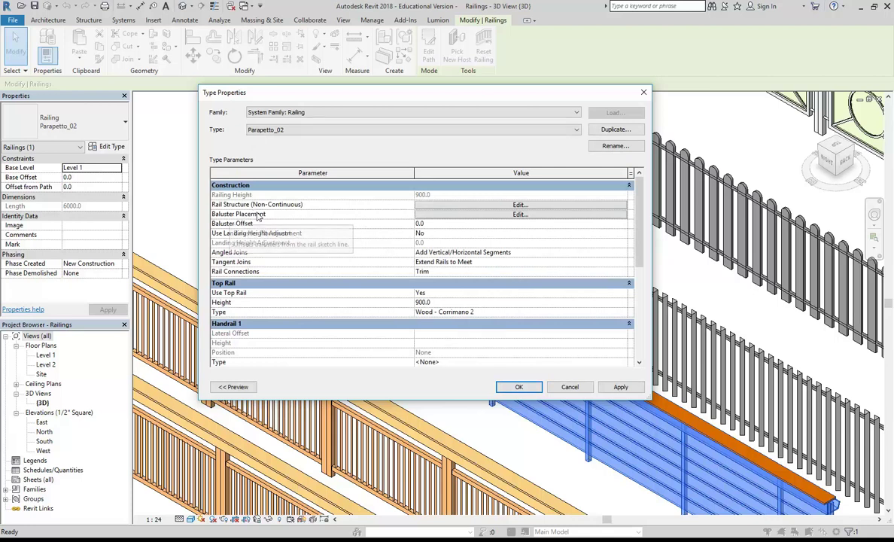
# Review the baluster placement of the Parapetto_02 railing type and close its type properties without changes
pyautogui.click(520, 215)
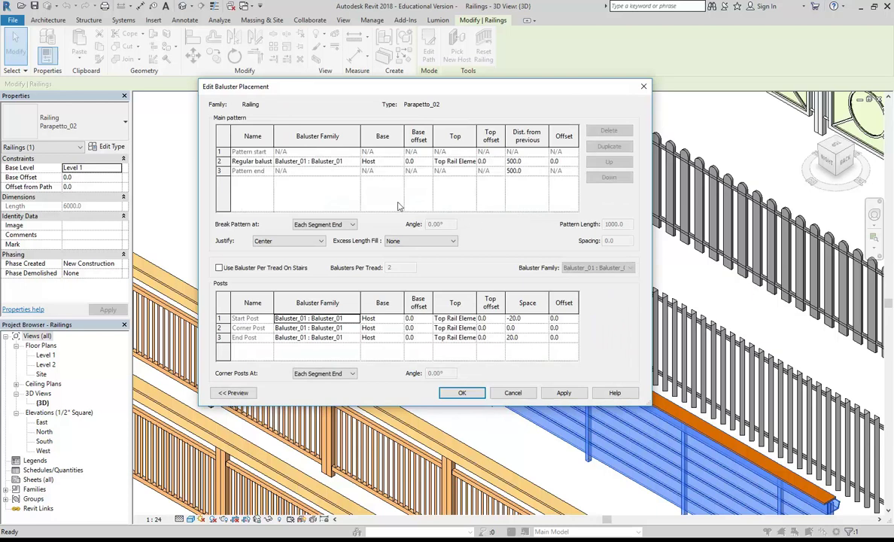
pyautogui.click(297, 161)
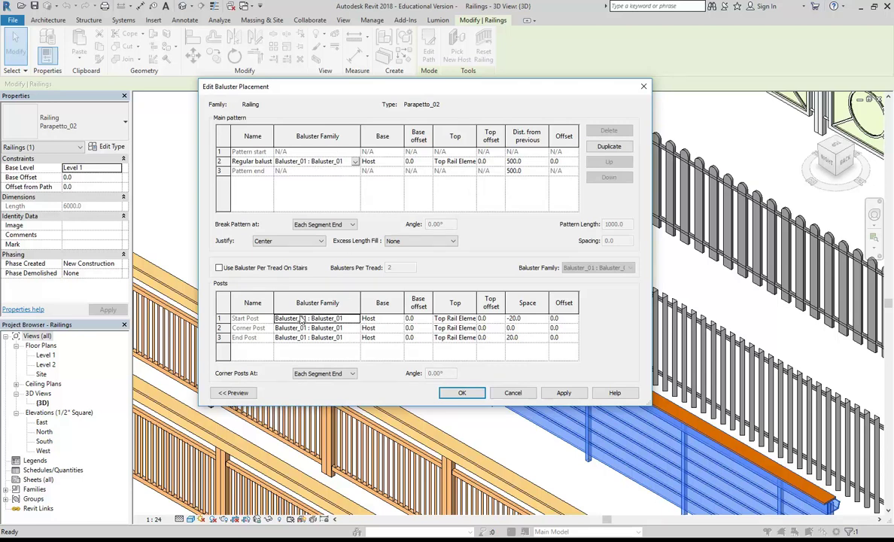
pyautogui.click(513, 394)
pyautogui.click(569, 386)
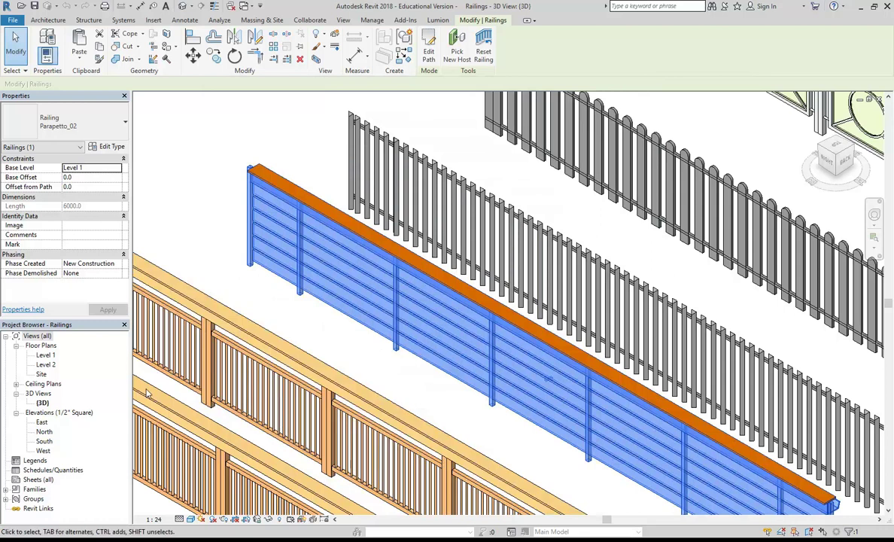
# Find the Baluster_01 type among the project's railing families and inspect its type properties without changes
pyautogui.doubleClick(33, 489)
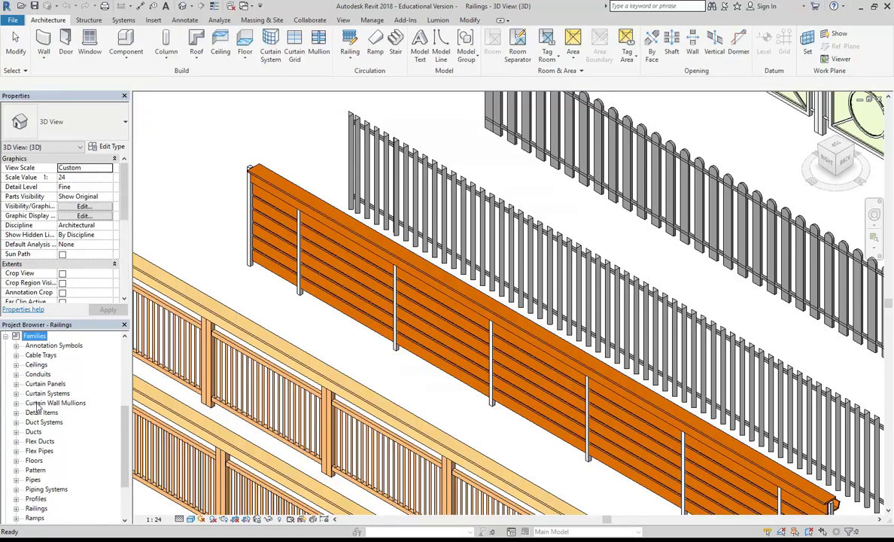
pyautogui.scroll(-1, 45, 406)
pyautogui.scroll(-2, 46, 410)
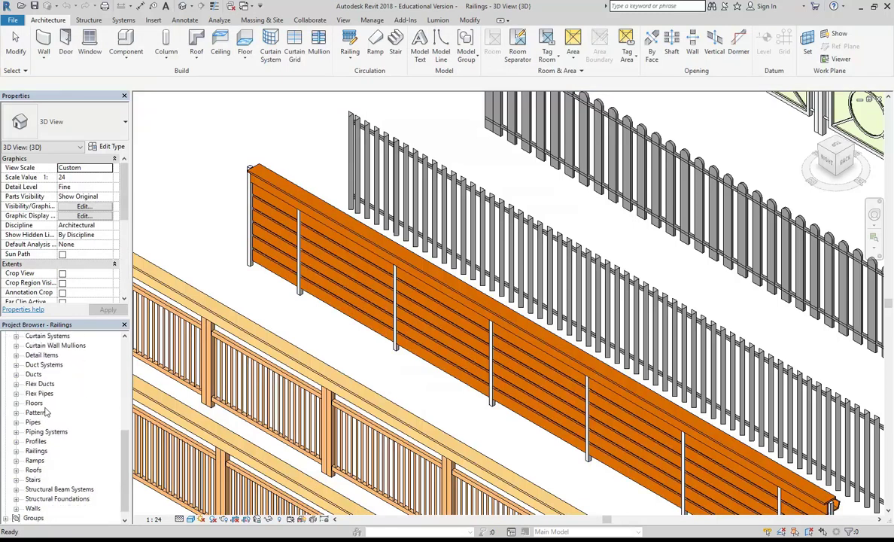
pyautogui.doubleClick(34, 452)
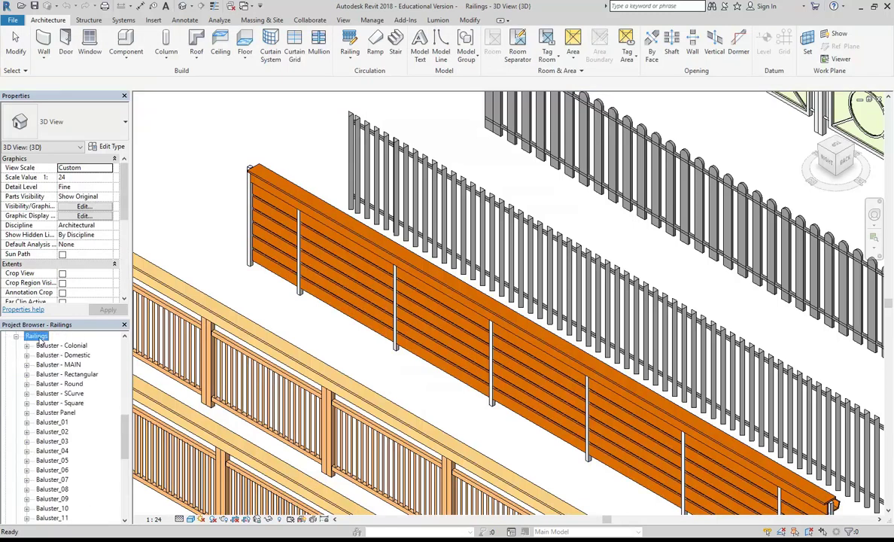
pyautogui.doubleClick(51, 423)
pyautogui.rightClick(55, 425)
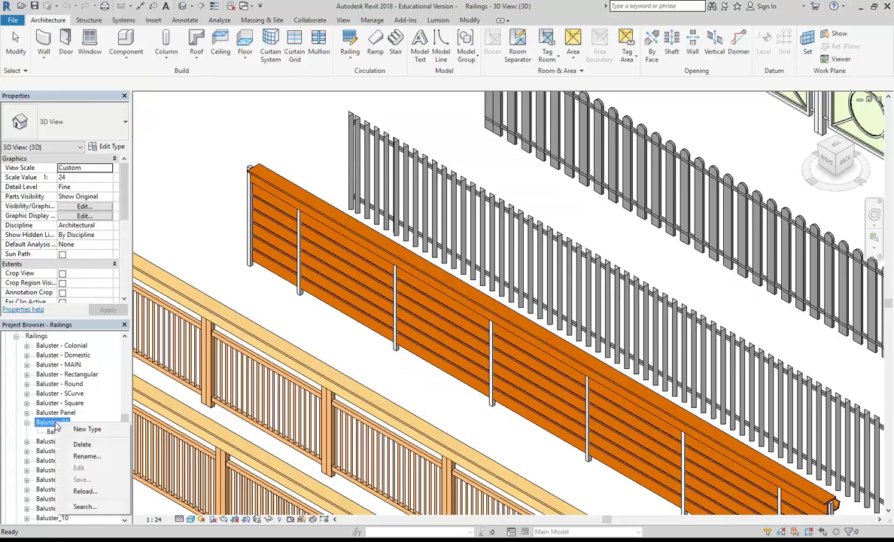
pyautogui.click(54, 431)
pyautogui.rightClick(56, 431)
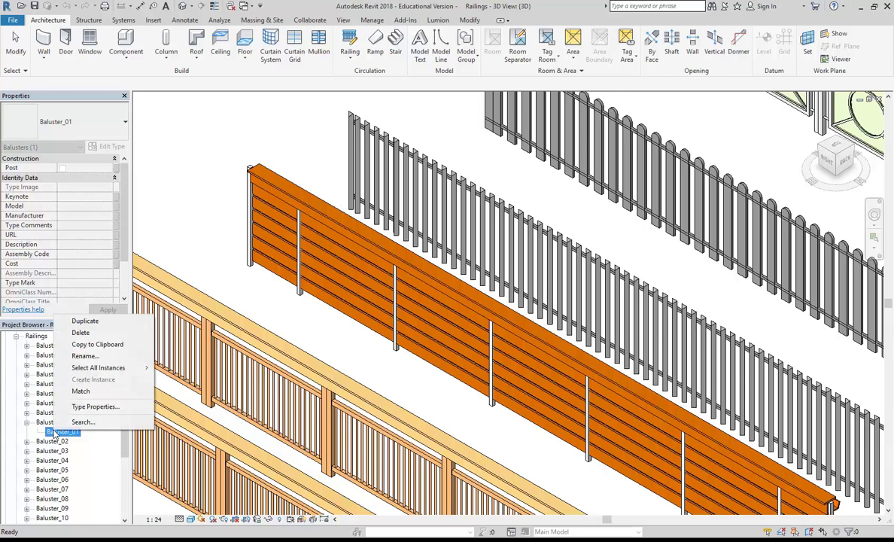
pyautogui.click(89, 407)
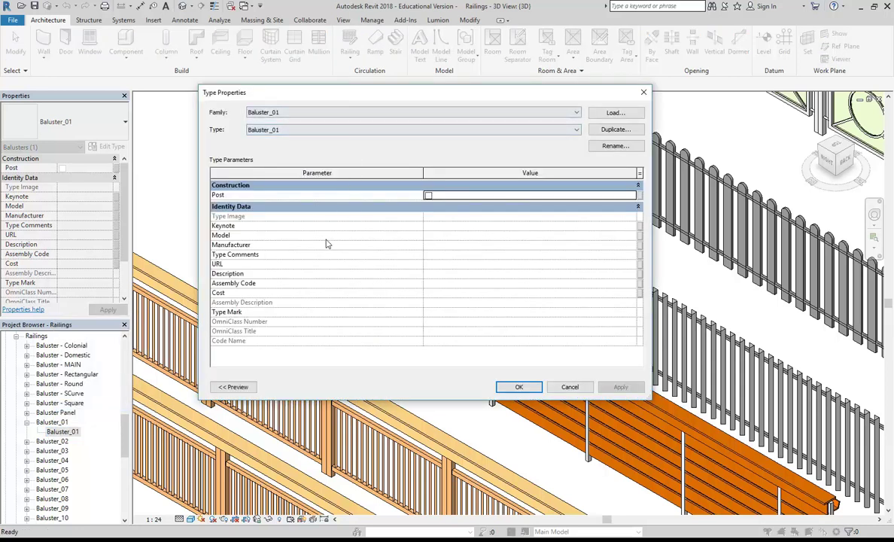
pyautogui.click(570, 387)
pyautogui.rightClick(50, 425)
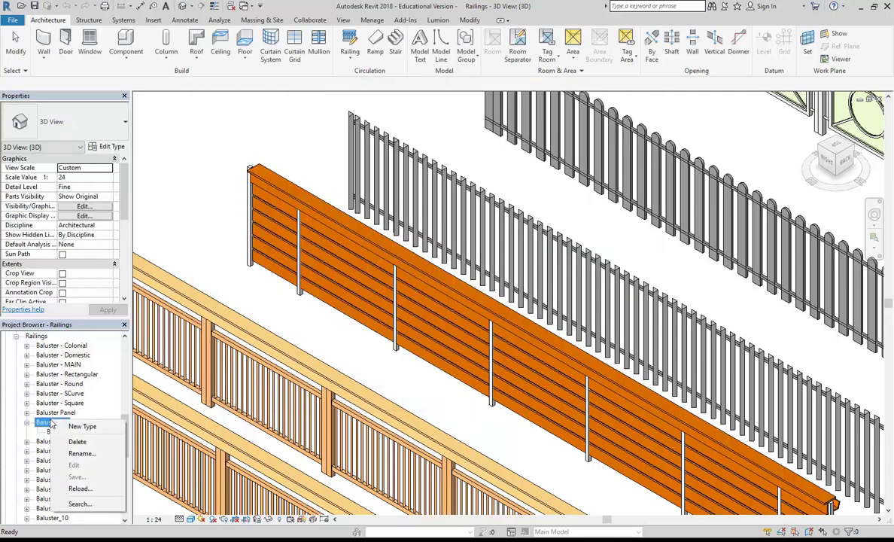
pyautogui.click(34, 433)
pyautogui.click(63, 434)
pyautogui.rightClick(62, 434)
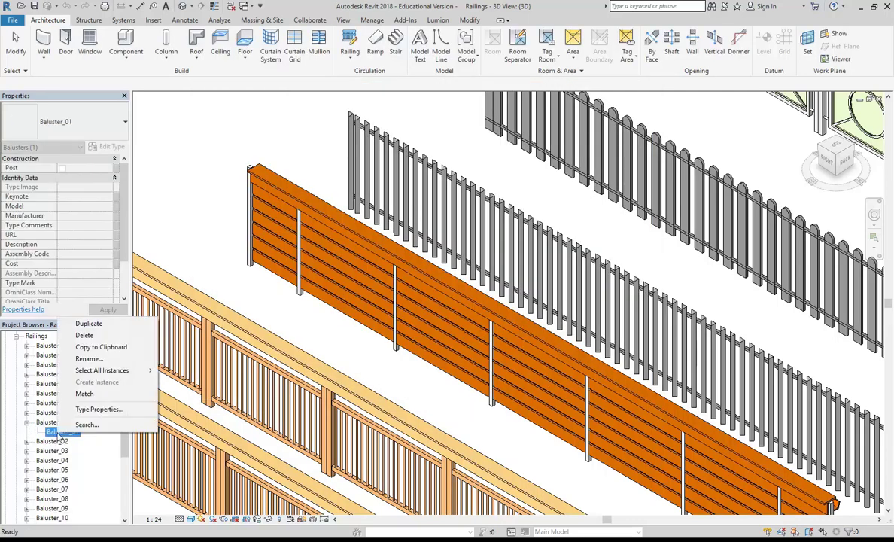
pyautogui.click(51, 422)
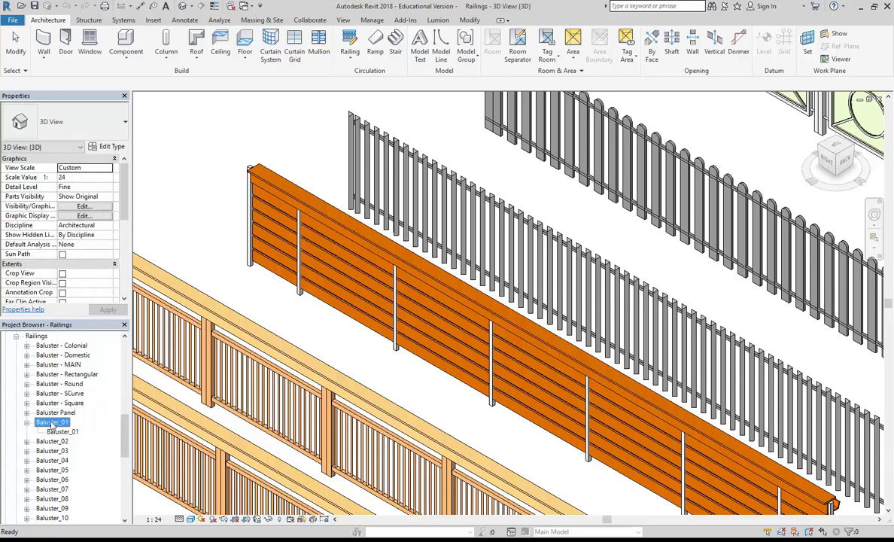
pyautogui.rightClick(65, 423)
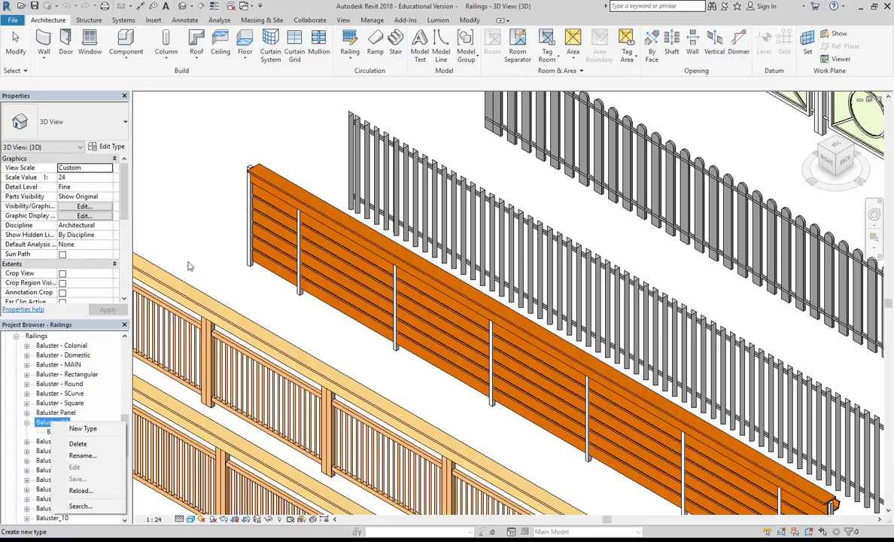
pyautogui.click(175, 246)
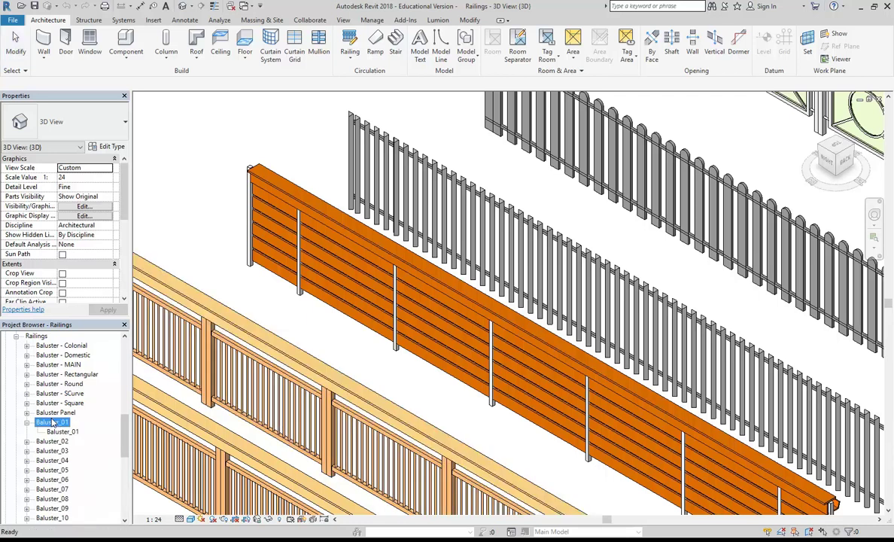
# Check which baluster family the Parapetto_02 railing type uses in its baluster placement, and leave the type without changes
pyautogui.click(335, 308)
pyautogui.moveTo(352, 328); pyautogui.dragTo(347, 356, button='middle')
pyautogui.scroll(1, 346, 355)
pyautogui.scroll(-1, 347, 356)
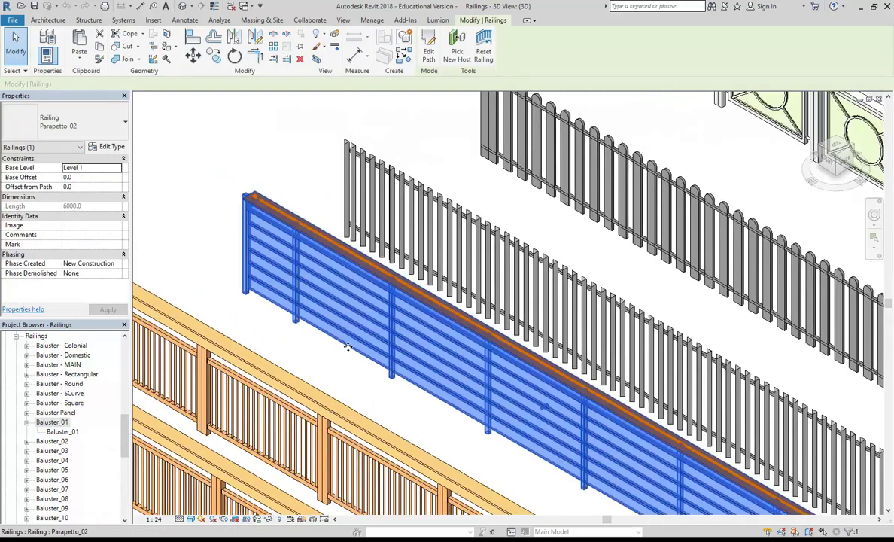
pyautogui.click(111, 147)
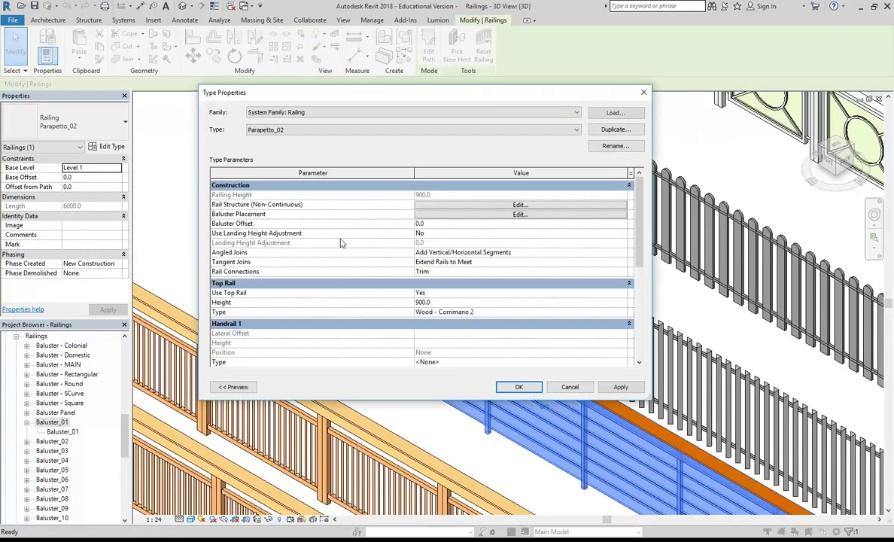
pyautogui.click(521, 214)
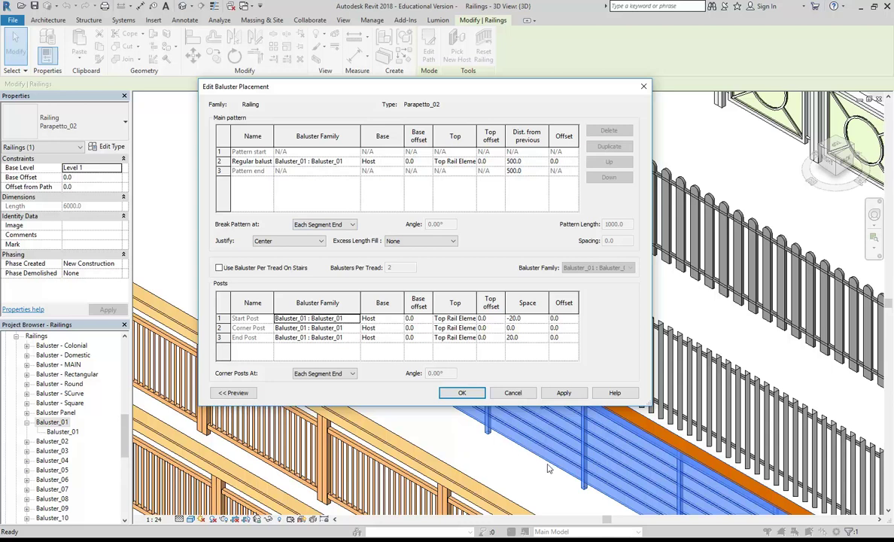
pyautogui.moveTo(451, 87); pyautogui.dragTo(266, 16)
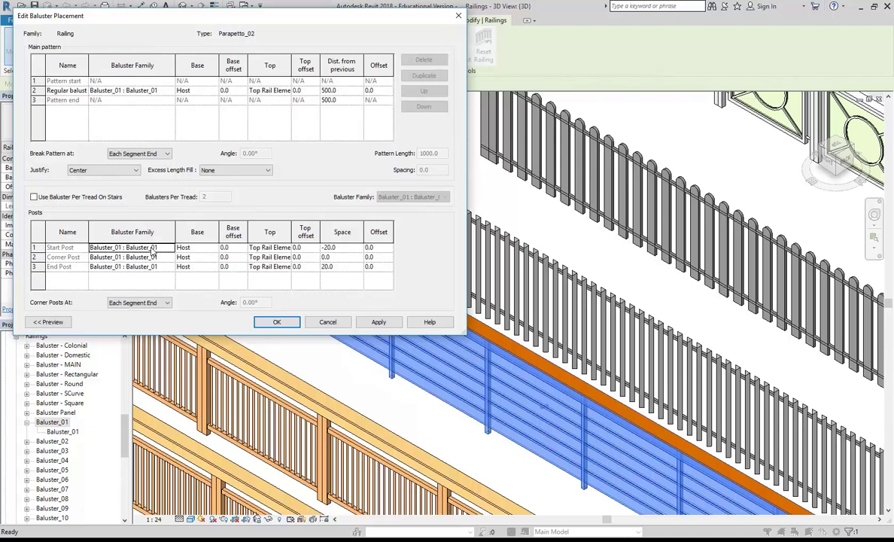
pyautogui.click(328, 322)
pyautogui.click(381, 315)
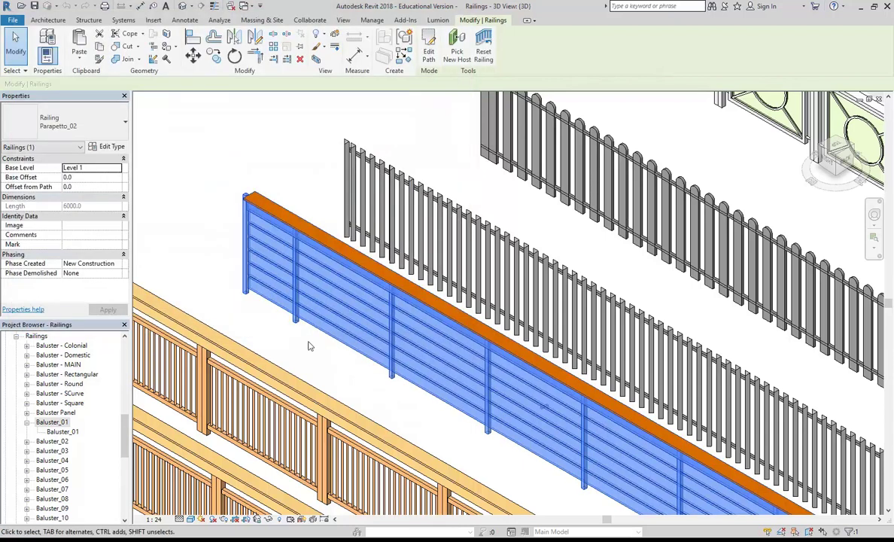
# Copy the horizontal-slat Parapetto_02 railing to the clipboard
pyautogui.click(299, 342)
pyautogui.scroll(-5, 297, 339)
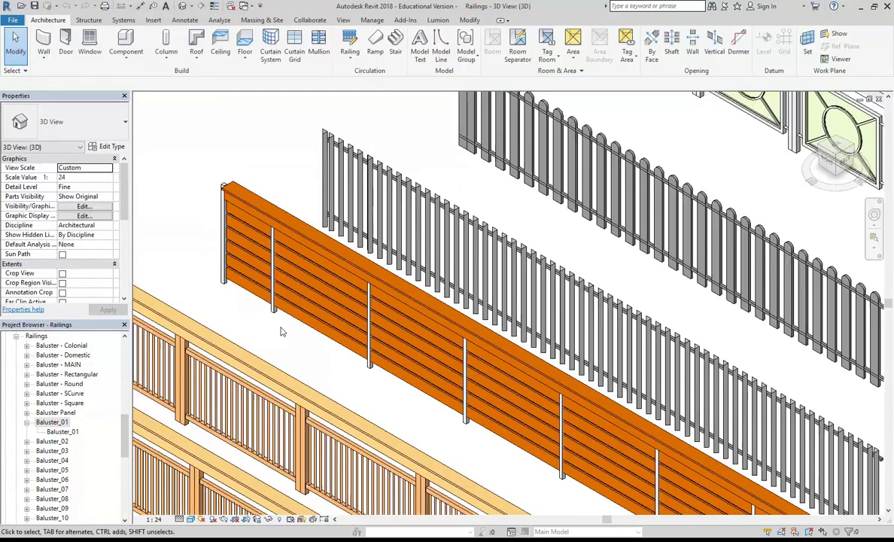
pyautogui.click(281, 331)
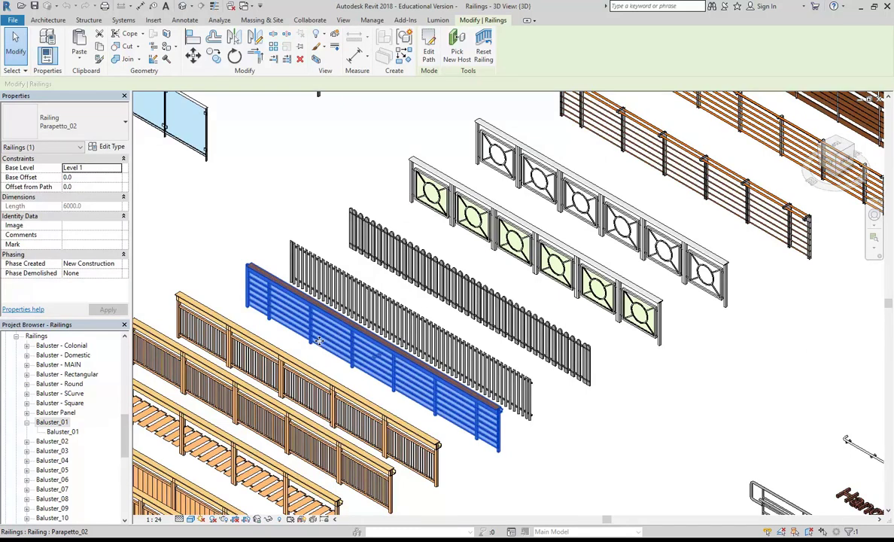
pyautogui.scroll(5, 319, 341)
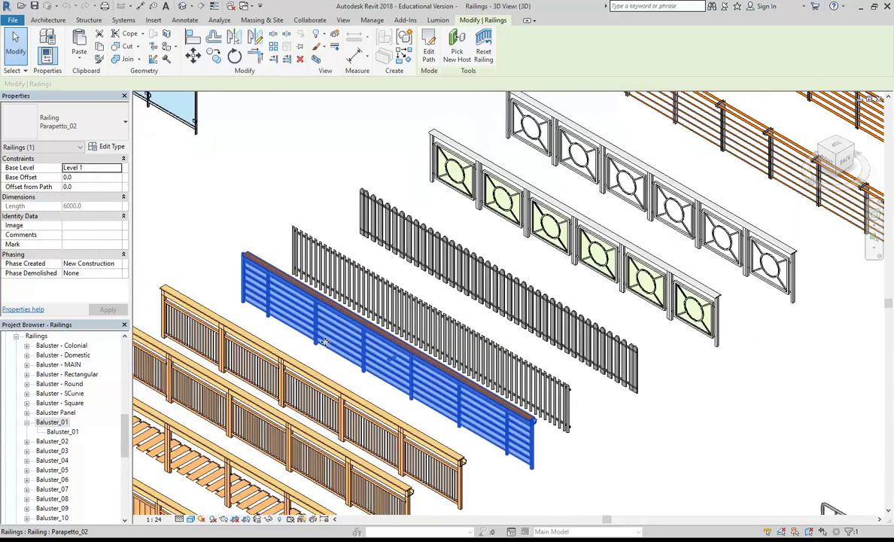
pyautogui.moveTo(324, 342); pyautogui.dragTo(312, 319, button='middle')
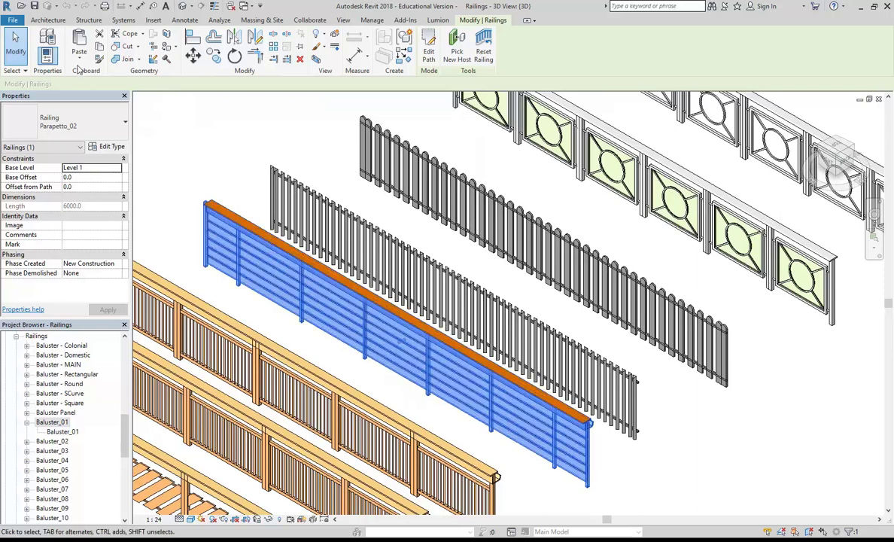
pyautogui.click(98, 47)
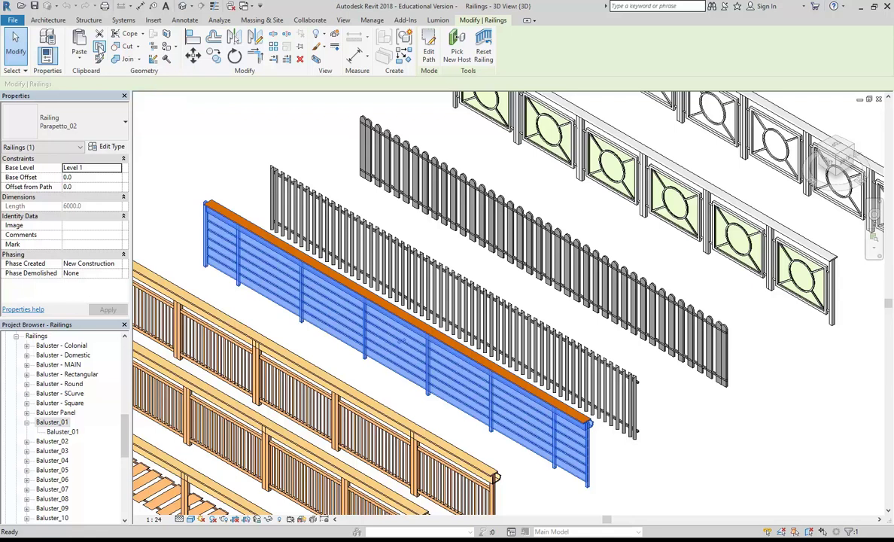
# Switch to the TinyHouse 2018 3D view and paste the copied Parapetto_02 railing beside the house
pyautogui.click(243, 8)
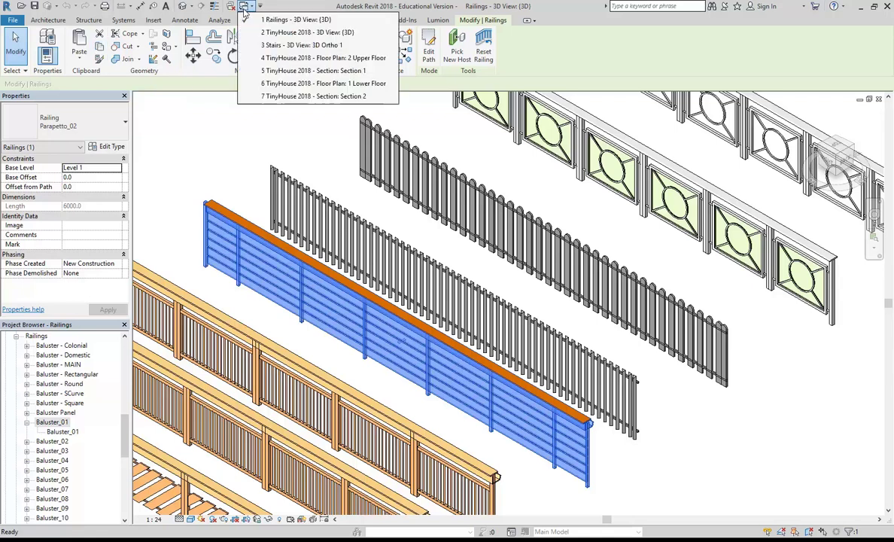
pyautogui.click(272, 33)
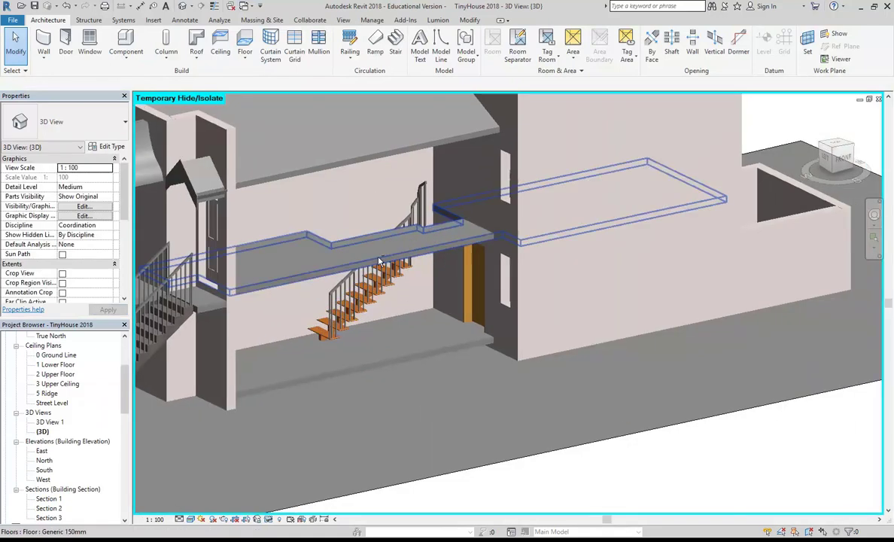
pyautogui.keyDown('shift'); pyautogui.moveTo(379, 262); pyautogui.dragTo(329, 340, button='middle'); pyautogui.keyUp('shift')
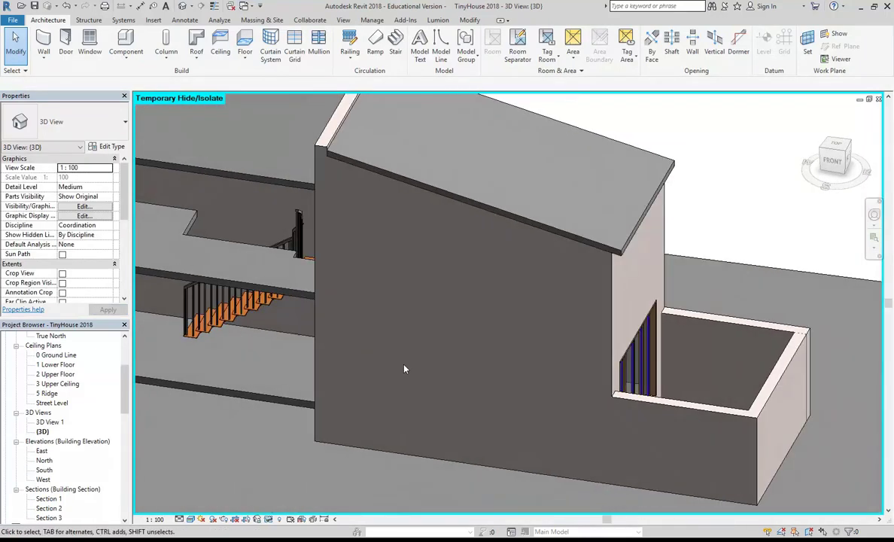
pyautogui.click(469, 20)
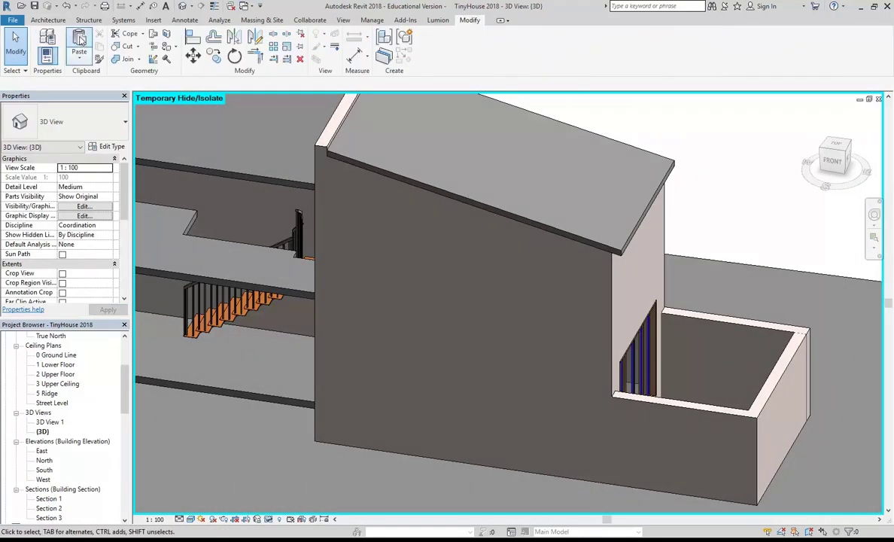
pyautogui.click(80, 38)
pyautogui.click(515, 317)
pyautogui.moveTo(400, 292); pyautogui.dragTo(281, 217, button='middle')
pyautogui.click(706, 433)
pyautogui.click(654, 398)
# Open the 2 Upper Floor plan at the house's end wall next to the walled terrace
pyautogui.keyDown('shift'); pyautogui.moveTo(654, 398); pyautogui.dragTo(275, 306, button='middle'); pyautogui.keyUp('shift')
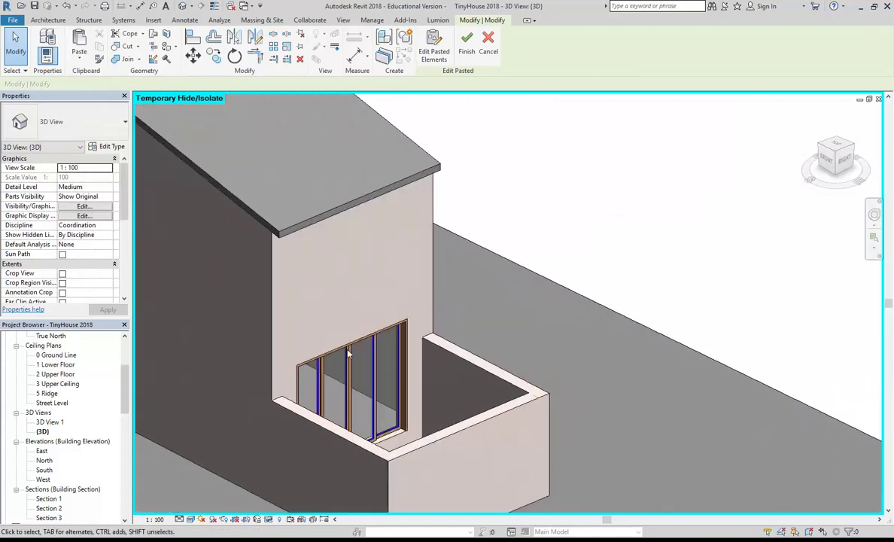
pyautogui.moveTo(125, 396); pyautogui.dragTo(124, 365)
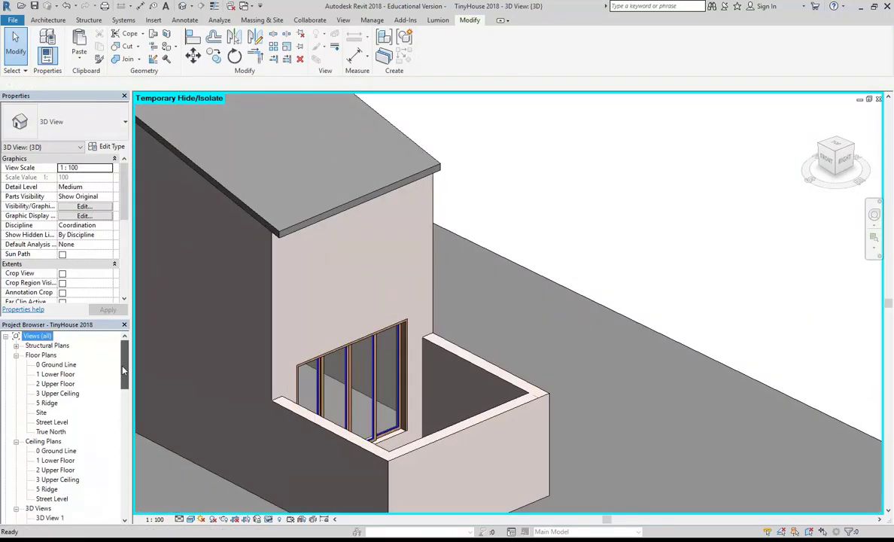
pyautogui.click(54, 385)
pyautogui.doubleClick(55, 385)
pyautogui.moveTo(696, 326); pyautogui.dragTo(324, 283, button='middle')
pyautogui.scroll(2, 434, 285)
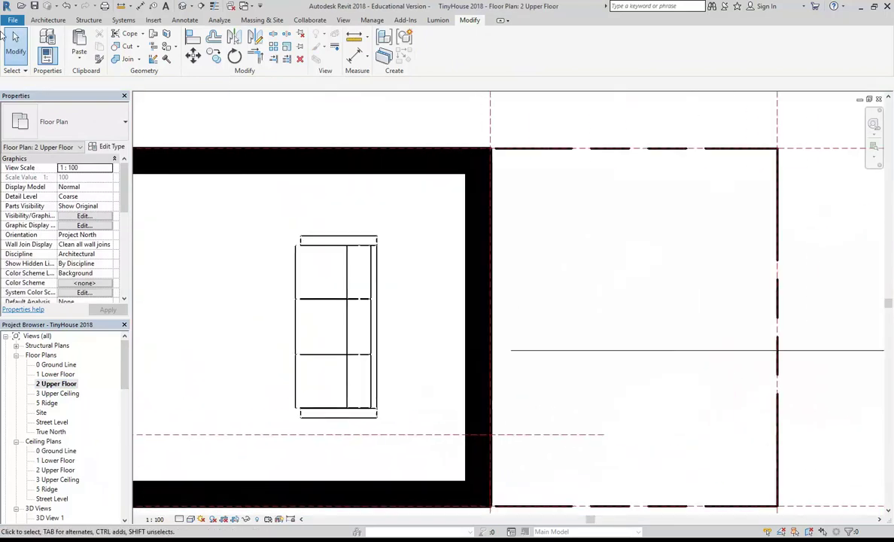
# Place a Sliding Door - 4 Panel (AUS), Type 1, centred in the end wall facing the terrace on 2 Upper Floor
pyautogui.click(48, 20)
pyautogui.click(63, 42)
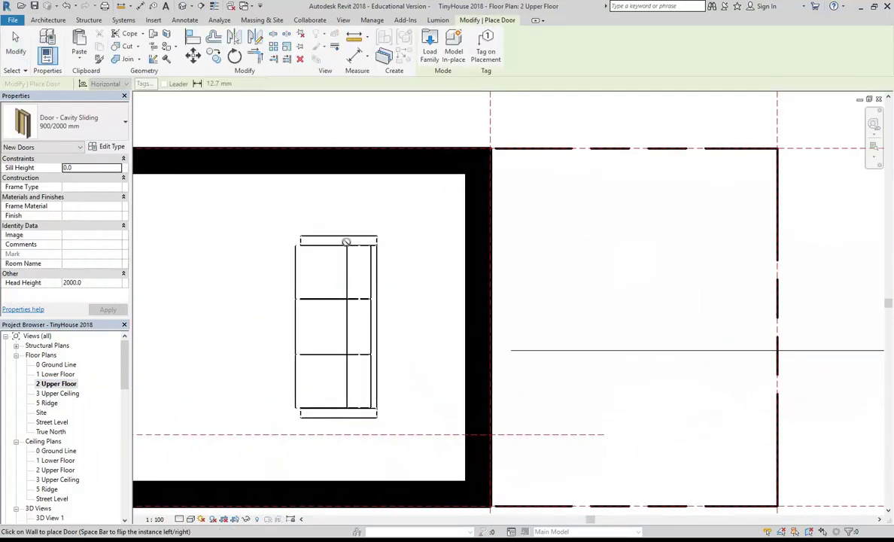
pyautogui.click(72, 122)
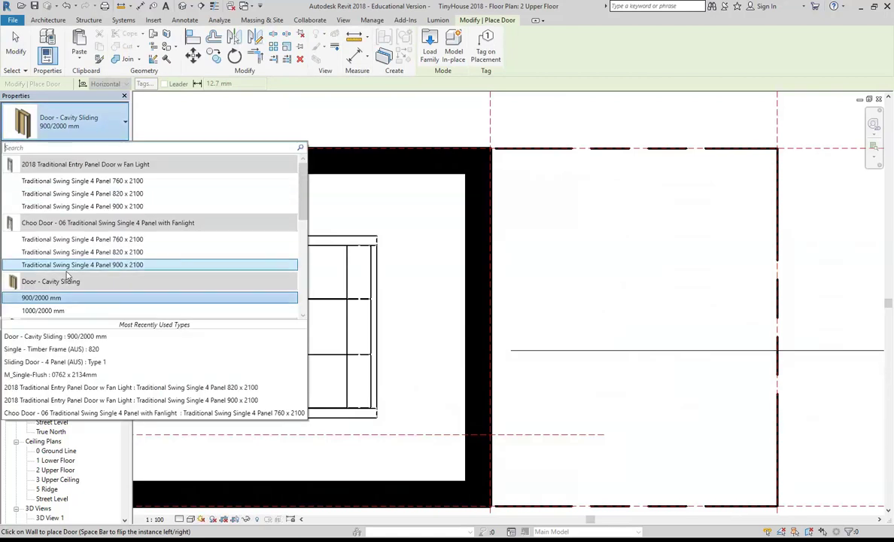
pyautogui.scroll(-10, 56, 225)
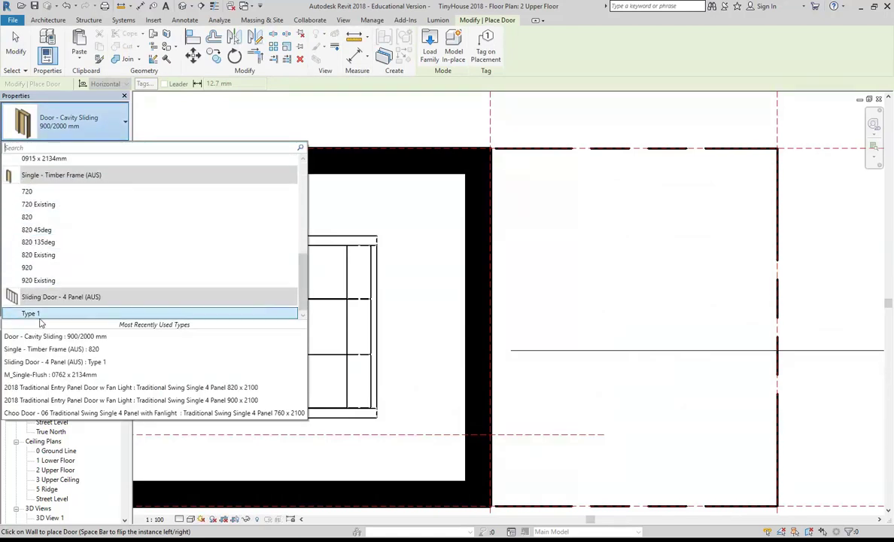
pyautogui.click(30, 313)
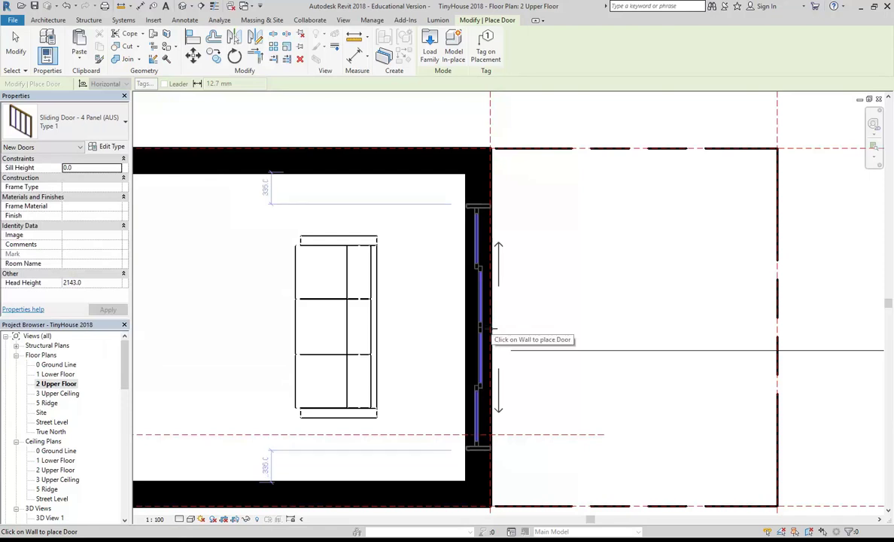
pyautogui.click(491, 329)
# Create a rectangular Generic 150mm floor, 3250 mm by about 951 mm, outside the sliding door on 2 Upper Floor and view it in 3D
pyautogui.click(47, 20)
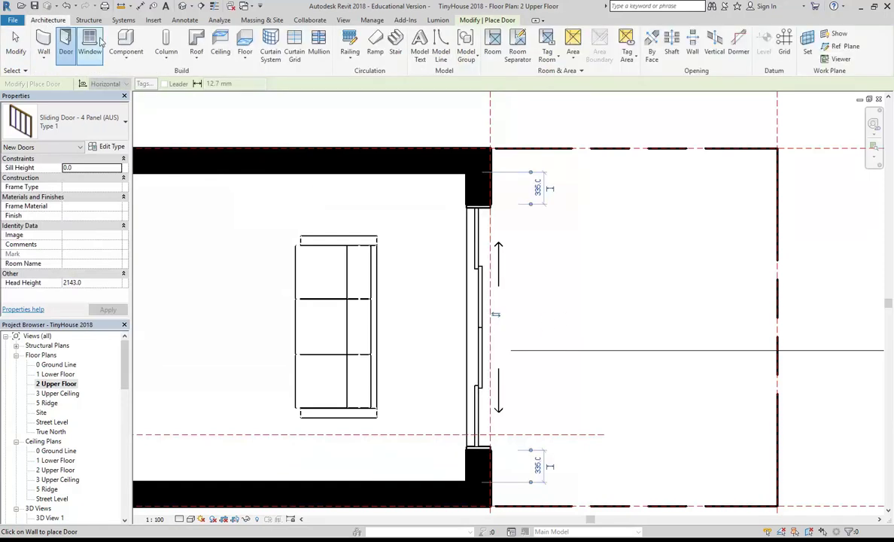
pyautogui.click(243, 41)
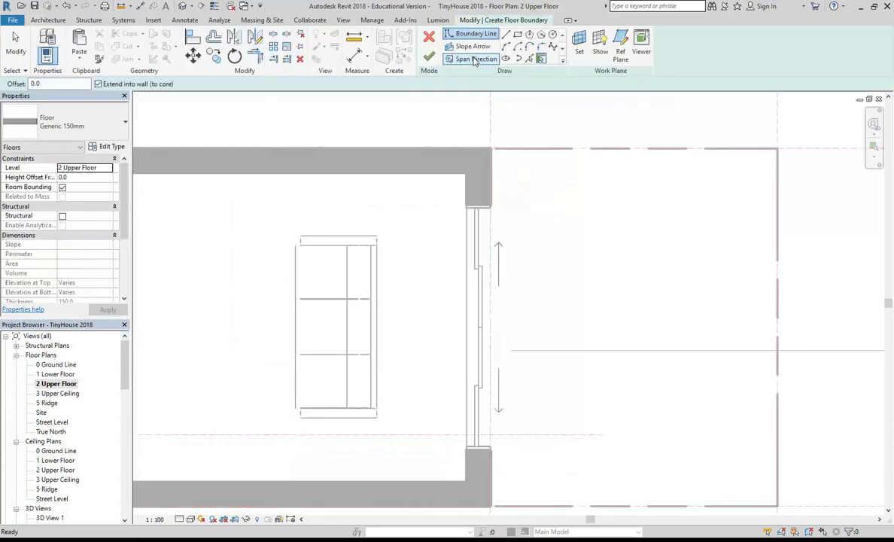
pyautogui.click(506, 35)
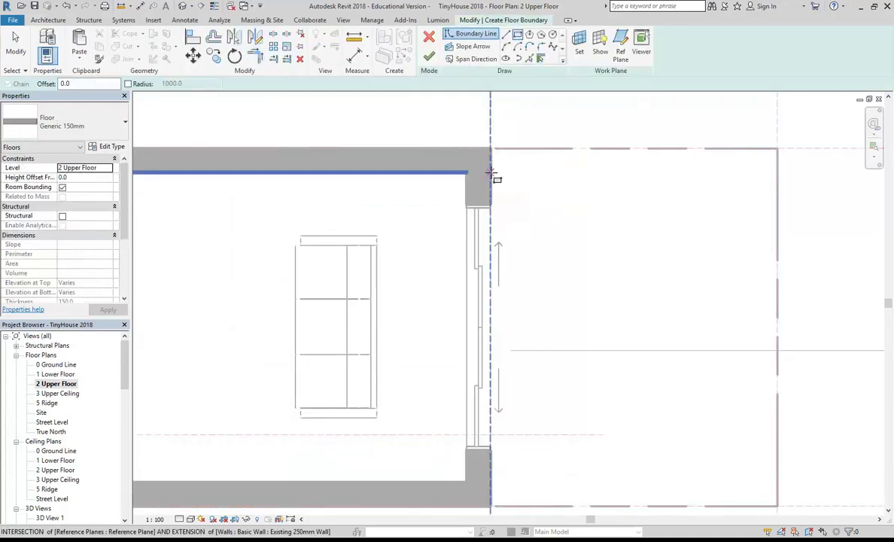
pyautogui.click(491, 173)
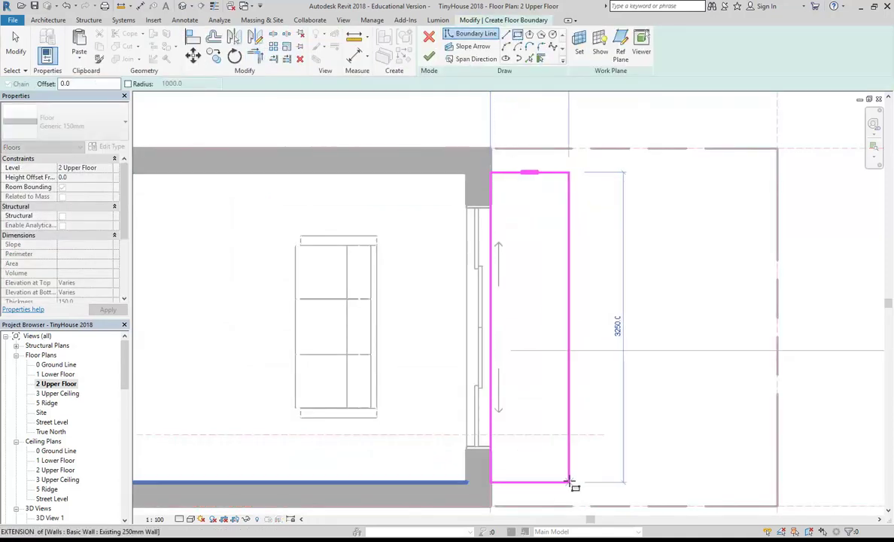
pyautogui.click(581, 482)
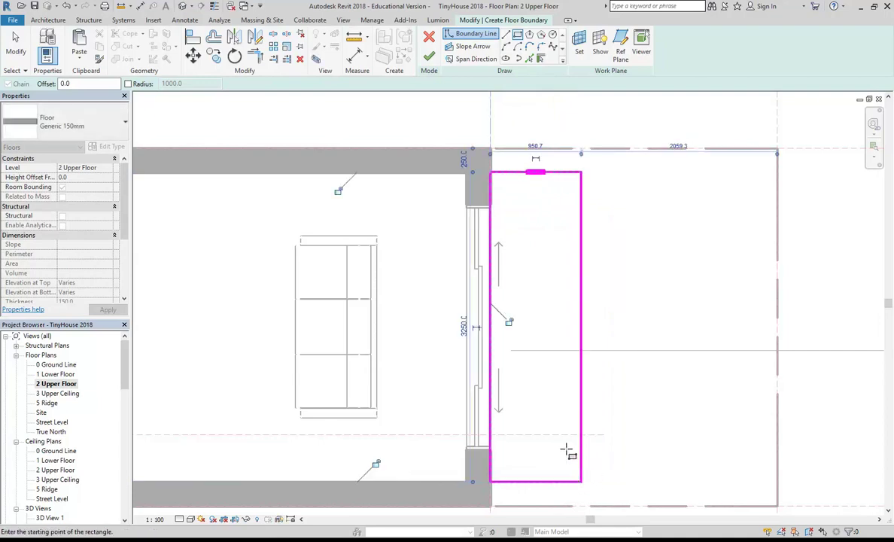
pyautogui.press('Escape')
pyautogui.moveTo(545, 443); pyautogui.dragTo(474, 435, button='middle')
pyautogui.scroll(1, 475, 427)
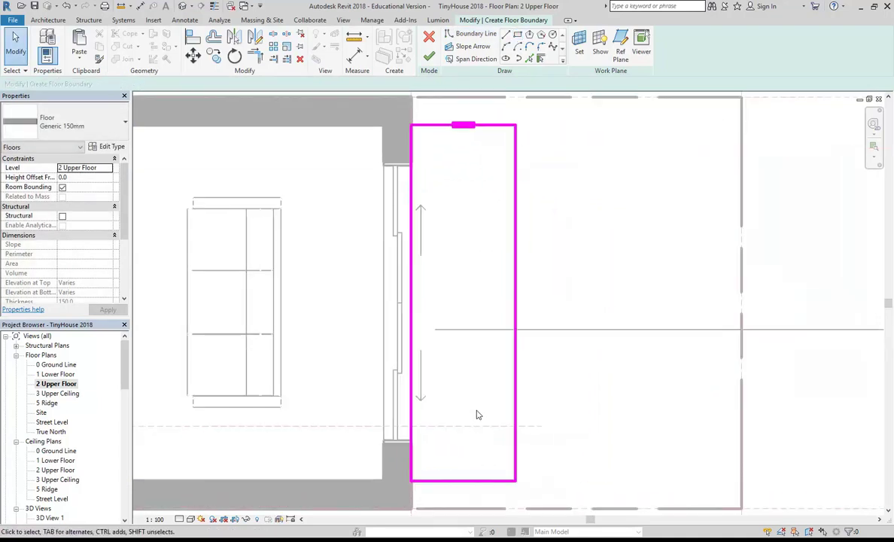
pyautogui.click(428, 58)
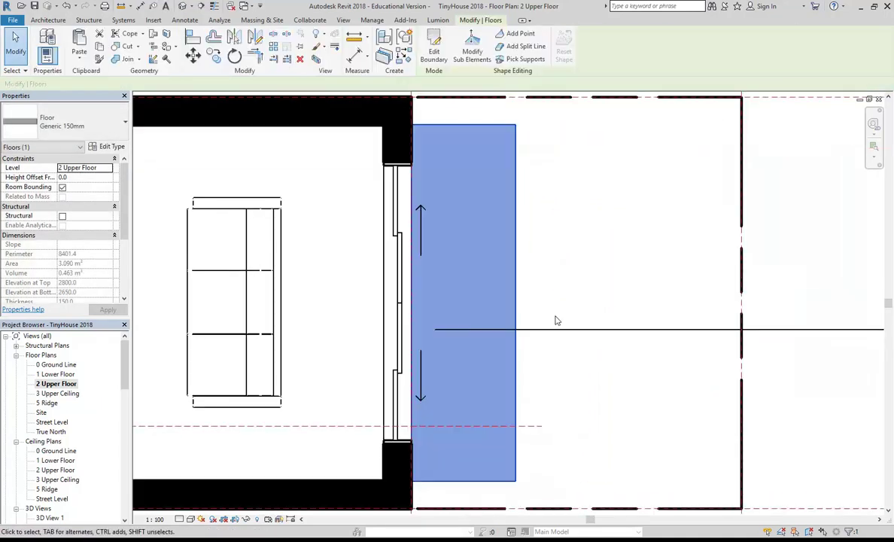
pyautogui.click(182, 7)
pyautogui.press('Escape')
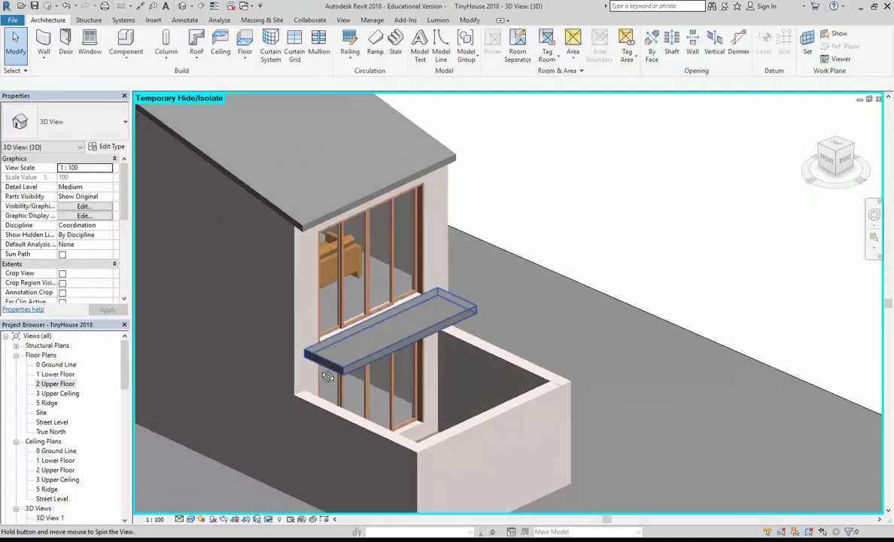
pyautogui.keyDown('shift'); pyautogui.moveTo(328, 376); pyautogui.dragTo(297, 341, button='middle'); pyautogui.keyUp('shift')
# On the 2 Upper Floor plan, create a Parapetto_02 railing along the deck's three open edges, starting and ending at the house wall
pyautogui.doubleClick(73, 383)
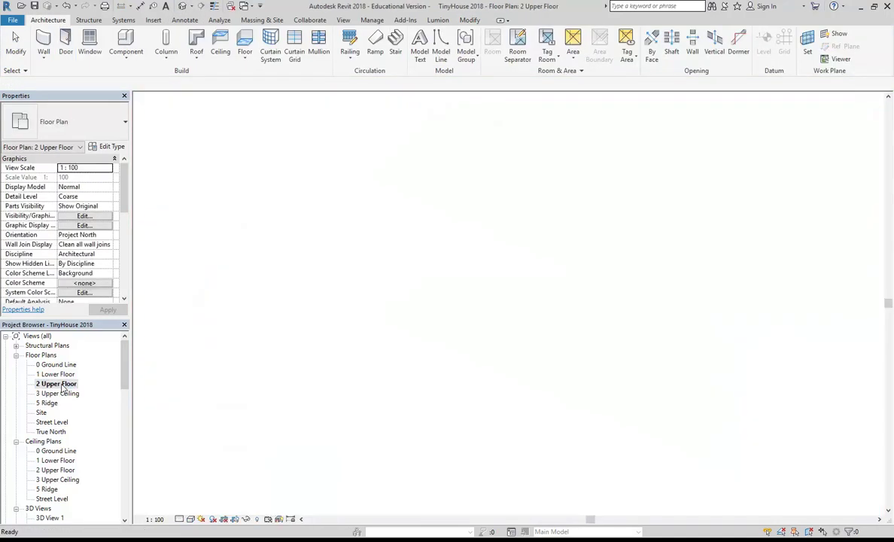
pyautogui.click(350, 38)
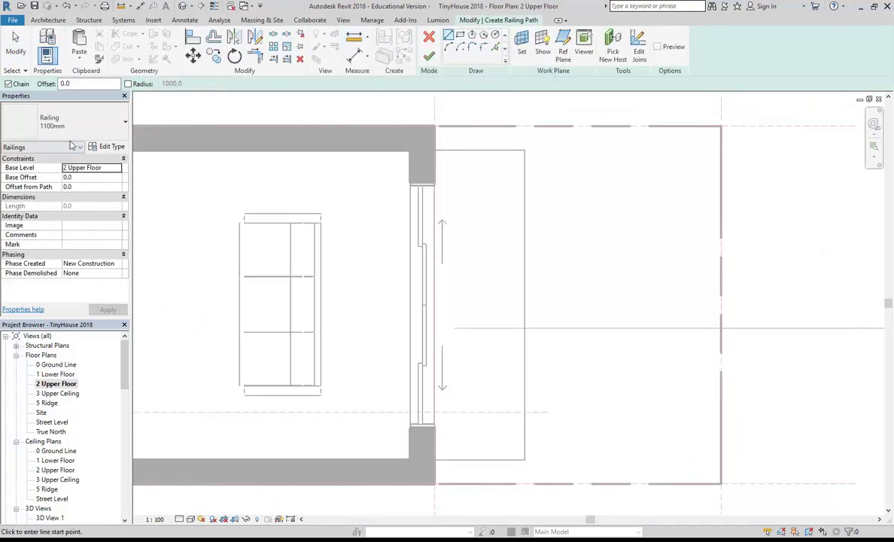
pyautogui.click(75, 123)
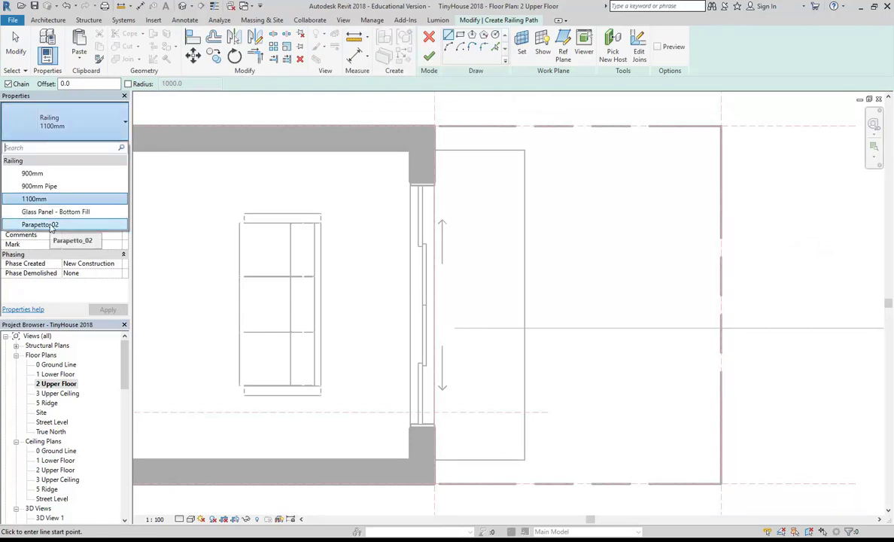
pyautogui.click(51, 227)
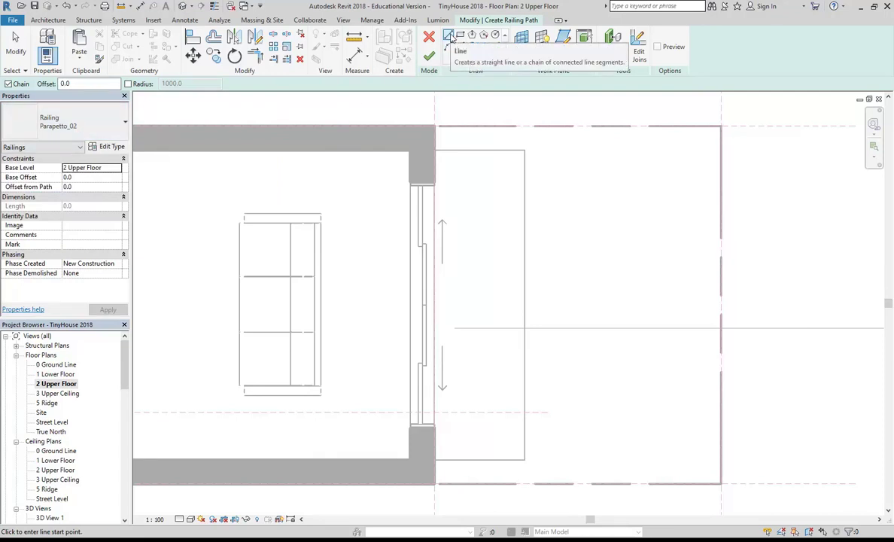
pyautogui.click(434, 150)
pyautogui.click(525, 150)
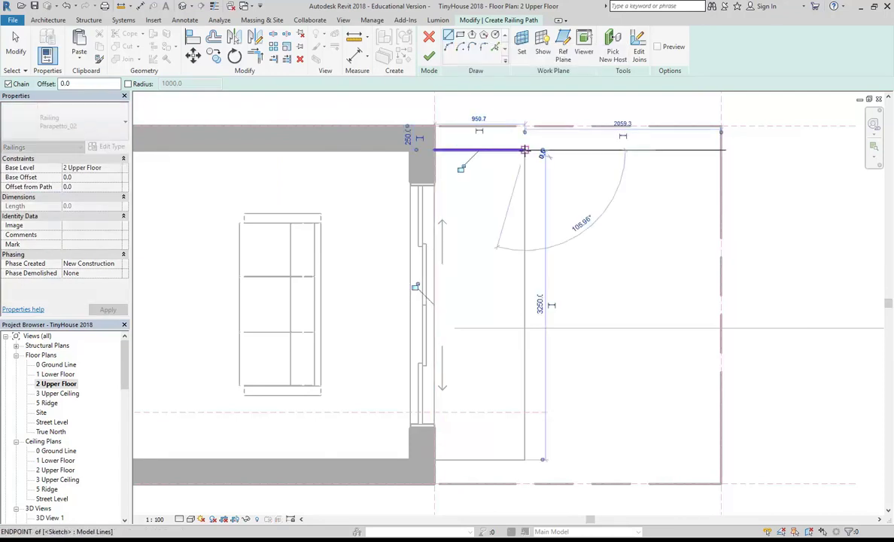
pyautogui.click(525, 458)
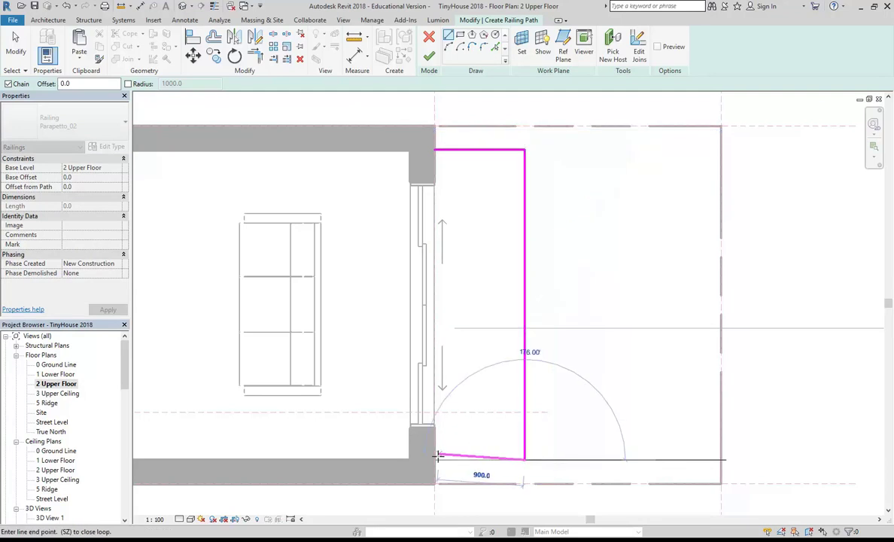
pyautogui.click(435, 458)
pyautogui.rightClick(500, 224)
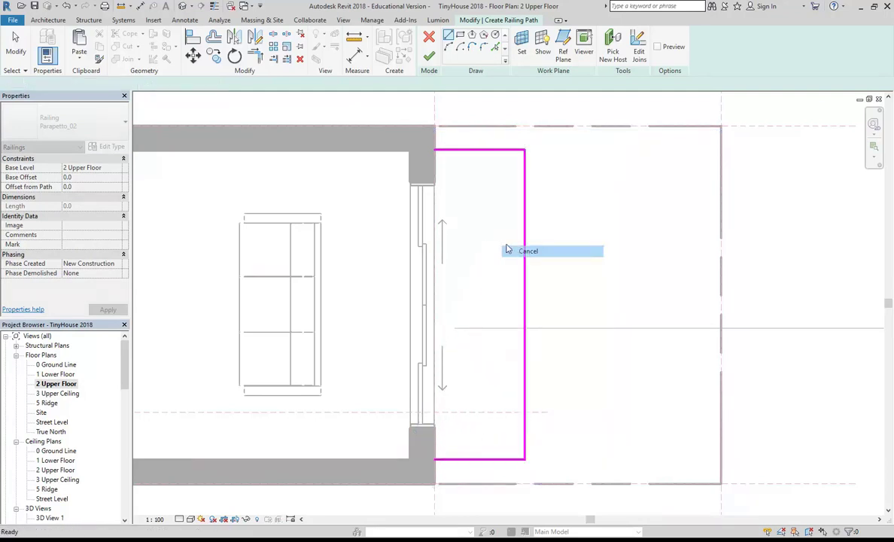
pyautogui.click(511, 231)
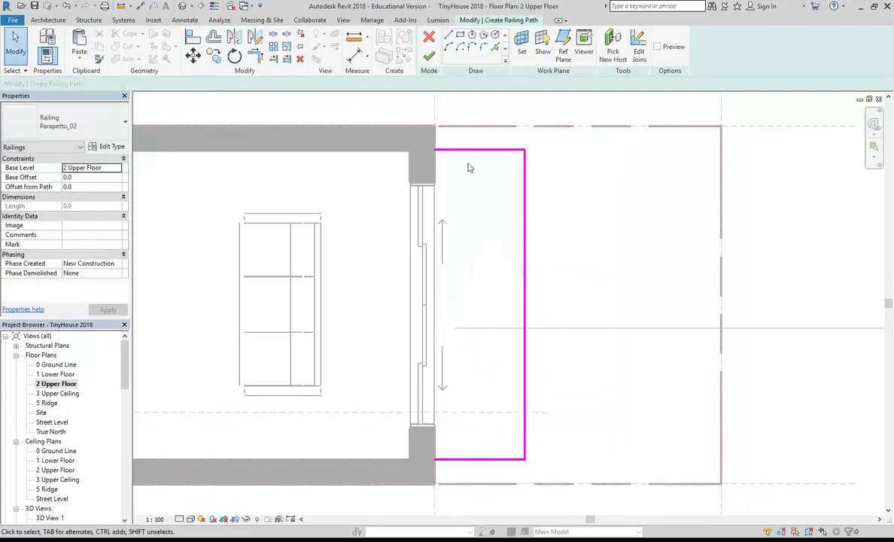
pyautogui.click(427, 57)
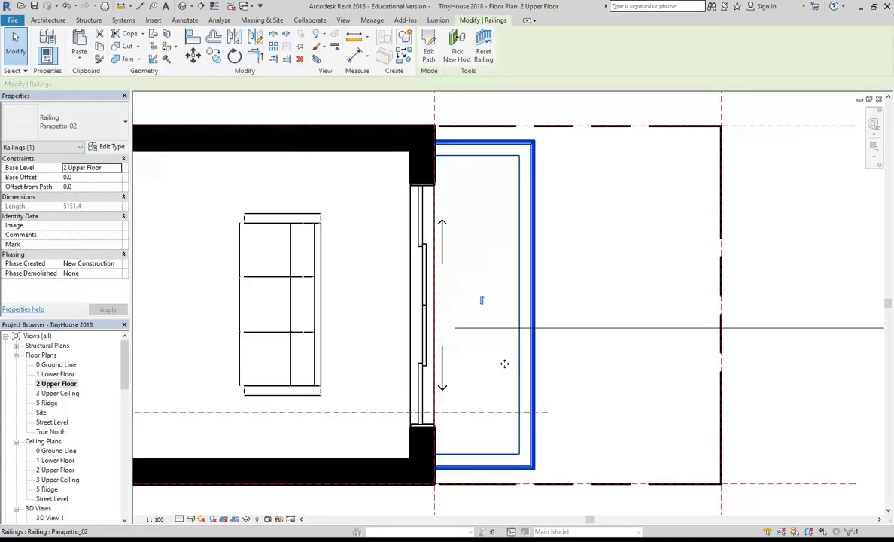
# Show the new deck railing in the {3D} view and flip its orientation so the handrail faces the deck
pyautogui.moveTo(125, 374); pyautogui.dragTo(125, 399)
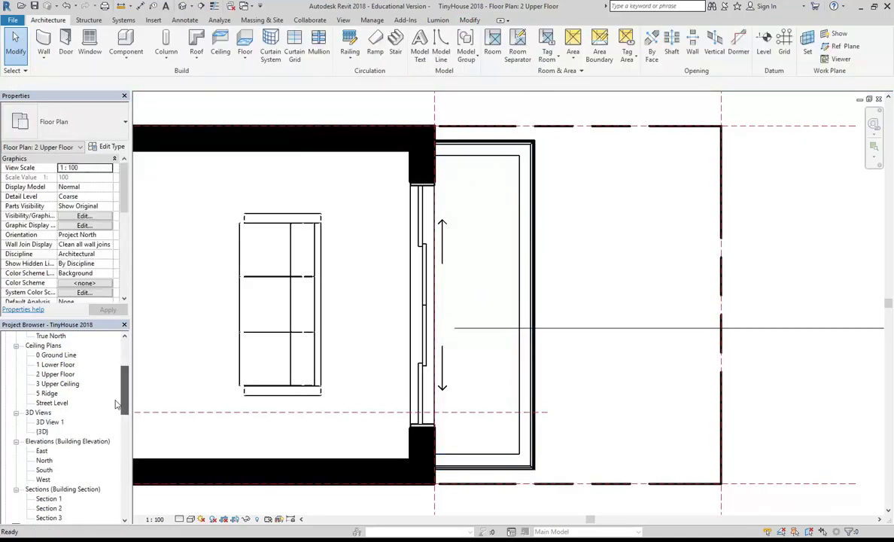
pyautogui.doubleClick(43, 432)
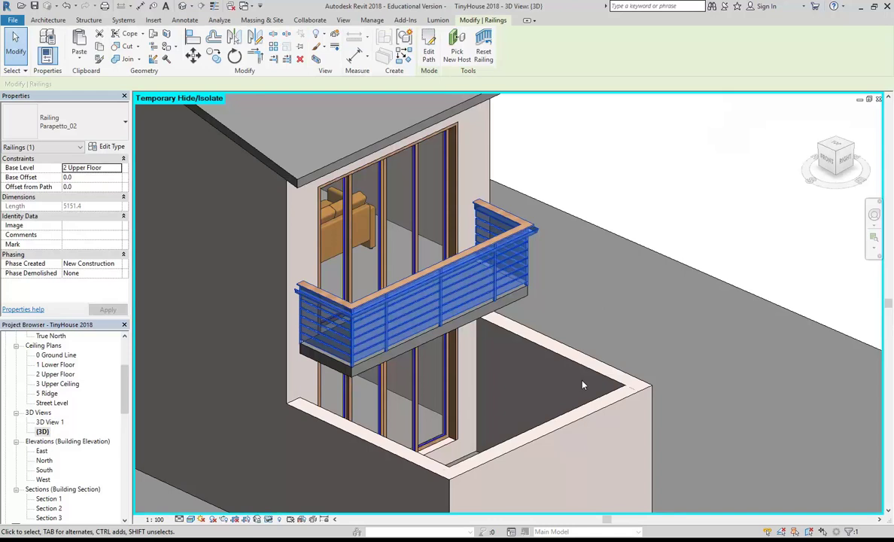
pyautogui.click(519, 272)
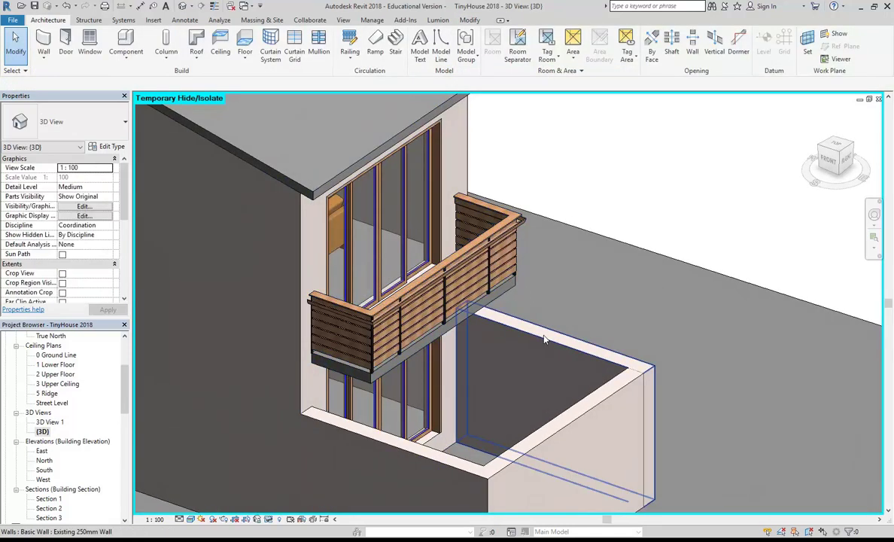
pyautogui.scroll(2, 545, 339)
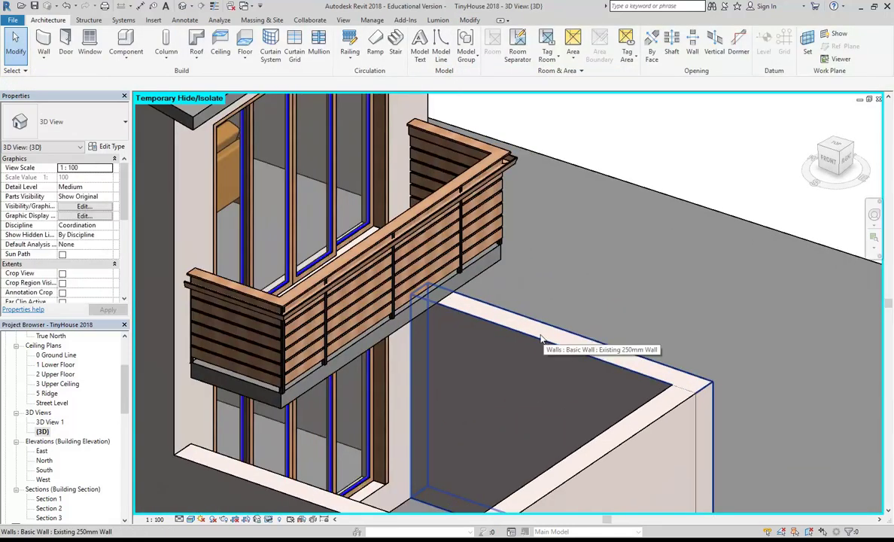
pyautogui.click(425, 224)
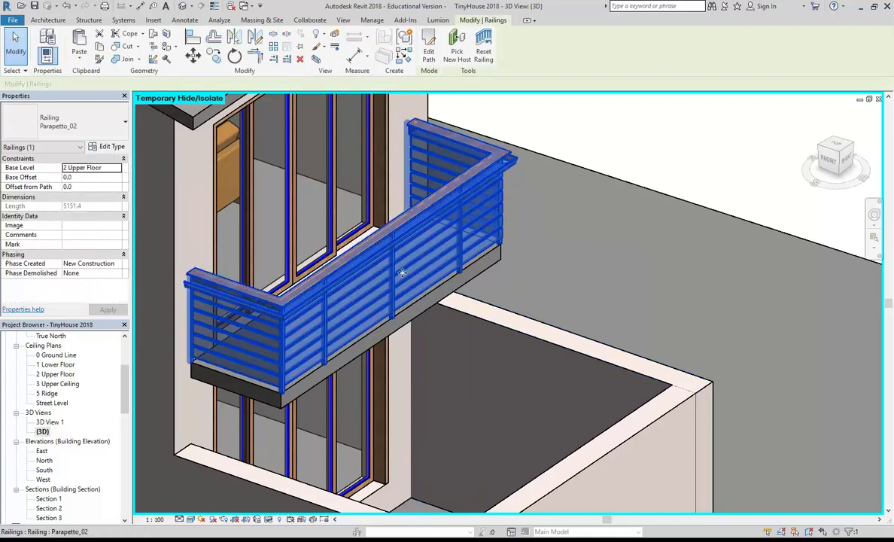
pyautogui.rightClick(338, 308)
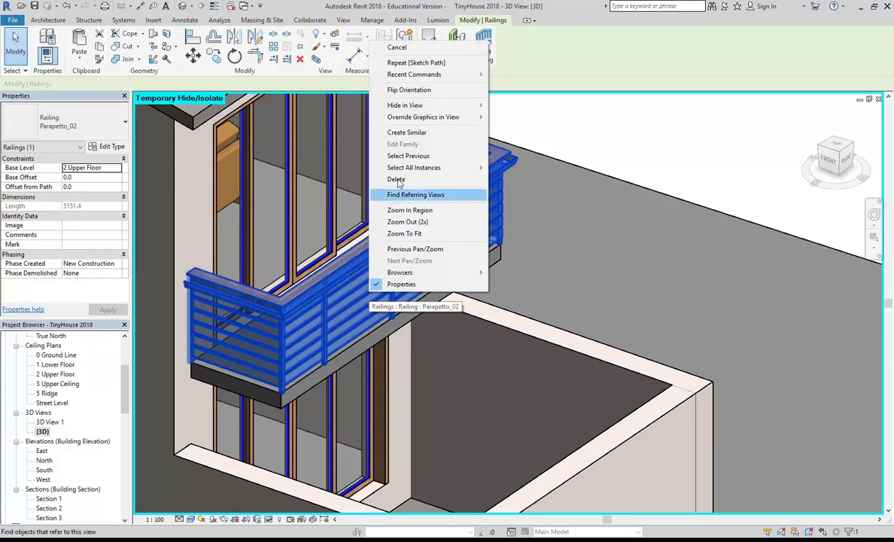
pyautogui.click(407, 91)
pyautogui.press('Escape')
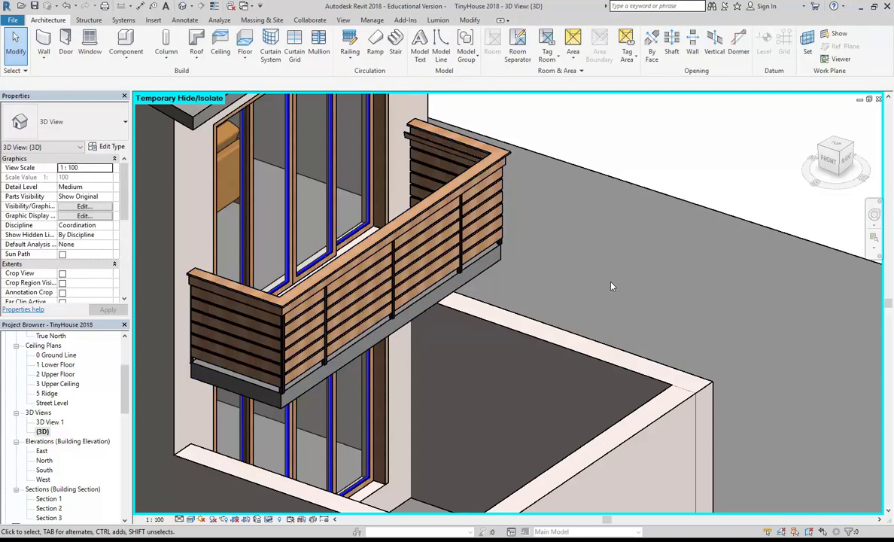
# Flip the deck railing's handrail to the outer side and back to the inner side again
pyautogui.click(400, 233)
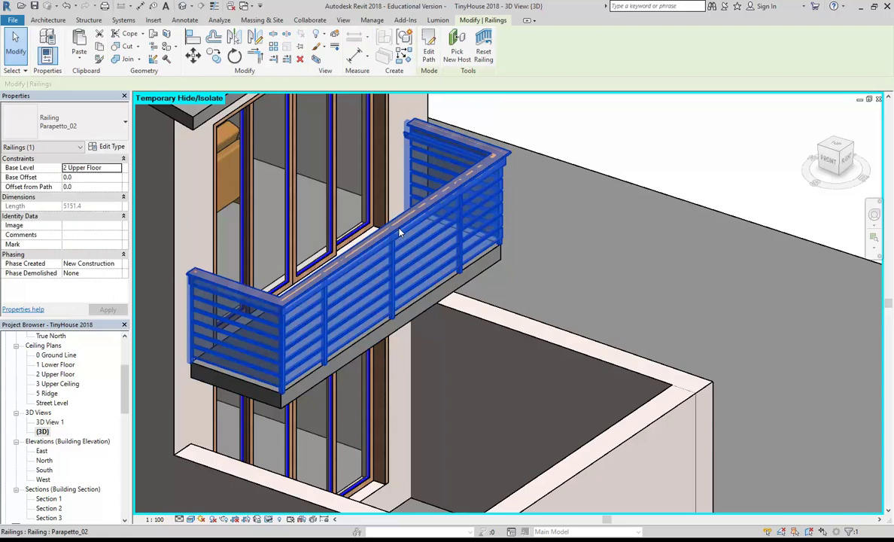
pyautogui.rightClick(399, 233)
pyautogui.click(410, 234)
pyautogui.press('Escape')
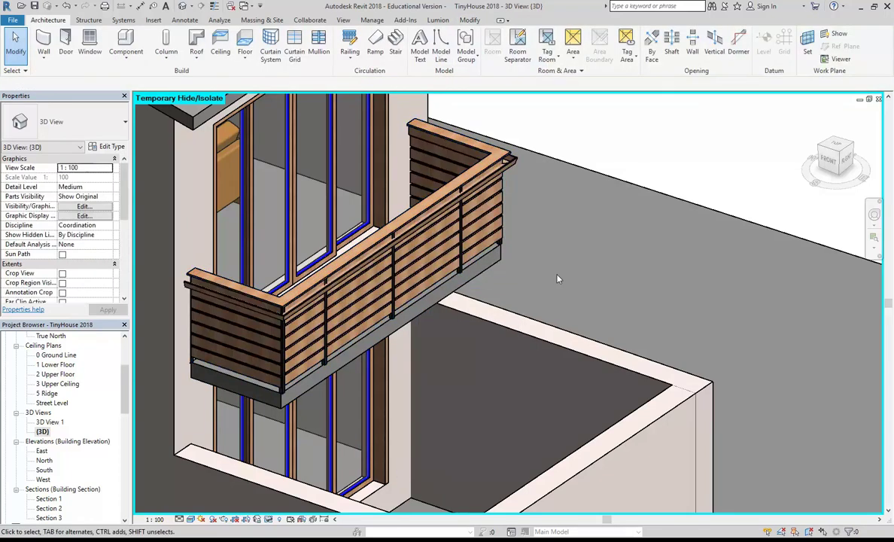
pyautogui.click(404, 248)
pyautogui.rightClick(404, 248)
pyautogui.click(443, 298)
pyautogui.press('Escape')
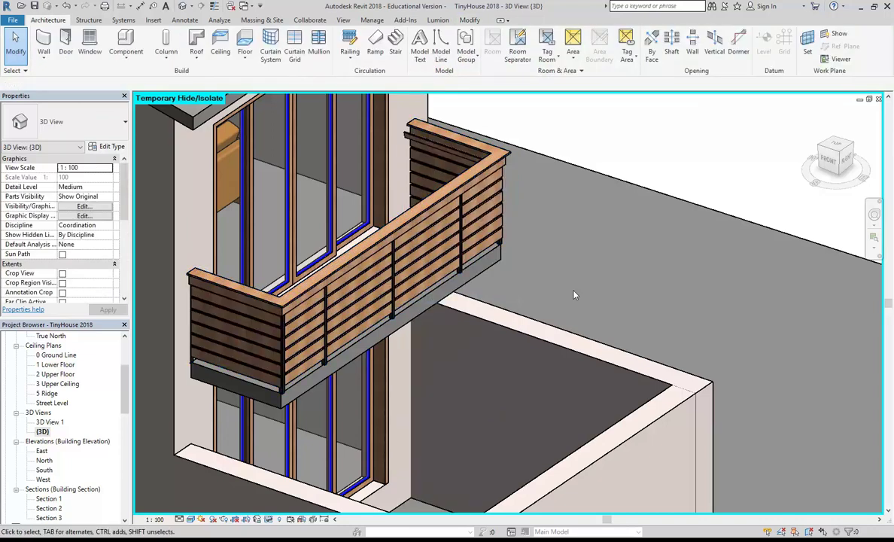
# Inspect the deck and its inward-facing Parapetto_02 railing from higher and lower 3D angles
pyautogui.click(372, 269)
pyautogui.keyDown('shift'); pyautogui.moveTo(372, 269); pyautogui.dragTo(358, 192, button='middle'); pyautogui.keyUp('shift')
pyautogui.press('Escape')
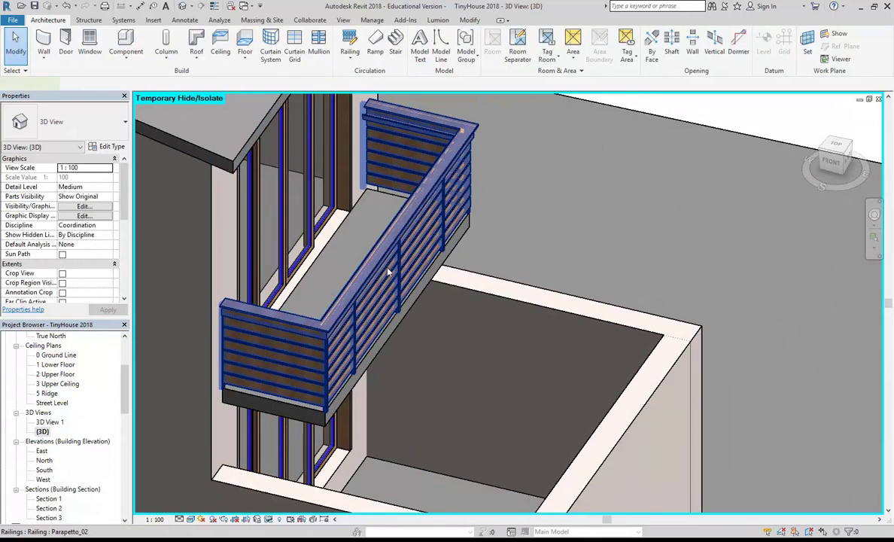
pyautogui.click(388, 268)
pyautogui.click(368, 224)
pyautogui.press('Escape')
pyautogui.keyDown('shift'); pyautogui.moveTo(495, 202); pyautogui.dragTo(493, 153, button='middle'); pyautogui.keyUp('shift')
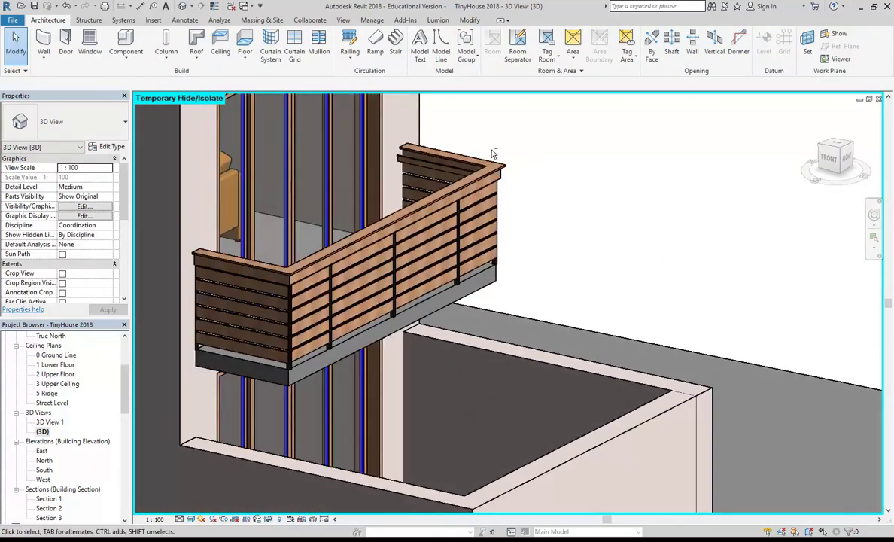
pyautogui.click(439, 184)
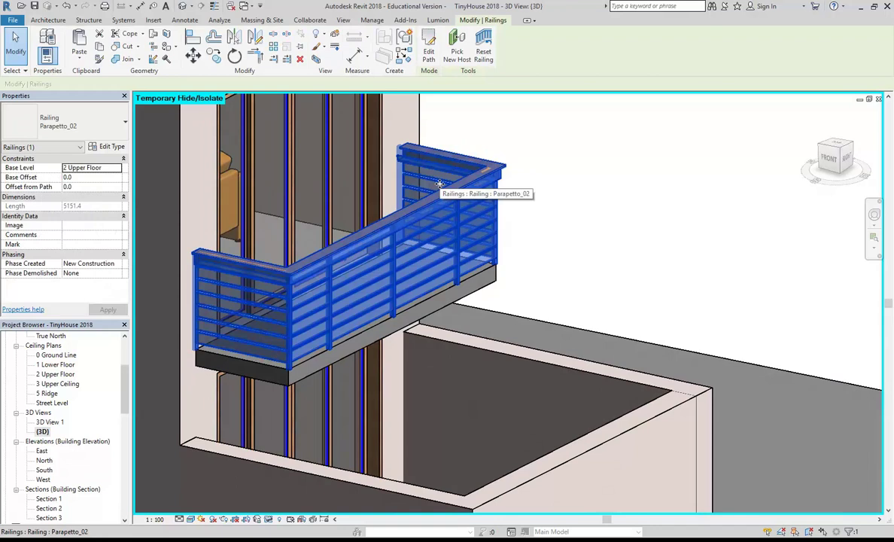
pyautogui.click(517, 227)
# Examine the interior assembled stair and its railing between the lower and upper floors in 3D
pyautogui.keyDown('shift'); pyautogui.moveTo(466, 318); pyautogui.dragTo(437, 375, button='middle'); pyautogui.keyUp('shift')
pyautogui.scroll(2, 396, 358)
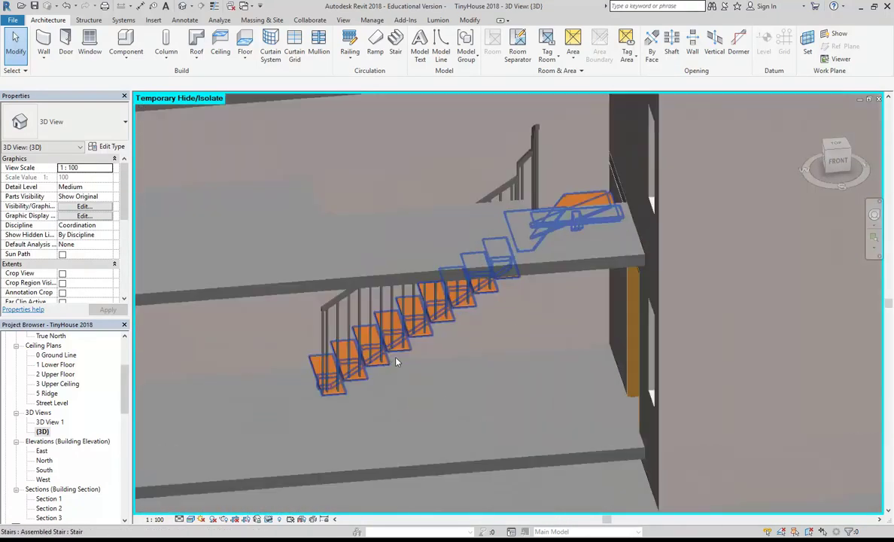
pyautogui.moveTo(358, 331); pyautogui.dragTo(406, 361, button='middle')
pyautogui.scroll(1, 382, 422)
pyautogui.moveTo(380, 439); pyautogui.dragTo(379, 399, button='middle')
pyautogui.click(381, 401)
pyautogui.click(407, 450)
pyautogui.keyDown('shift'); pyautogui.moveTo(301, 450); pyautogui.dragTo(294, 402, button='middle'); pyautogui.keyUp('shift')
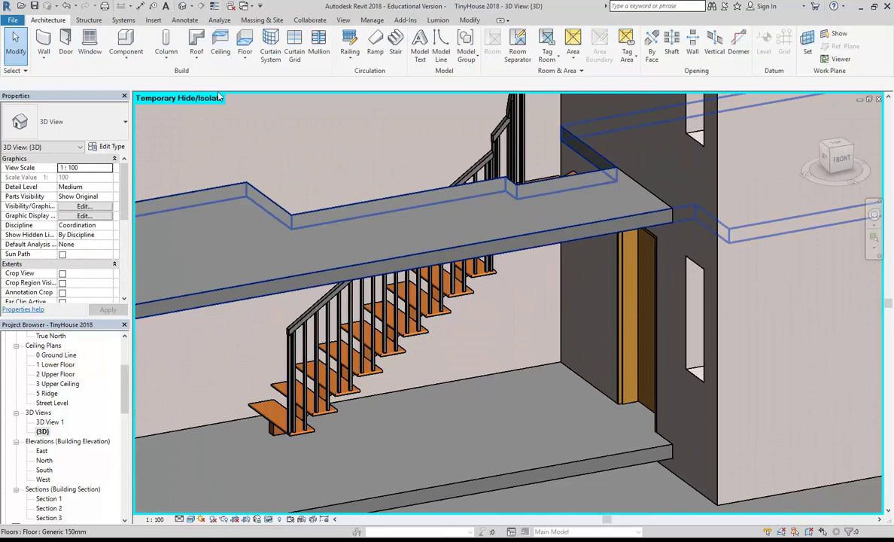
pyautogui.moveTo(221, 157); pyautogui.dragTo(200, 157, button='middle')
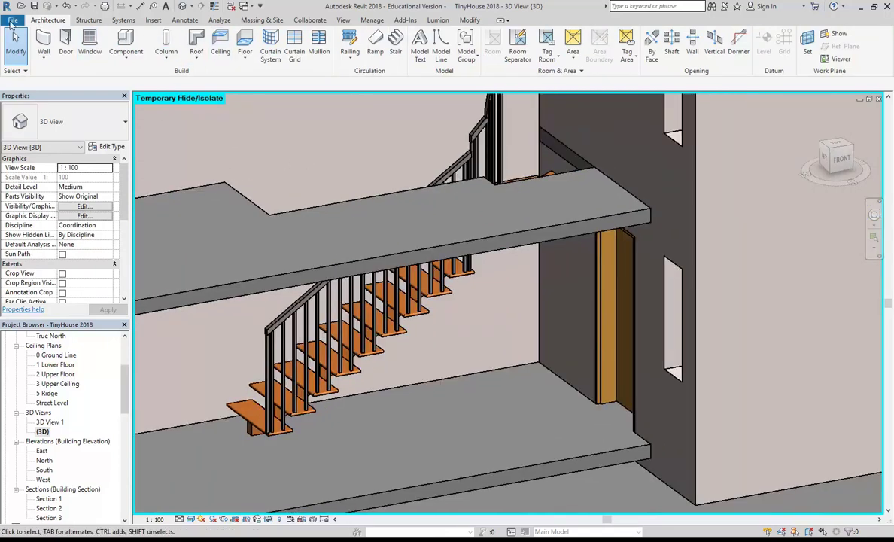
# Browse for a loadable family in the Profiles folder of EDU_DC_InteriorDesign's Revit Library on the StudentResources drive
pyautogui.click(12, 21)
pyautogui.click(299, 148)
pyautogui.click(155, 21)
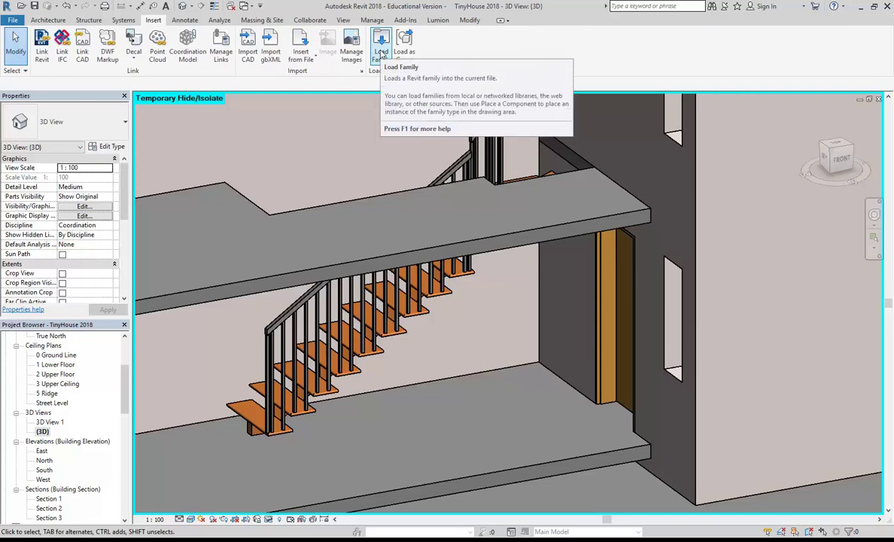
pyautogui.click(381, 51)
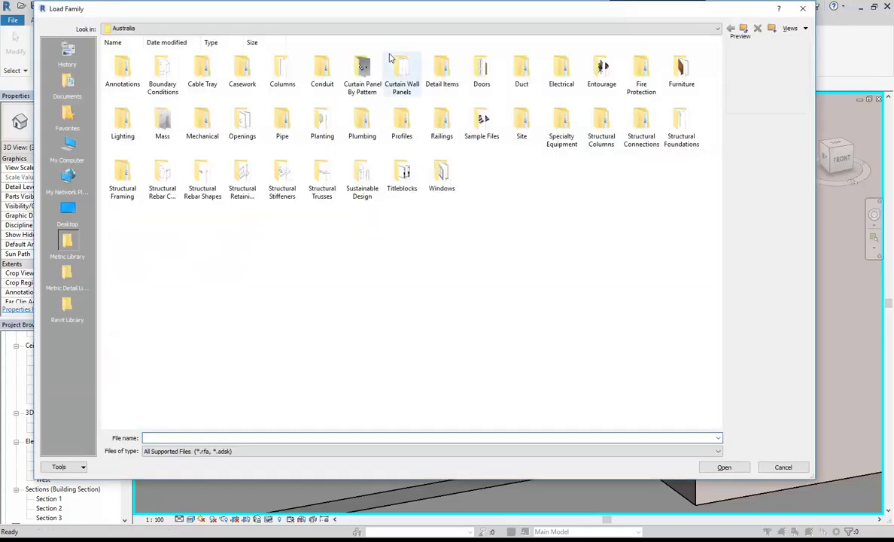
pyautogui.click(191, 29)
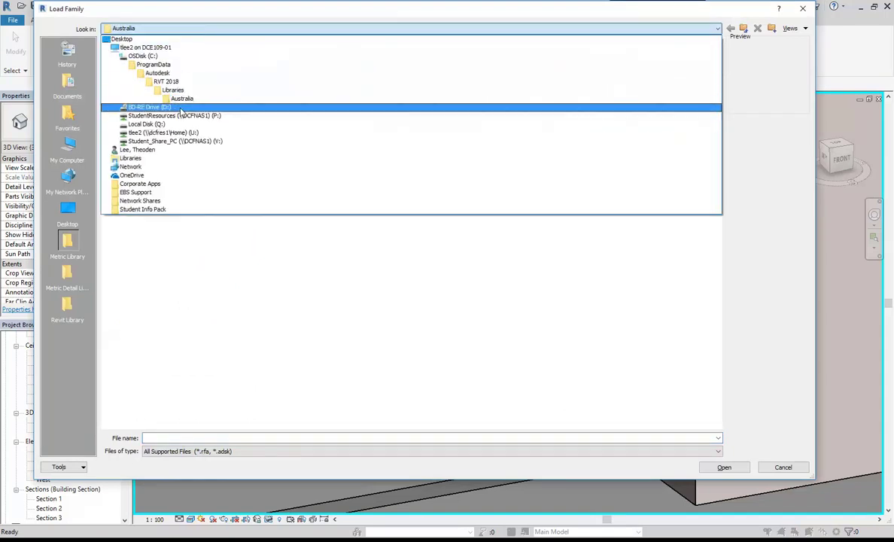
pyautogui.click(181, 117)
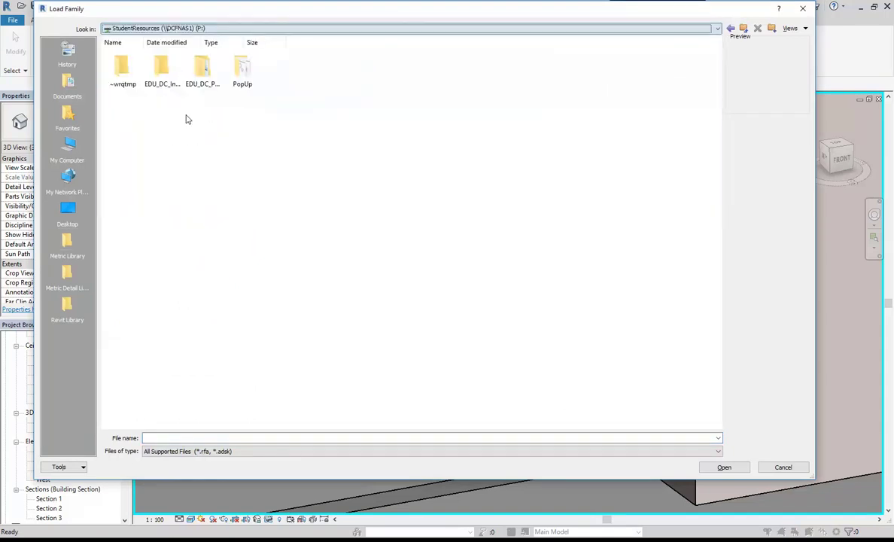
pyautogui.doubleClick(161, 72)
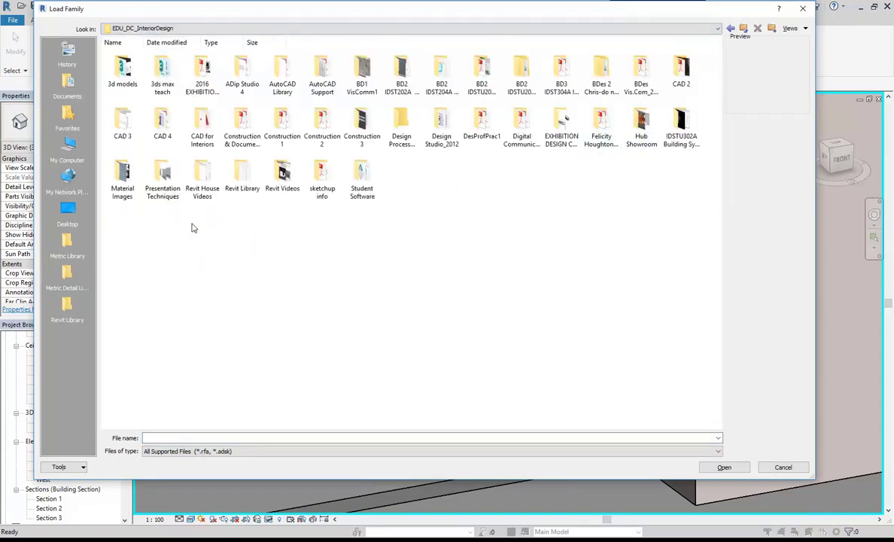
pyautogui.doubleClick(242, 186)
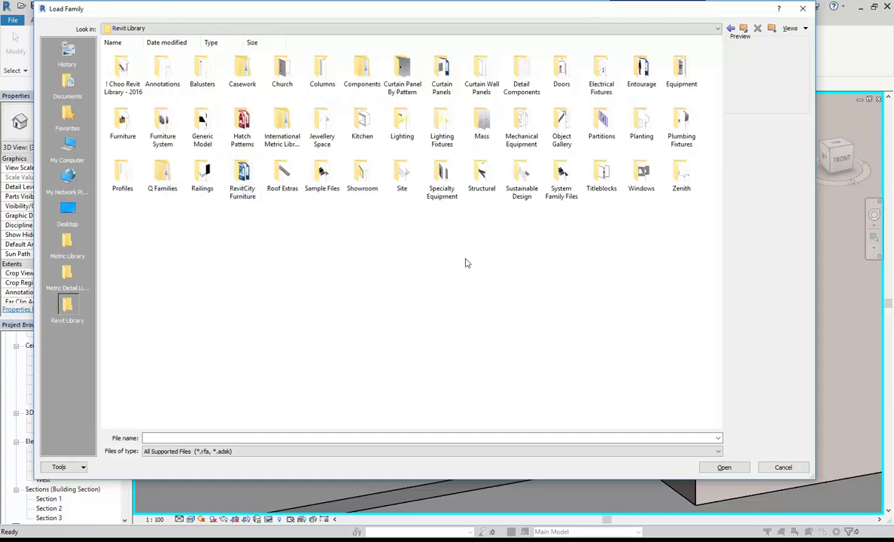
pyautogui.doubleClick(125, 169)
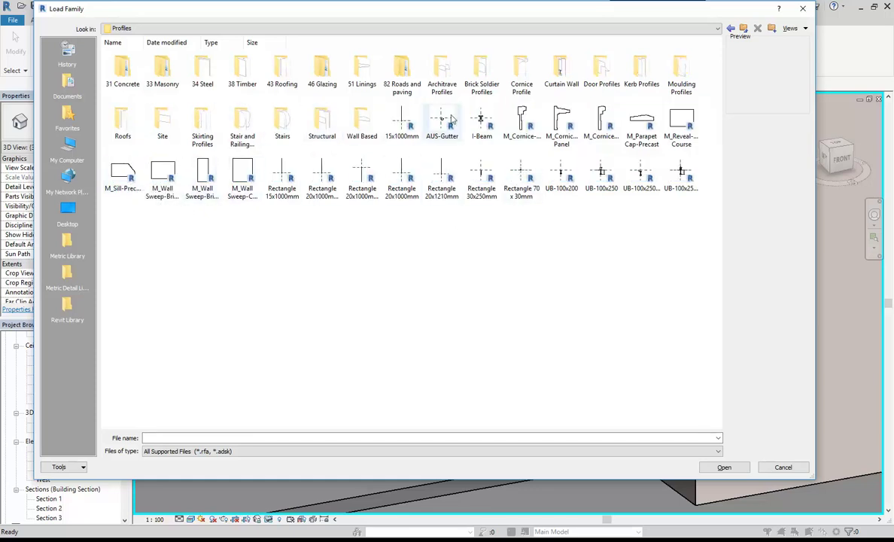
# Preview the rectangular profile families and load Rectangle 20x1210mm into the project
pyautogui.click(284, 181)
pyautogui.click(351, 182)
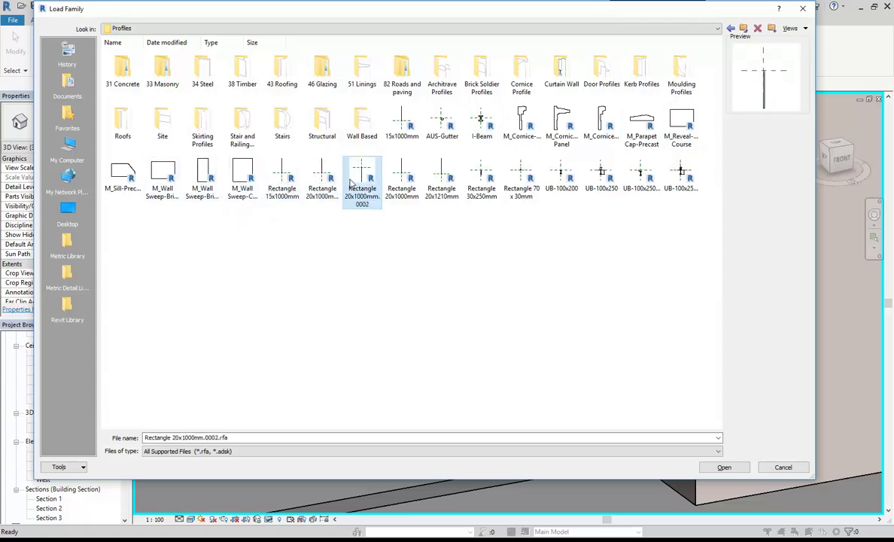
pyautogui.click(426, 180)
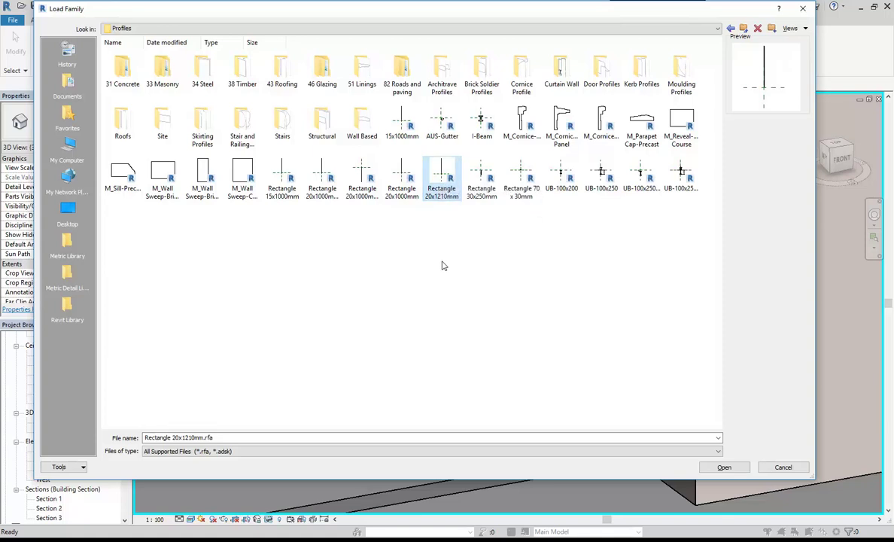
pyautogui.doubleClick(442, 178)
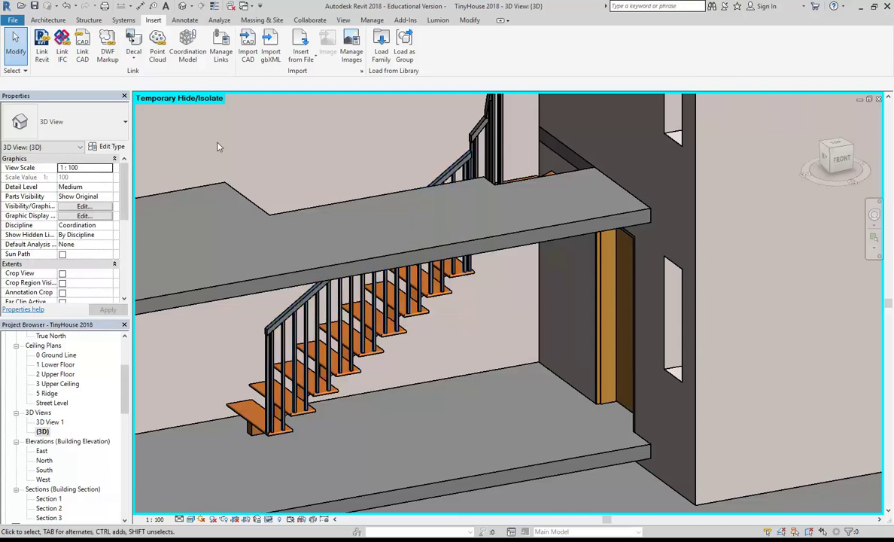
# Open the Rectangle 20x1210mm family file from the Revit Library's Profiles folder for editing
pyautogui.click(13, 19)
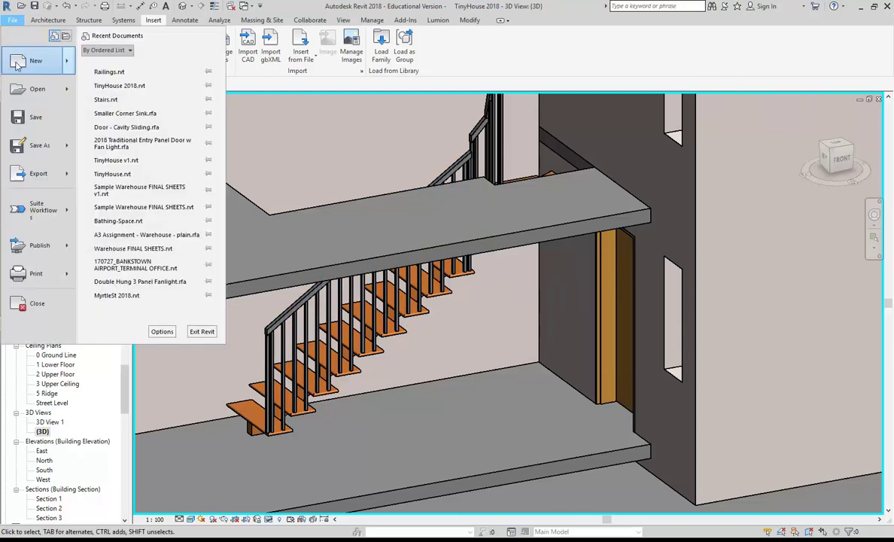
pyautogui.click(22, 89)
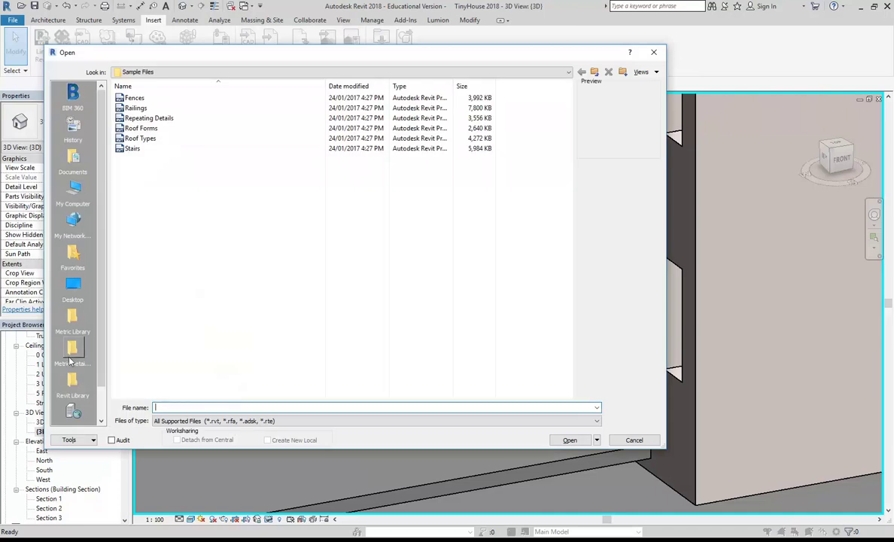
pyautogui.click(72, 382)
pyautogui.click(150, 351)
pyautogui.scroll(-4, 149, 351)
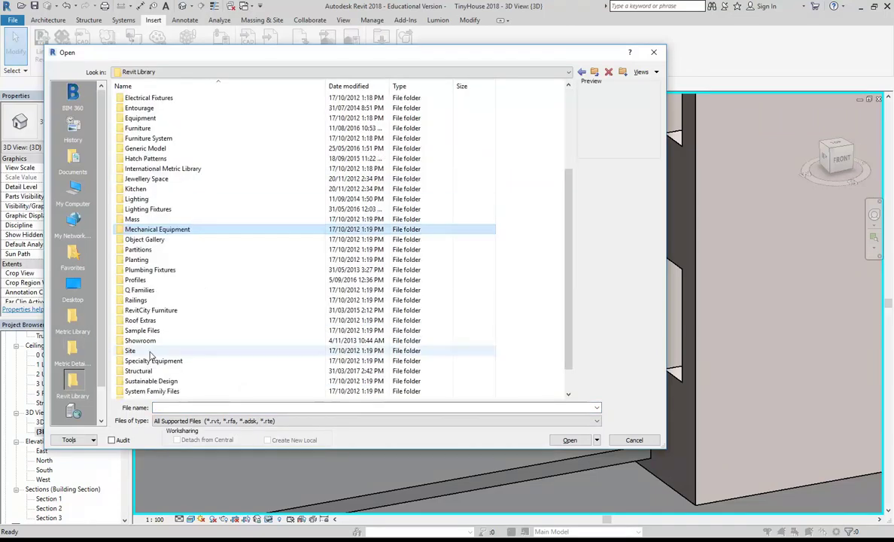
pyautogui.doubleClick(135, 279)
pyautogui.scroll(-5, 184, 229)
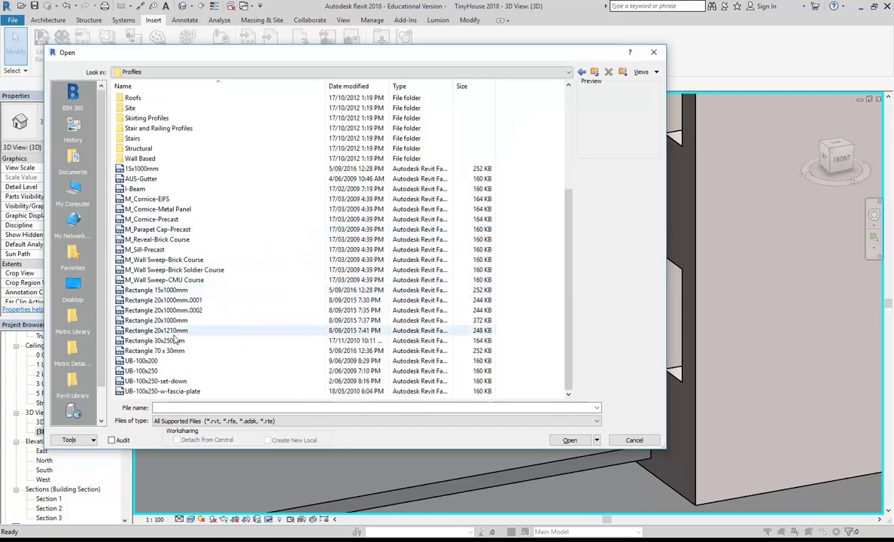
pyautogui.click(130, 331)
pyautogui.doubleClick(130, 335)
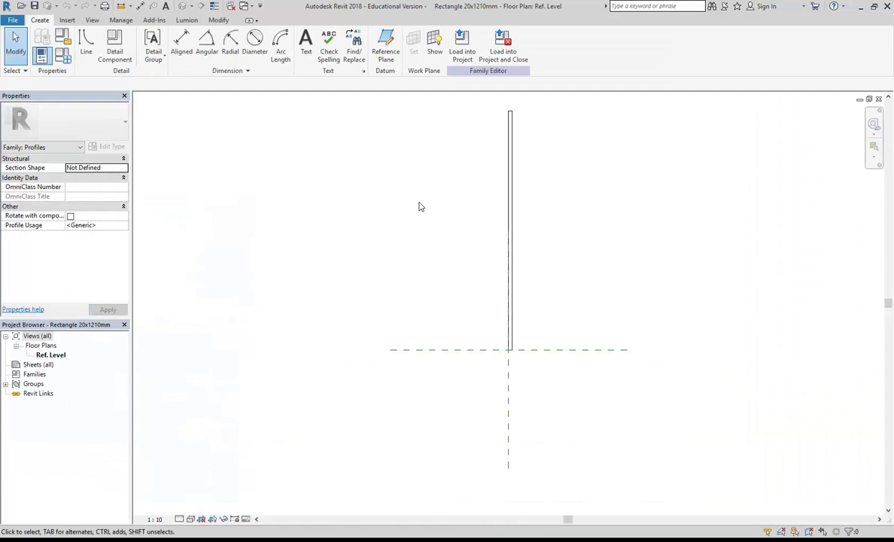
# Move the four lines of the rectangular profile 210 mm downward, past the horizontal reference plane
pyautogui.scroll(-1, 419, 203)
pyautogui.moveTo(419, 203); pyautogui.dragTo(349, 240, button='middle')
pyautogui.scroll(2, 350, 239)
pyautogui.moveTo(356, 295); pyautogui.dragTo(347, 300, button='middle')
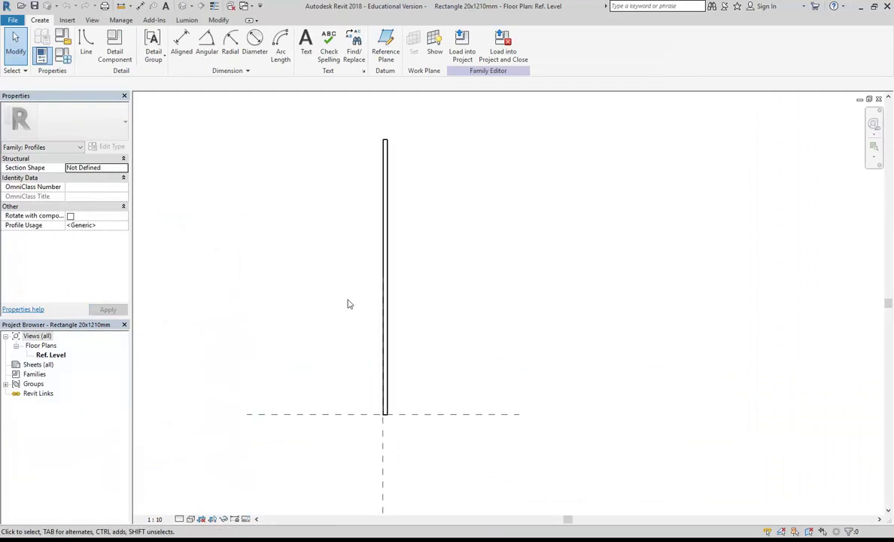
pyautogui.moveTo(359, 125); pyautogui.dragTo(425, 439)
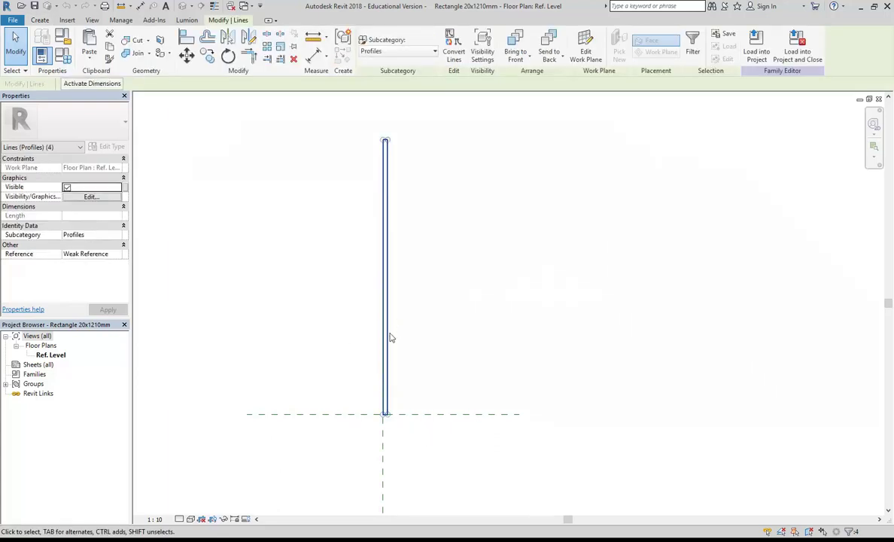
pyautogui.click(186, 54)
pyautogui.click(308, 173)
pyautogui.write('210')
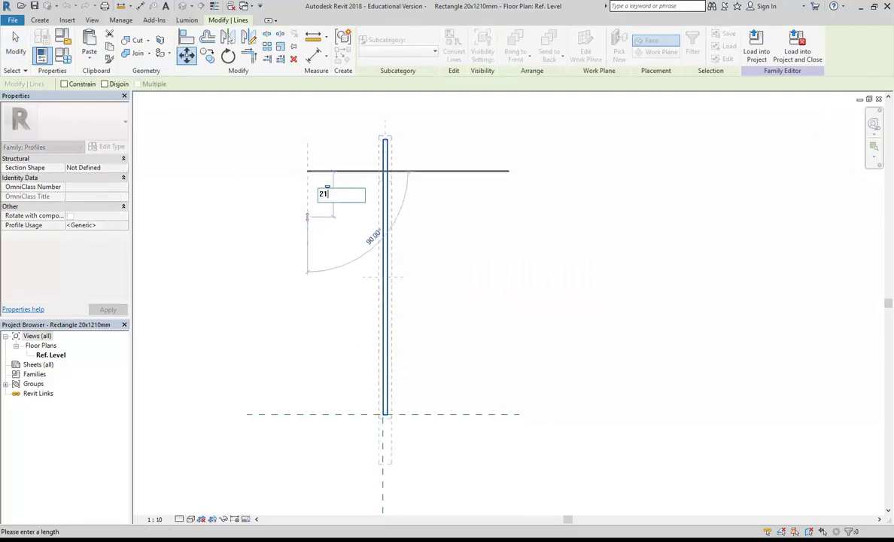
pyautogui.press('Return')
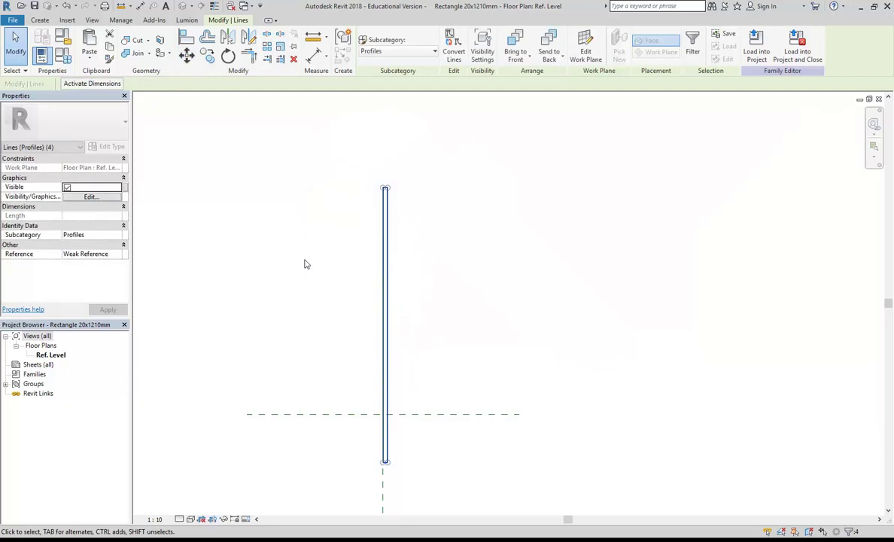
pyautogui.press('Escape')
pyautogui.moveTo(305, 308); pyautogui.dragTo(325, 284, button='middle')
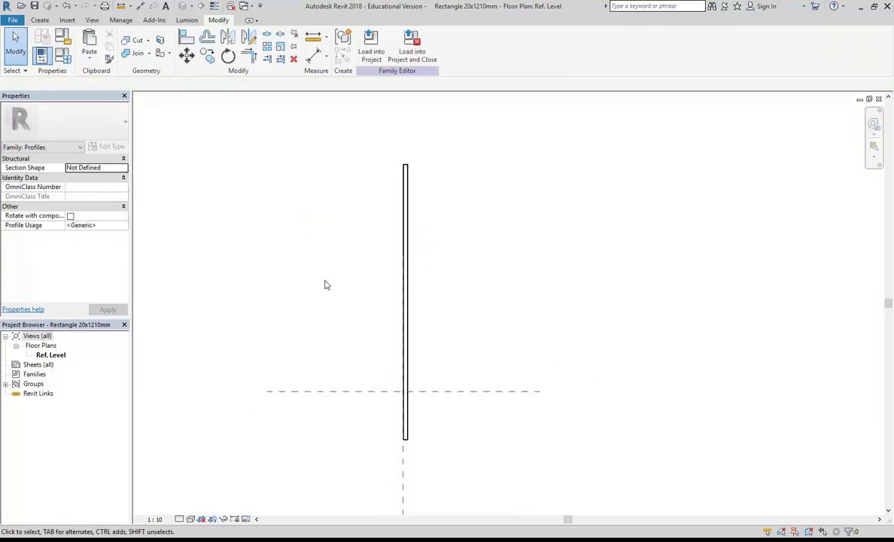
# Measure the height of the profile's top edge above the Center (Front/Back) reference plane
pyautogui.moveTo(358, 143); pyautogui.dragTo(458, 189)
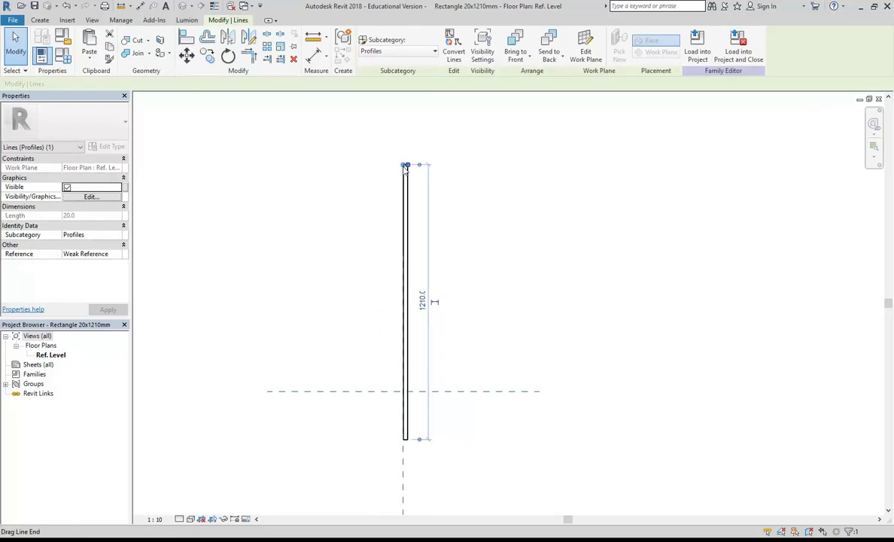
pyautogui.moveTo(419, 441); pyautogui.dragTo(427, 391)
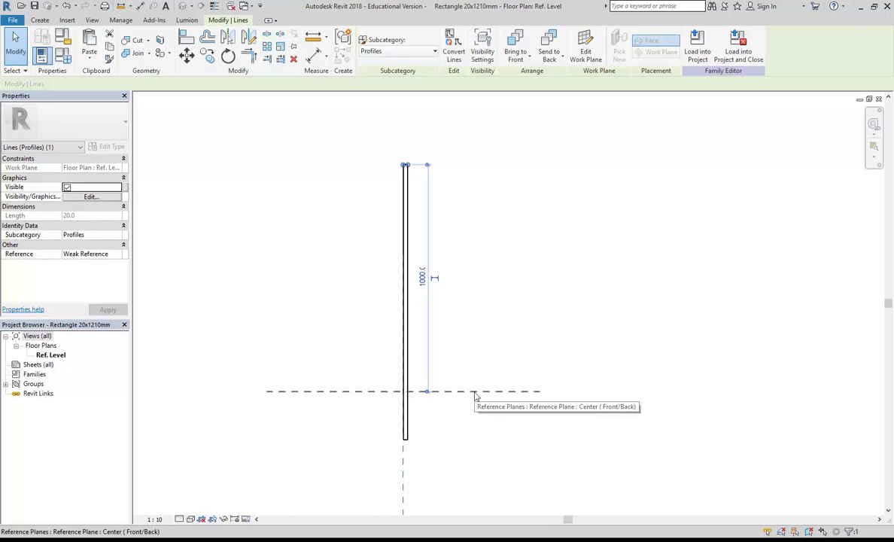
pyautogui.click(497, 283)
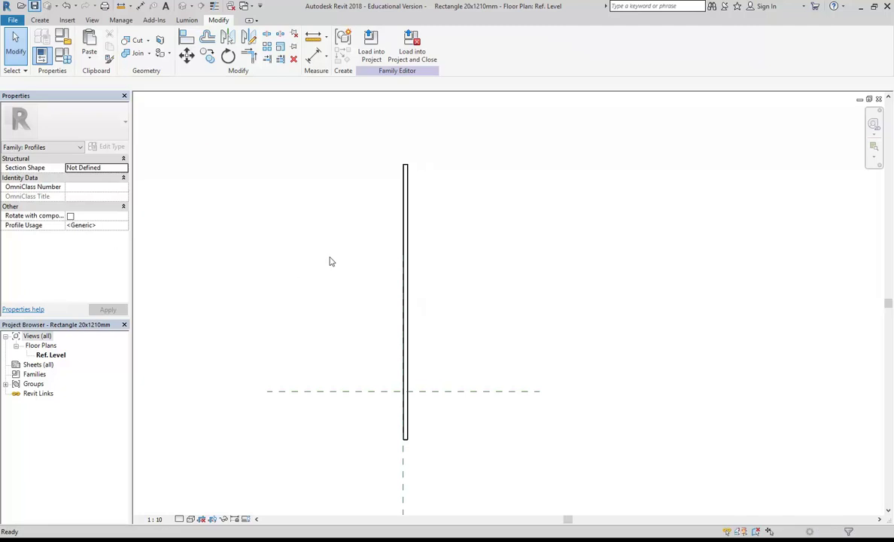
# Load the edited profile family into TinyHouse 2018 and overwrite the existing version
pyautogui.click(370, 50)
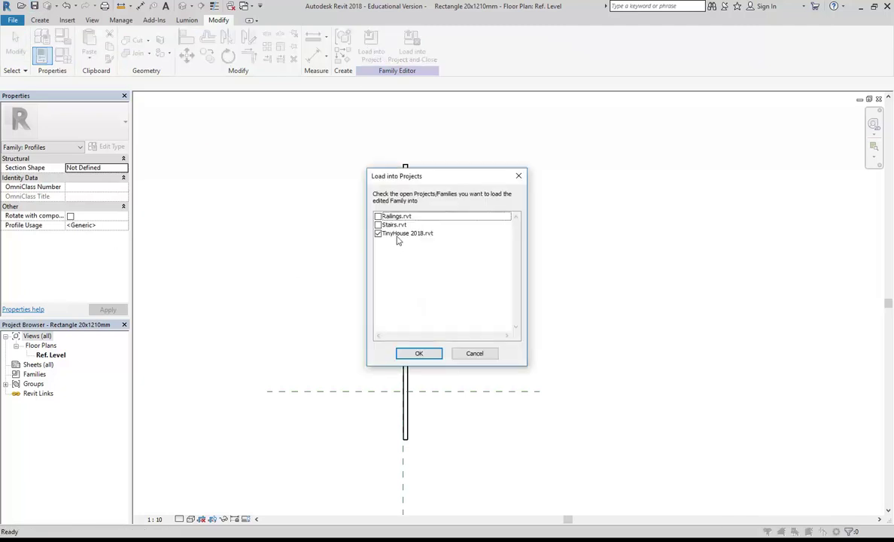
pyautogui.click(394, 234)
pyautogui.click(419, 353)
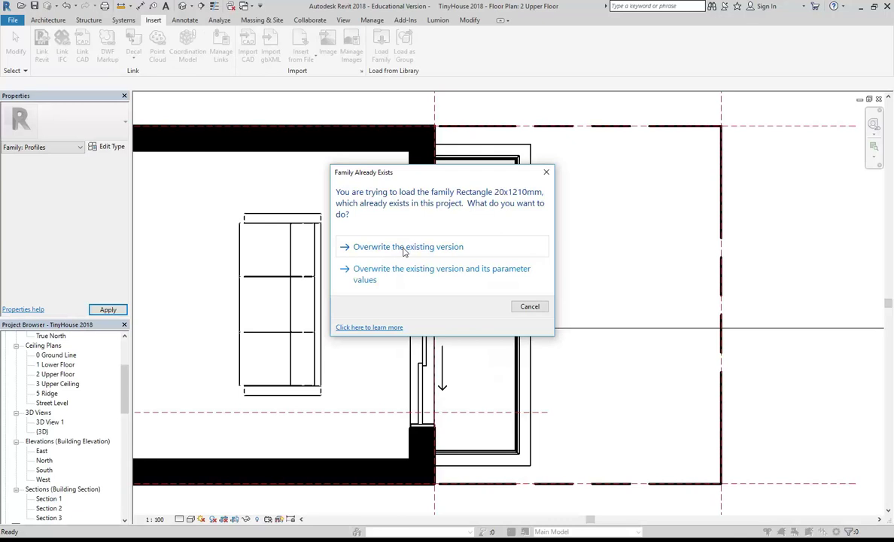
pyautogui.click(404, 248)
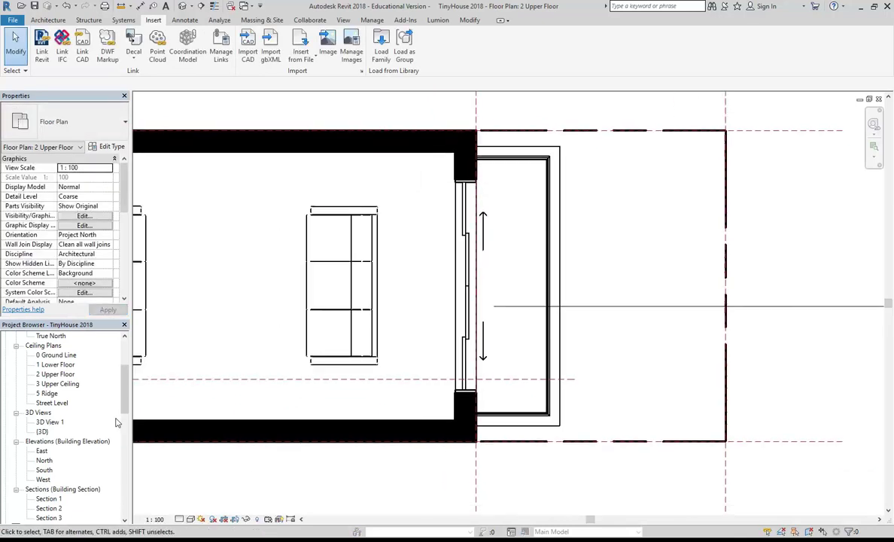
# Return to the {3D} view and examine the 1100mm railing and treads of the interior stair up close
pyautogui.doubleClick(41, 432)
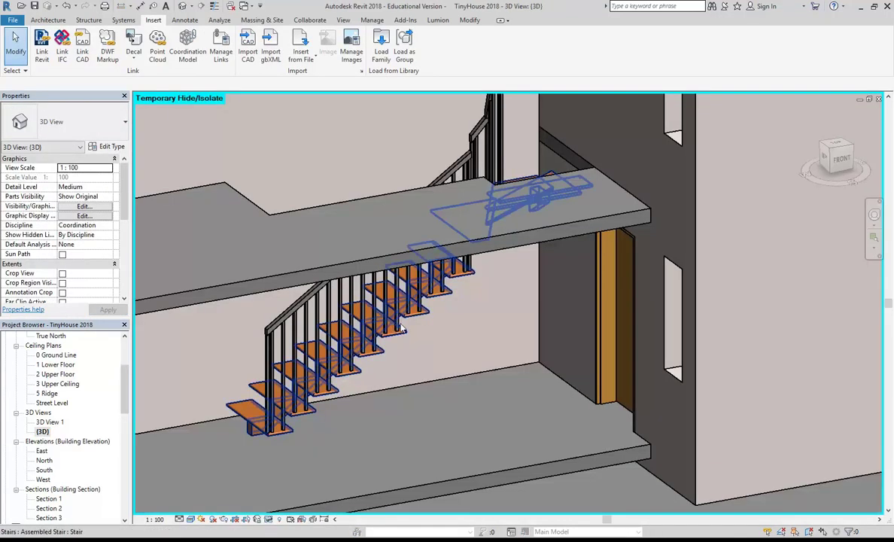
pyautogui.moveTo(353, 331); pyautogui.dragTo(403, 359, button='middle')
pyautogui.scroll(1, 361, 348)
pyautogui.keyDown('shift'); pyautogui.moveTo(337, 348); pyautogui.dragTo(289, 331, button='middle'); pyautogui.keyUp('shift')
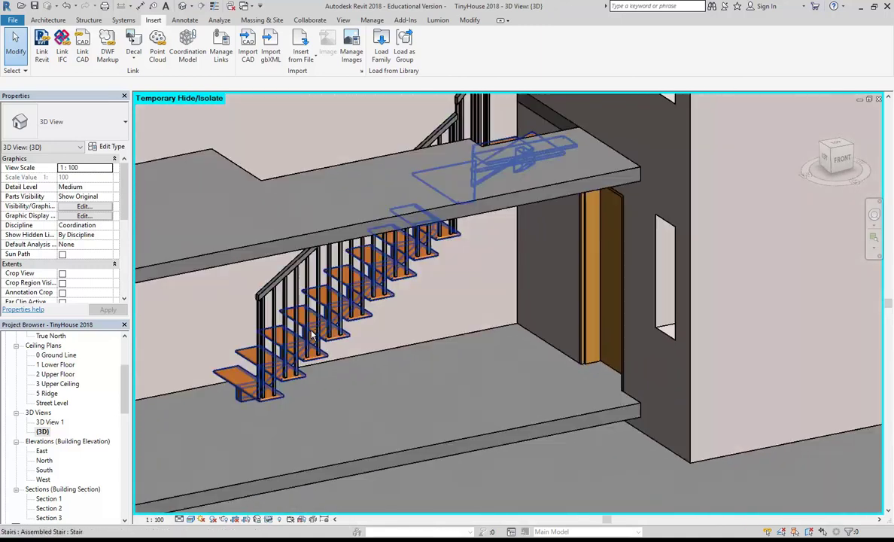
pyautogui.scroll(2, 287, 331)
pyautogui.click(239, 286)
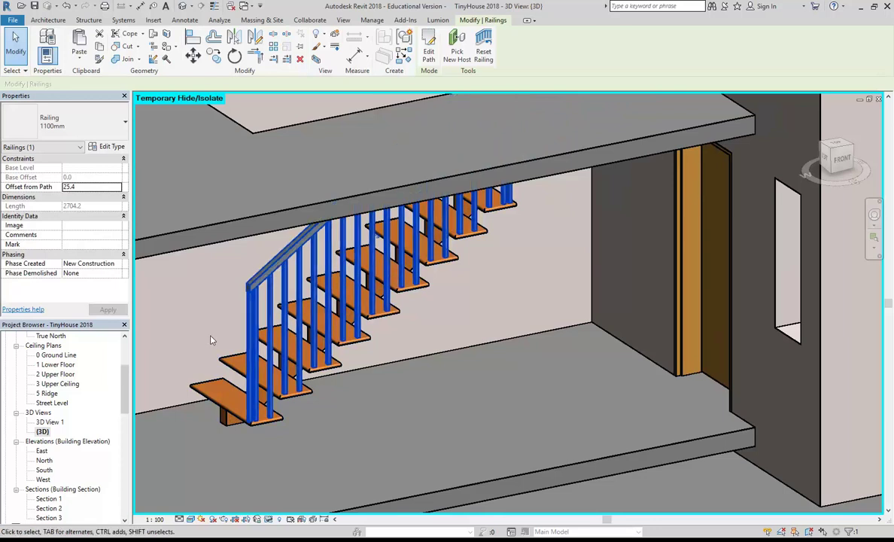
pyautogui.press('Escape')
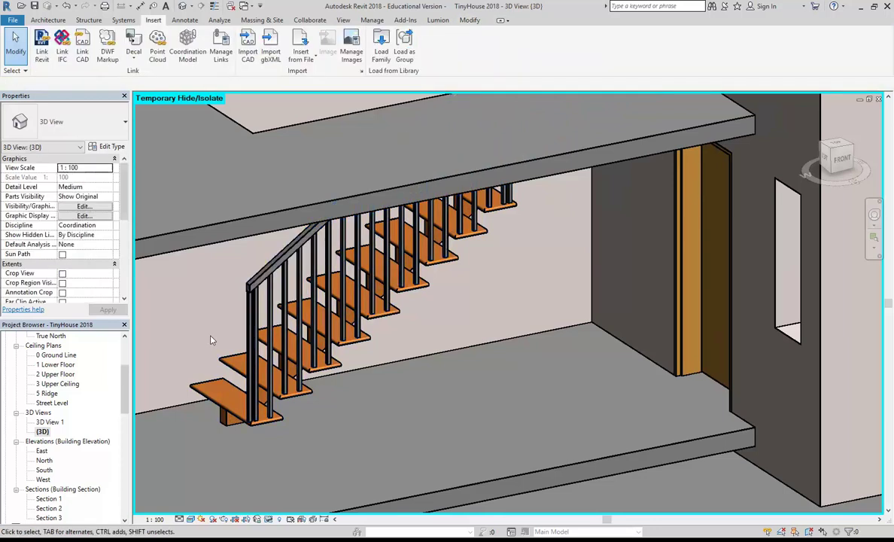
pyautogui.moveTo(211, 336); pyautogui.dragTo(241, 303, button='middle')
pyautogui.scroll(1, 248, 349)
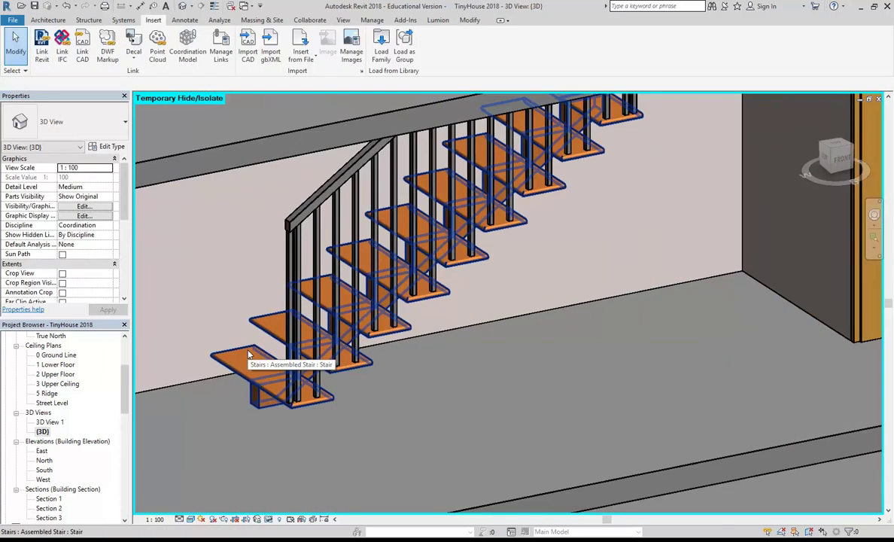
# Open the type properties of the interior assembled stair and enlarge the window to show more parameters
pyautogui.click(256, 395)
pyautogui.scroll(5, 294, 406)
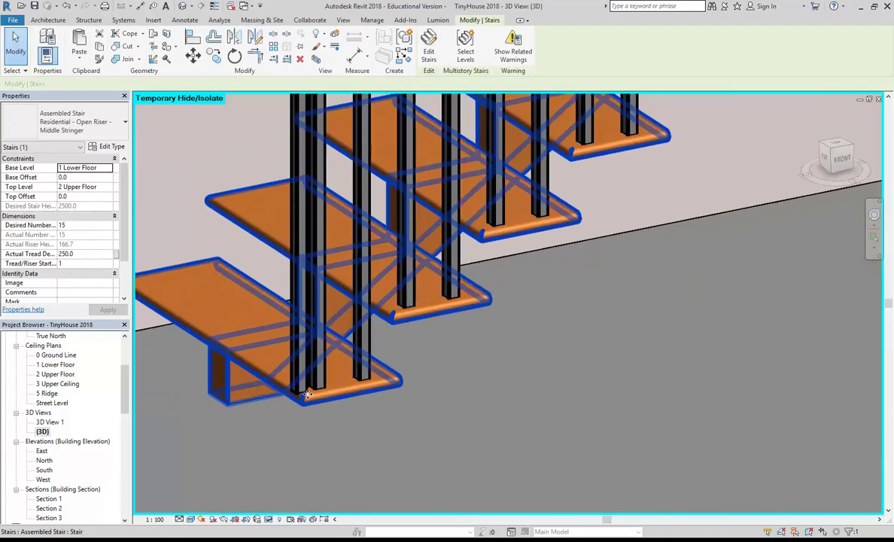
pyautogui.moveTo(234, 297); pyautogui.dragTo(259, 351, button='middle')
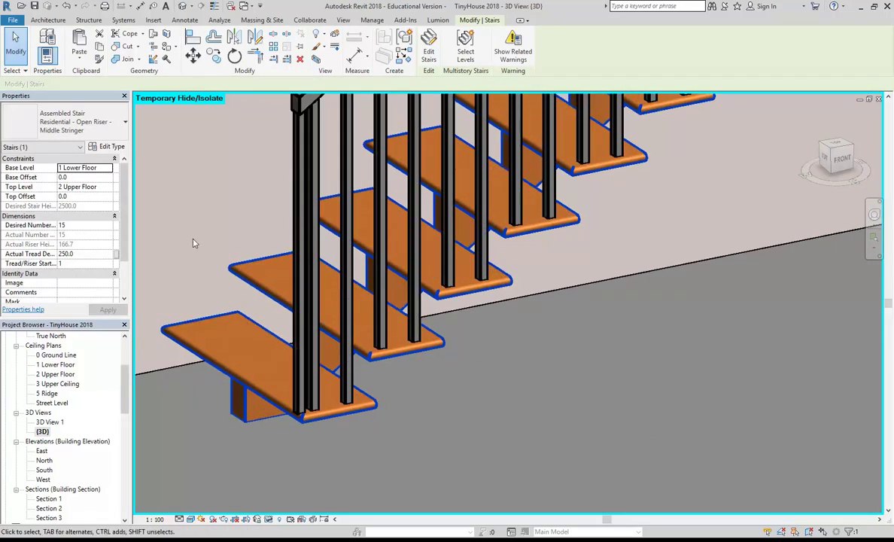
pyautogui.click(106, 149)
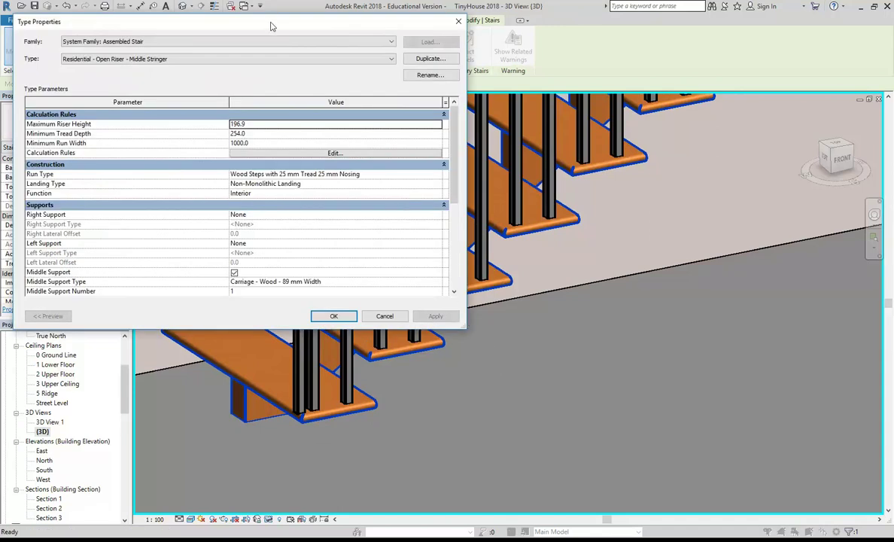
pyautogui.moveTo(269, 27); pyautogui.dragTo(347, 47)
pyautogui.moveTo(539, 347); pyautogui.dragTo(646, 466)
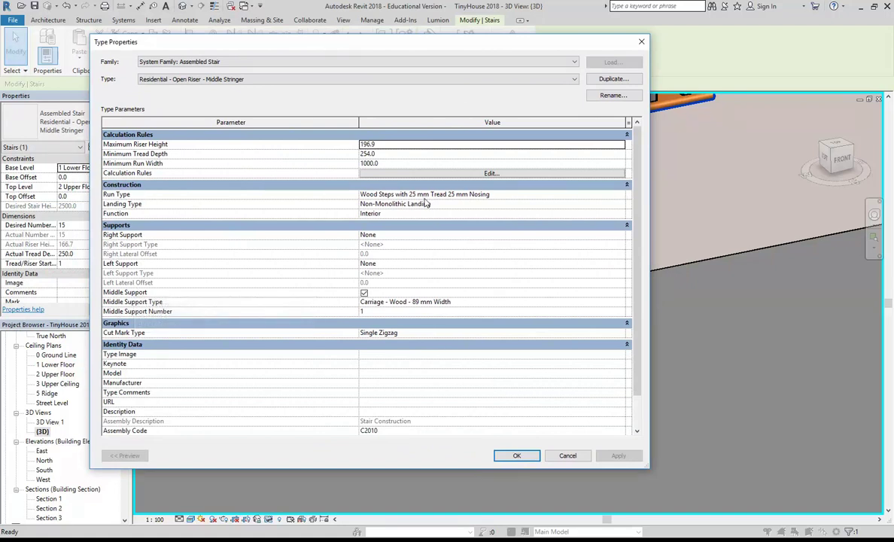
# Open the stair's run type and set its nosing profile to apply to Front Only, accepting the type changes
pyautogui.click(376, 194)
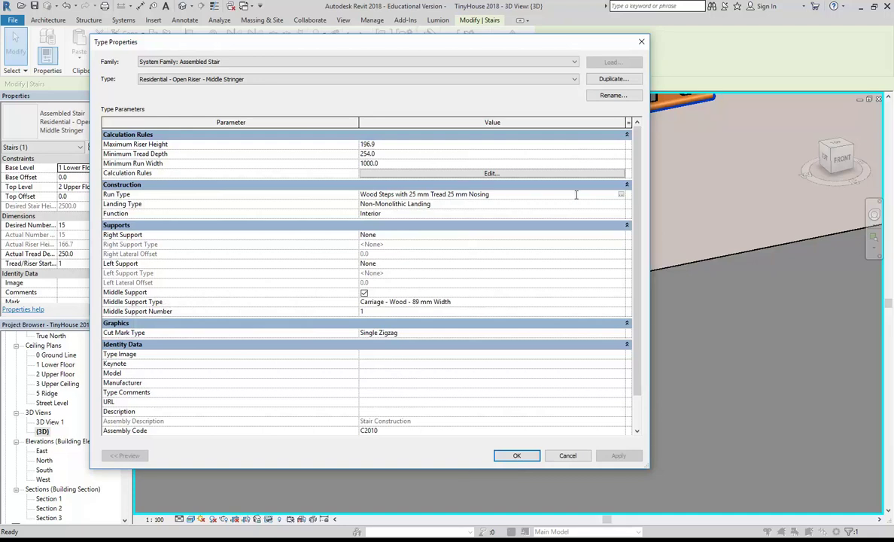
pyautogui.click(621, 195)
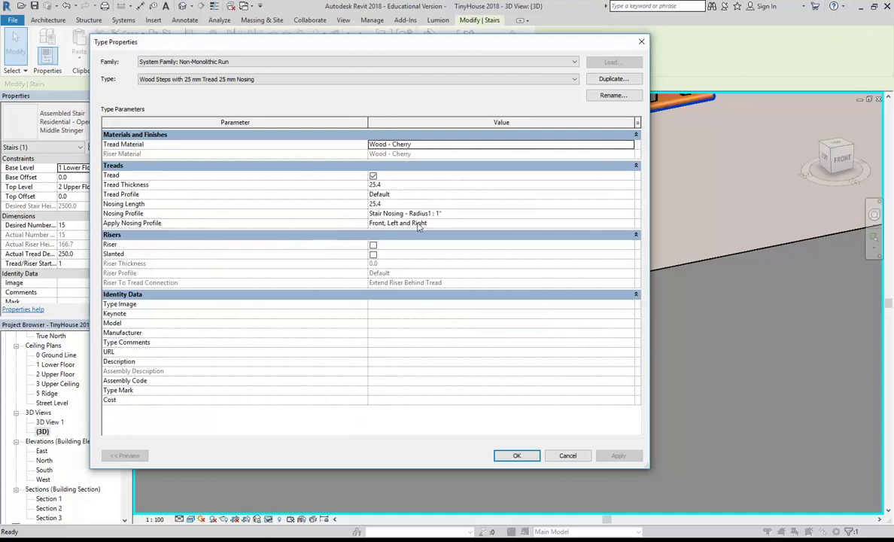
pyautogui.click(631, 223)
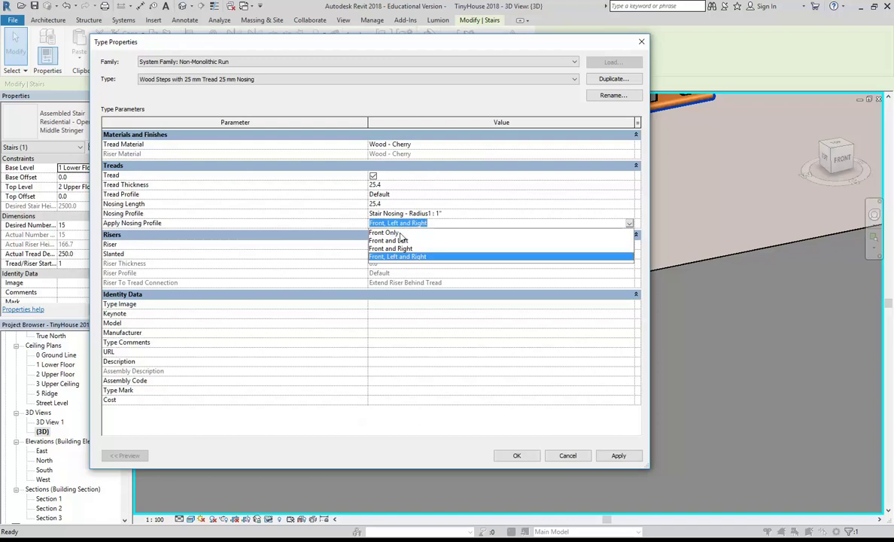
pyautogui.click(390, 233)
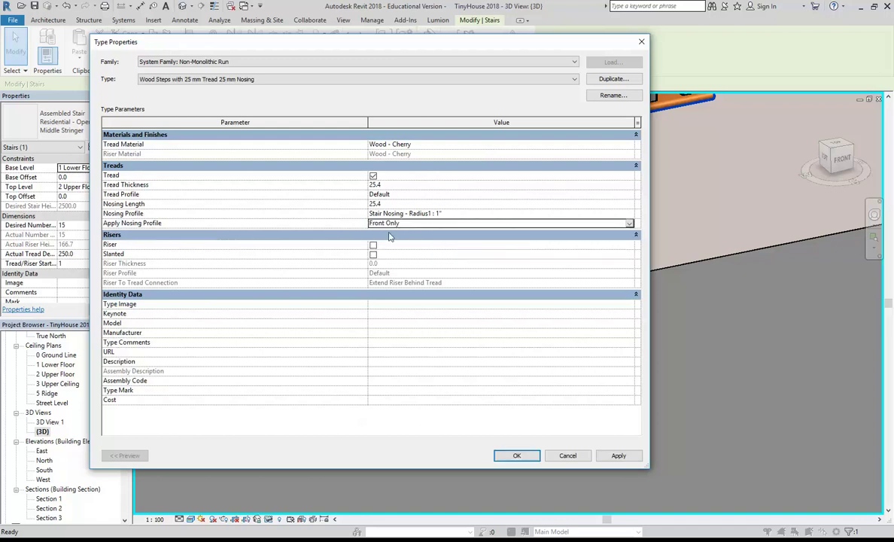
pyautogui.click(514, 455)
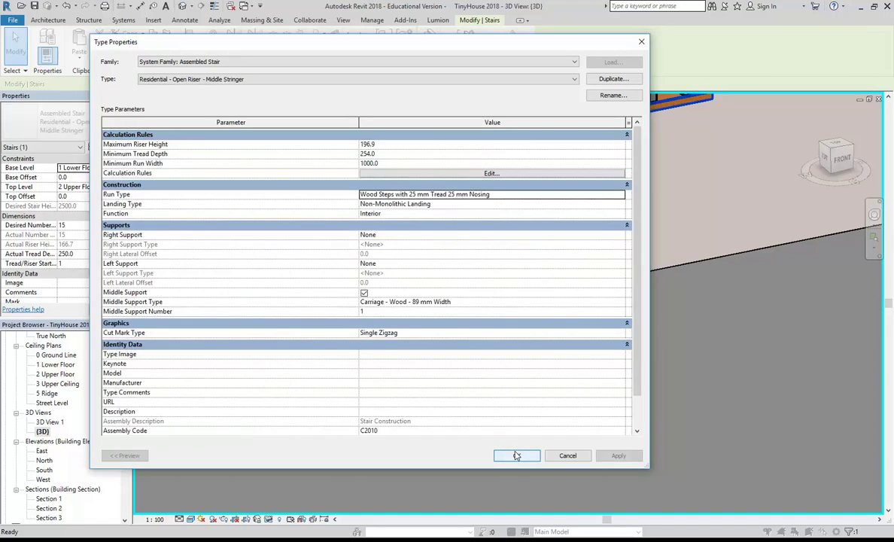
pyautogui.click(511, 455)
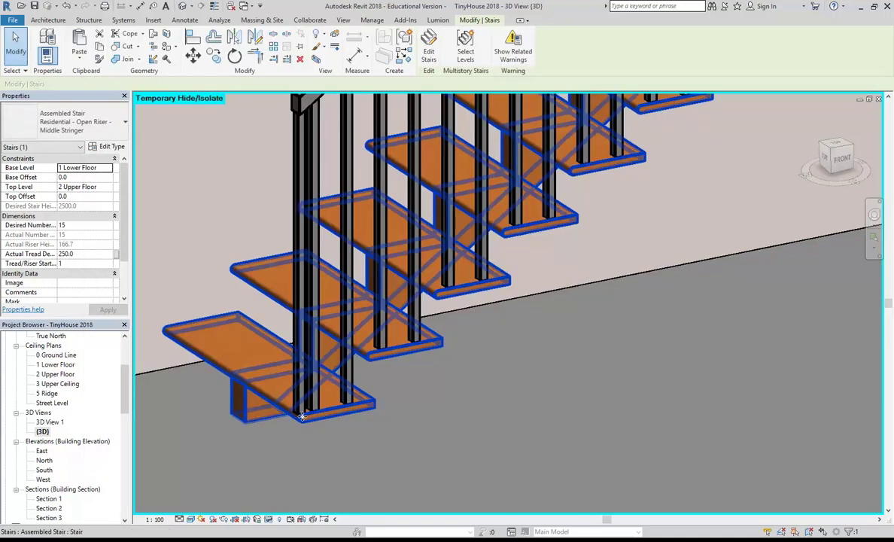
# Examine the nosing edges of the lower treads up close, with the stair deselected
pyautogui.scroll(3, 310, 420)
pyautogui.scroll(2, 306, 420)
pyautogui.scroll(-2, 304, 420)
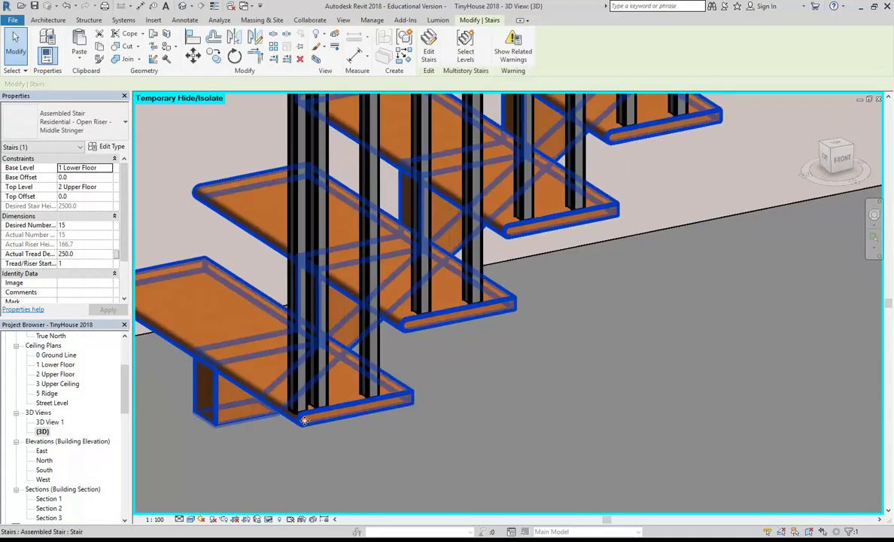
pyautogui.scroll(-3, 304, 420)
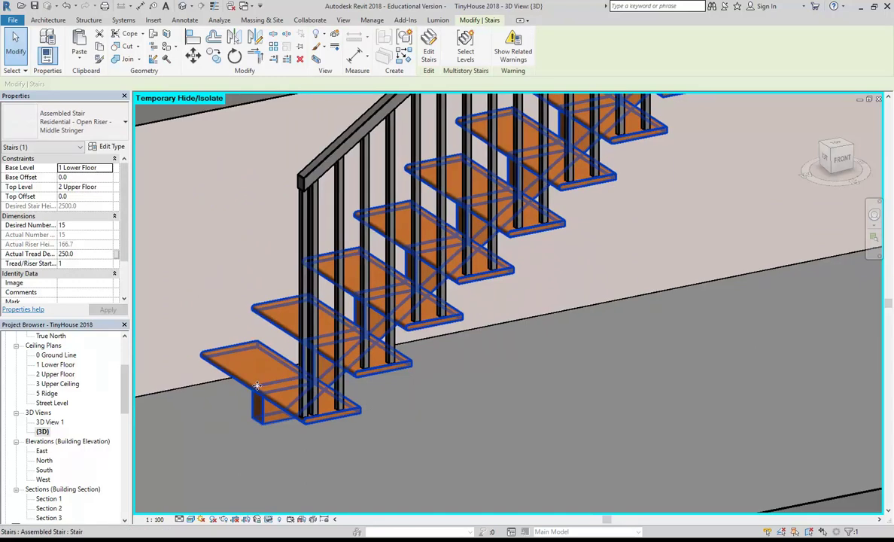
pyautogui.click(190, 296)
pyautogui.scroll(-3, 189, 296)
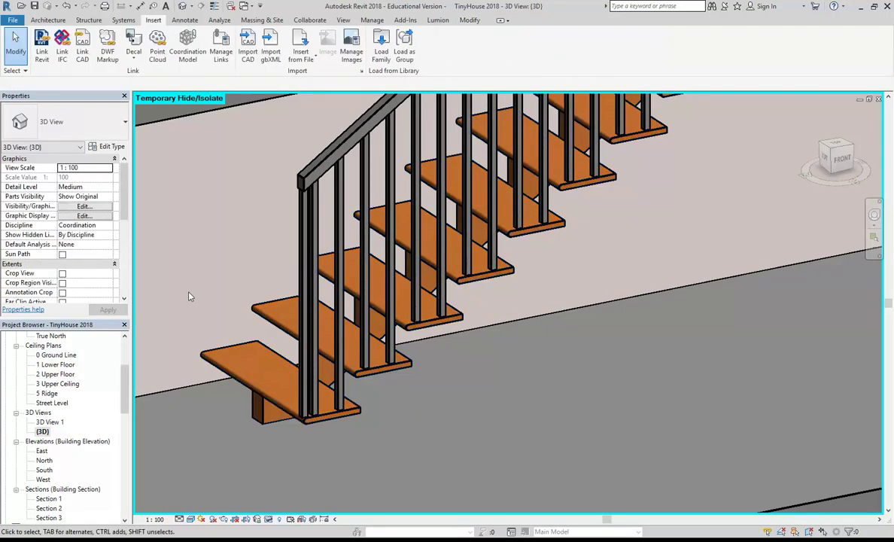
pyautogui.scroll(2, 214, 286)
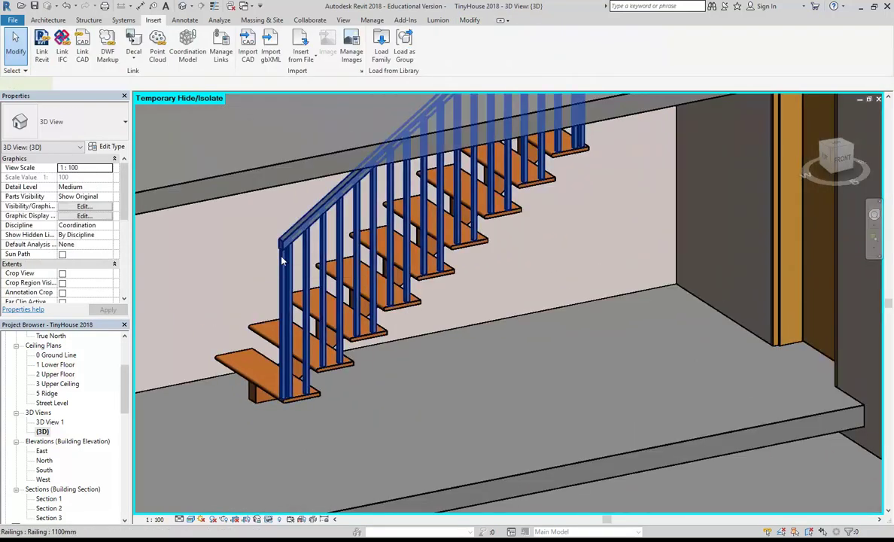
# Duplicate the interior stair railing's 1100mm type under the name Plain Glass
pyautogui.click(280, 265)
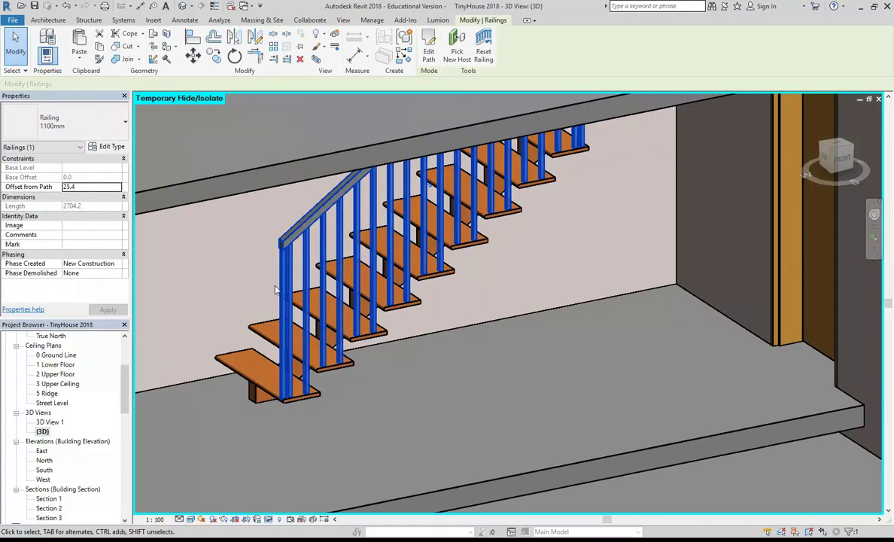
pyautogui.click(107, 146)
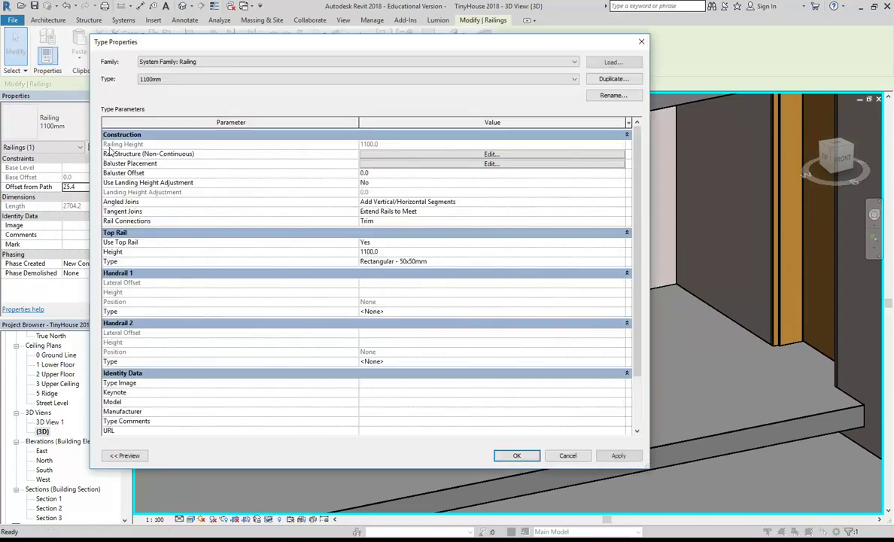
pyautogui.click(613, 79)
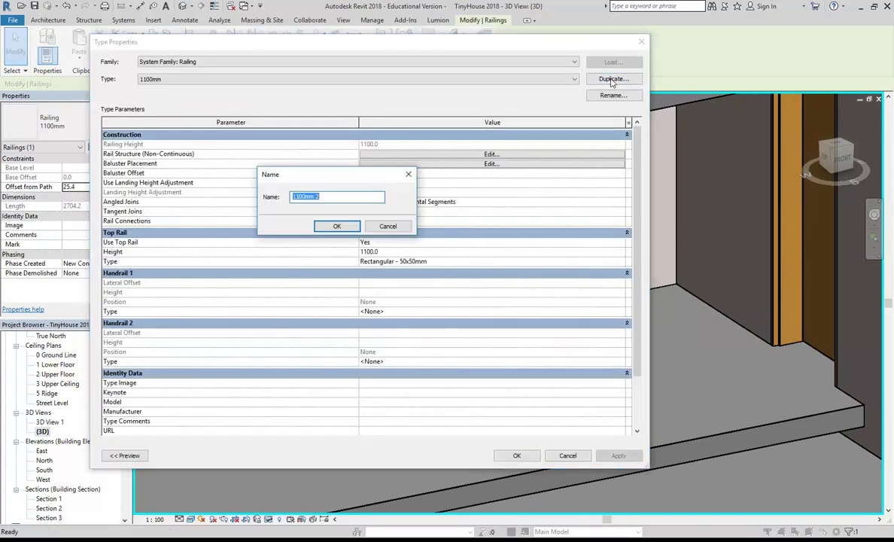
pyautogui.write('Plain Glass')
pyautogui.click(337, 226)
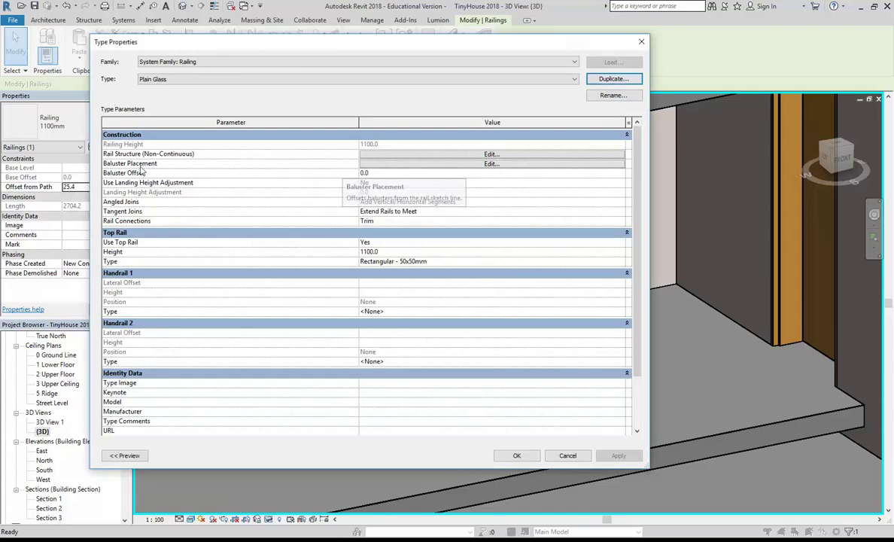
# Insert a new rail in the non-continuous rail structure using the profile Rectangle 20x1210mm
pyautogui.click(379, 154)
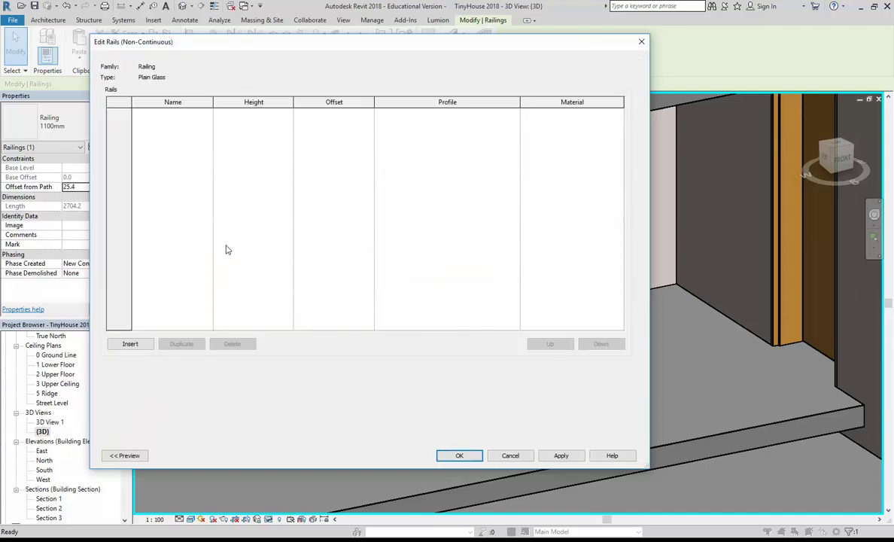
pyautogui.click(139, 345)
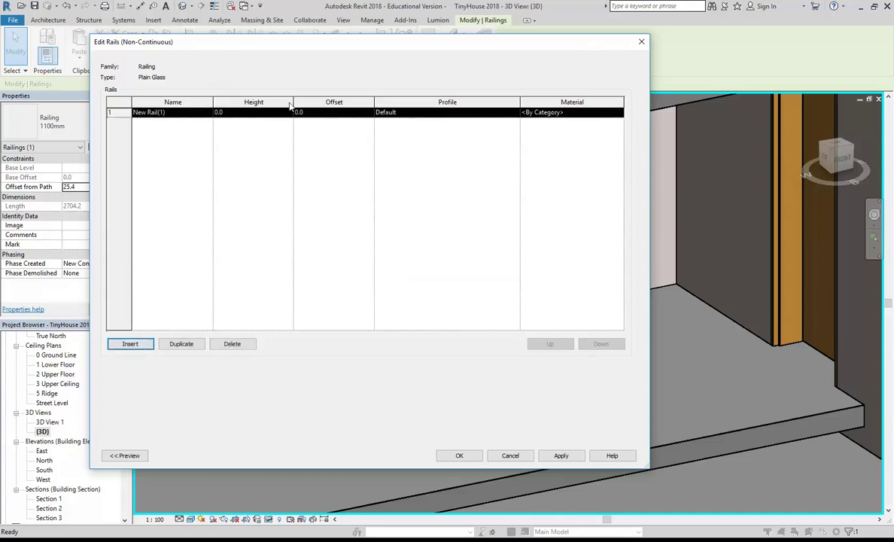
pyautogui.click(226, 112)
pyautogui.click(440, 112)
pyautogui.click(514, 112)
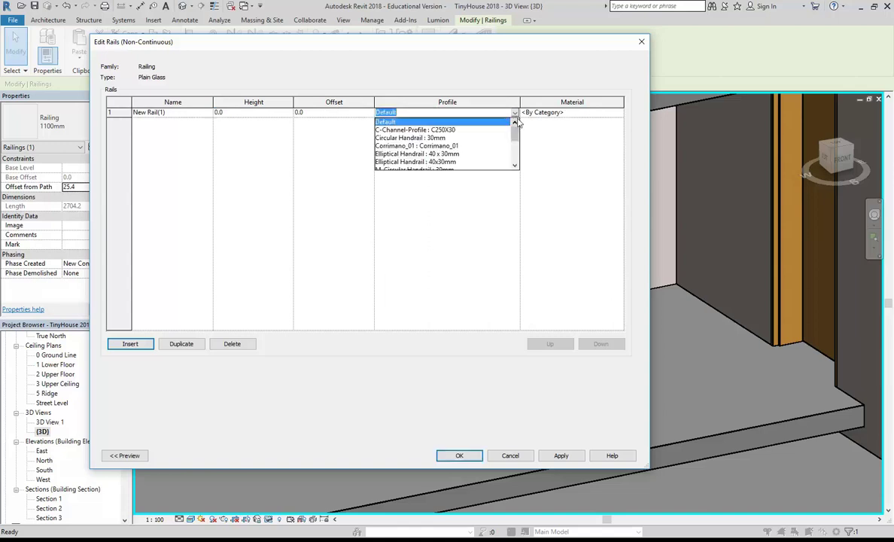
pyautogui.moveTo(515, 134); pyautogui.dragTo(514, 156)
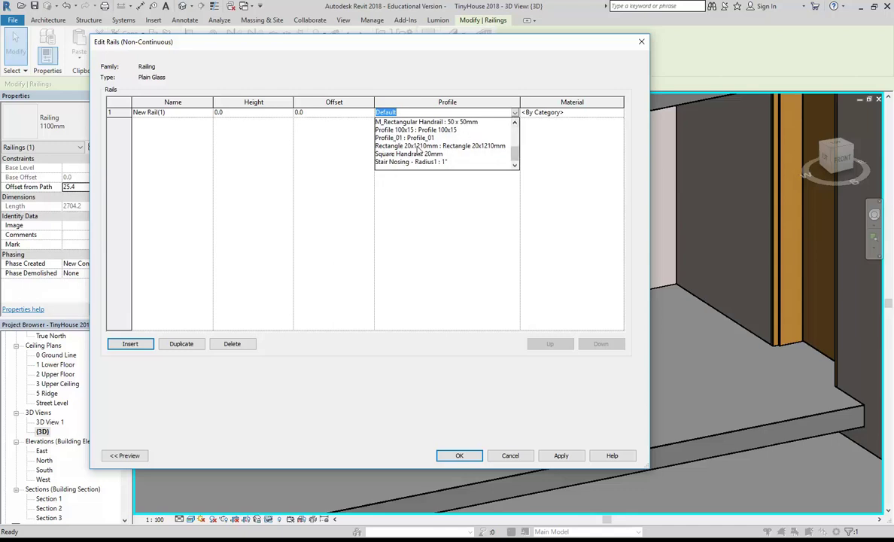
pyautogui.click(467, 147)
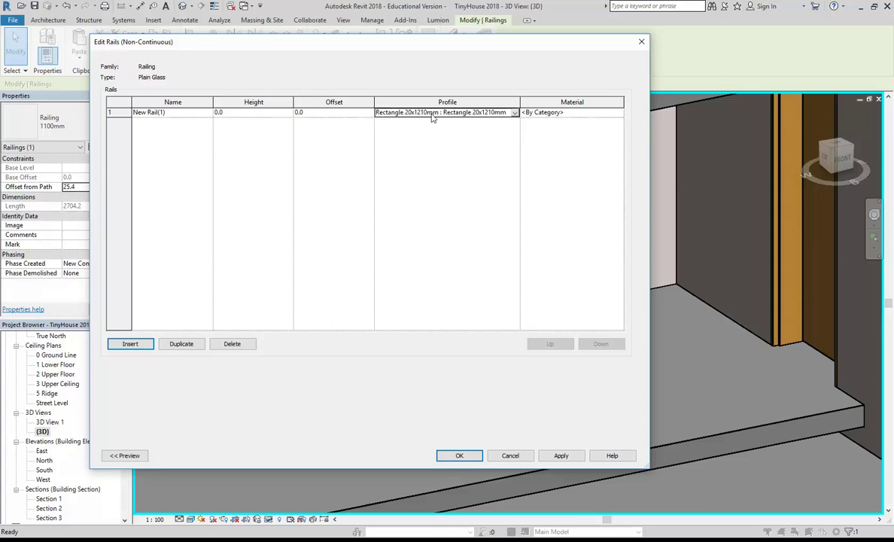
# Assign the Glass material to the new rail and accept the rail structure
pyautogui.click(539, 112)
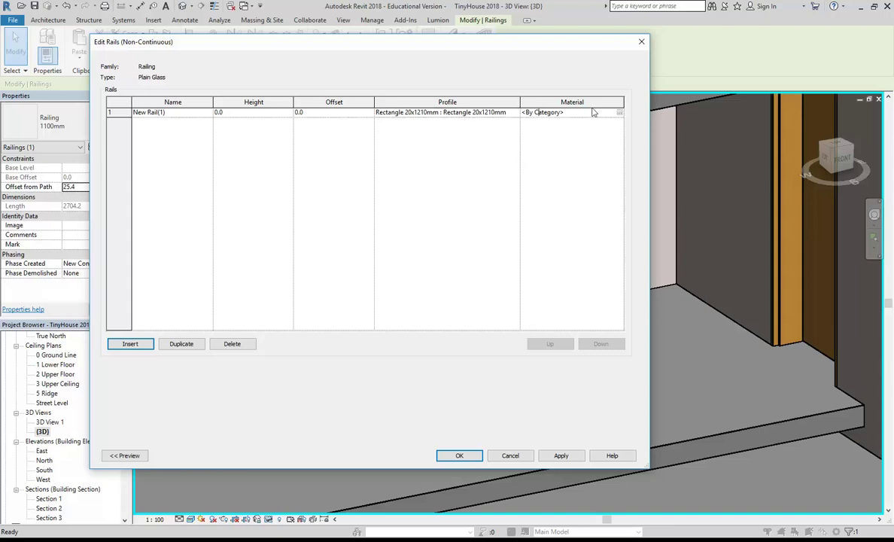
pyautogui.click(619, 113)
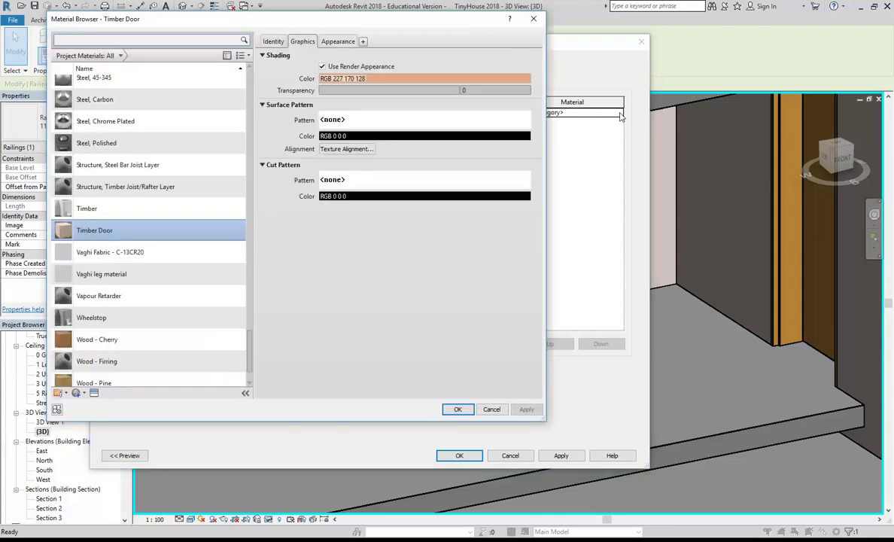
pyautogui.scroll(3, 239, 319)
pyautogui.moveTo(249, 312); pyautogui.dragTo(262, 191)
pyautogui.click(106, 287)
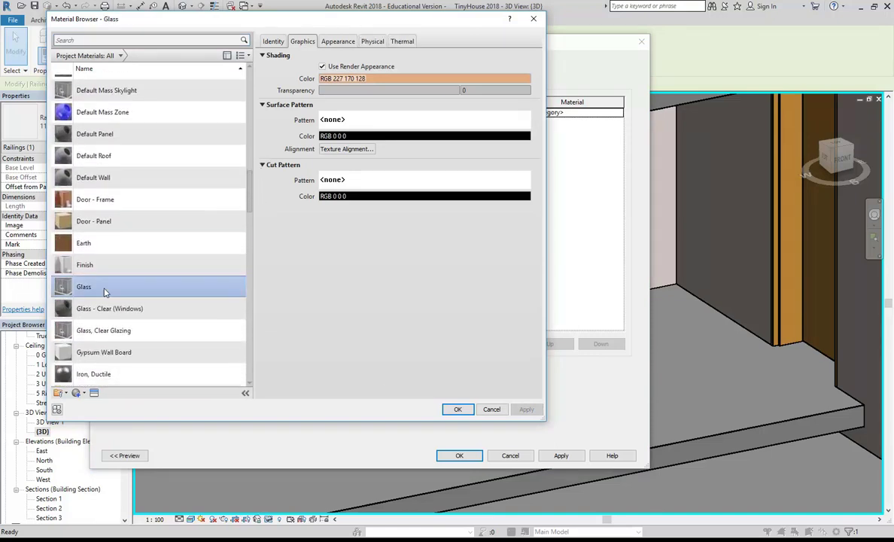
pyautogui.click(455, 409)
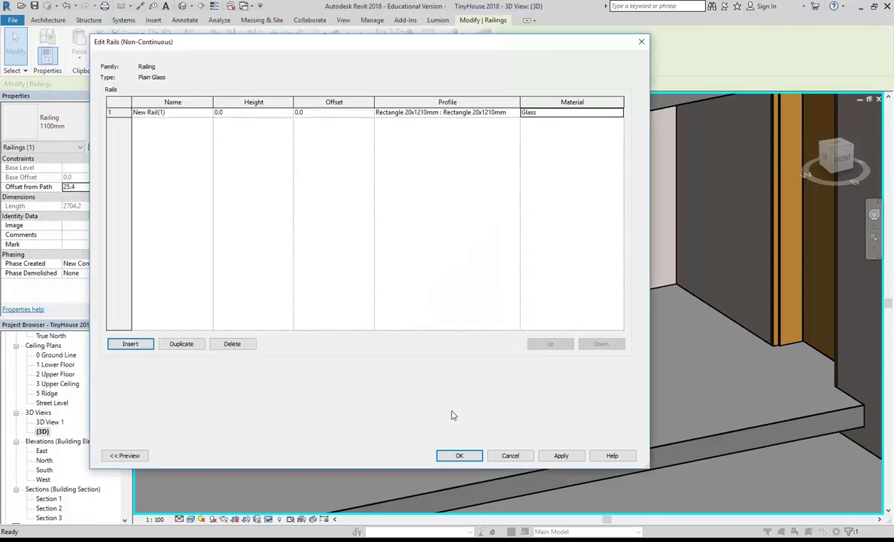
pyautogui.click(456, 456)
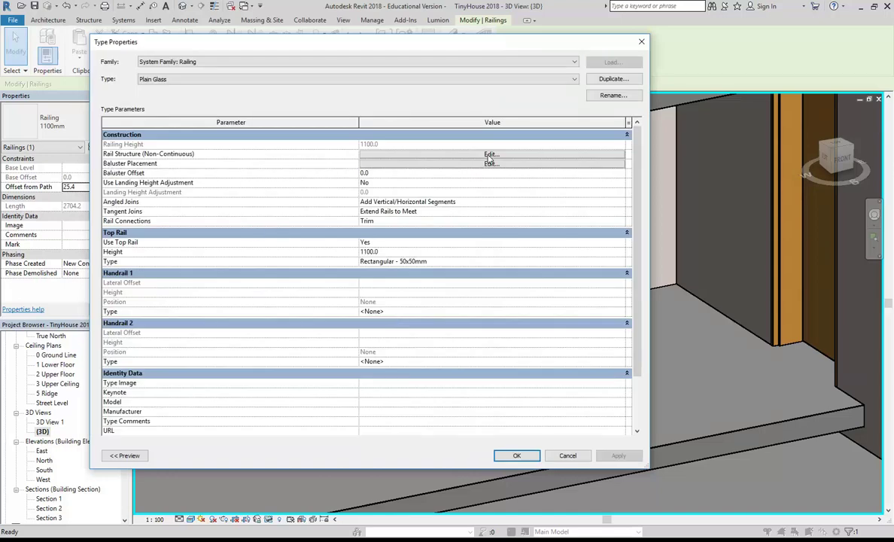
# In the baluster placement, set the regular baluster family to None and turn off balusters per tread on stairs
pyautogui.click(490, 164)
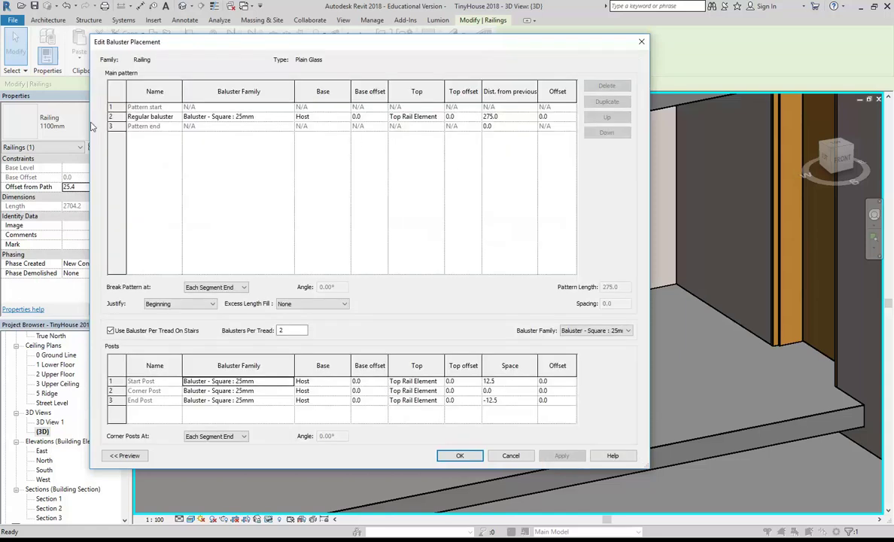
pyautogui.click(290, 118)
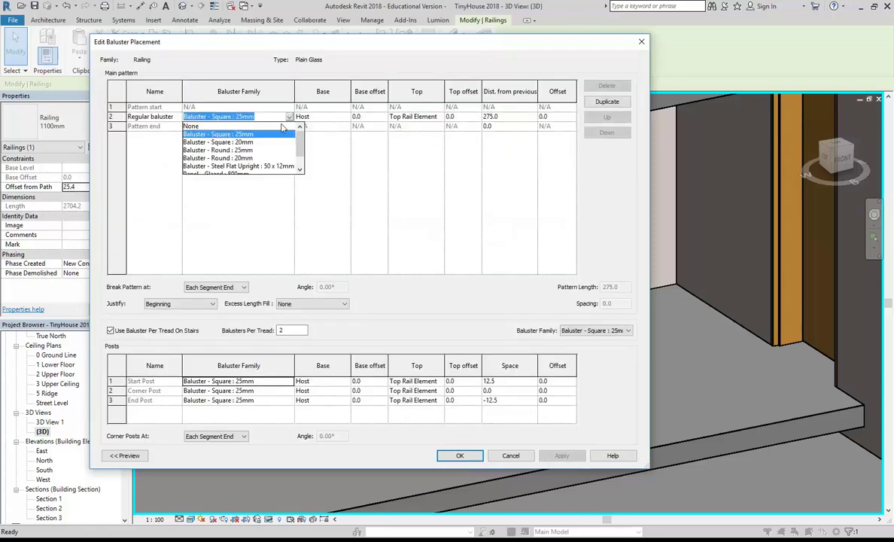
pyautogui.click(201, 126)
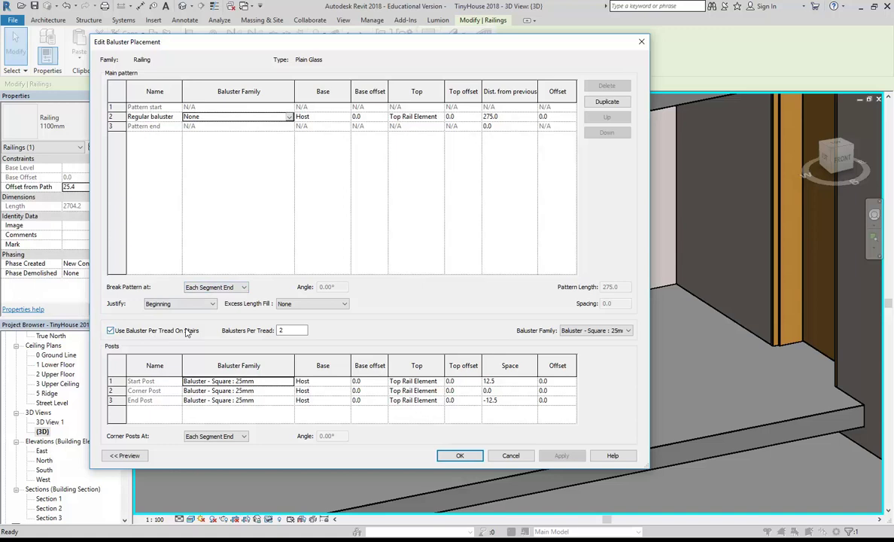
pyautogui.click(110, 331)
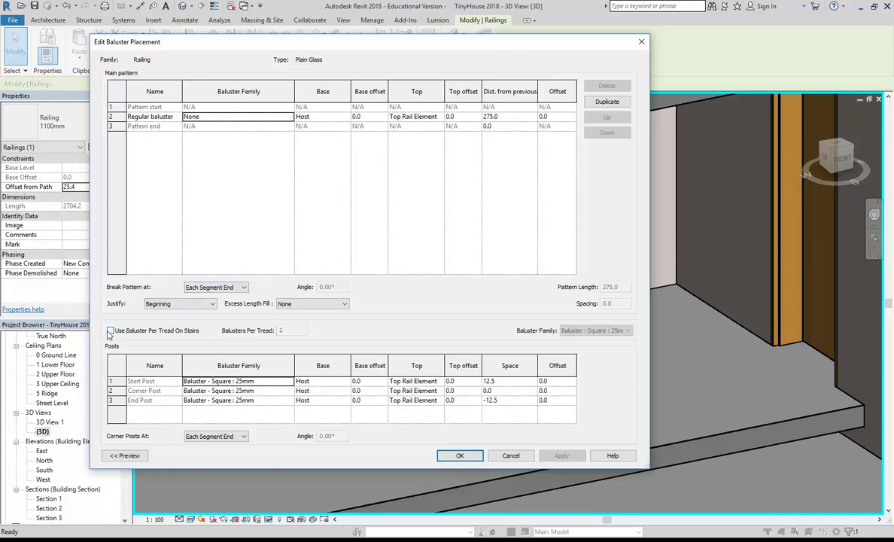
# Set the start, corner and end posts to None and accept the baluster placement and railing type settings
pyautogui.click(290, 381)
pyautogui.click(301, 391)
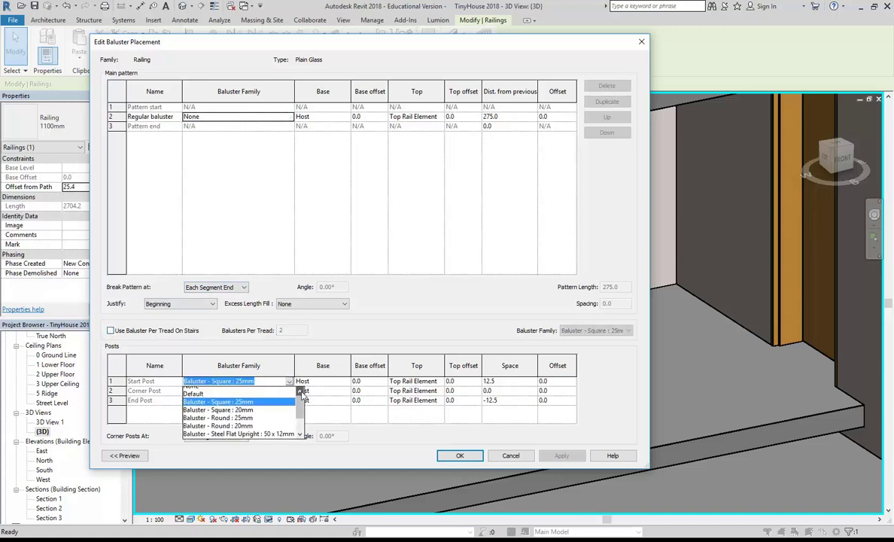
pyautogui.click(249, 392)
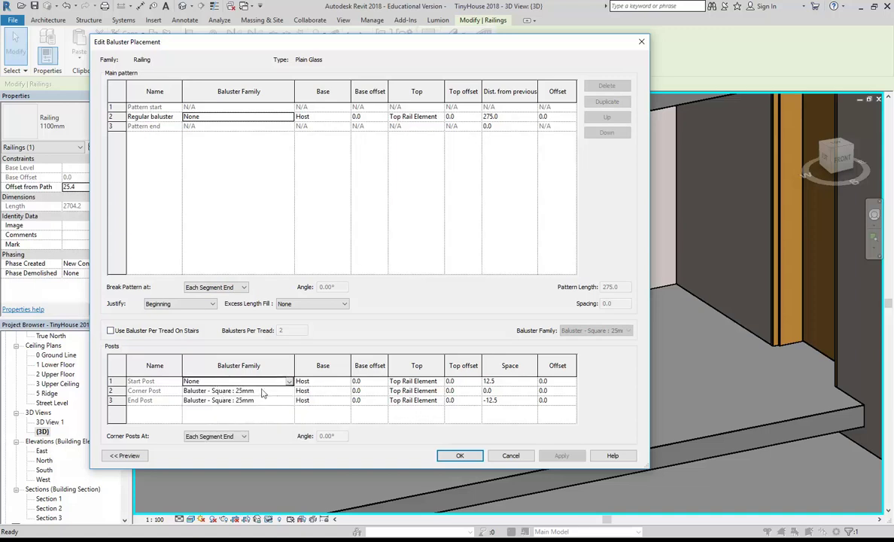
pyautogui.click(289, 391)
pyautogui.click(202, 400)
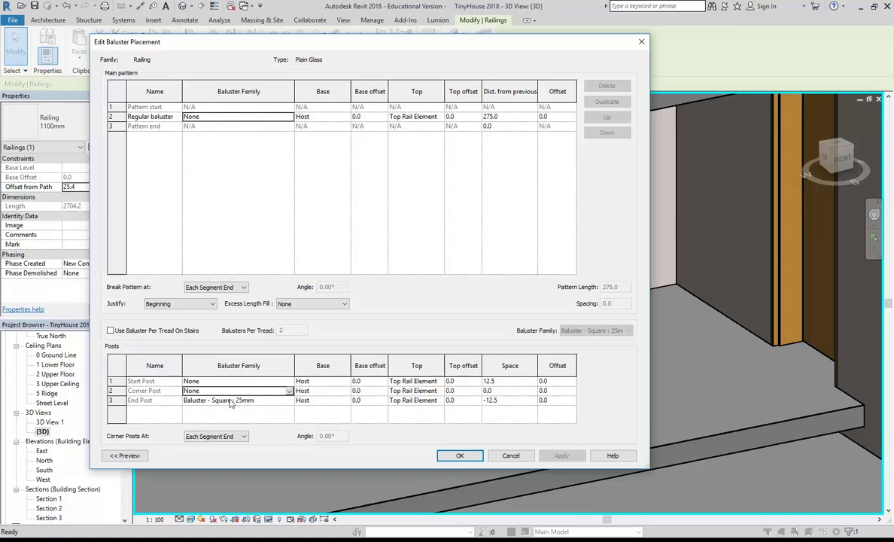
pyautogui.click(286, 403)
pyautogui.click(192, 409)
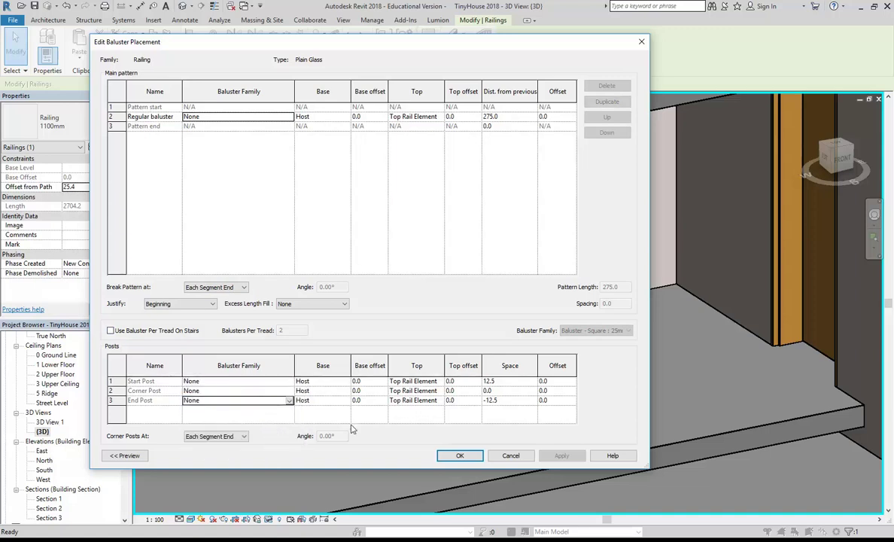
pyautogui.click(457, 455)
pyautogui.click(515, 455)
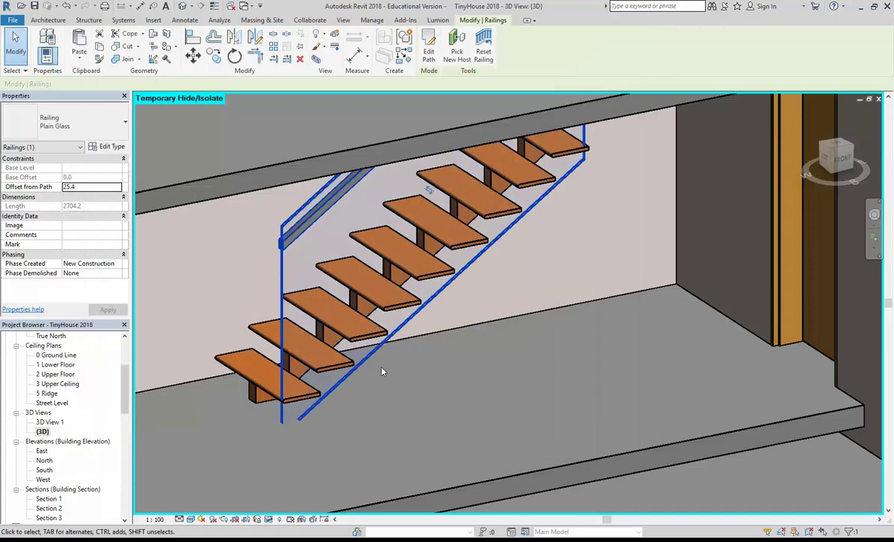
# Open the 1 Lower Floor plan and select the glass railing along the straight stair run
pyautogui.keyDown('shift'); pyautogui.moveTo(527, 393); pyautogui.dragTo(550, 393, button='middle'); pyautogui.keyUp('shift')
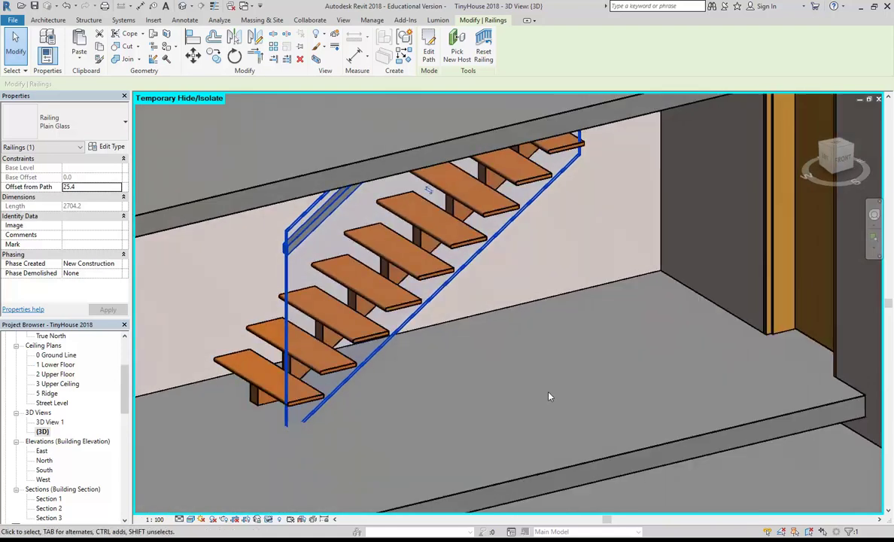
pyautogui.moveTo(125, 407); pyautogui.dragTo(127, 374)
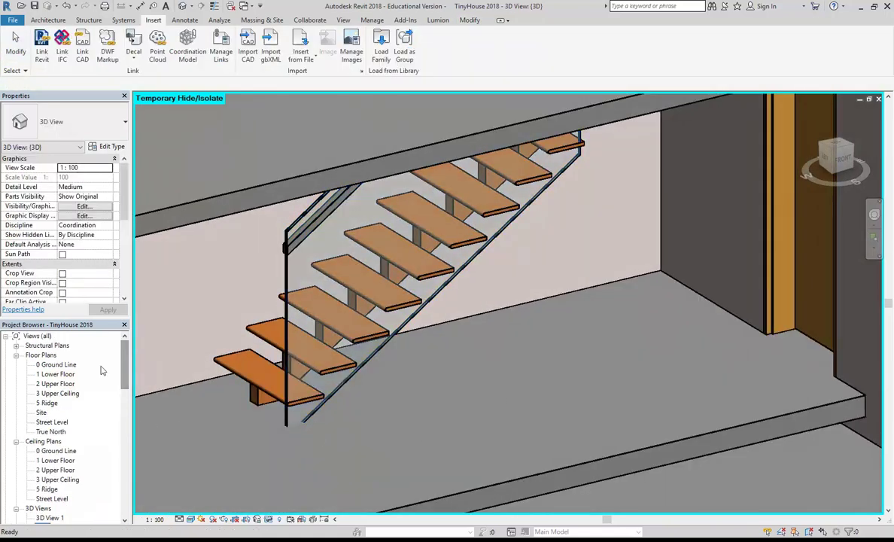
pyautogui.doubleClick(57, 374)
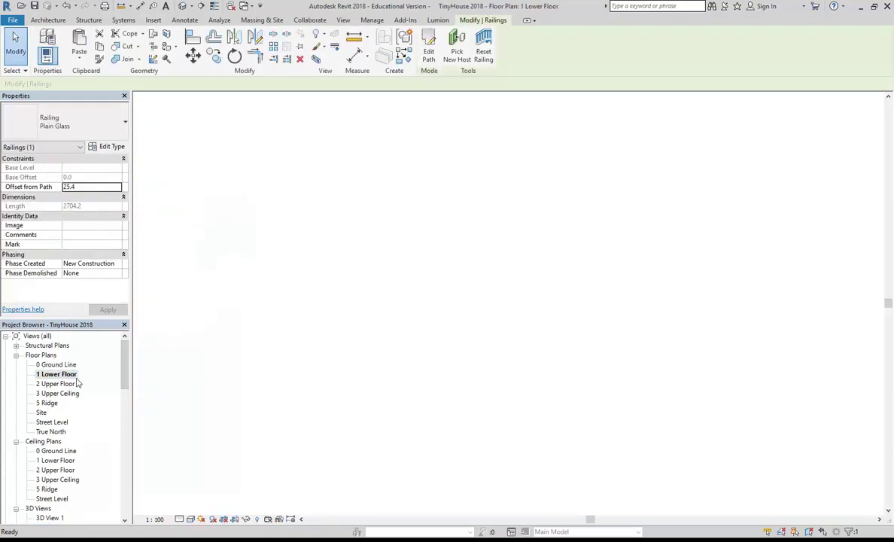
pyautogui.scroll(15, 456, 327)
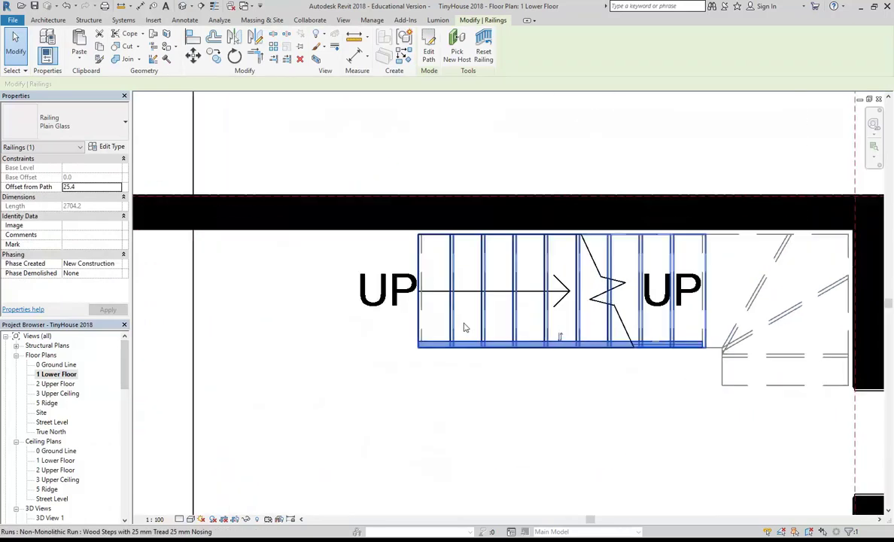
pyautogui.click(228, 342)
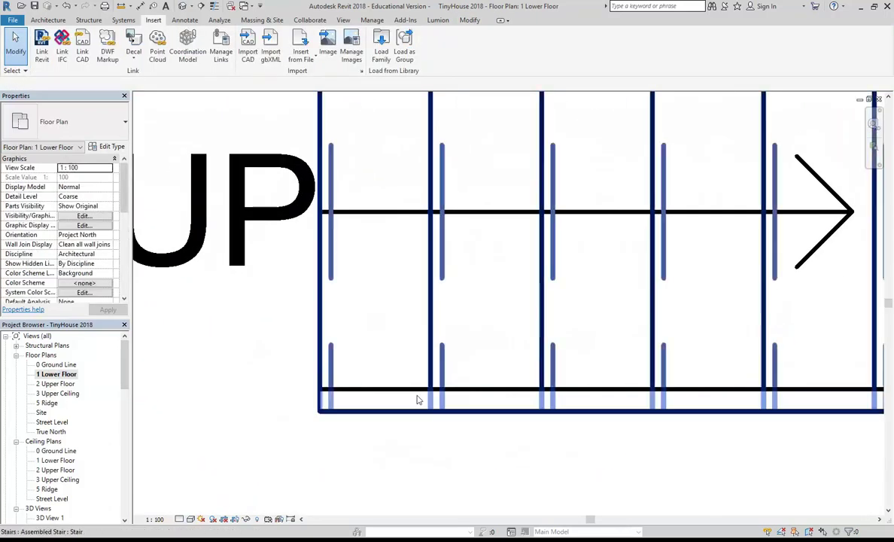
pyautogui.click(398, 394)
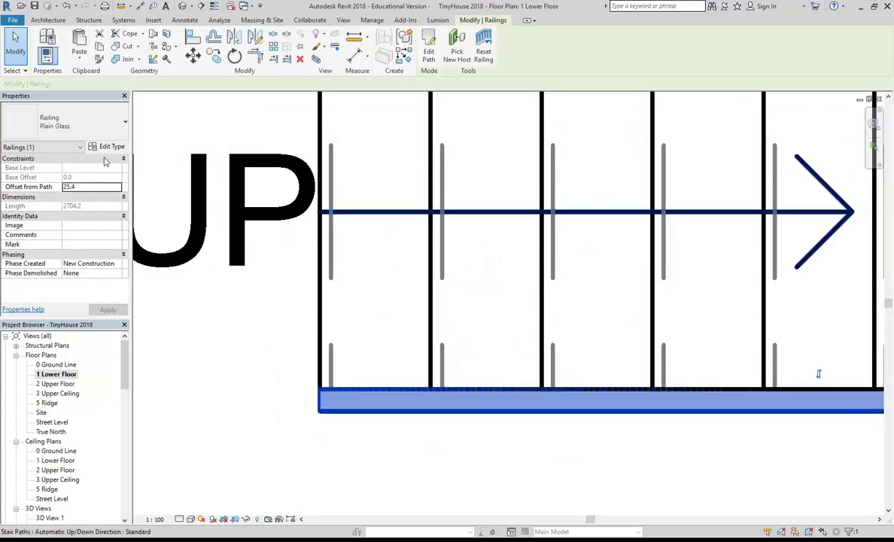
# Set the glass rail's offset to -20 in the Plain Glass rail structure and accept the type settings
pyautogui.click(110, 147)
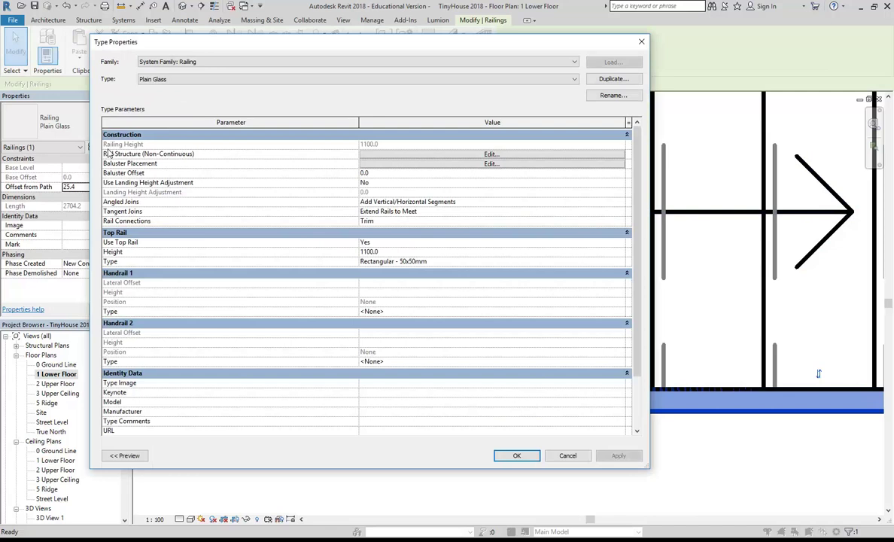
pyautogui.click(399, 154)
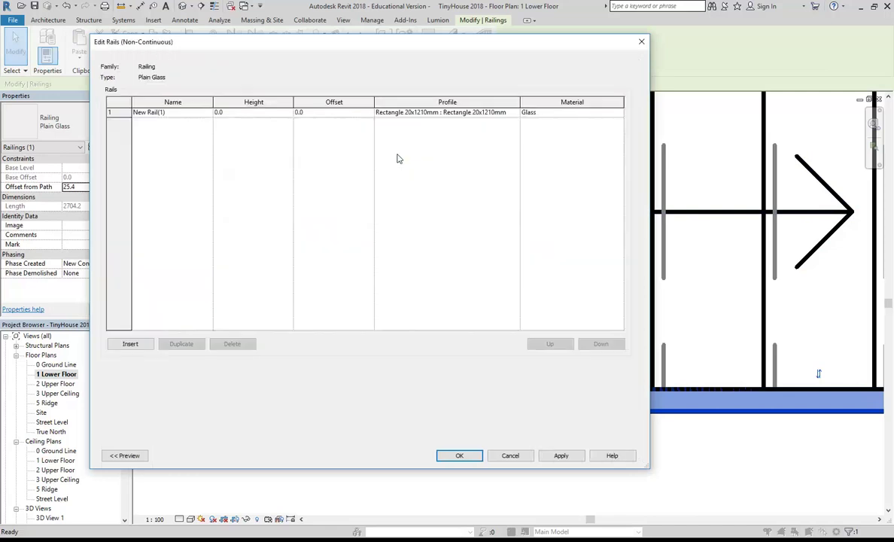
pyautogui.click(319, 113)
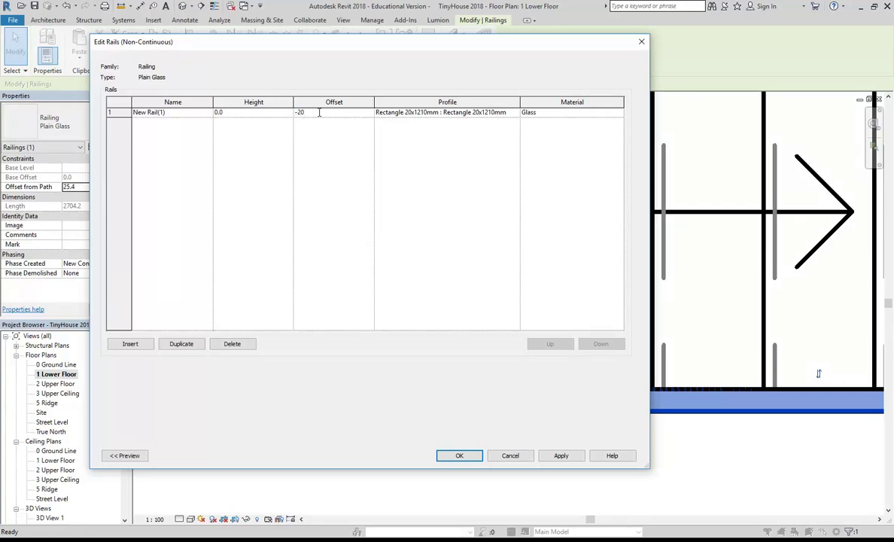
pyautogui.click(452, 457)
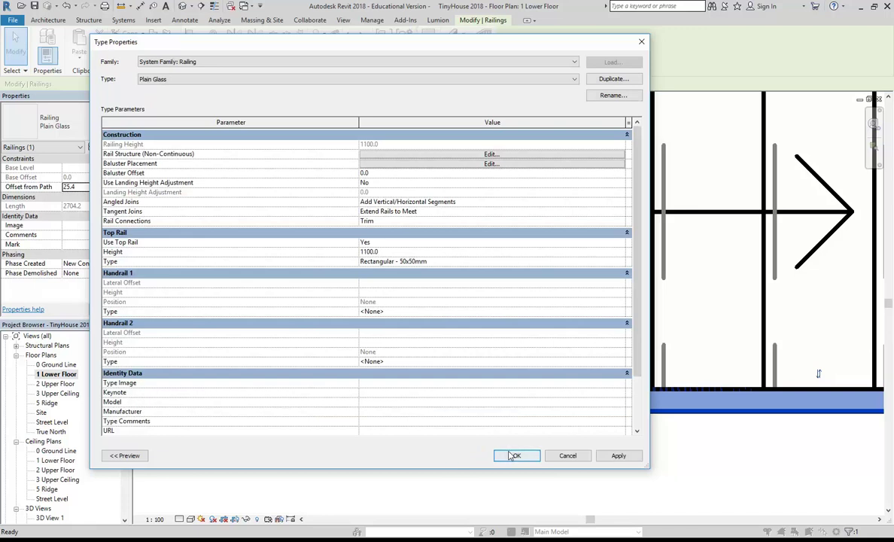
pyautogui.click(509, 456)
pyautogui.press('Escape')
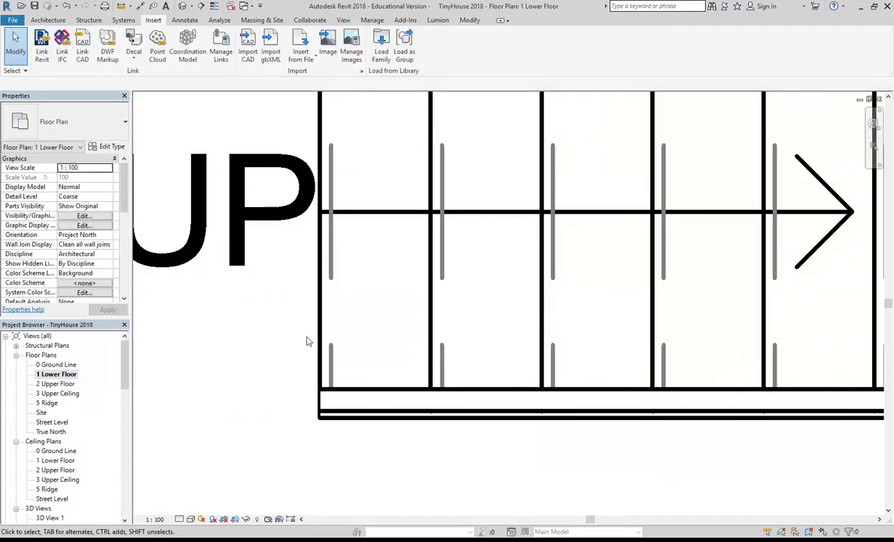
# Return to the {3D} view and examine how the glass panel sits against the top rail at the stair's lower end
pyautogui.click(327, 394)
pyautogui.click(335, 419)
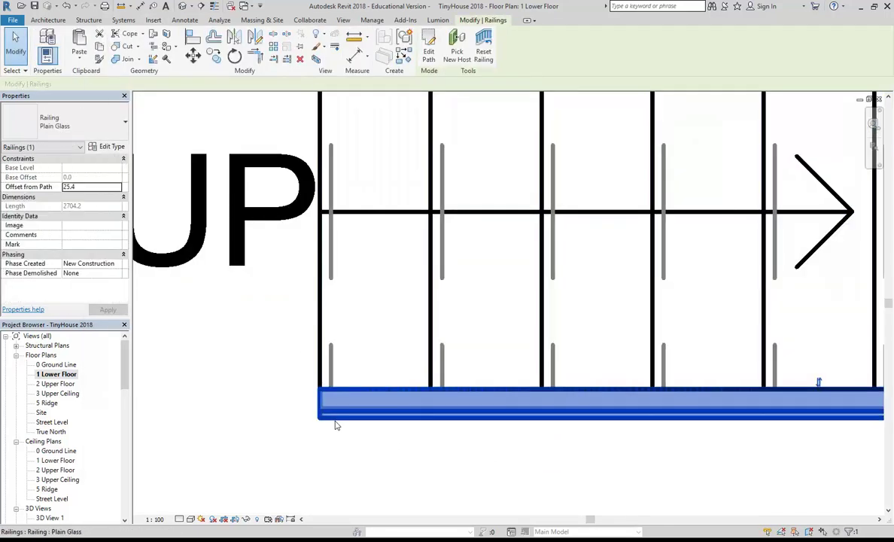
pyautogui.moveTo(124, 368); pyautogui.dragTo(123, 398)
pyautogui.doubleClick(43, 413)
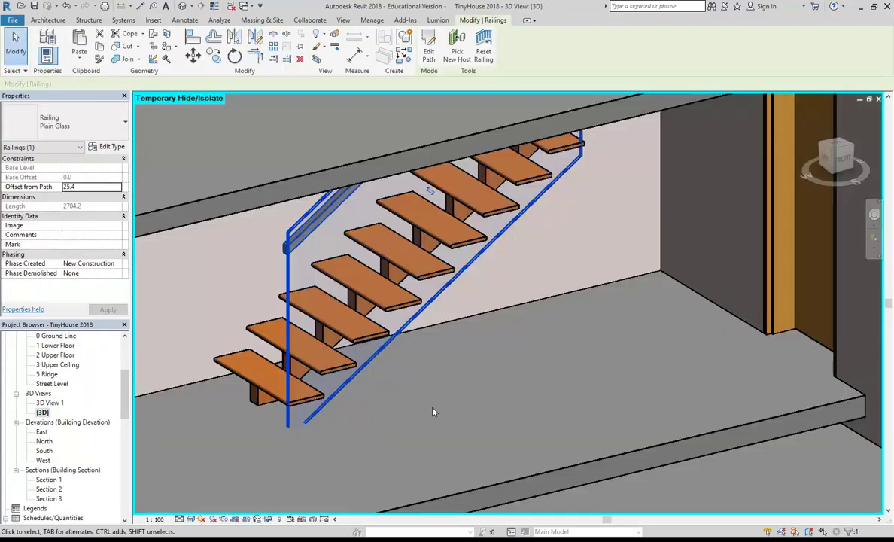
pyautogui.click(433, 411)
pyautogui.keyDown('shift'); pyautogui.moveTo(307, 415); pyautogui.dragTo(364, 426, button='middle'); pyautogui.keyUp('shift')
pyautogui.scroll(4, 310, 418)
# Set Use Top Rail to No for the Plain Glass railing type and accept the type settings
pyautogui.click(339, 433)
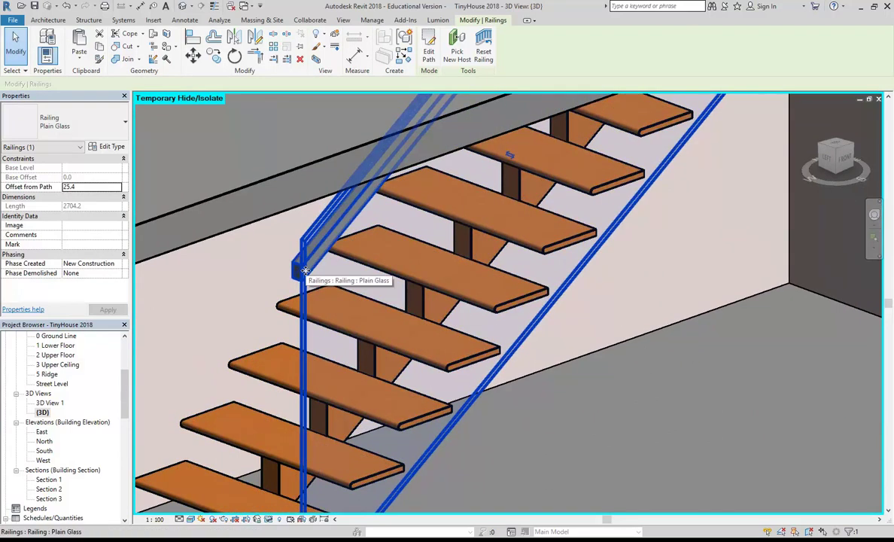
pyautogui.click(108, 146)
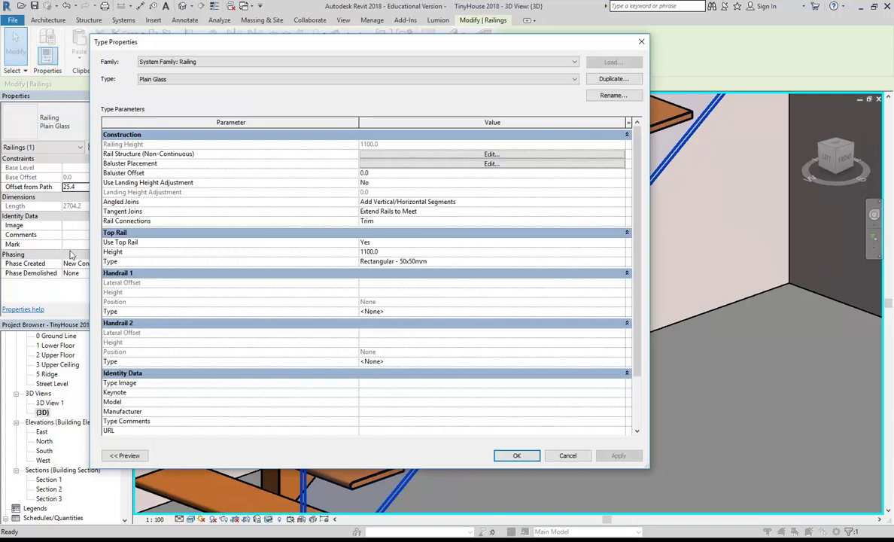
pyautogui.click(621, 243)
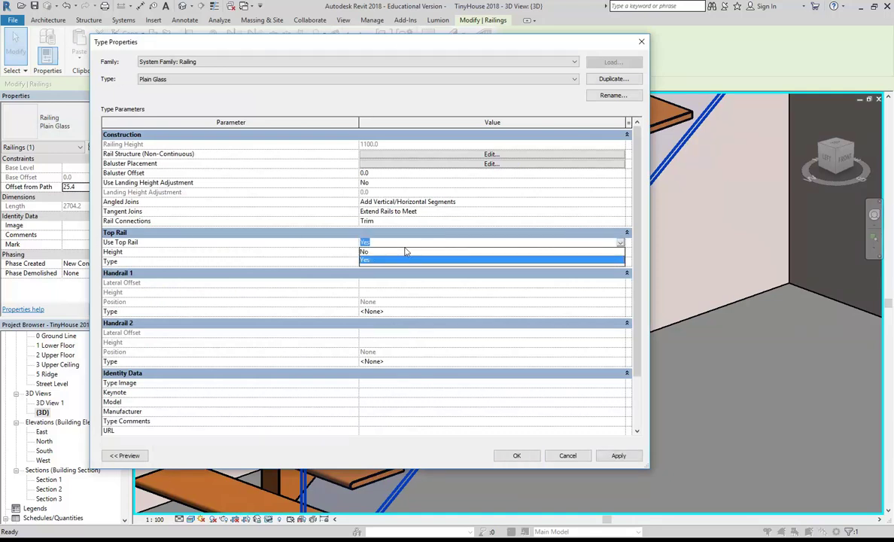
pyautogui.click(368, 252)
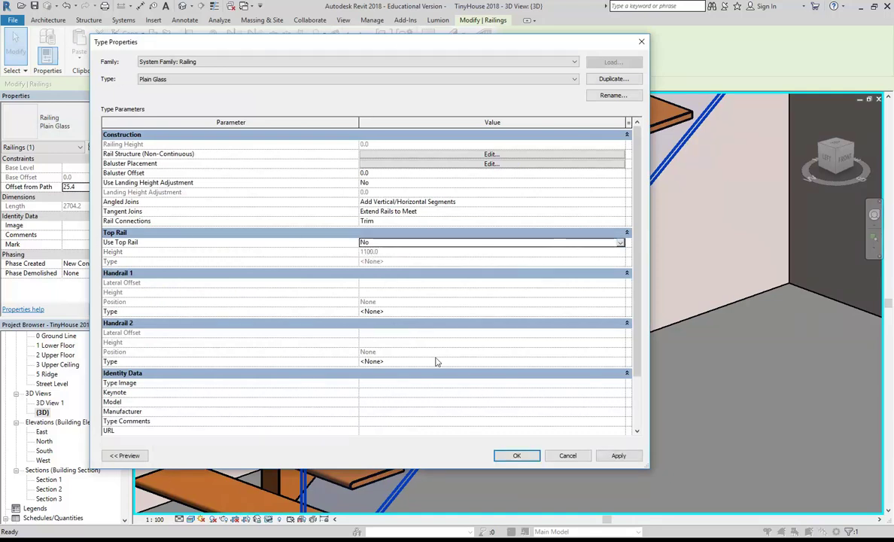
pyautogui.click(517, 456)
pyautogui.press('Escape')
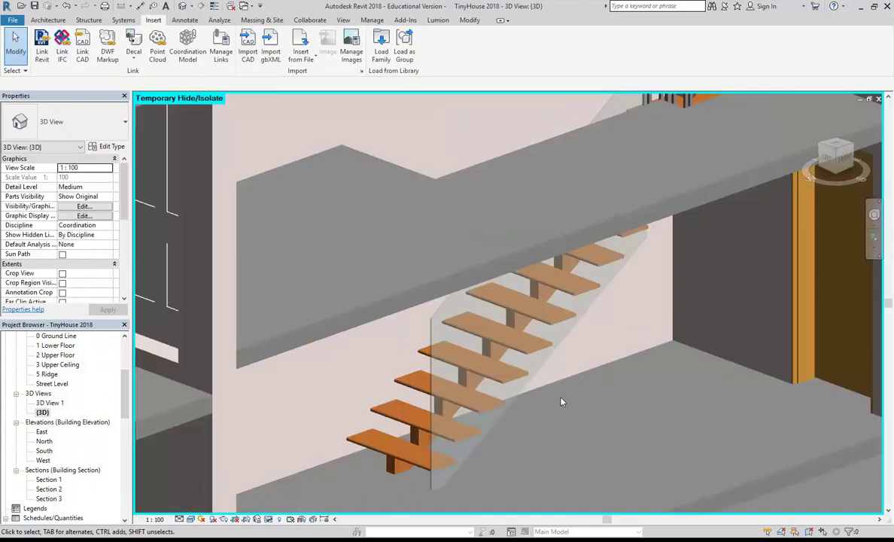
# Examine the glass railing and stair from several angles, checking the junction with the winder treads and the panel's lower end
pyautogui.keyDown('shift'); pyautogui.moveTo(560, 402); pyautogui.dragTo(436, 352, button='middle'); pyautogui.keyUp('shift')
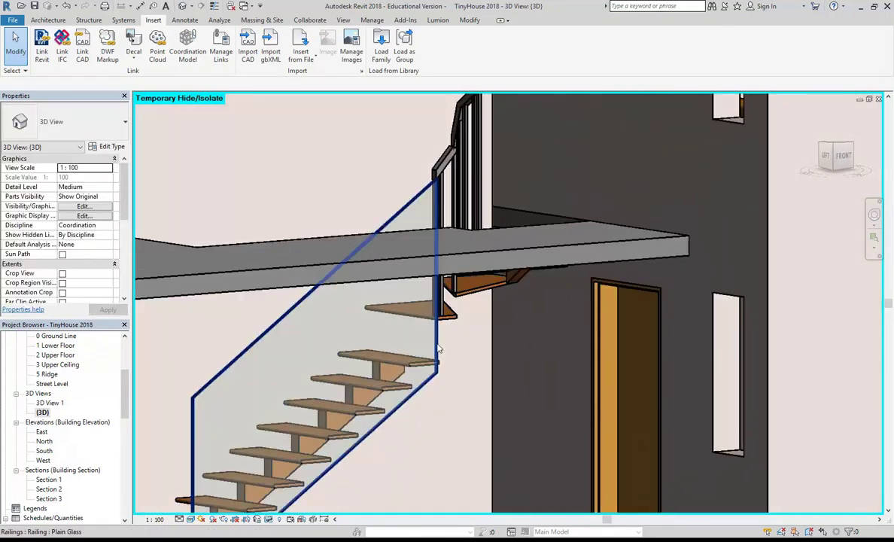
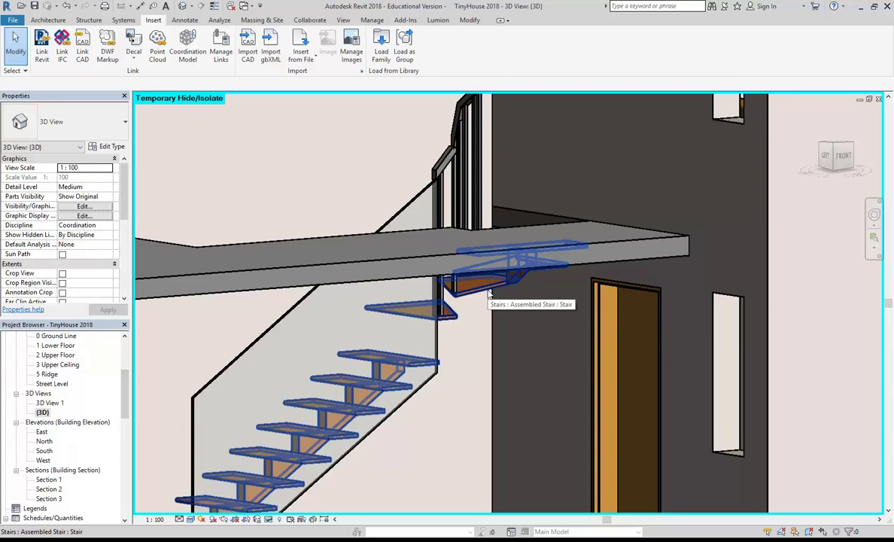
pyautogui.click(489, 293)
pyautogui.keyDown('shift'); pyautogui.moveTo(488, 295); pyautogui.dragTo(465, 412, button='middle'); pyautogui.keyUp('shift')
pyautogui.click(465, 412)
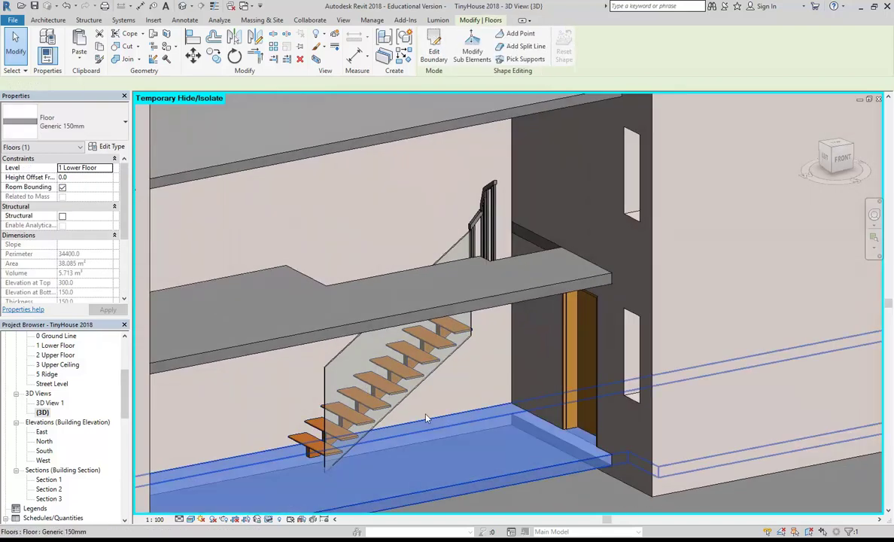
pyautogui.click(296, 436)
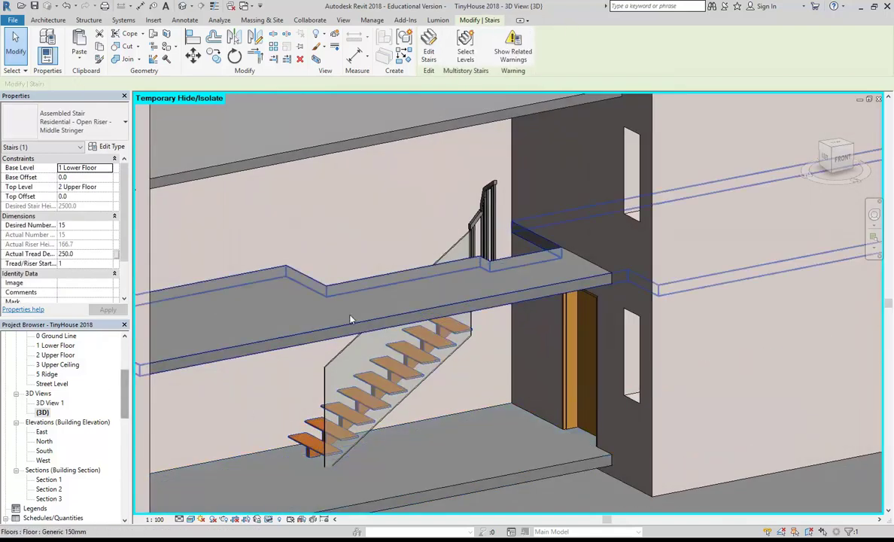
pyautogui.press('Escape')
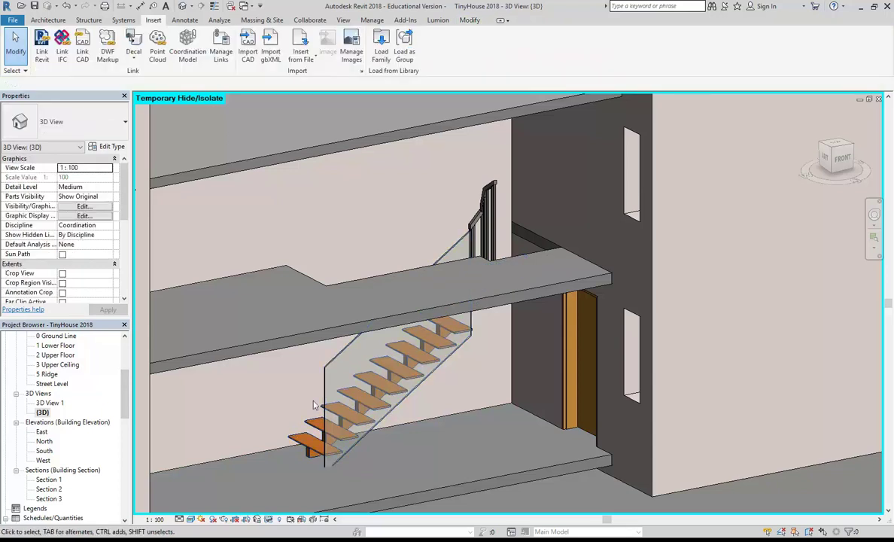
pyautogui.click(337, 390)
pyautogui.keyDown('shift'); pyautogui.moveTo(338, 391); pyautogui.dragTo(318, 405, button='middle'); pyautogui.keyUp('shift')
pyautogui.scroll(2, 321, 436)
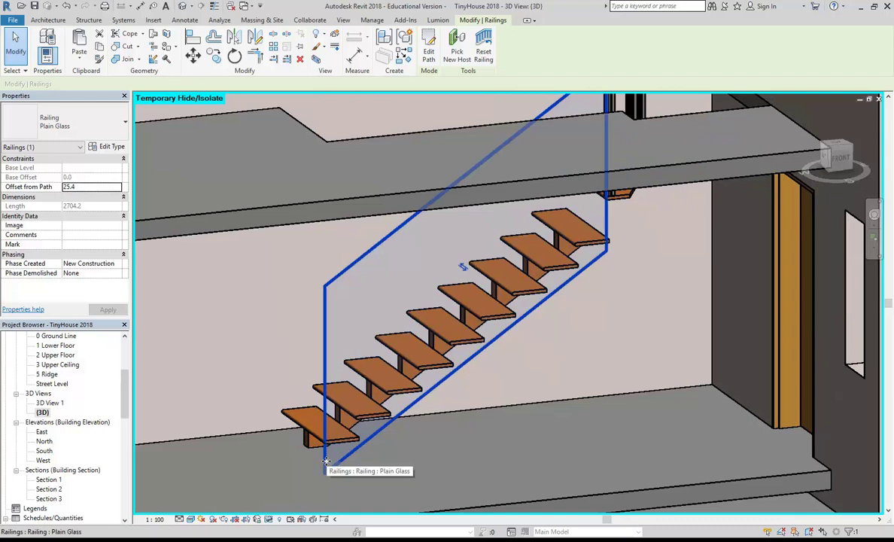
pyautogui.click(255, 307)
pyautogui.scroll(-2, 255, 307)
pyautogui.keyDown('shift'); pyautogui.moveTo(255, 307); pyautogui.dragTo(307, 339, button='middle'); pyautogui.keyUp('shift')
pyautogui.click(307, 339)
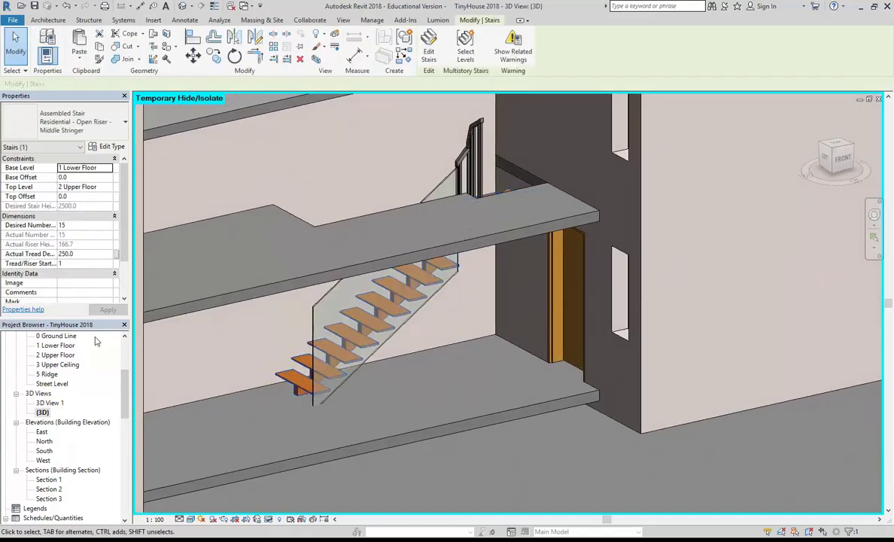
# Change the short 1100mm railing at the upper winder part of the stair to the Plain Glass type
pyautogui.moveTo(126, 399); pyautogui.dragTo(130, 364)
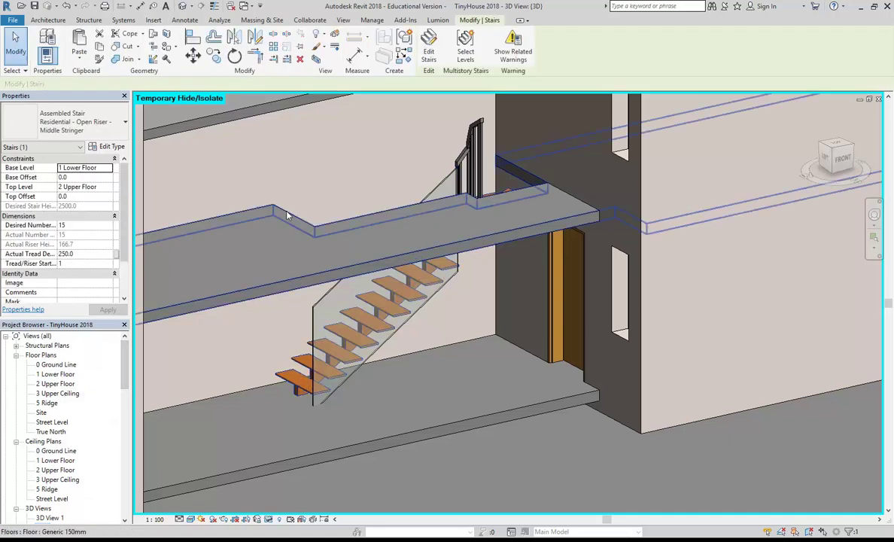
pyautogui.click(478, 149)
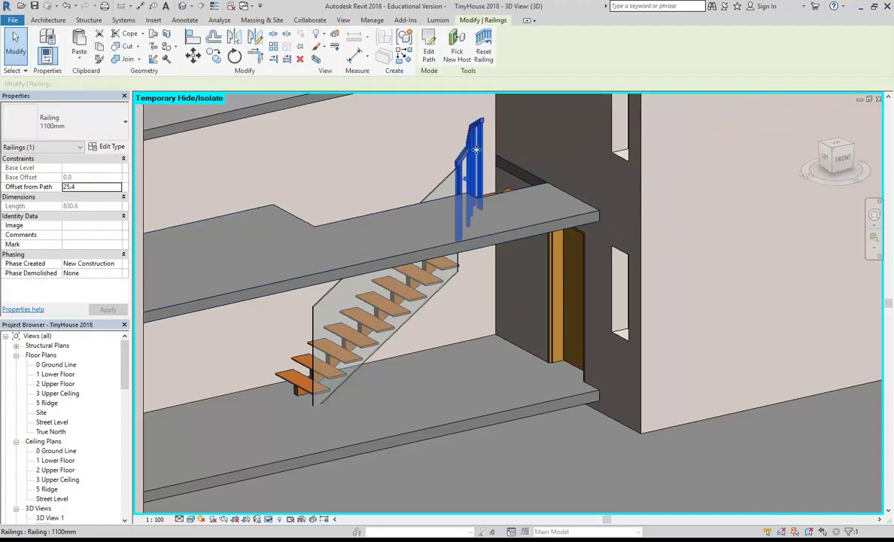
pyautogui.click(86, 118)
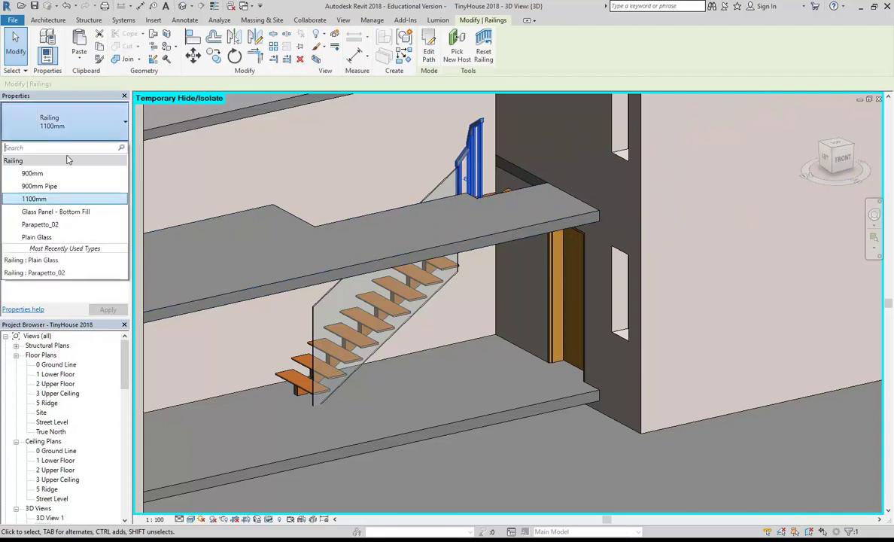
pyautogui.click(45, 237)
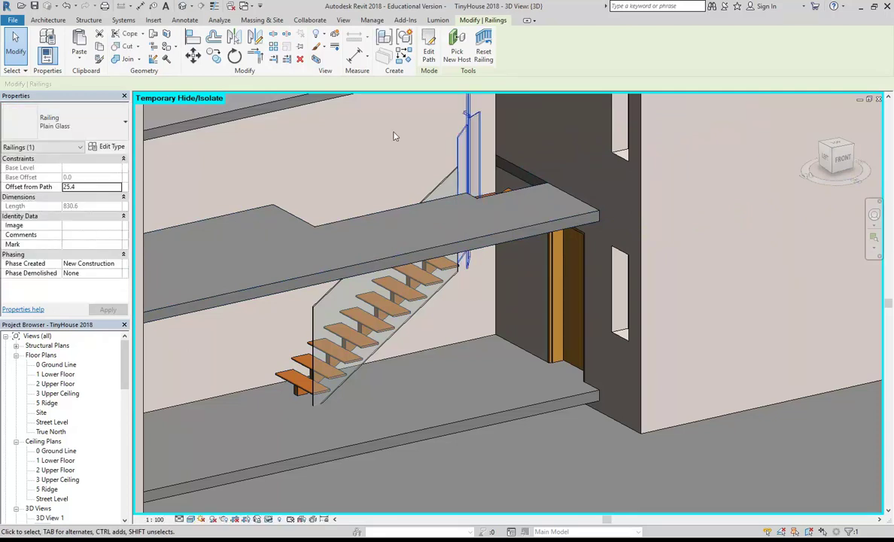
pyautogui.press('Escape')
# Open the stair for editing in the 1 Lower Floor plan and delete its upper winder run
pyautogui.keyDown('shift'); pyautogui.moveTo(429, 154); pyautogui.dragTo(328, 416, button='middle'); pyautogui.keyUp('shift')
pyautogui.scroll(3, 328, 416)
pyautogui.click(353, 327)
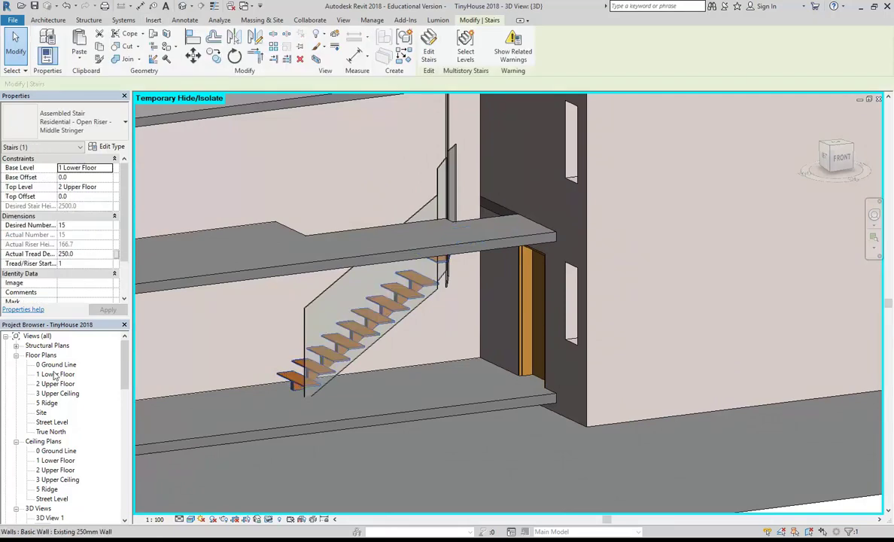
pyautogui.doubleClick(55, 373)
pyautogui.scroll(-5, 365, 248)
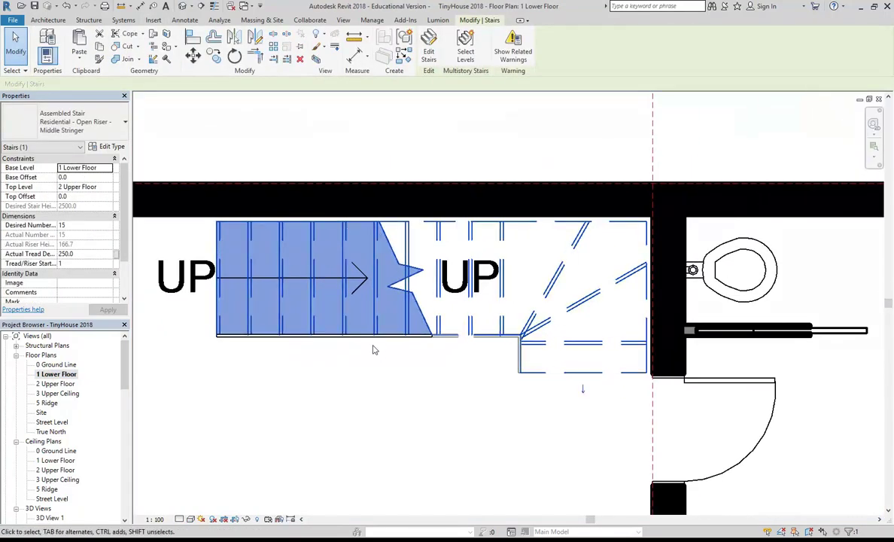
pyautogui.moveTo(367, 346); pyautogui.dragTo(327, 363, button='middle')
pyautogui.doubleClick(440, 321)
pyautogui.scroll(-4, 369, 327)
pyautogui.click(392, 337)
pyautogui.press('Delete')
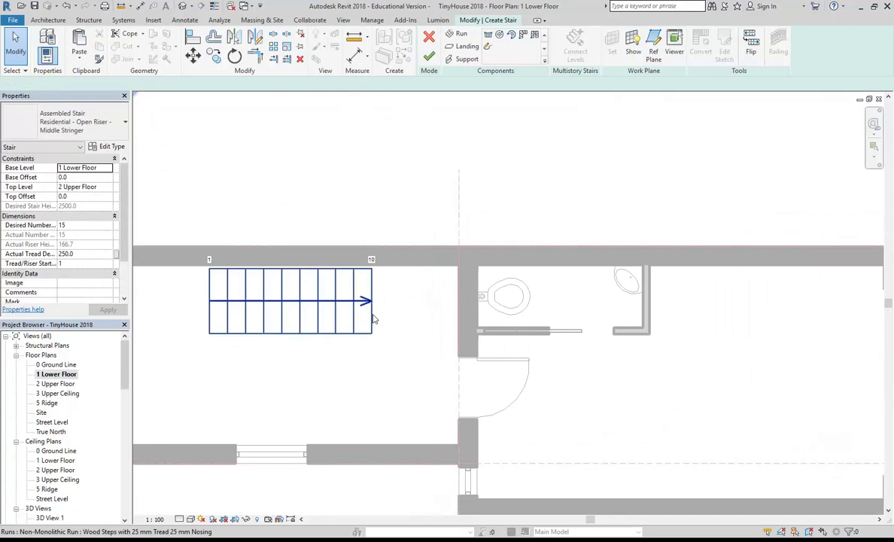
# Extend the remaining straight run toward the bathroom wall until it has 12 risers
pyautogui.click(369, 308)
pyautogui.scroll(3, 376, 340)
pyautogui.moveTo(395, 299); pyautogui.dragTo(415, 296)
pyautogui.scroll(1, 389, 312)
pyautogui.moveTo(374, 324); pyautogui.dragTo(331, 325, button='middle')
pyautogui.press('Escape')
# Add a 1000 mm wide run from the straight run's inner end corner, perpendicular to it, with Run: Right location line and automatic landing
pyautogui.scroll(2, 339, 325)
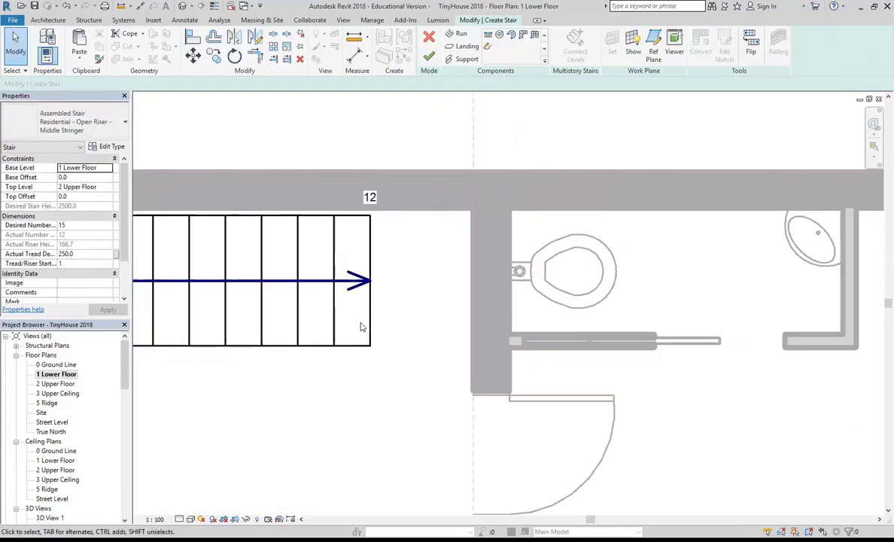
pyautogui.click(457, 34)
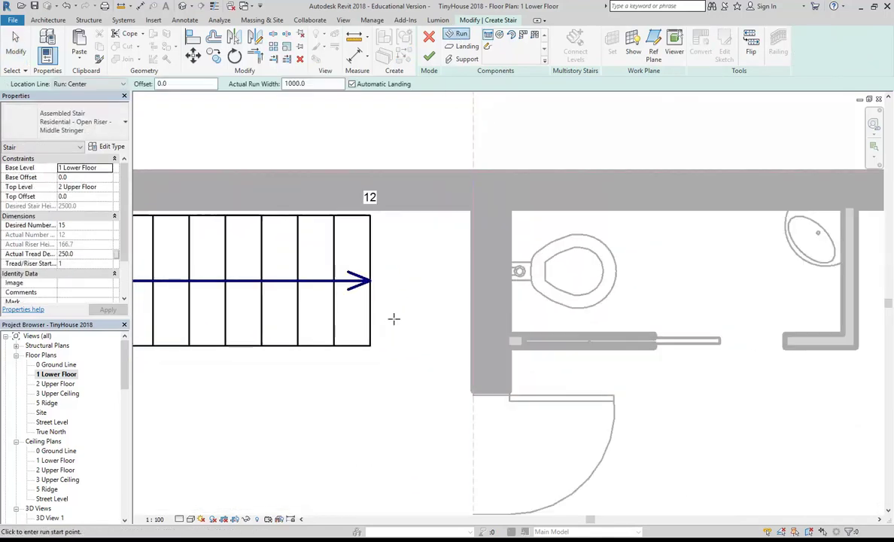
pyautogui.scroll(-2, 453, 325)
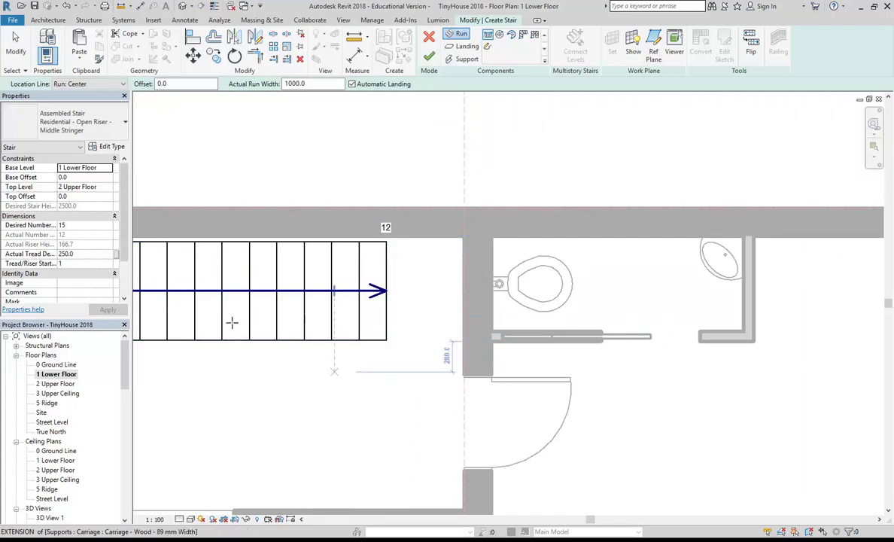
pyautogui.click(83, 84)
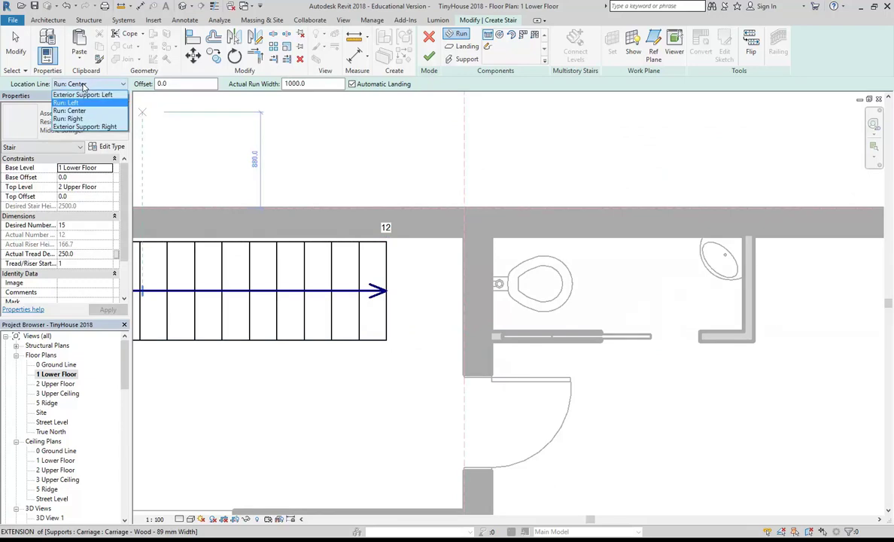
pyautogui.click(73, 119)
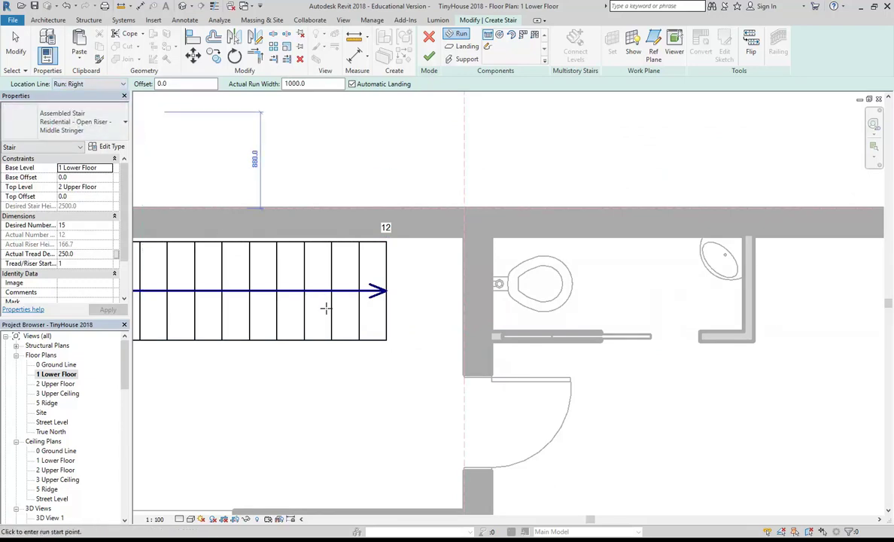
pyautogui.click(385, 341)
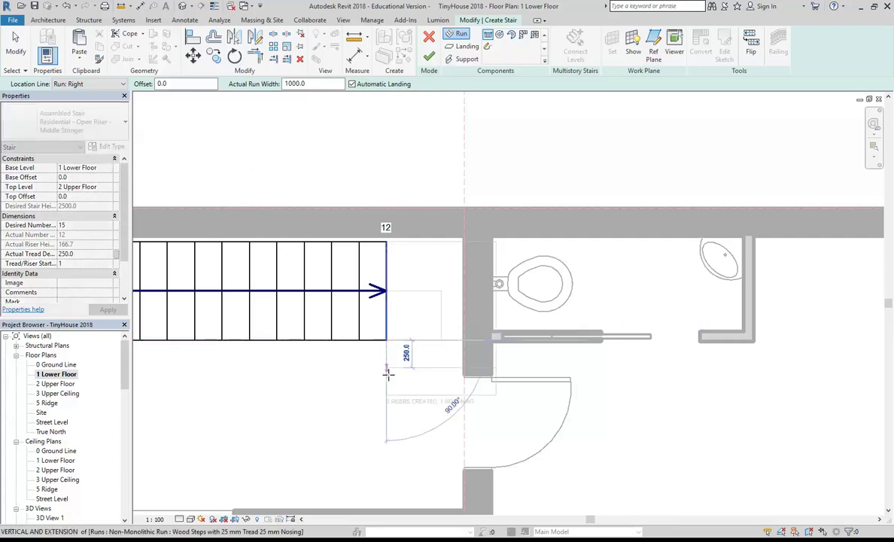
pyautogui.click(386, 431)
pyautogui.scroll(-1, 357, 414)
pyautogui.moveTo(355, 413); pyautogui.dragTo(407, 407, button='middle')
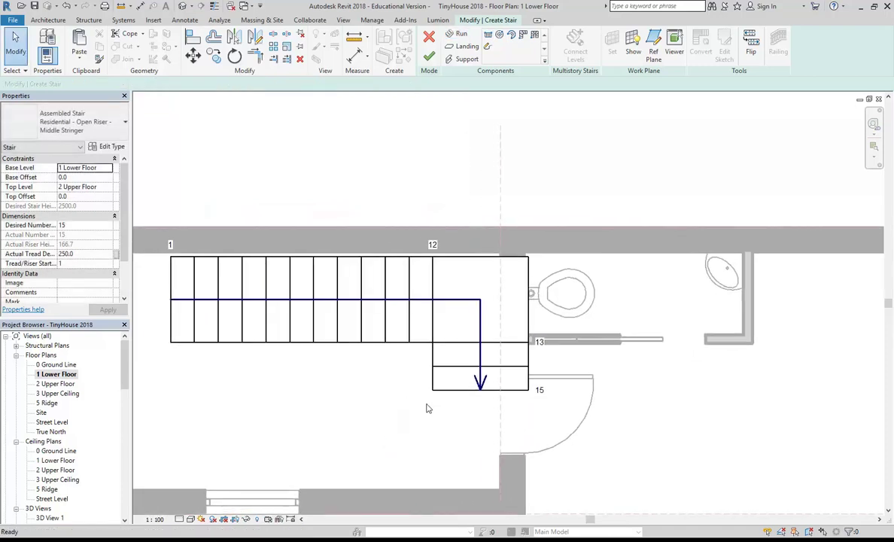
# Move the whole L-shaped stair so the landing's outer corner meets the inner wall corner, and finish editing the stair
pyautogui.moveTo(134, 188); pyautogui.dragTo(583, 467)
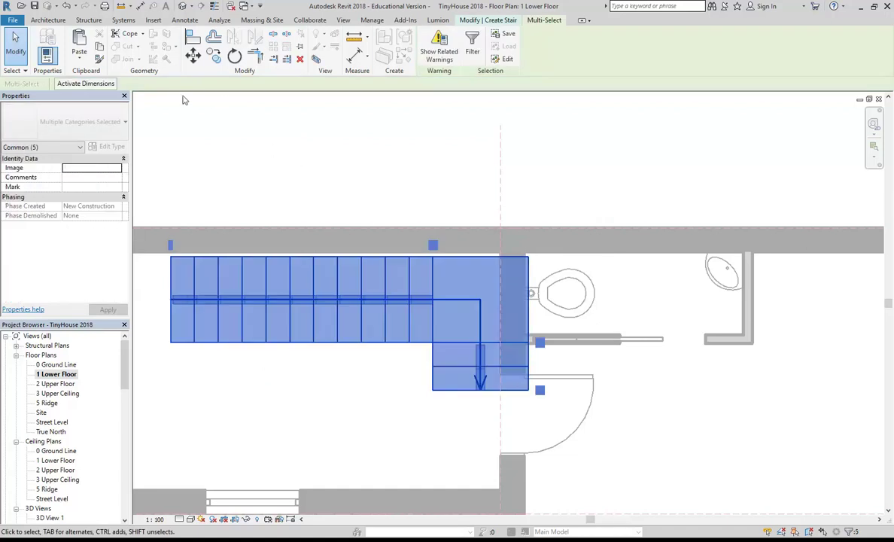
pyautogui.click(193, 55)
pyautogui.scroll(2, 535, 278)
pyautogui.scroll(1, 530, 267)
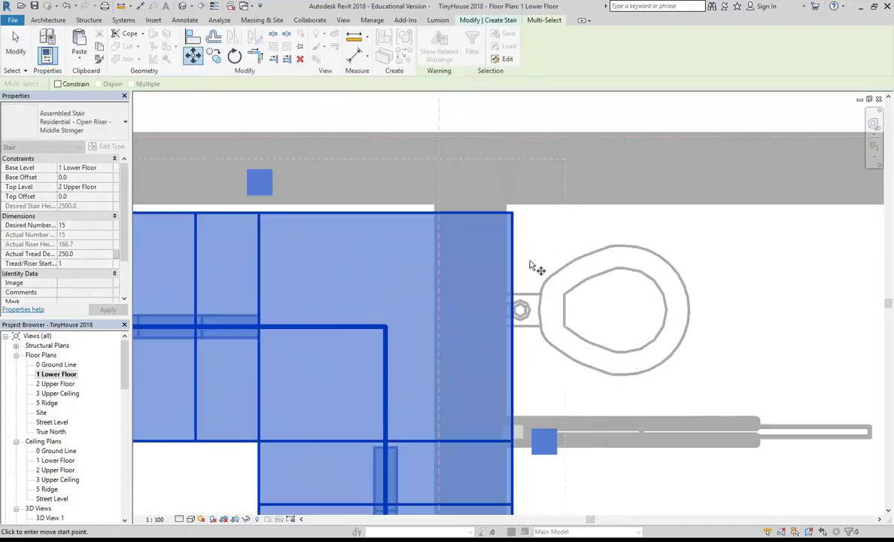
pyautogui.click(516, 224)
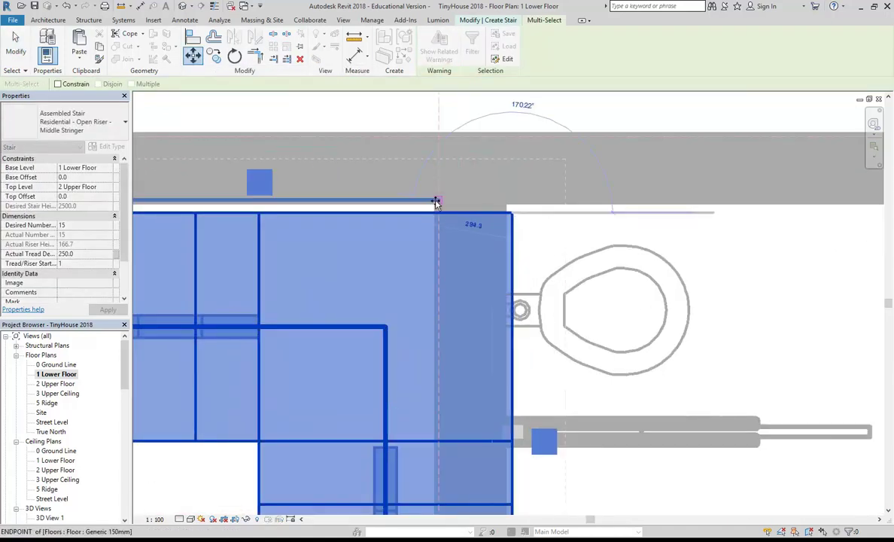
pyautogui.click(440, 202)
pyautogui.doubleClick(397, 252)
pyautogui.scroll(-2, 396, 253)
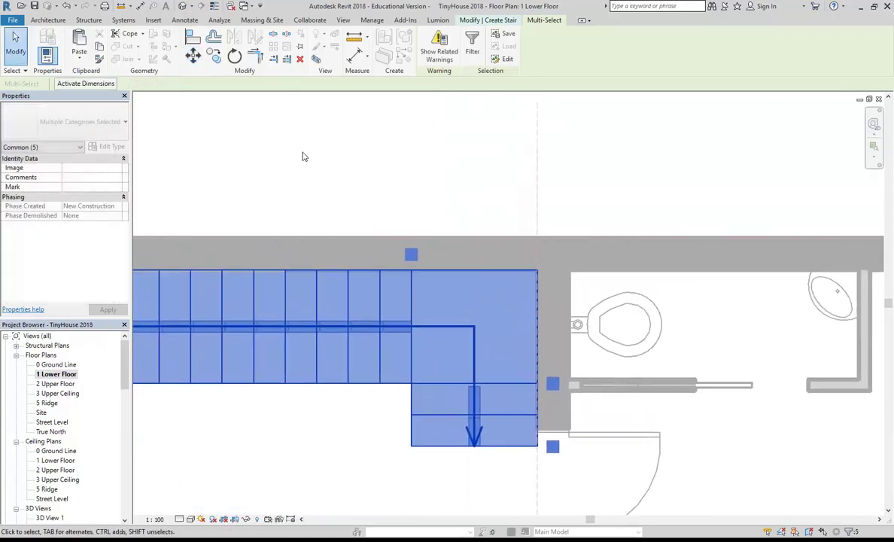
pyautogui.scroll(1, 398, 212)
pyautogui.moveTo(398, 212); pyautogui.dragTo(479, 213, button='middle')
pyautogui.click(429, 56)
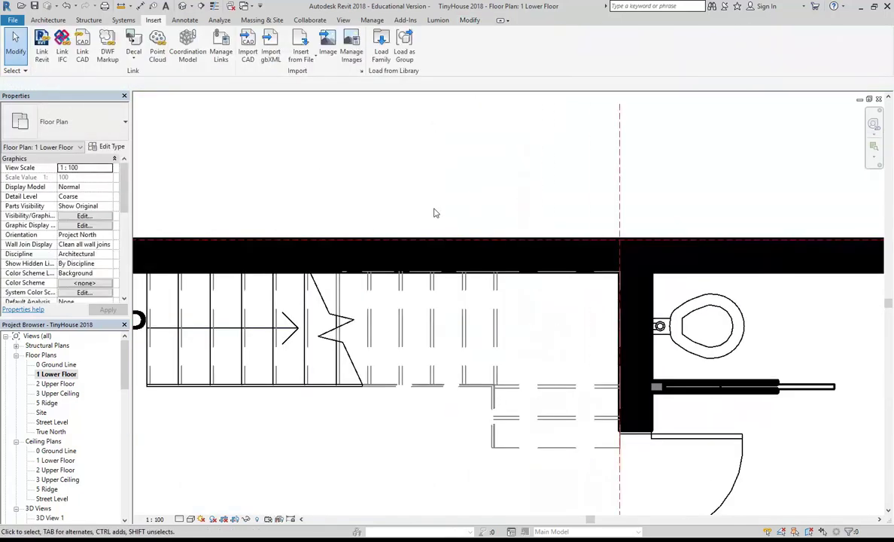
# Open the upper floor slab's boundary for editing from the {3D} view and switch to the 2 Upper Floor plan
pyautogui.moveTo(342, 238); pyautogui.dragTo(422, 193, button='middle')
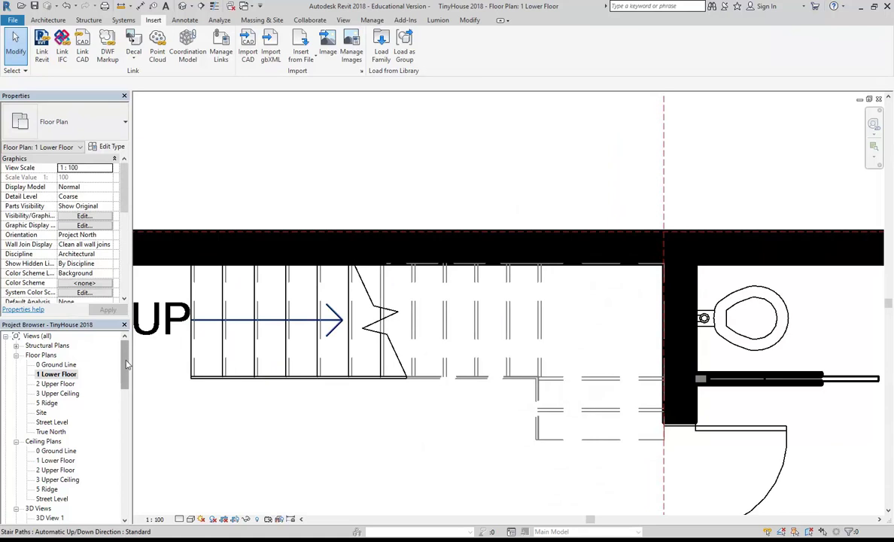
pyautogui.scroll(-5, 127, 365)
pyautogui.doubleClick(42, 393)
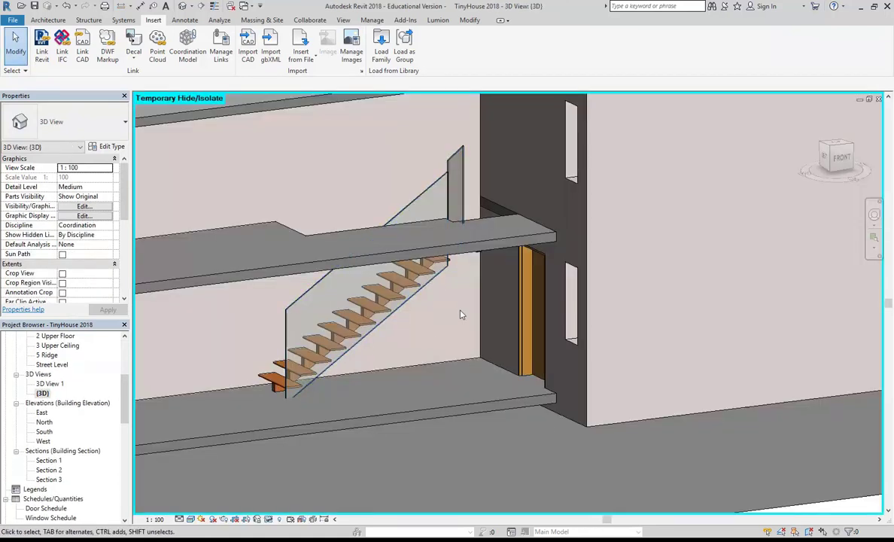
pyautogui.keyDown('shift'); pyautogui.moveTo(444, 301); pyautogui.dragTo(353, 231, button='middle'); pyautogui.keyUp('shift')
pyautogui.scroll(2, 338, 224)
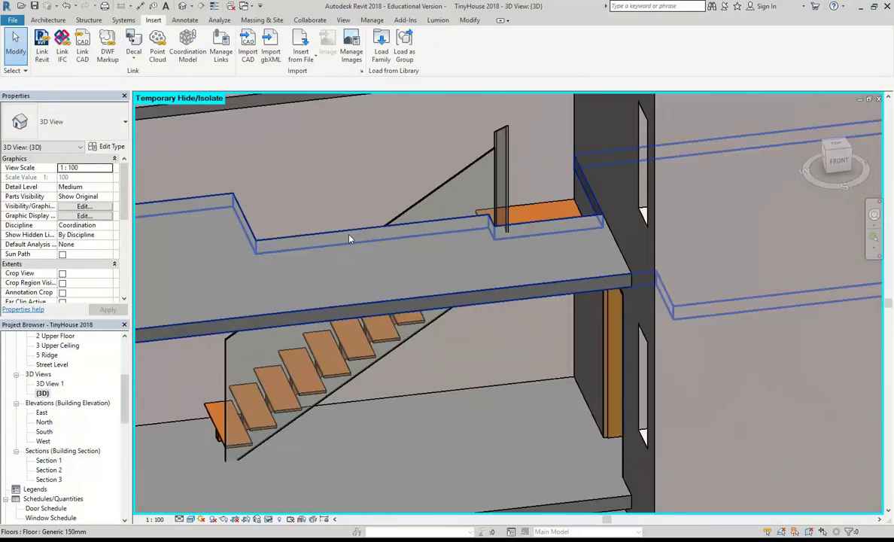
pyautogui.click(324, 217)
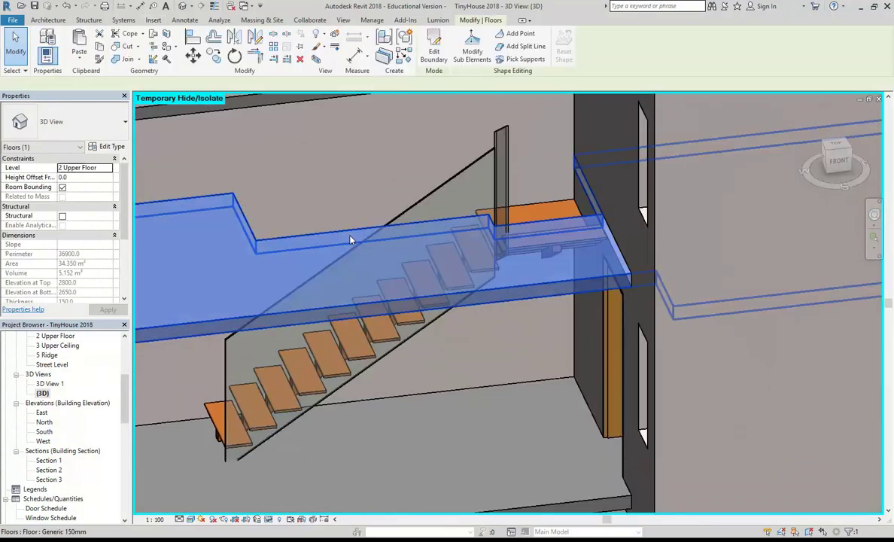
pyautogui.click(433, 49)
pyautogui.scroll(3, 127, 378)
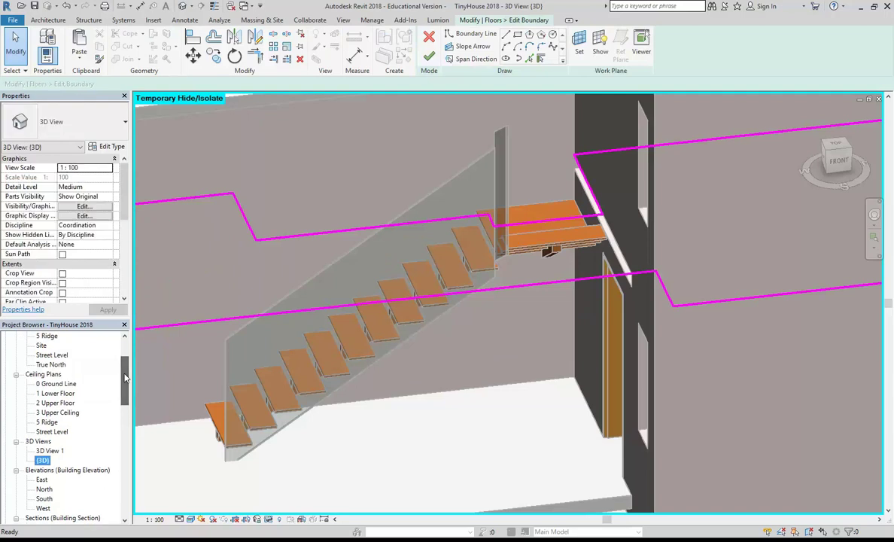
pyautogui.scroll(2, 50, 351)
pyautogui.doubleClick(56, 374)
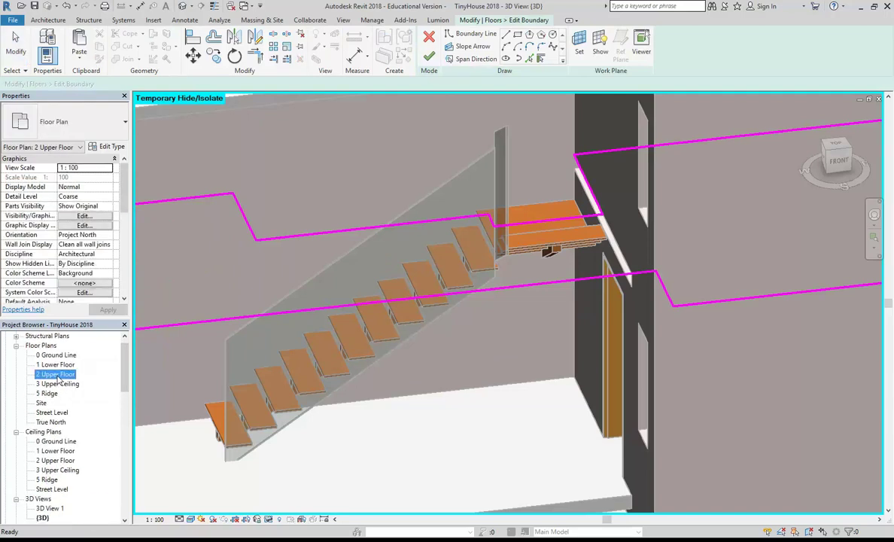
# Move the opening's short edge beside the top steps closer to the stair, about 1080 mm from the bathroom wall
pyautogui.scroll(-2, 407, 306)
pyautogui.moveTo(360, 294); pyautogui.dragTo(606, 275, button='middle')
pyautogui.moveTo(407, 304); pyautogui.dragTo(555, 336, button='middle')
pyautogui.scroll(6, 445, 252)
pyautogui.scroll(2, 380, 245)
pyautogui.moveTo(383, 372); pyautogui.dragTo(382, 405)
pyautogui.click(329, 352)
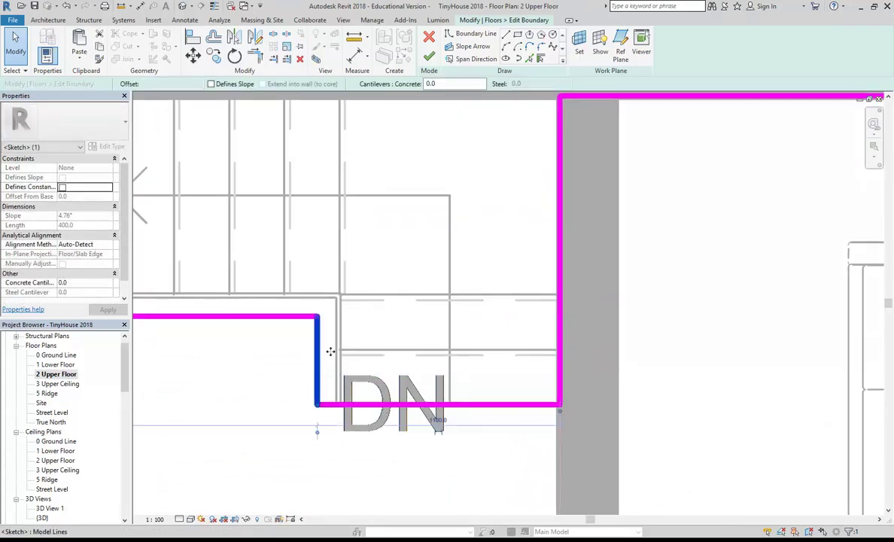
pyautogui.moveTo(324, 352); pyautogui.dragTo(337, 351, button='middle')
pyautogui.scroll(1, 338, 351)
pyautogui.moveTo(335, 349)
pyautogui.mouseDown()
pyautogui.moveTo(349, 349)
pyautogui.moveTo(341, 348)
pyautogui.mouseUp()
pyautogui.scroll(-2, 342, 356)
pyautogui.moveTo(342, 358); pyautogui.dragTo(444, 361, button='middle')
pyautogui.scroll(-1, 444, 361)
pyautogui.moveTo(323, 394); pyautogui.dragTo(473, 407, button='middle')
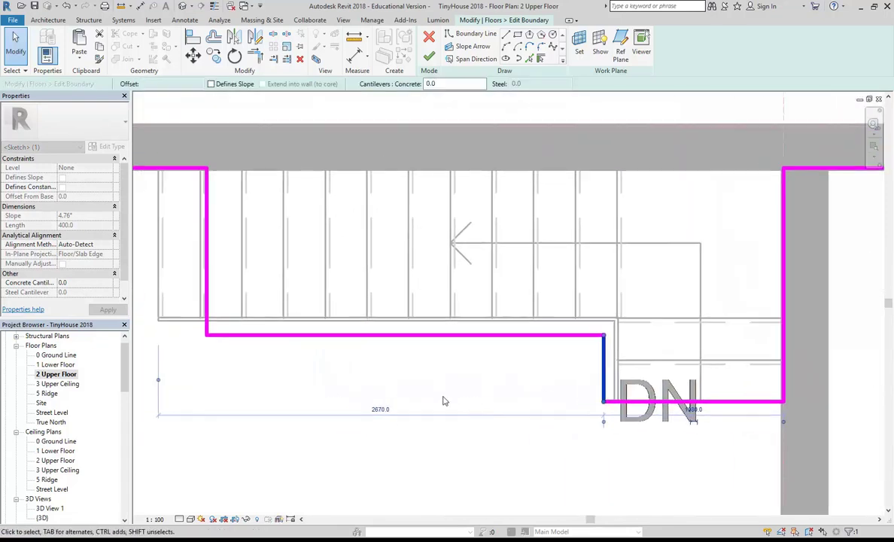
# Align the opening's far end edge with the stair's first riser and move its long edge to about 970 mm from the wall
pyautogui.scroll(1, 473, 407)
pyautogui.moveTo(245, 336); pyautogui.dragTo(388, 372, button='middle')
pyautogui.scroll(-1, 402, 384)
pyautogui.scroll(1, 418, 393)
pyautogui.moveTo(310, 314); pyautogui.dragTo(257, 324)
pyautogui.moveTo(393, 449); pyautogui.dragTo(324, 405, button='middle')
pyautogui.click(343, 434)
pyautogui.scroll(-1, 343, 432)
pyautogui.moveTo(334, 362); pyautogui.dragTo(334, 359)
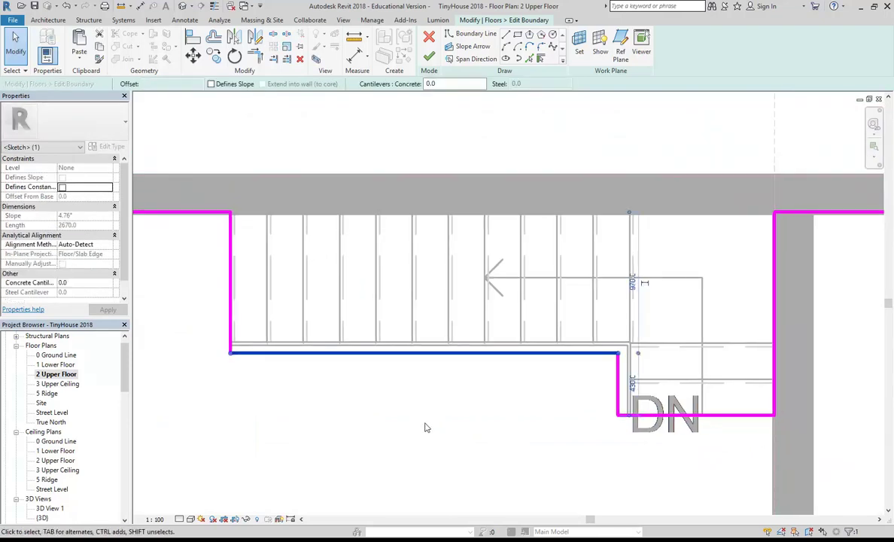
# Shift the short edge beside the top steps to about 1065 mm from the wall and check its gap to the railing
pyautogui.click(616, 391)
pyautogui.moveTo(613, 394); pyautogui.dragTo(440, 389, button='middle')
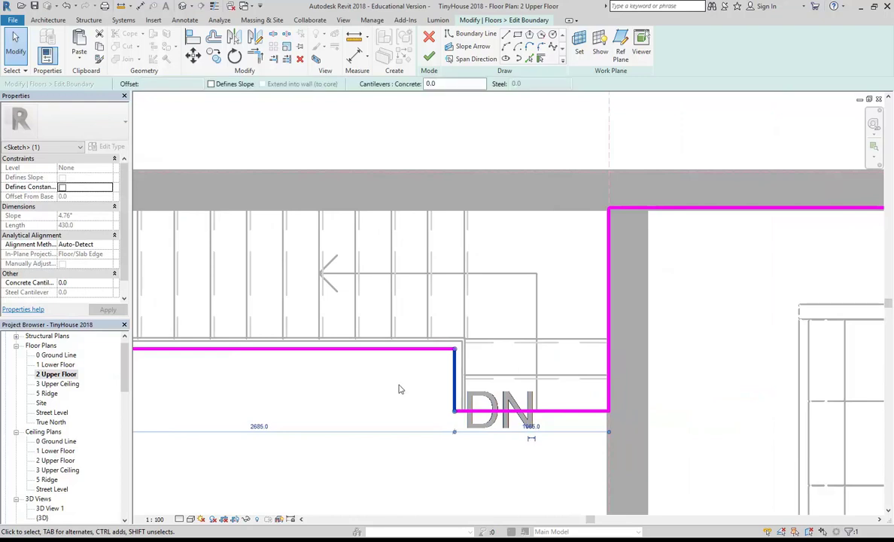
pyautogui.scroll(1, 423, 378)
pyautogui.scroll(1, 426, 365)
pyautogui.click(430, 342)
pyautogui.scroll(2, 433, 344)
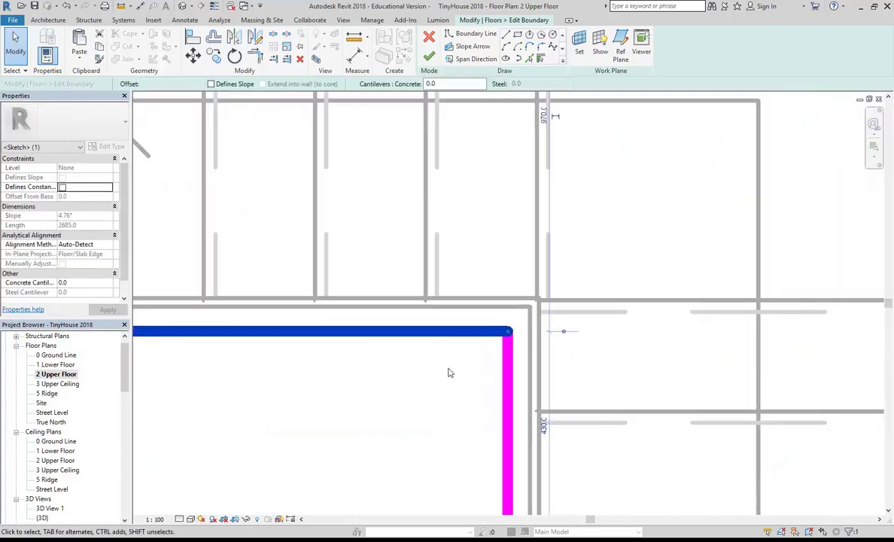
pyautogui.click(426, 390)
pyautogui.scroll(-5, 423, 390)
pyautogui.scroll(-1, 203, 450)
pyautogui.moveTo(203, 450); pyautogui.dragTo(345, 418, button='middle')
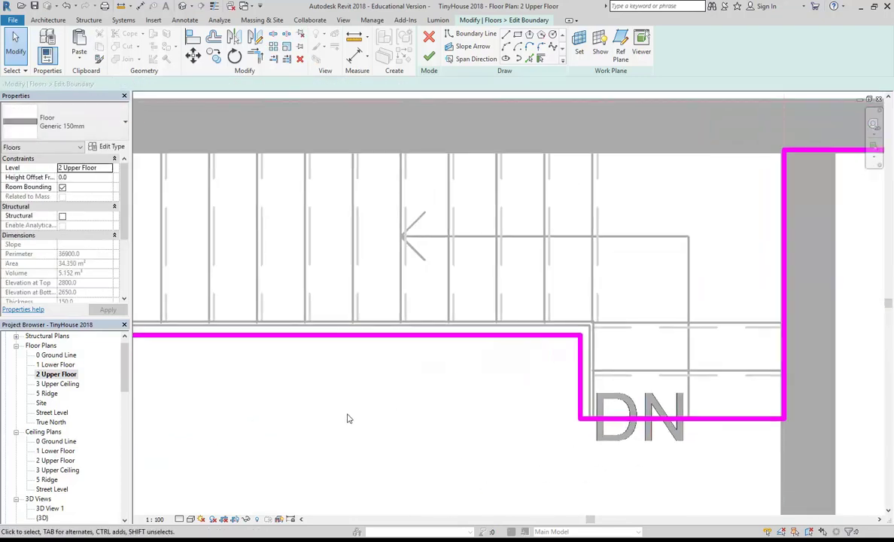
# Finish the floor boundary edit and decline attaching the walls to the floor's bottom
pyautogui.scroll(-1, 276, 439)
pyautogui.moveTo(275, 439); pyautogui.dragTo(365, 438, button='middle')
pyautogui.scroll(-1, 364, 438)
pyautogui.click(428, 58)
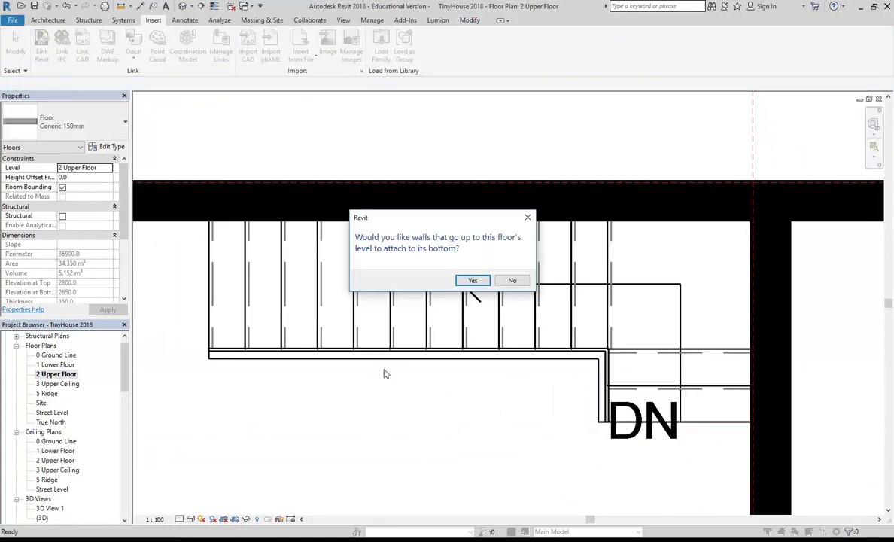
pyautogui.click(510, 282)
pyautogui.click(440, 406)
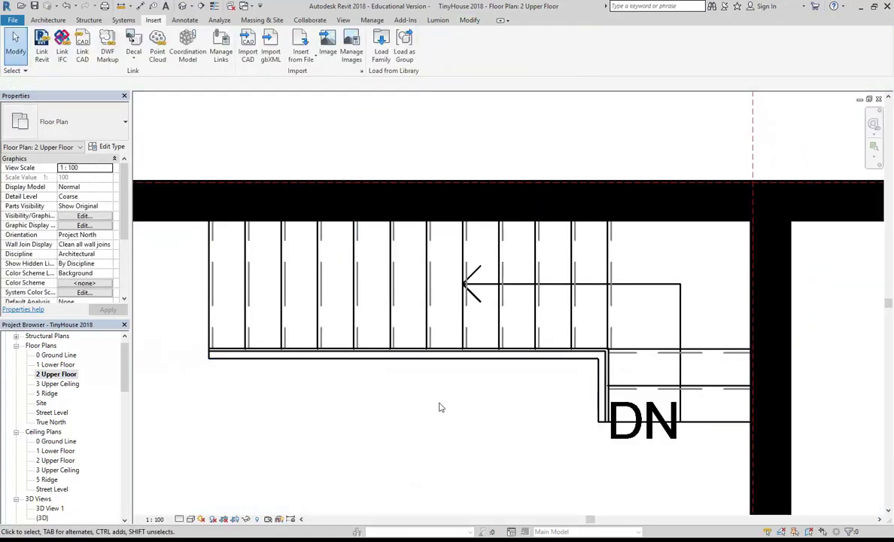
# Examine the reworked stair, its glass railing and the enlarged floor opening in the {3D} view
pyautogui.scroll(-5, 94, 377)
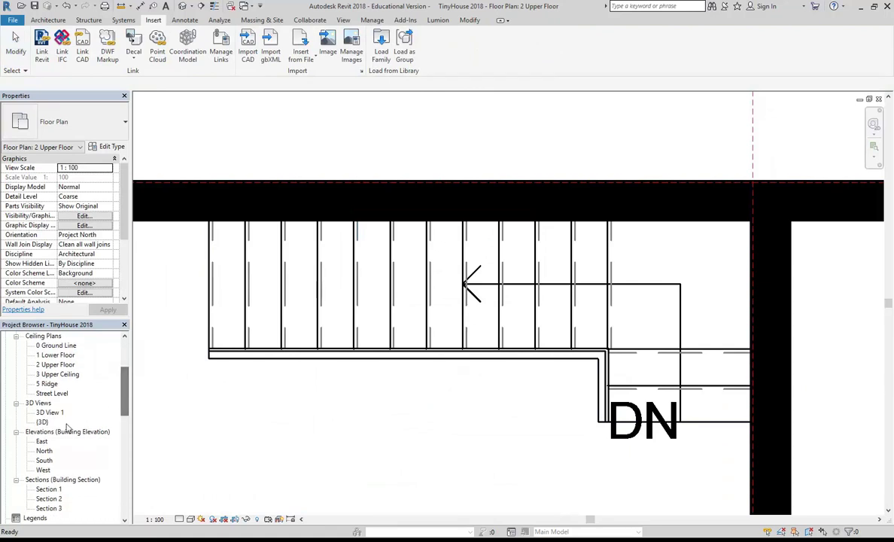
pyautogui.doubleClick(42, 421)
pyautogui.scroll(-2, 362, 389)
pyautogui.moveTo(363, 389); pyautogui.dragTo(432, 381, button='middle')
pyautogui.scroll(1, 392, 386)
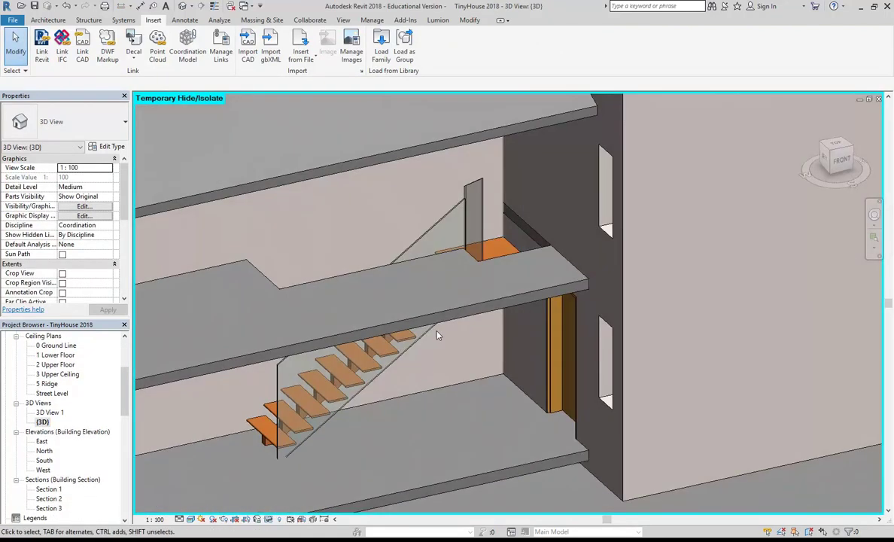
pyautogui.keyDown('shift'); pyautogui.moveTo(438, 343); pyautogui.dragTo(459, 346, button='middle'); pyautogui.keyUp('shift')
pyautogui.moveTo(419, 294); pyautogui.dragTo(448, 301, button='middle')
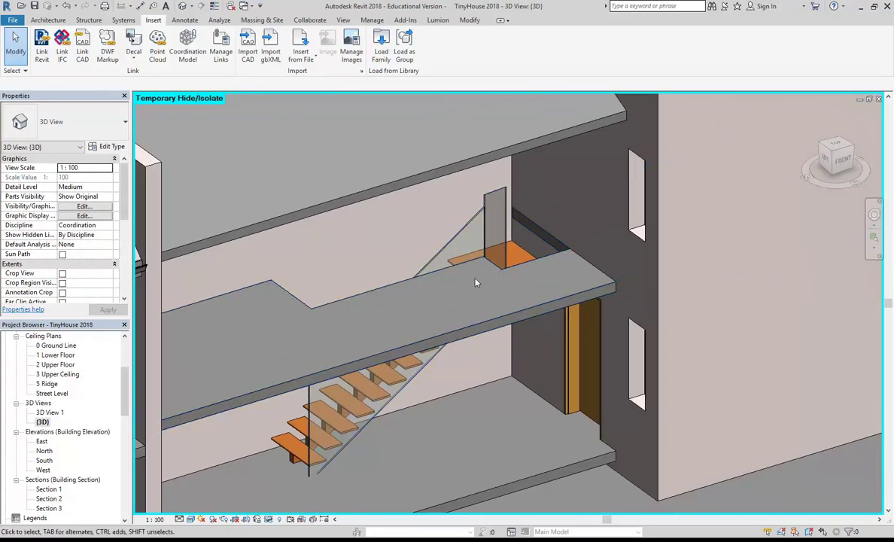
# Collapse the ceiling plans in the project browser and open the 2 Upper Floor floor plan
pyautogui.doubleClick(53, 364)
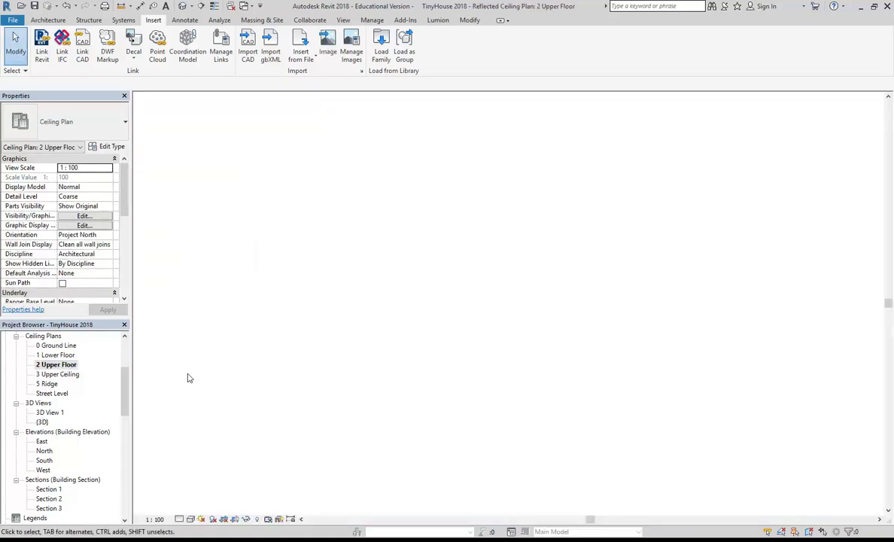
pyautogui.scroll(3, 126, 386)
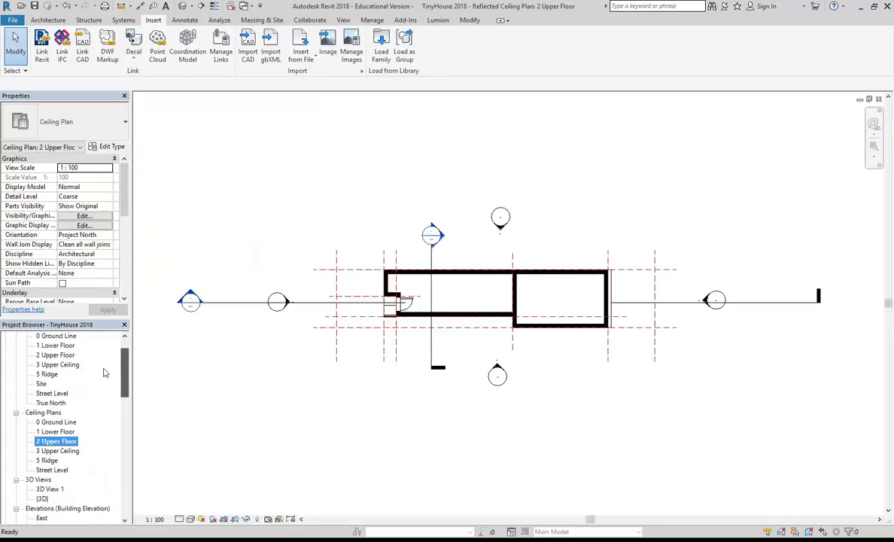
pyautogui.click(15, 412)
pyautogui.doubleClick(56, 354)
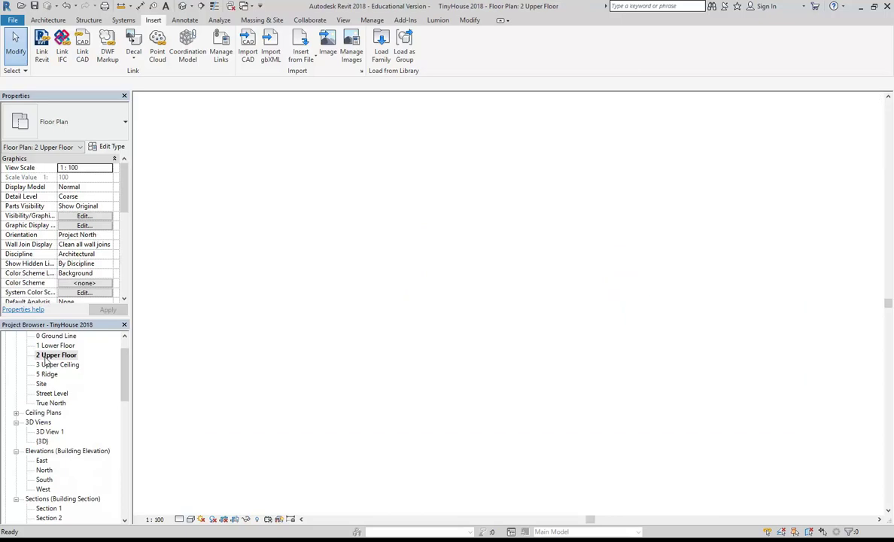
# Start a railing by sketched path on the upper floor plan and set its type to Plain Glass
pyautogui.click(47, 20)
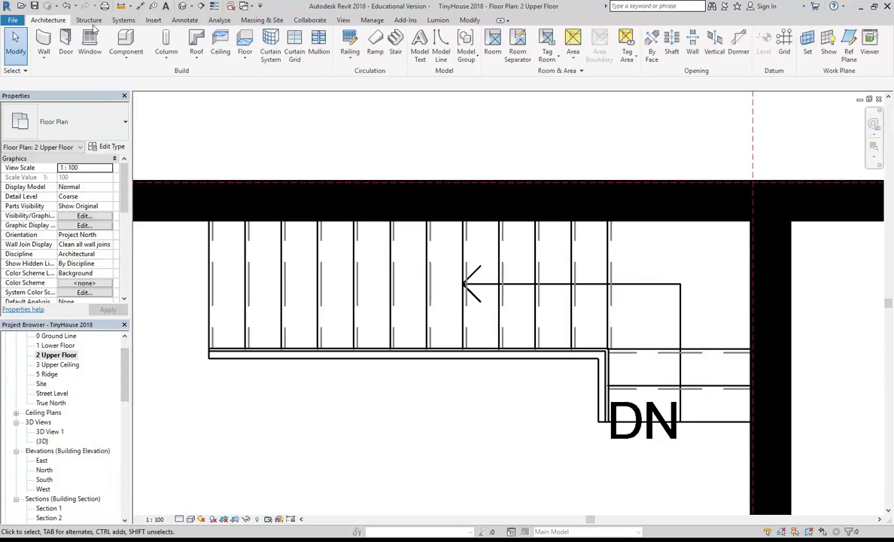
pyautogui.click(345, 37)
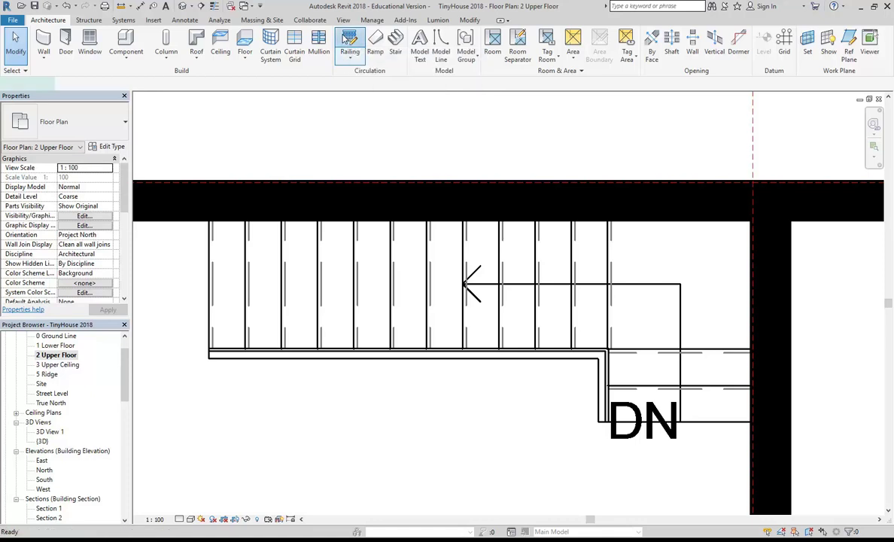
pyautogui.click(429, 37)
pyautogui.click(348, 58)
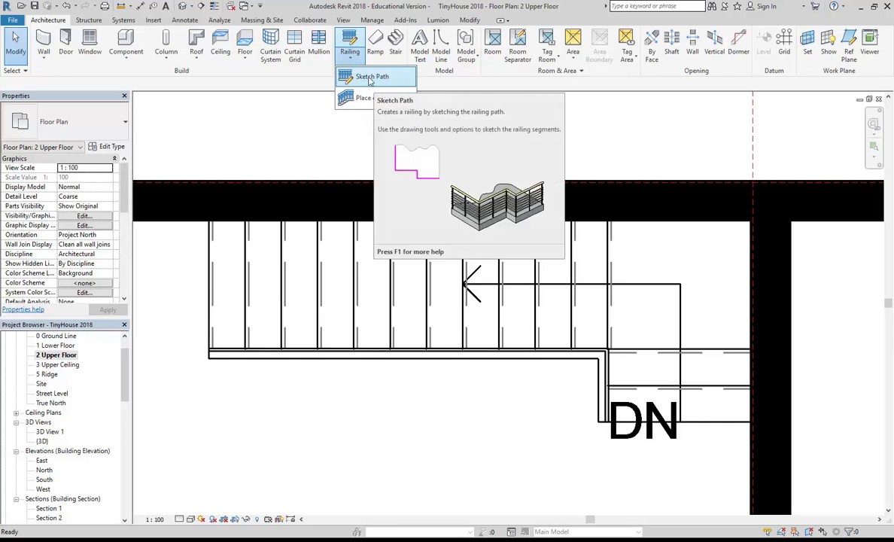
pyautogui.click(369, 78)
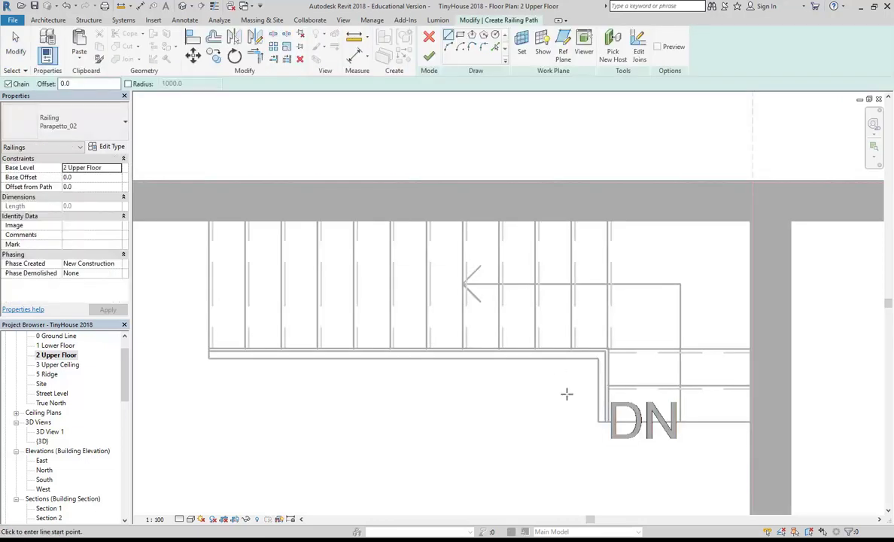
pyautogui.click(109, 122)
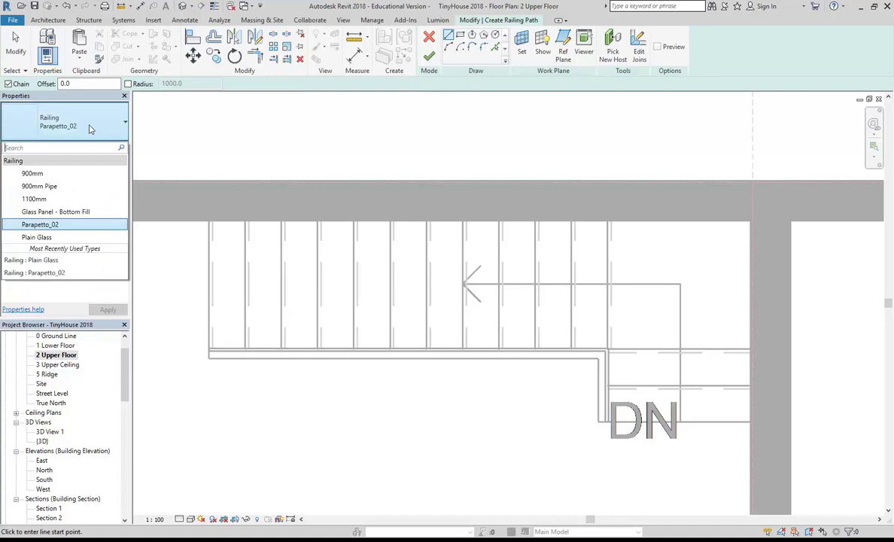
pyautogui.click(40, 238)
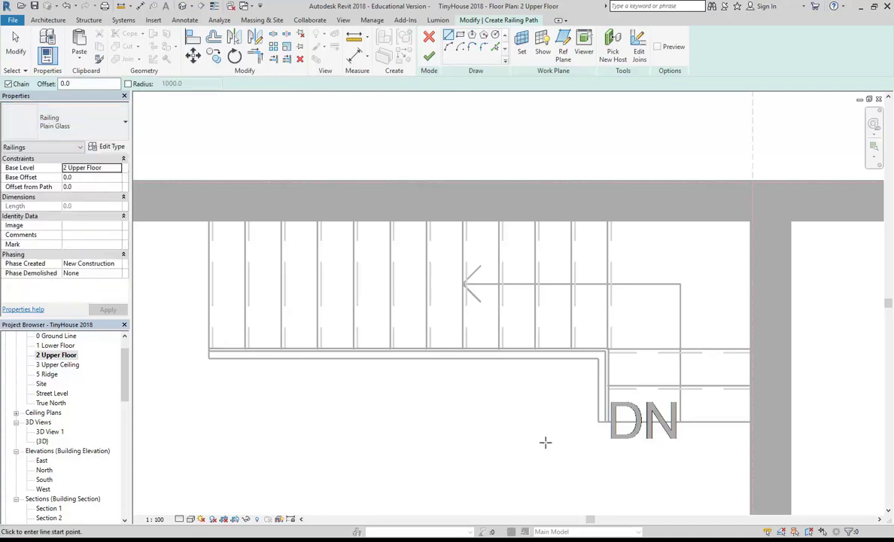
# Sketch and finish a railing path along the stair opening's floor edge, with segments of 435, 2685 and 965 mm ending at the wall
pyautogui.scroll(2, 586, 424)
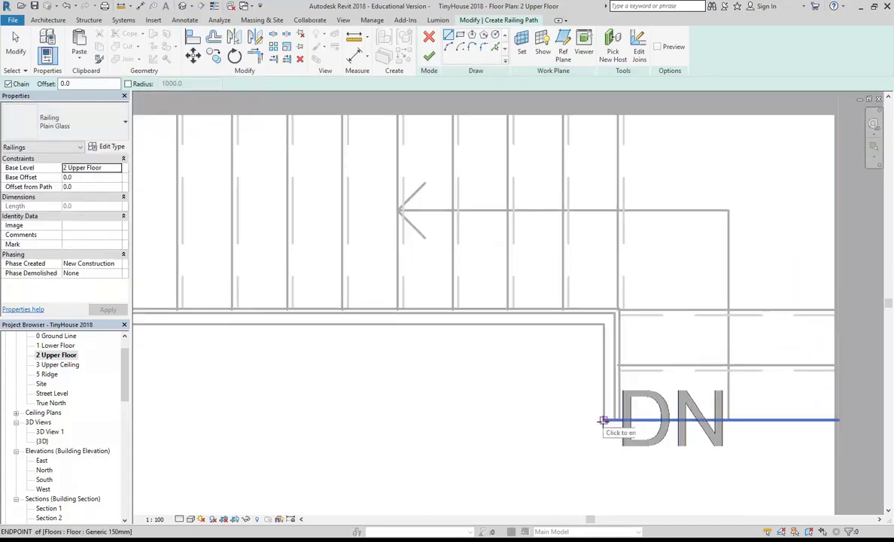
pyautogui.click(602, 422)
pyautogui.click(605, 314)
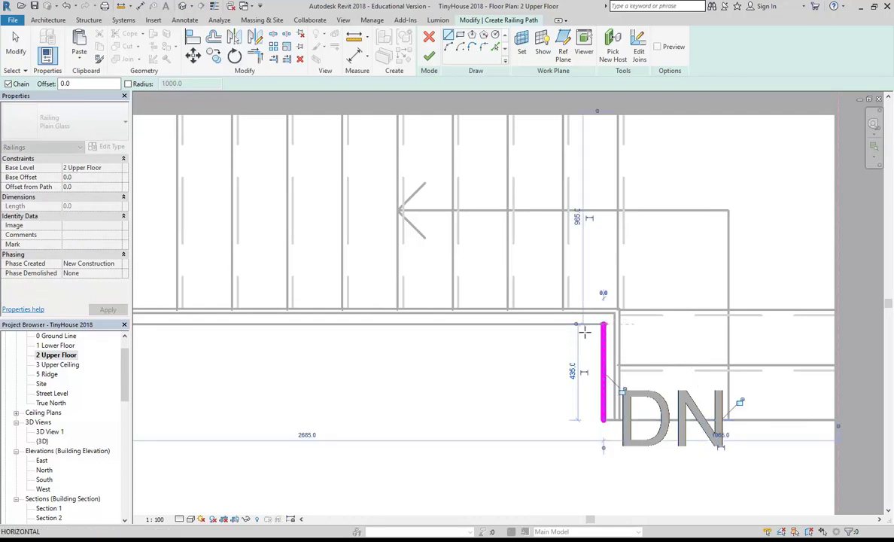
pyautogui.scroll(-2, 388, 350)
pyautogui.scroll(2, 392, 344)
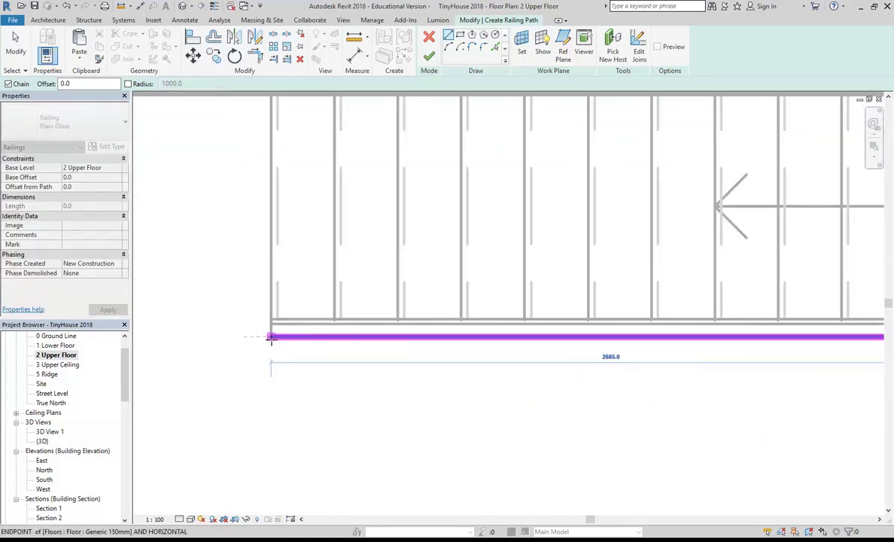
pyautogui.moveTo(273, 338); pyautogui.dragTo(283, 450, button='middle')
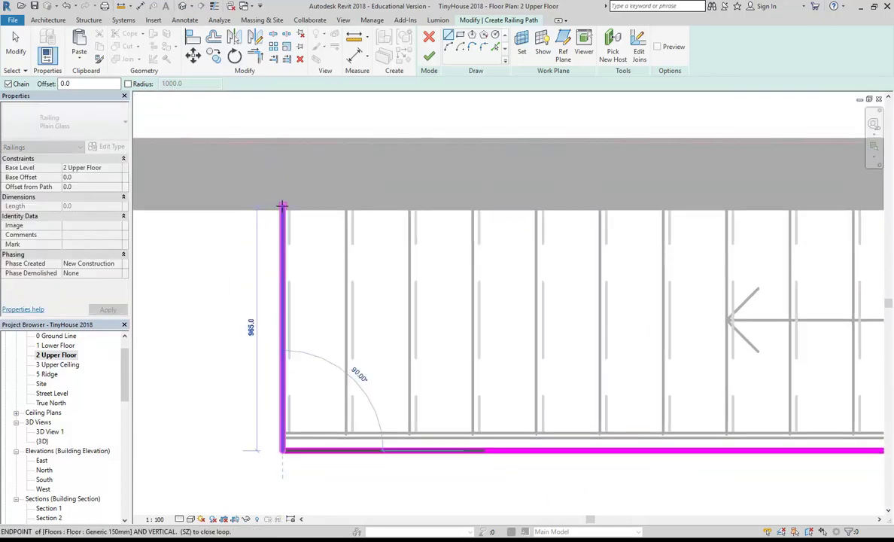
pyautogui.click(283, 204)
pyautogui.scroll(-3, 443, 339)
pyautogui.press('Escape')
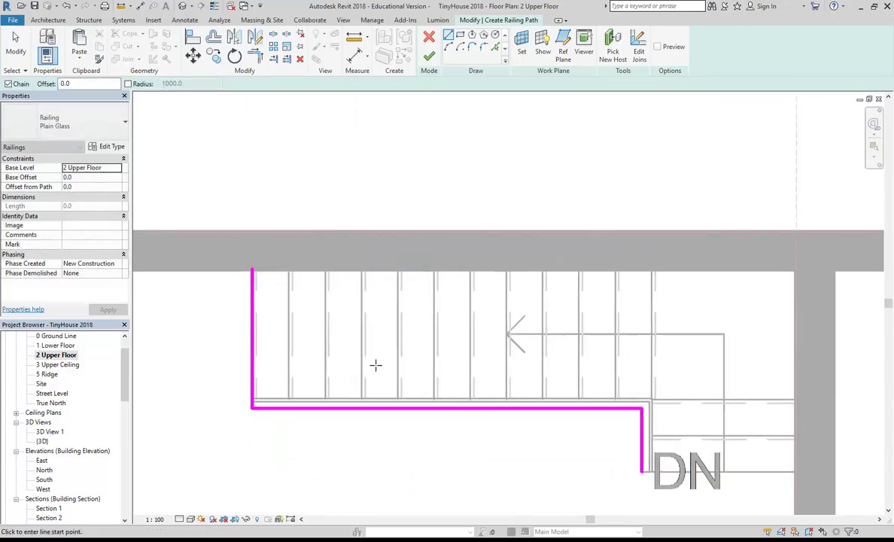
pyautogui.press('Escape')
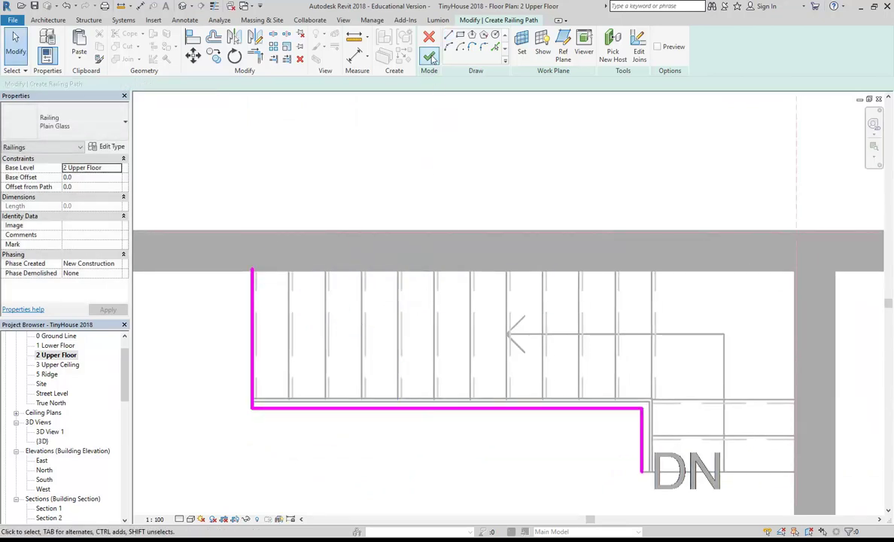
pyautogui.click(430, 57)
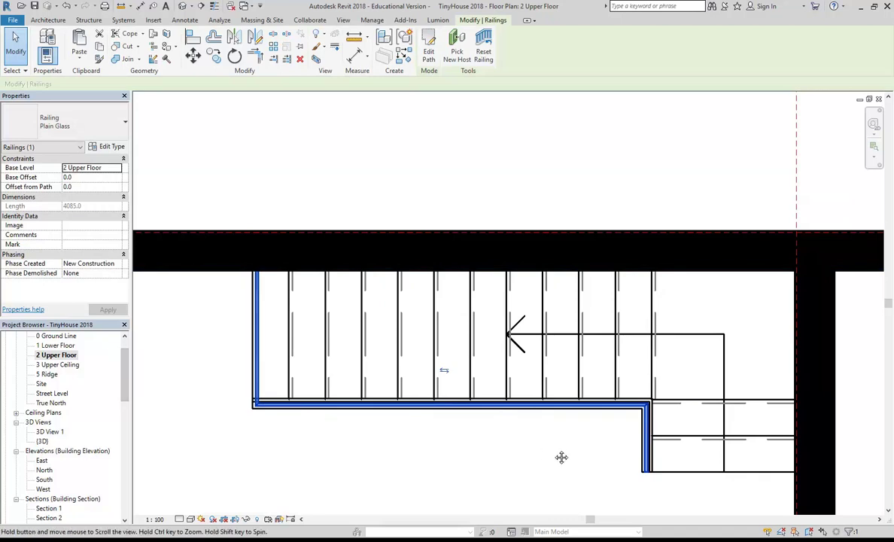
# Try flipping the new railing to the other side of its path and recheck its path sketch against the opening's edge
pyautogui.scroll(5, 564, 454)
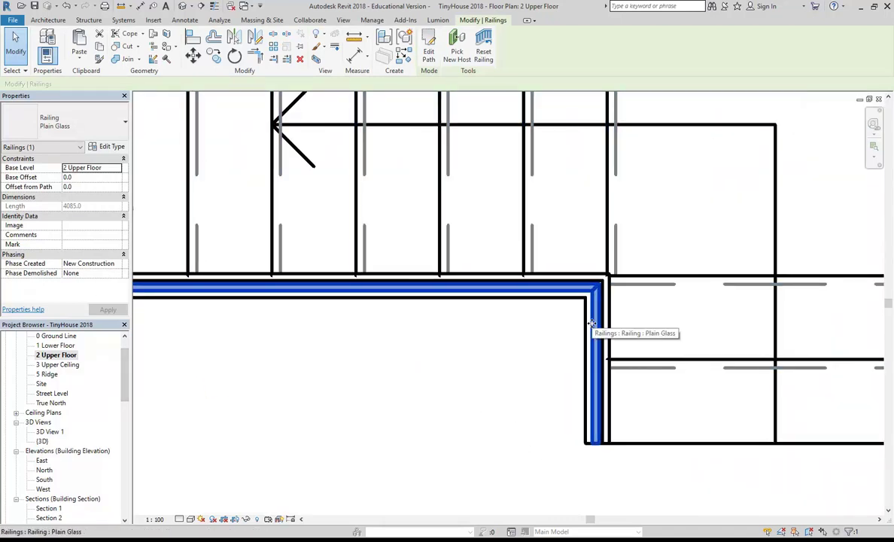
pyautogui.moveTo(599, 411); pyautogui.dragTo(494, 399, button='middle')
pyautogui.scroll(-1, 495, 400)
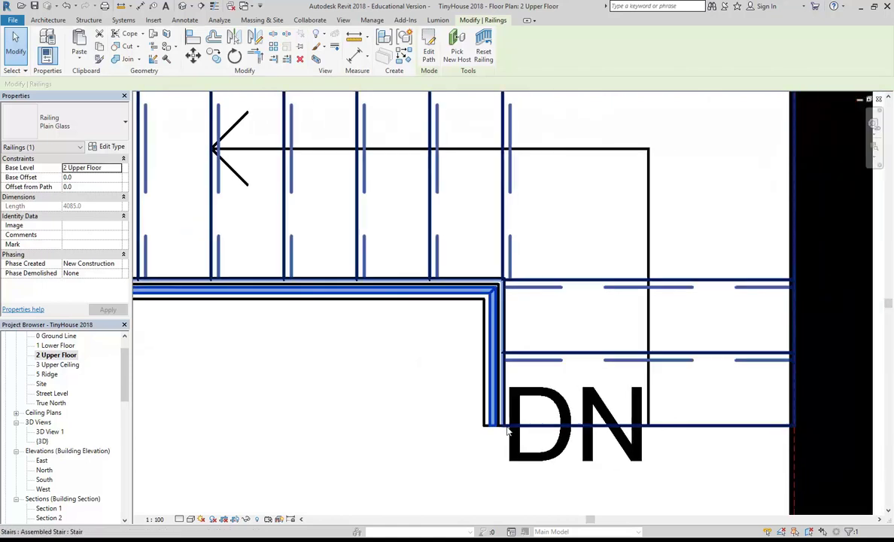
pyautogui.scroll(1, 504, 427)
pyautogui.scroll(-3, 408, 404)
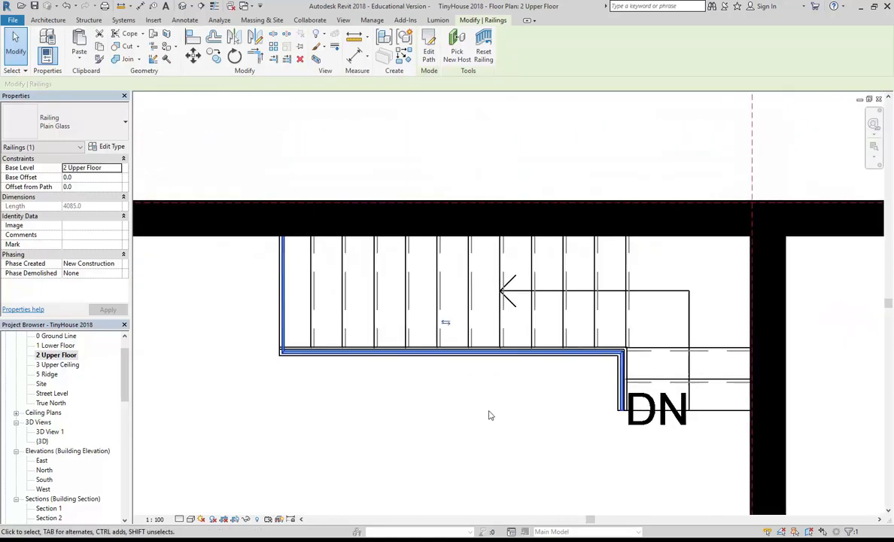
pyautogui.click(447, 324)
pyautogui.scroll(4, 545, 392)
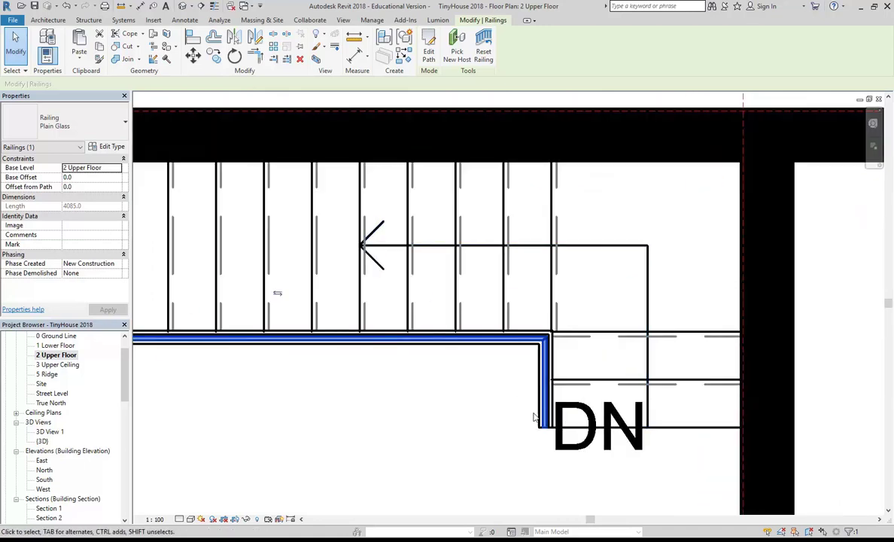
pyautogui.scroll(2, 548, 425)
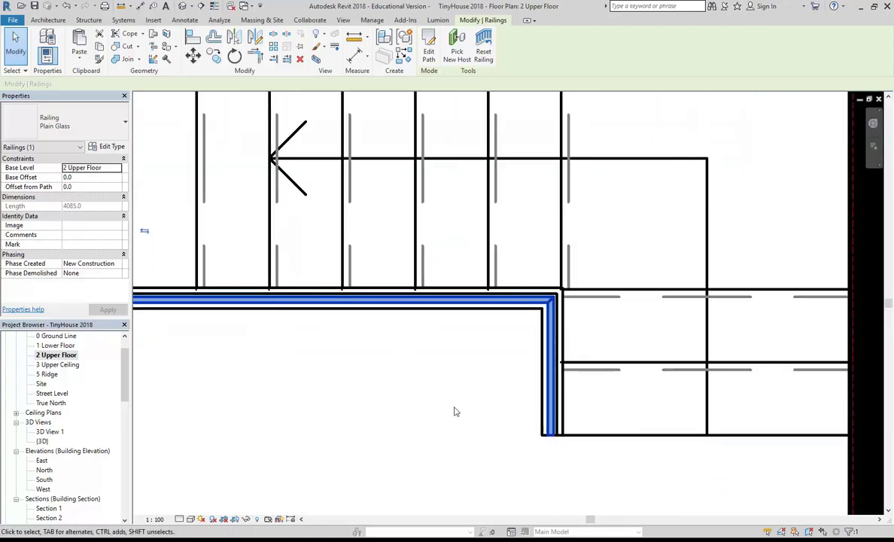
pyautogui.scroll(2, 499, 392)
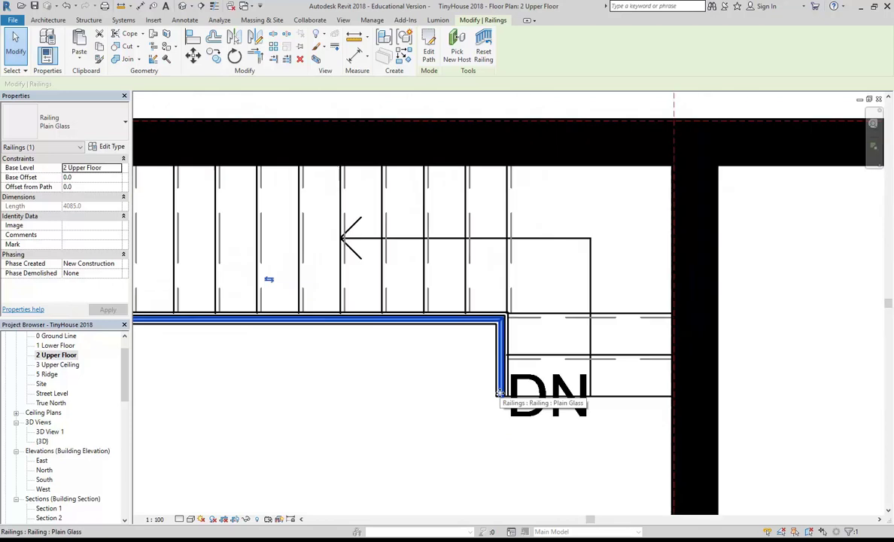
pyautogui.scroll(-2, 498, 393)
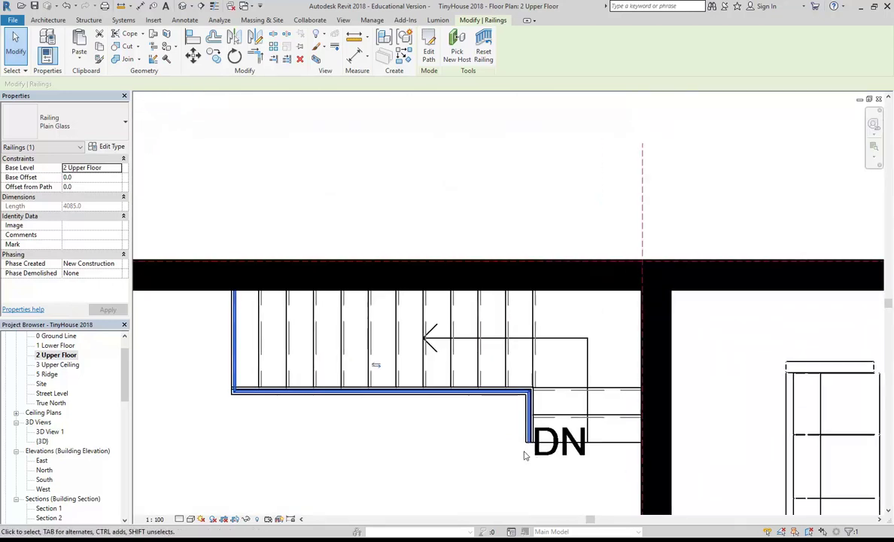
pyautogui.click(428, 52)
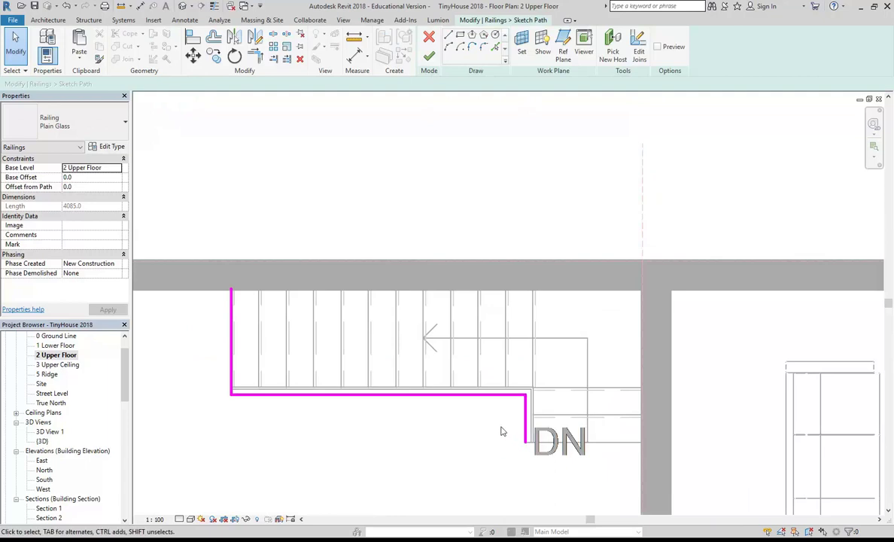
pyautogui.click(430, 53)
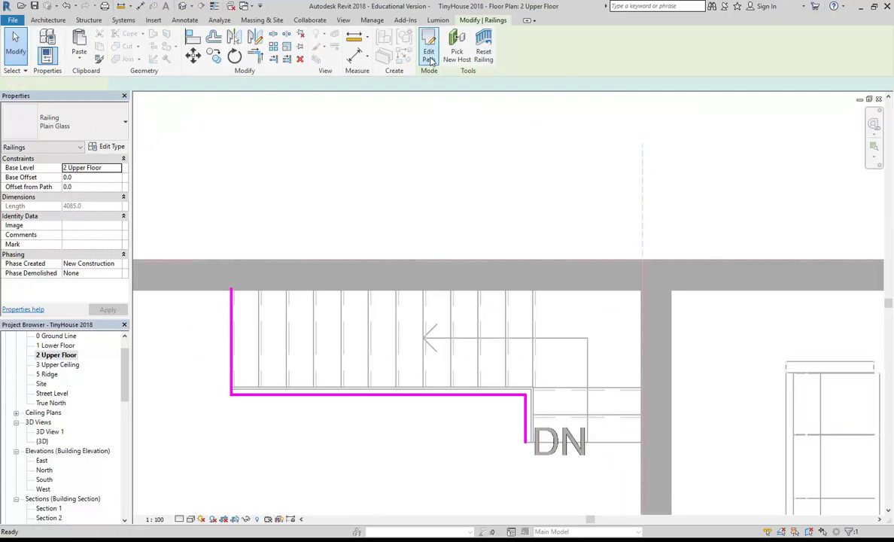
# Open the {3D} view and examine the new glass railing around the upper-floor opening
pyautogui.doubleClick(46, 440)
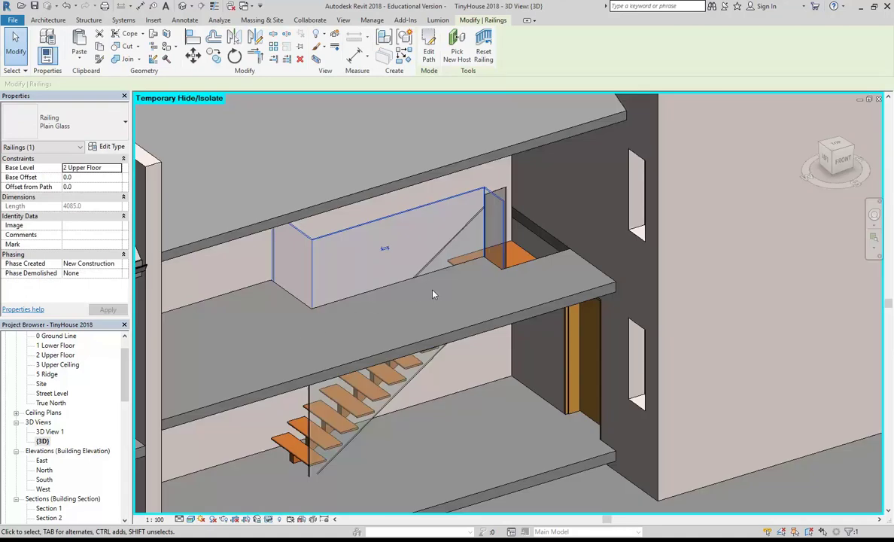
pyautogui.keyDown('shift'); pyautogui.moveTo(435, 295); pyautogui.dragTo(447, 257, button='middle'); pyautogui.keyUp('shift')
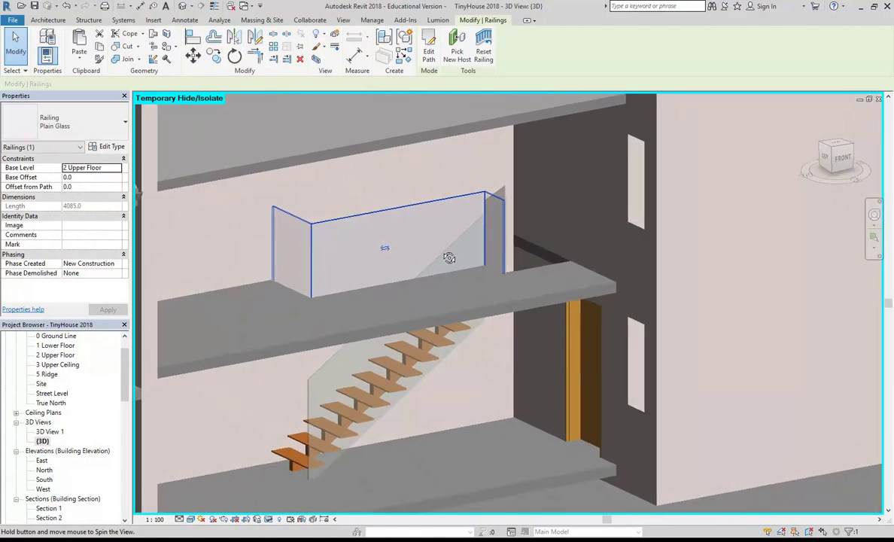
pyautogui.keyDown('shift'); pyautogui.moveTo(378, 208); pyautogui.dragTo(374, 213, button='middle'); pyautogui.keyUp('shift')
pyautogui.scroll(1, 379, 205)
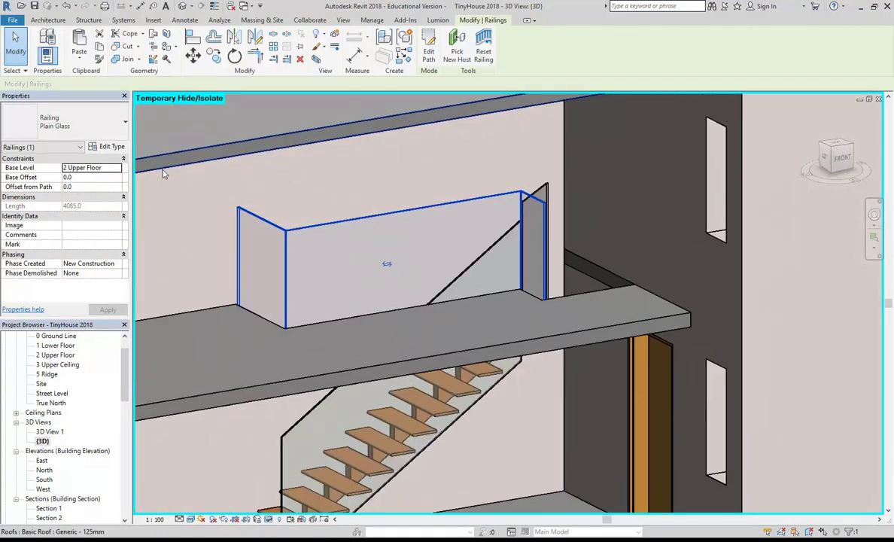
# Duplicate the new railing's type as Plain Glass 2 and set its rail offset to 0
pyautogui.click(110, 147)
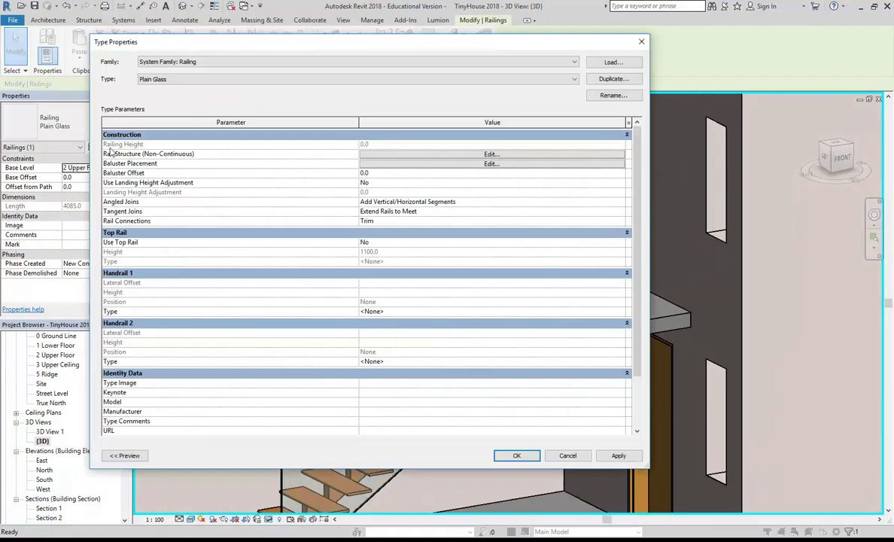
pyautogui.click(608, 80)
pyautogui.click(336, 225)
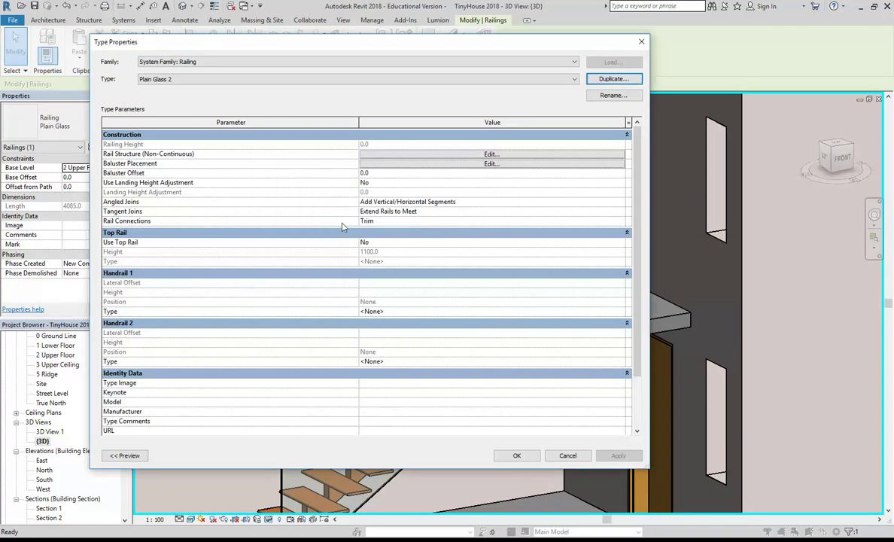
pyautogui.click(434, 156)
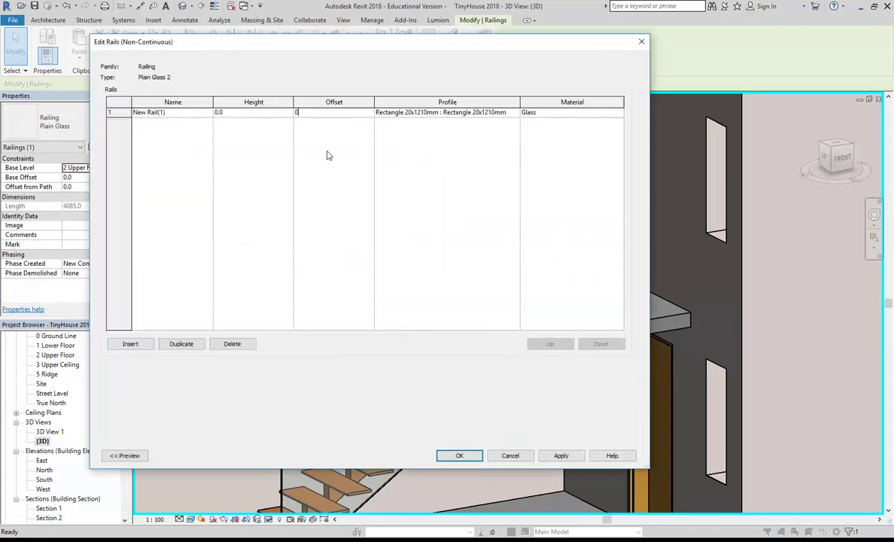
pyautogui.click(458, 455)
pyautogui.click(514, 456)
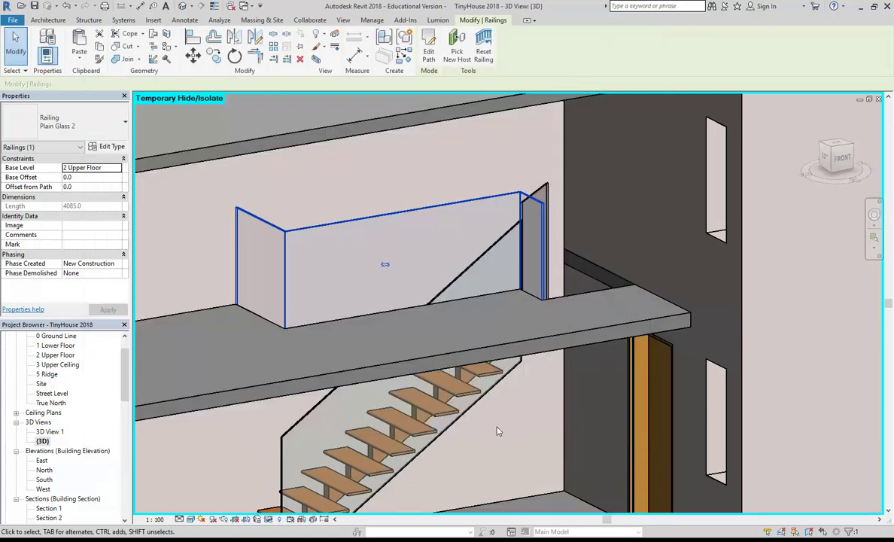
# Examine where the stair railing meets the upper-floor railing, comparing their end positions and heights at the top steps
pyautogui.press('Escape')
pyautogui.keyDown('shift'); pyautogui.moveTo(418, 171); pyautogui.dragTo(571, 253, button='middle'); pyautogui.keyUp('shift')
pyautogui.scroll(2, 541, 197)
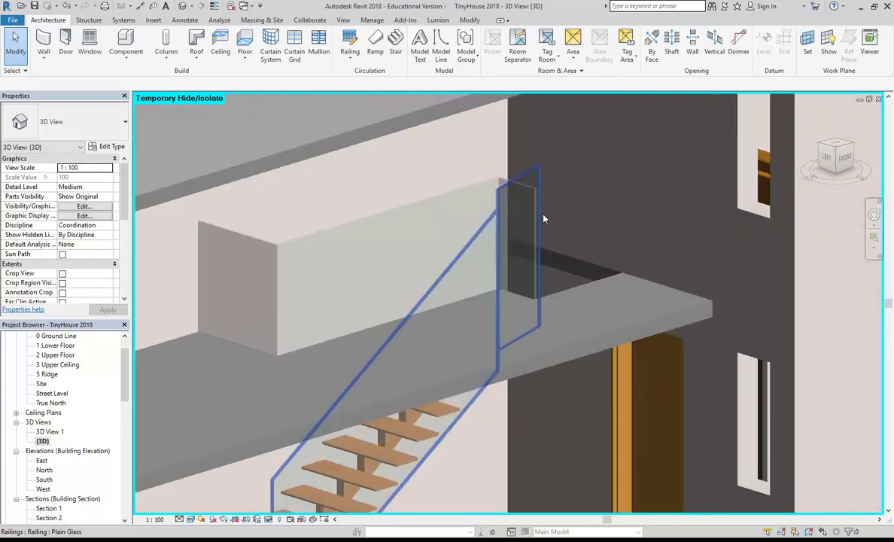
pyautogui.scroll(2, 523, 111)
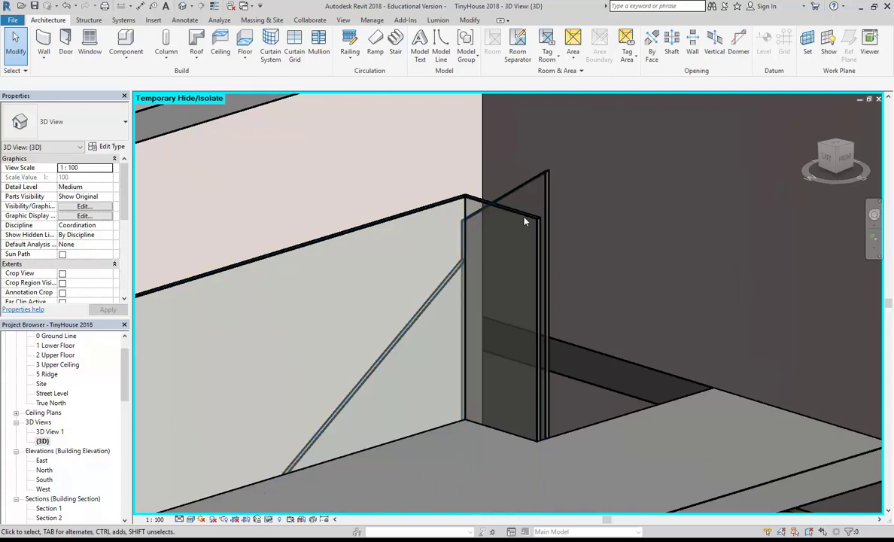
pyautogui.click(545, 177)
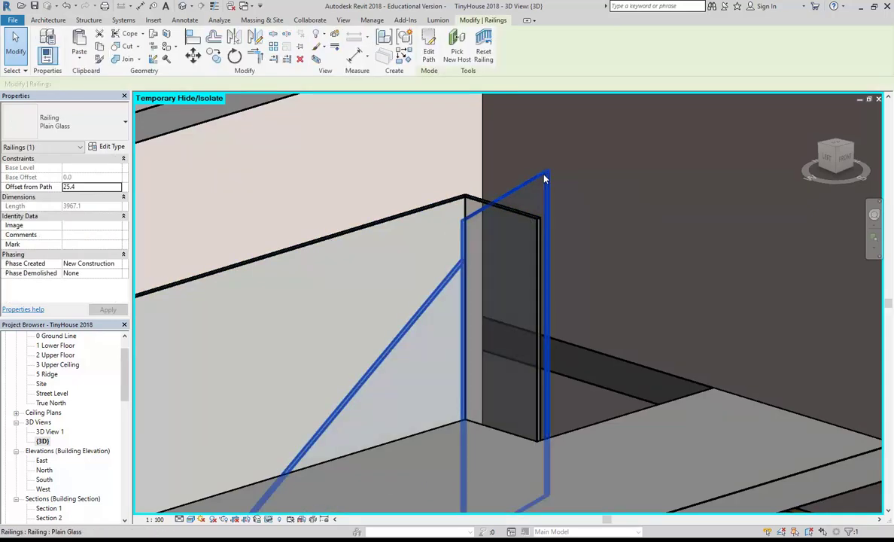
pyautogui.scroll(-3, 543, 174)
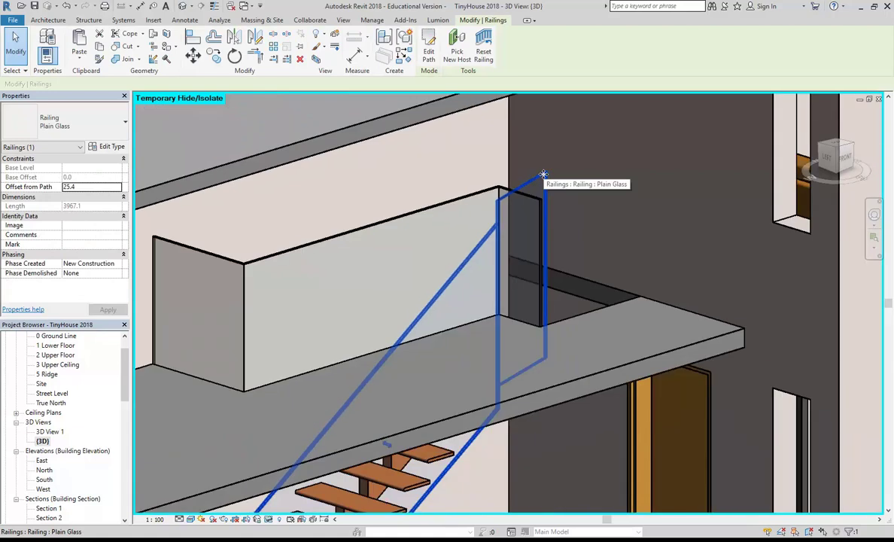
pyautogui.scroll(-3, 543, 175)
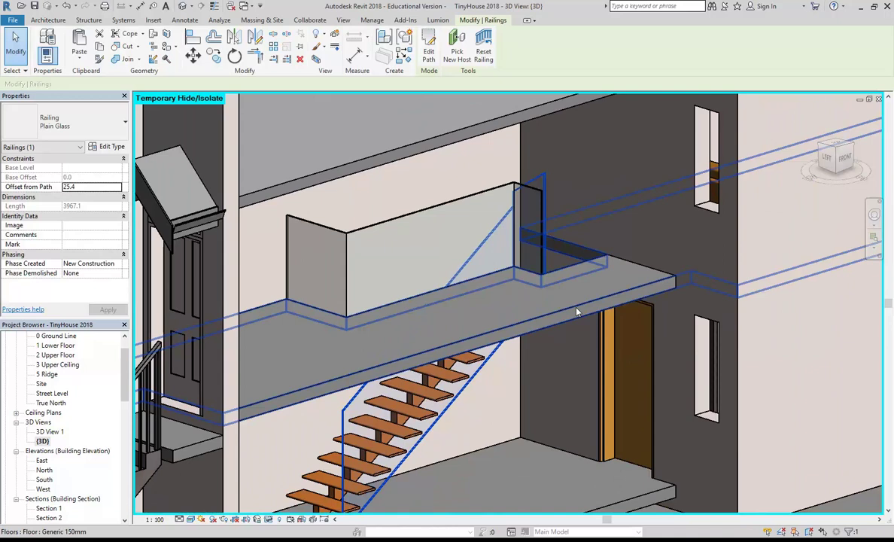
pyautogui.keyDown('shift'); pyautogui.moveTo(577, 312); pyautogui.dragTo(544, 315, button='middle'); pyautogui.keyUp('shift')
pyautogui.scroll(3, 560, 233)
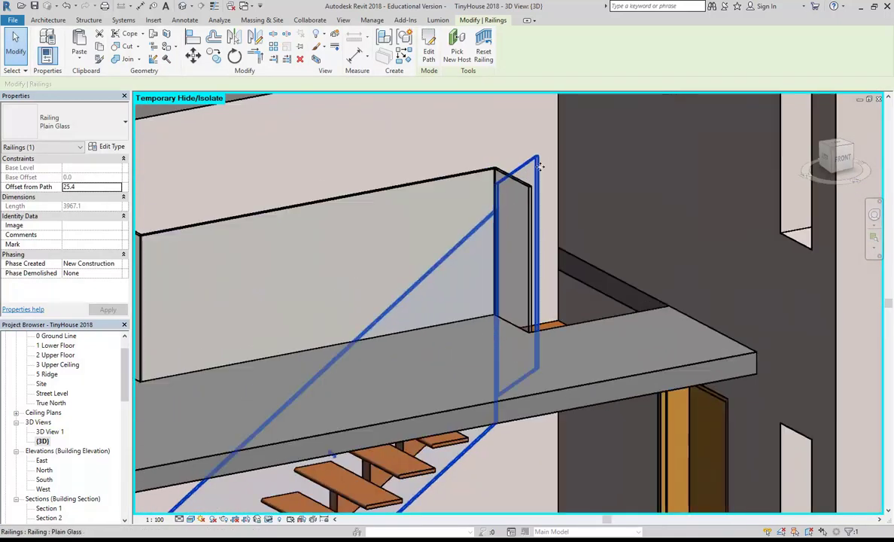
# Look through the building sections for one showing both railings' ends, finishing on Section 2
pyautogui.scroll(-3, 488, 247)
pyautogui.press('Escape')
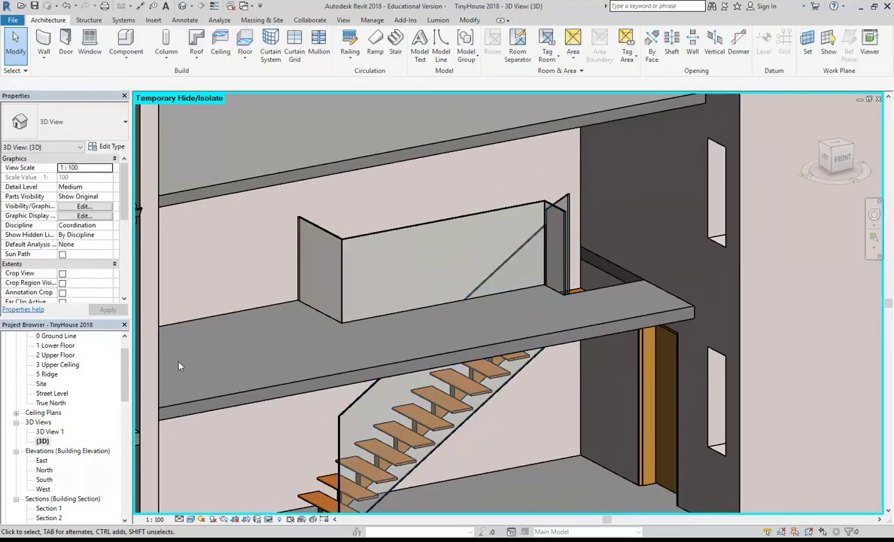
pyautogui.scroll(-2, 121, 382)
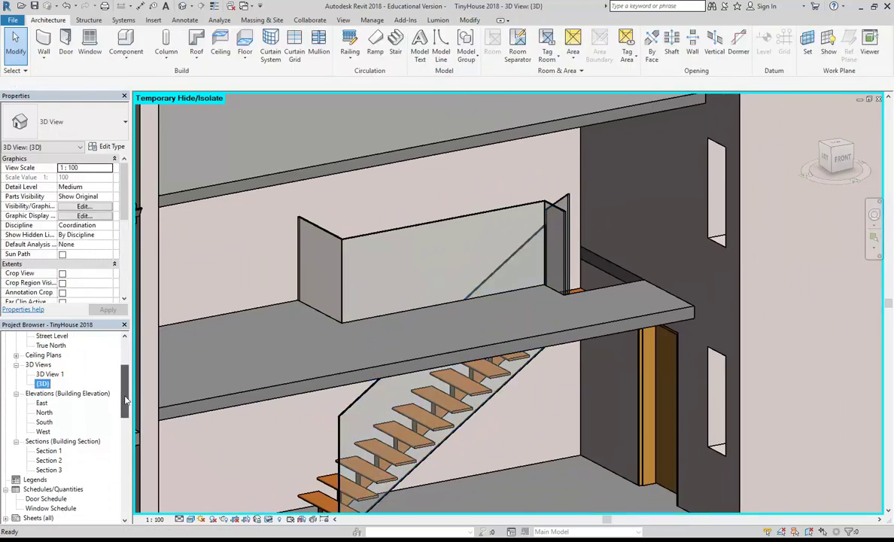
pyautogui.doubleClick(49, 469)
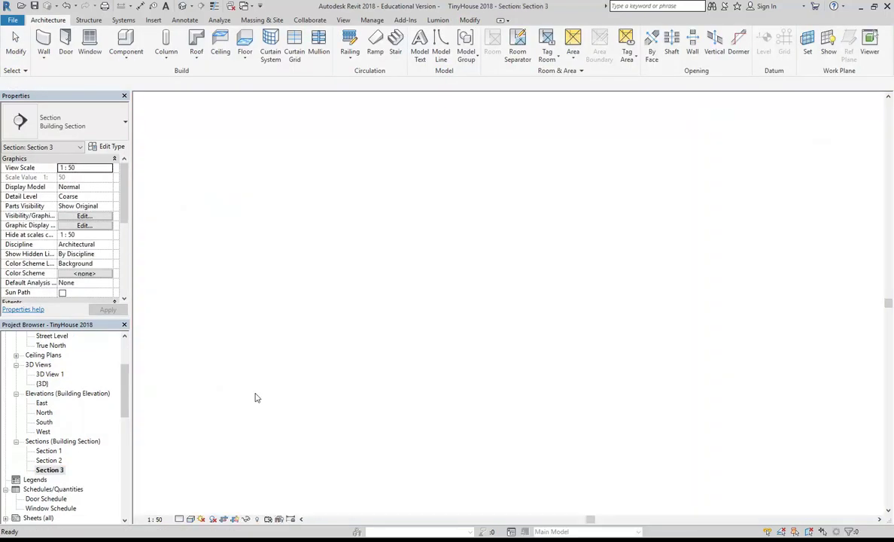
pyautogui.doubleClick(50, 451)
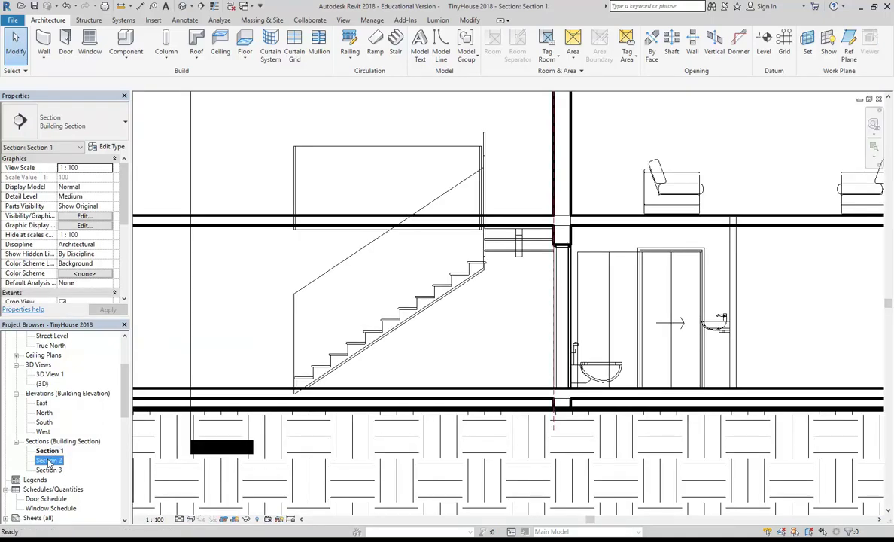
pyautogui.doubleClick(49, 460)
# Measure the height difference between the tops of the stair railing and the upper-floor railing in Section 2
pyautogui.scroll(5, 220, 295)
pyautogui.scroll(6, 220, 294)
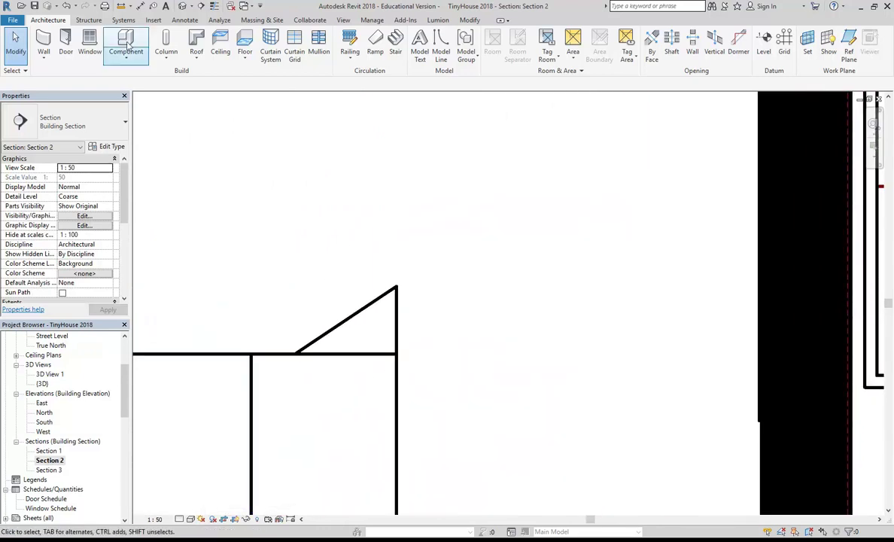
pyautogui.click(121, 7)
pyautogui.scroll(1, 398, 354)
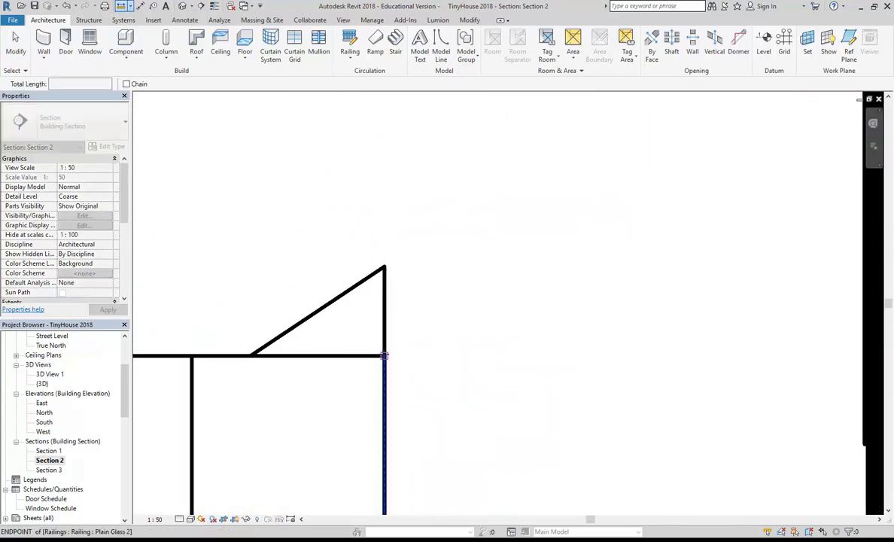
pyautogui.click(384, 355)
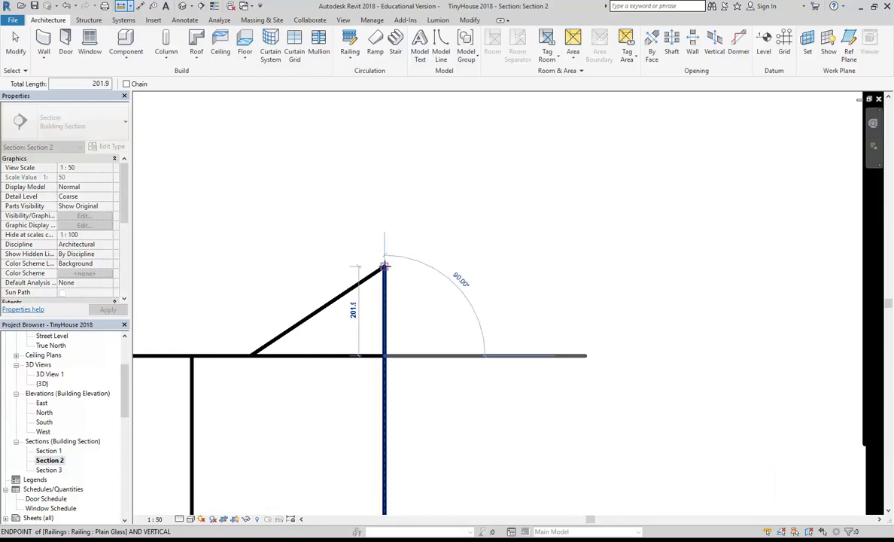
pyautogui.rightClick(257, 199)
pyautogui.click(279, 208)
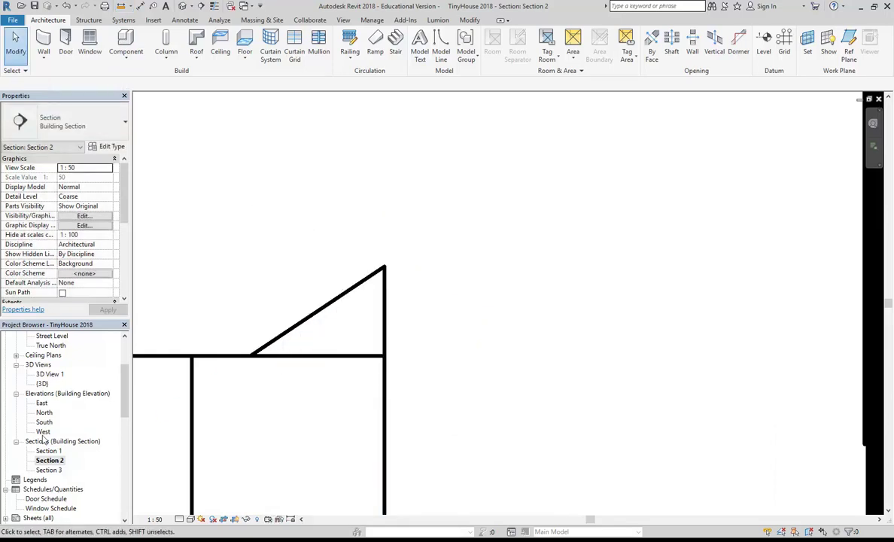
# Return to the {3D} view and examine the short end segment in the stair railing's path sketch
pyautogui.doubleClick(42, 384)
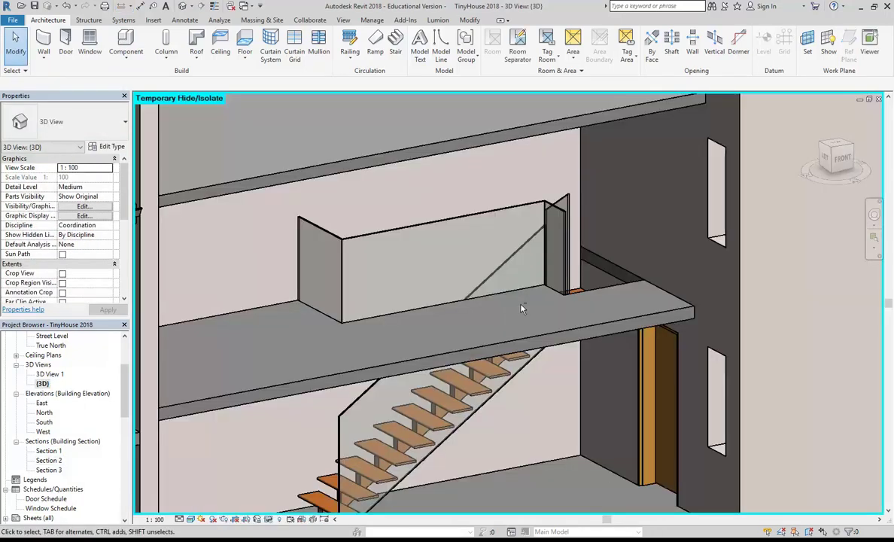
pyautogui.scroll(4, 534, 314)
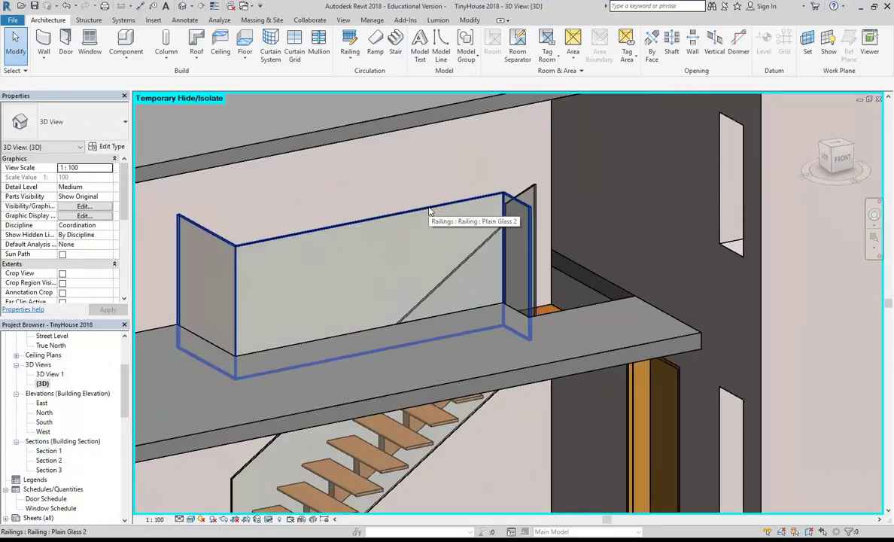
pyautogui.click(534, 193)
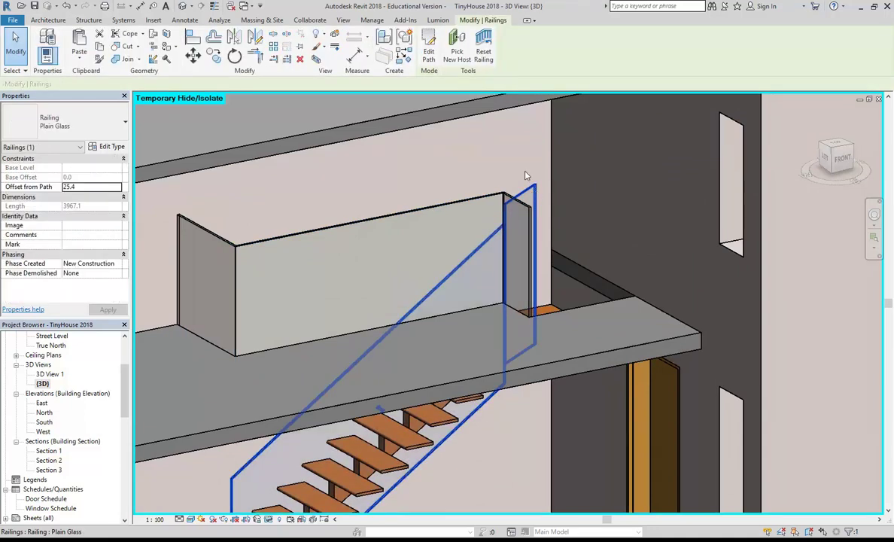
pyautogui.click(429, 46)
pyautogui.scroll(-3, 473, 248)
pyautogui.scroll(3, 485, 406)
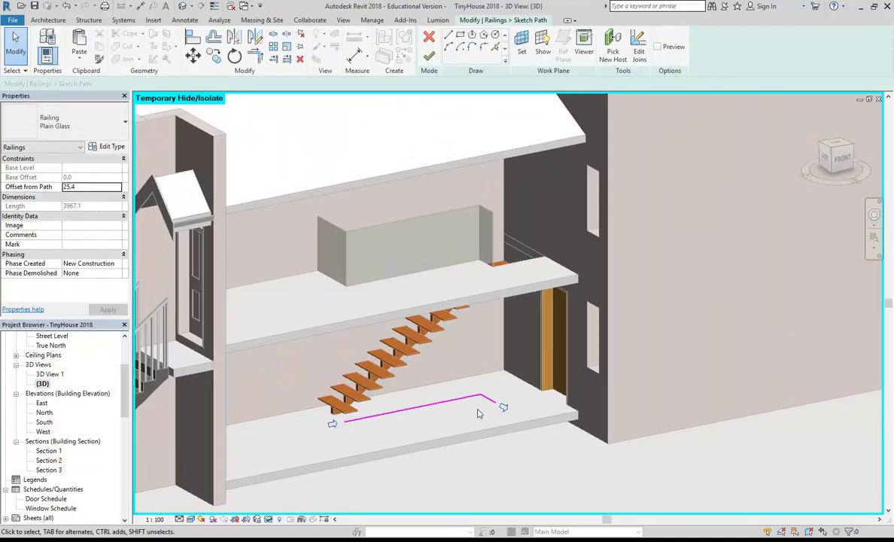
pyautogui.click(485, 393)
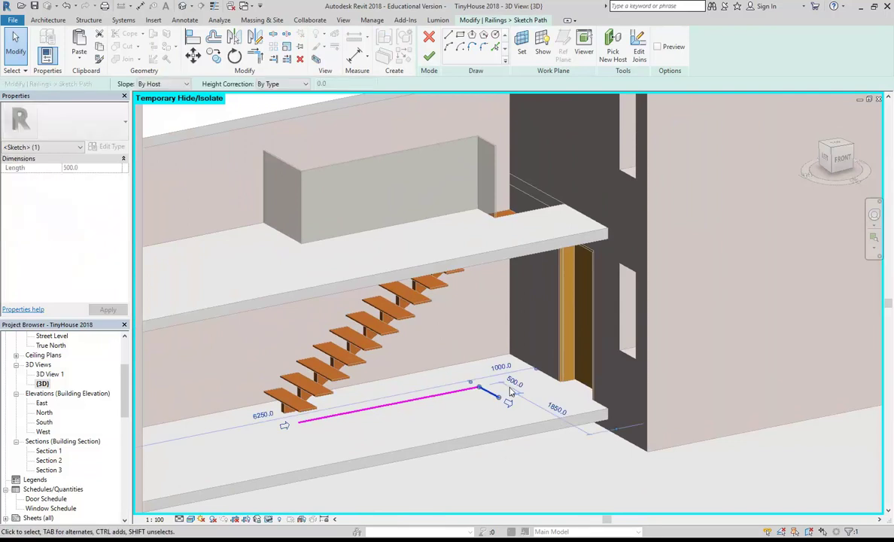
pyautogui.moveTo(528, 404); pyautogui.dragTo(494, 409, button='middle')
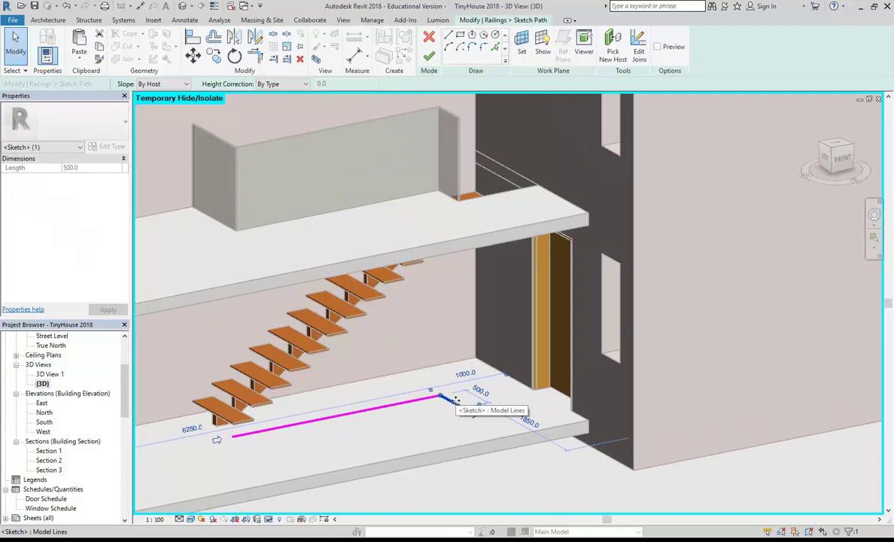
pyautogui.keyDown('shift'); pyautogui.moveTo(463, 412); pyautogui.dragTo(467, 208, button='middle'); pyautogui.keyUp('shift')
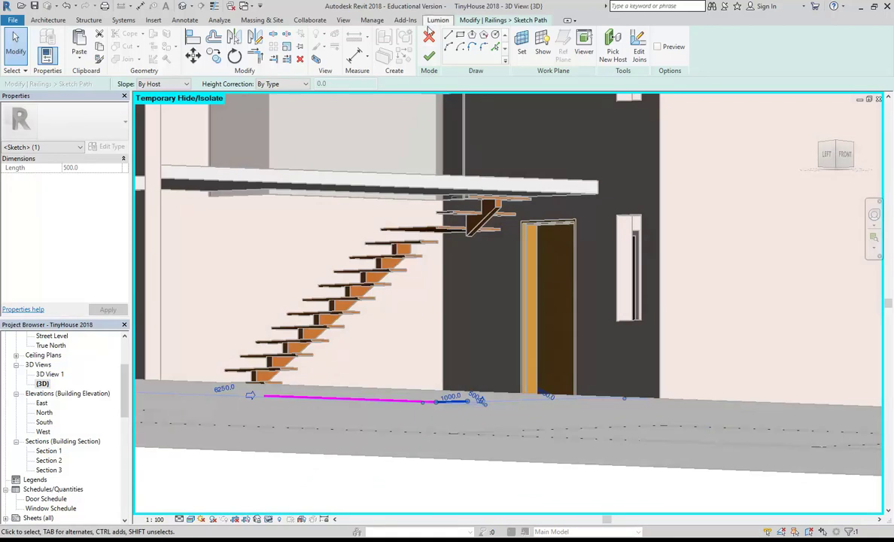
pyautogui.click(429, 57)
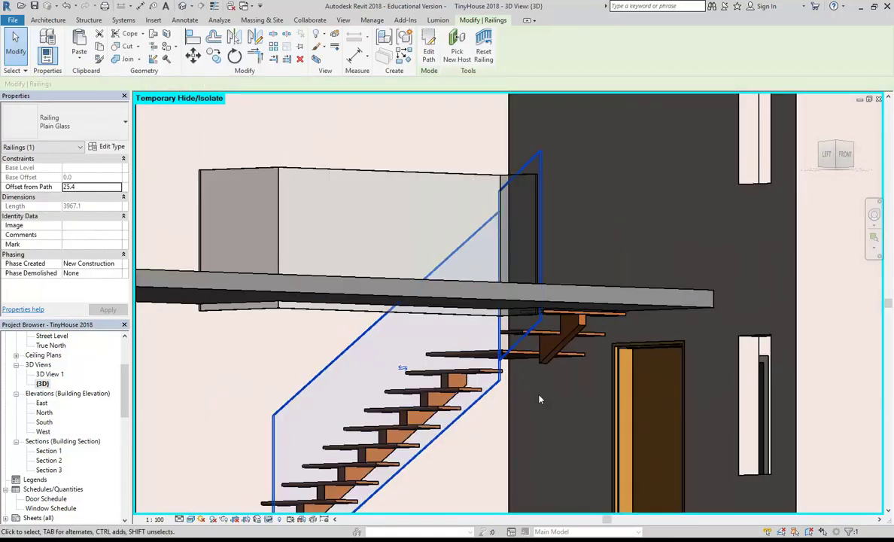
pyautogui.press('Escape')
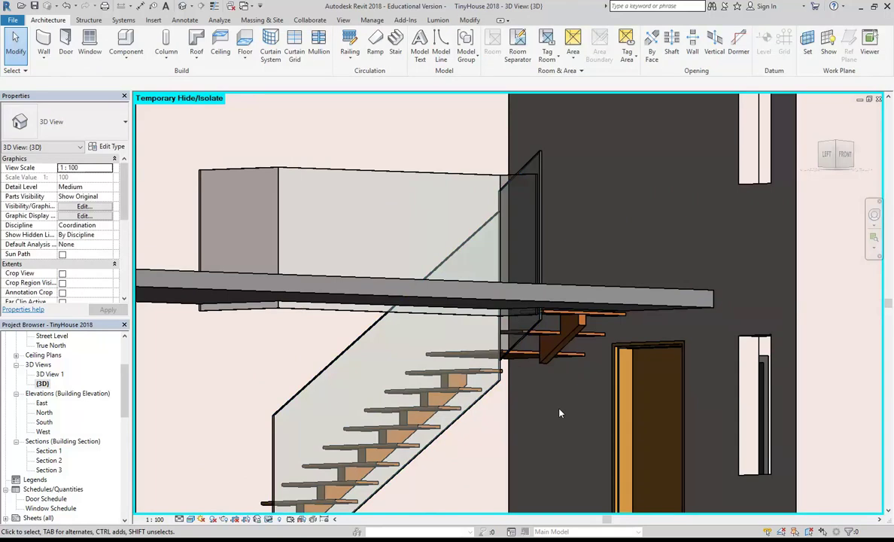
# Try removing the short end segment from the stair railing's path and check the resulting railing beside the upper steps
pyautogui.click(516, 346)
pyautogui.moveTo(514, 359)
pyautogui.keyDown('shift'); pyautogui.mouseDown(button='middle')
pyautogui.moveTo(449, 369)
pyautogui.moveTo(502, 364)
pyautogui.mouseUp(button='middle'); pyautogui.keyUp('shift')
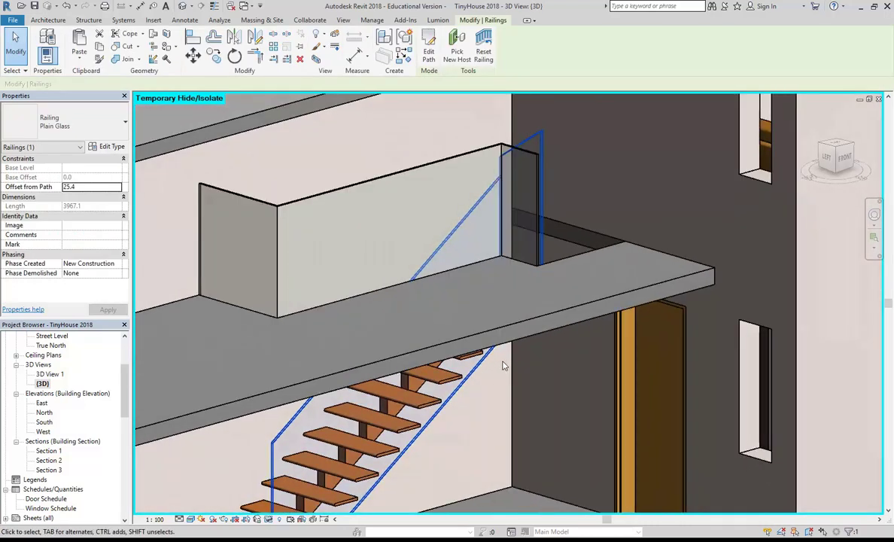
pyautogui.click(428, 53)
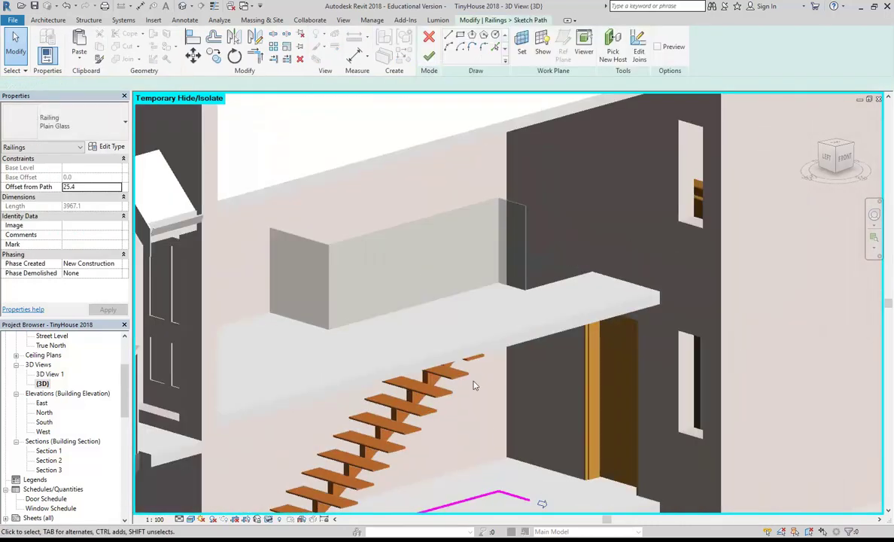
pyautogui.click(521, 500)
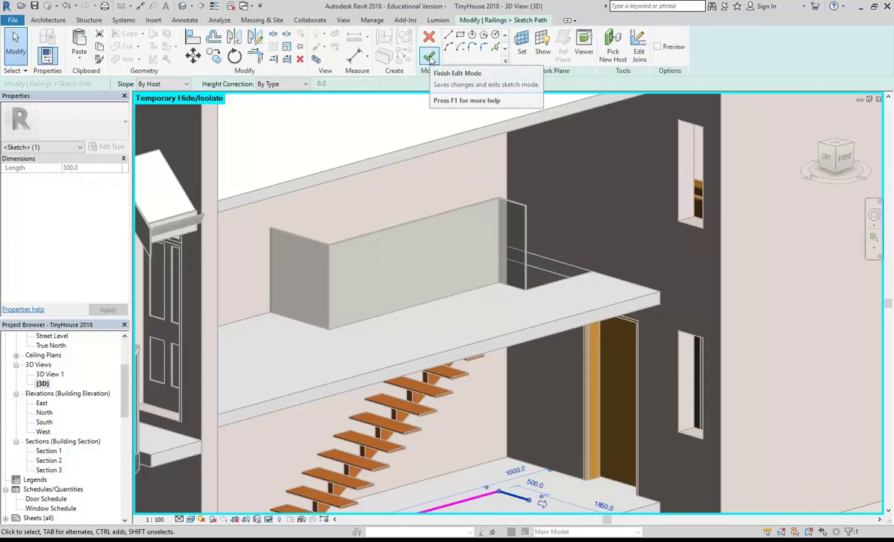
pyautogui.press('Escape')
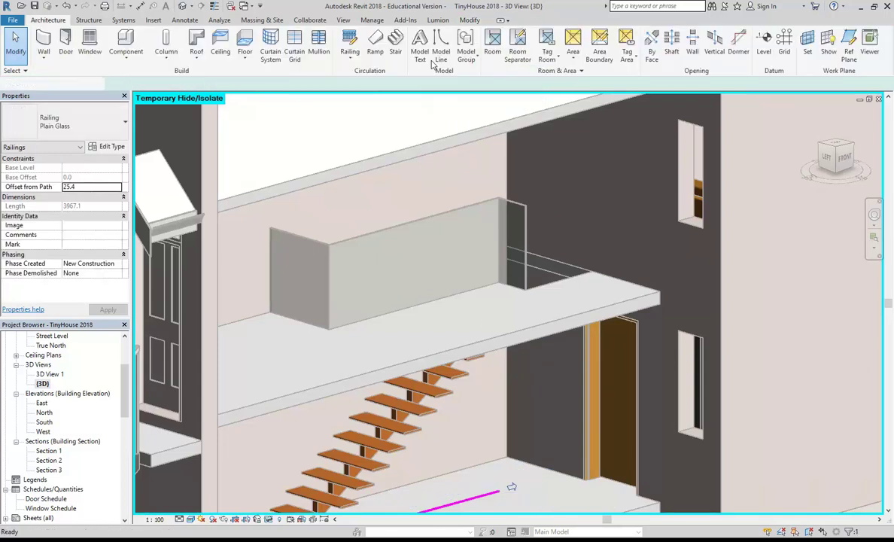
pyautogui.click(428, 56)
pyautogui.press('Escape')
pyautogui.keyDown('shift'); pyautogui.moveTo(539, 347); pyautogui.dragTo(521, 369, button='middle'); pyautogui.keyUp('shift')
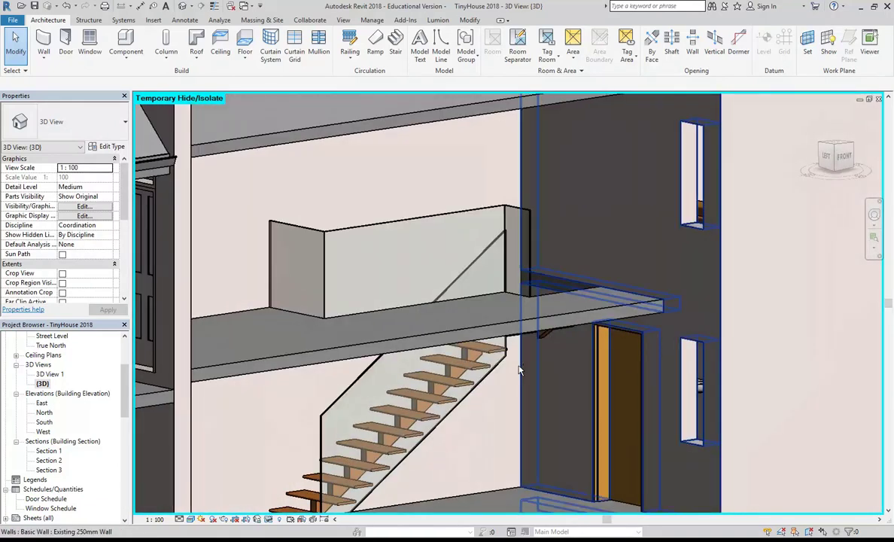
# With the short end segment back in the stair railing's path, give that segment a custom height correction of -200
pyautogui.doubleClick(519, 370)
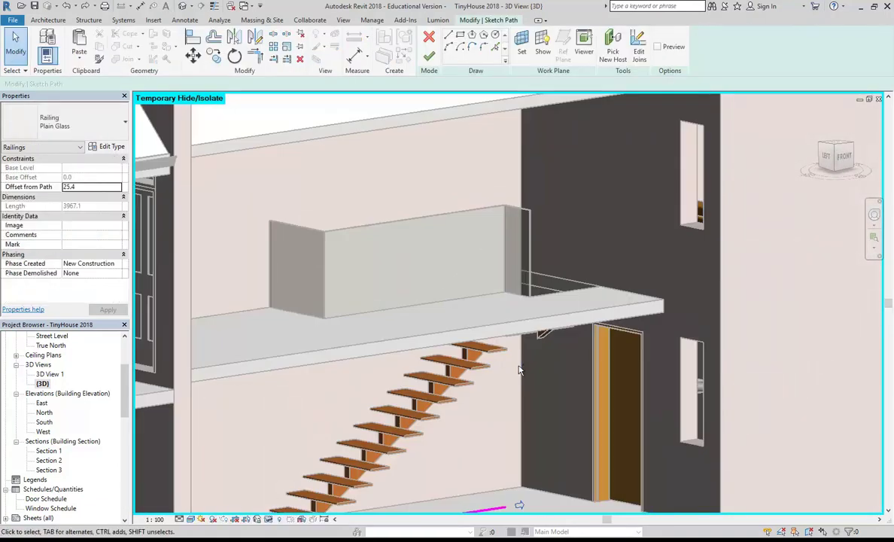
pyautogui.moveTo(519, 369)
pyautogui.keyDown('shift'); pyautogui.mouseDown(button='middle')
pyautogui.moveTo(484, 303)
pyautogui.moveTo(472, 332)
pyautogui.moveTo(462, 331)
pyautogui.mouseUp(button='middle'); pyautogui.keyUp('shift')
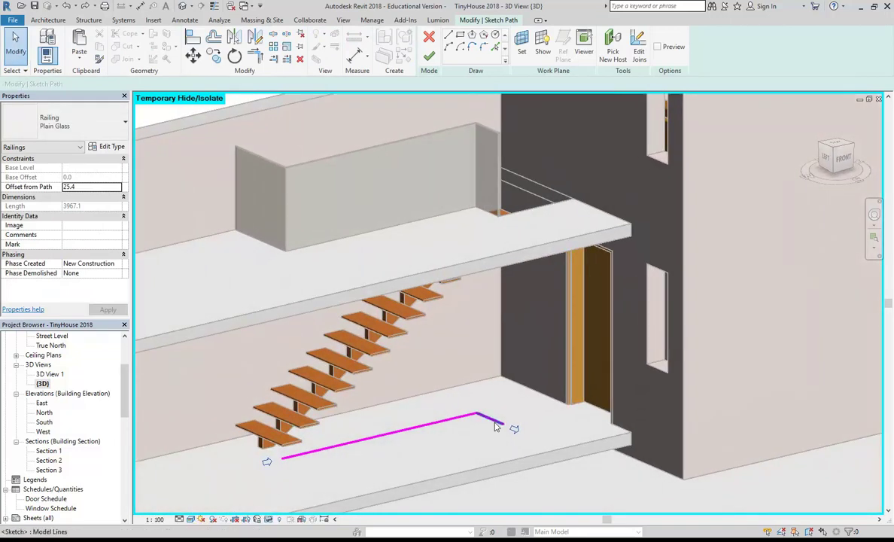
pyautogui.click(496, 425)
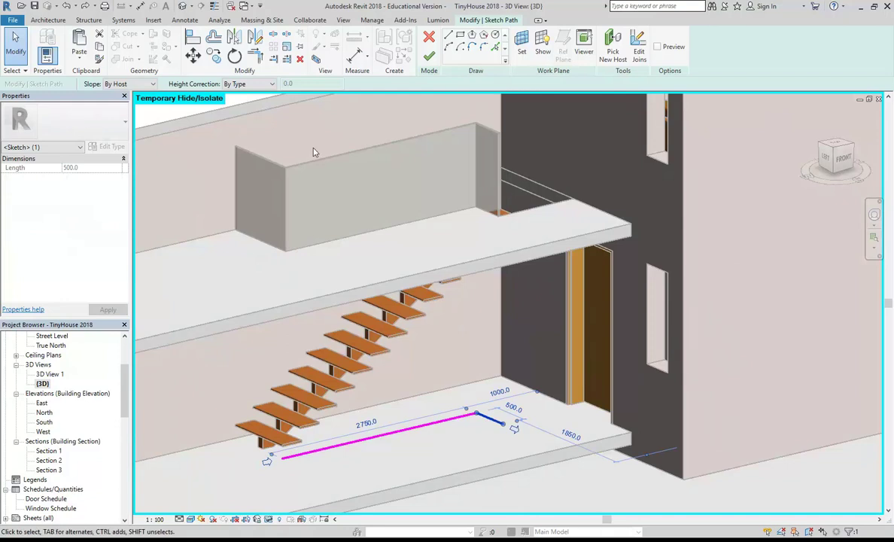
pyautogui.click(249, 85)
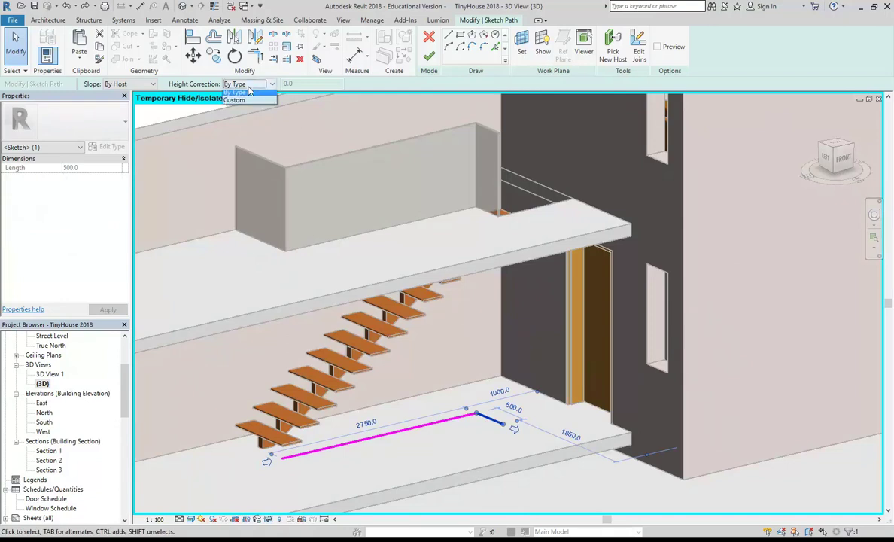
pyautogui.click(235, 102)
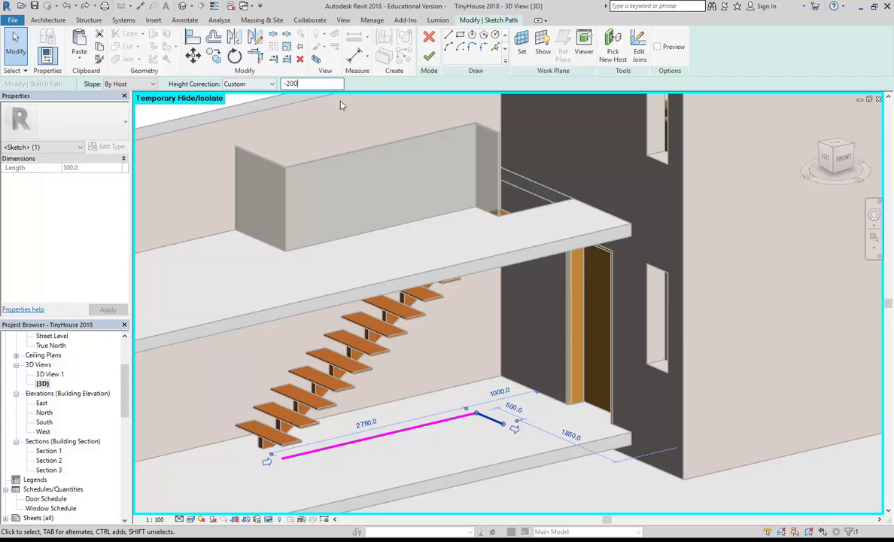
pyautogui.click(429, 56)
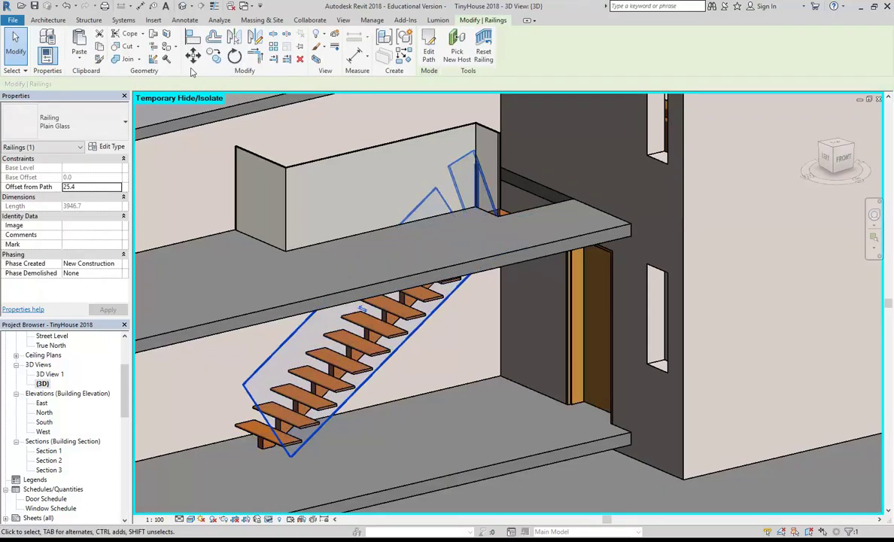
# Try the Sloped slope option on the short end segment of the stair railing's path and undo the slope change
pyautogui.click(429, 51)
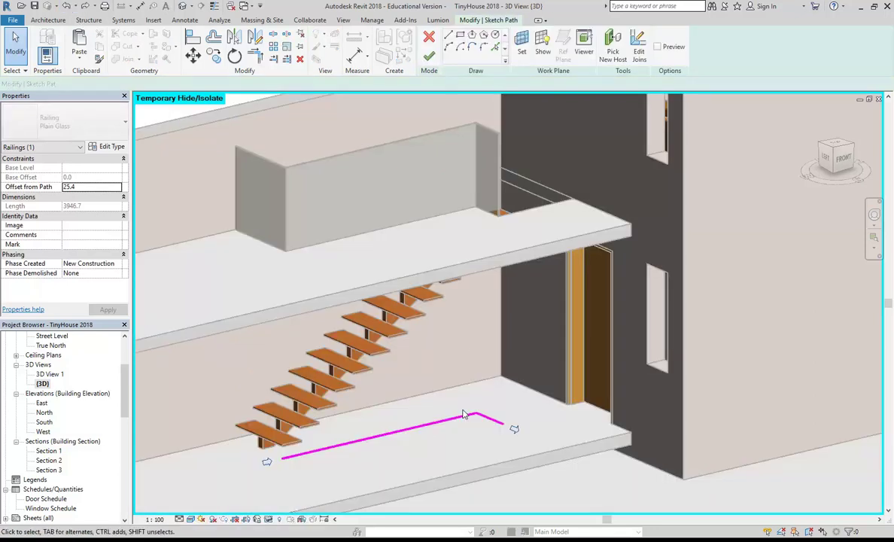
pyautogui.click(489, 419)
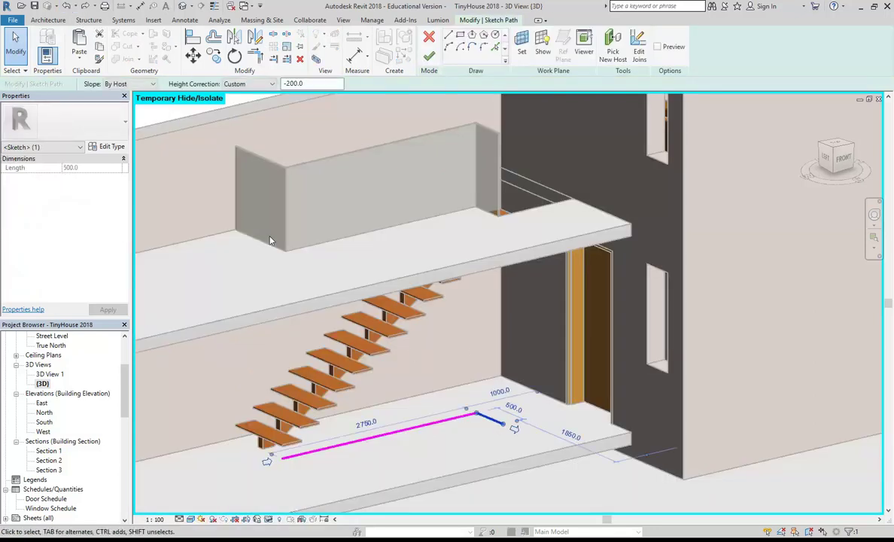
pyautogui.click(121, 84)
pyautogui.click(114, 111)
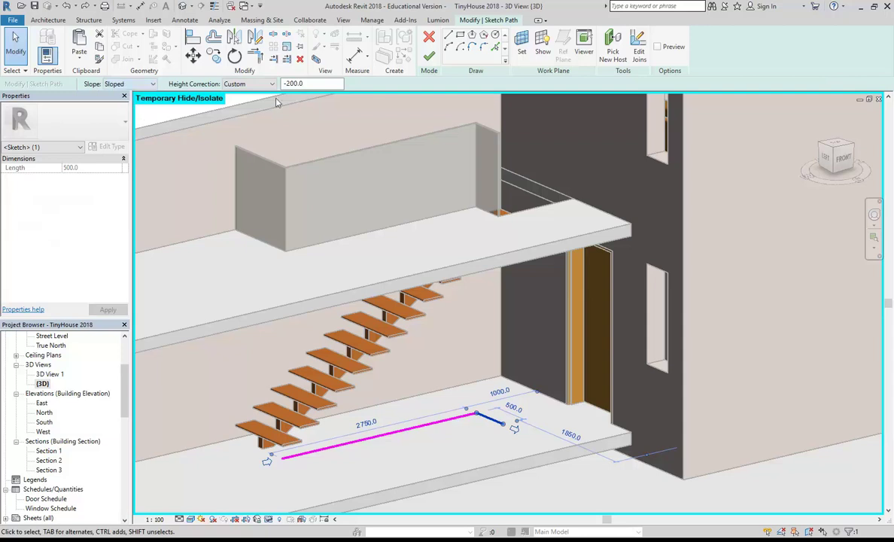
pyautogui.click(429, 57)
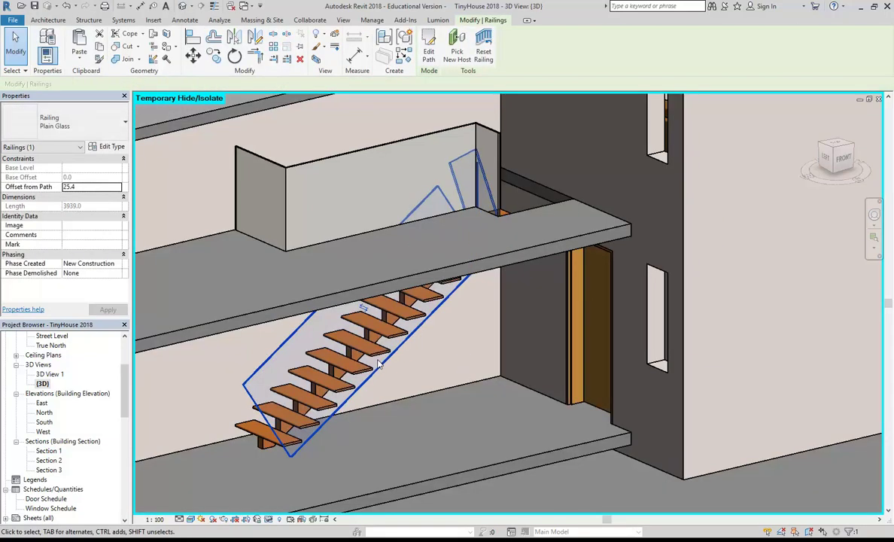
pyautogui.doubleClick(380, 363)
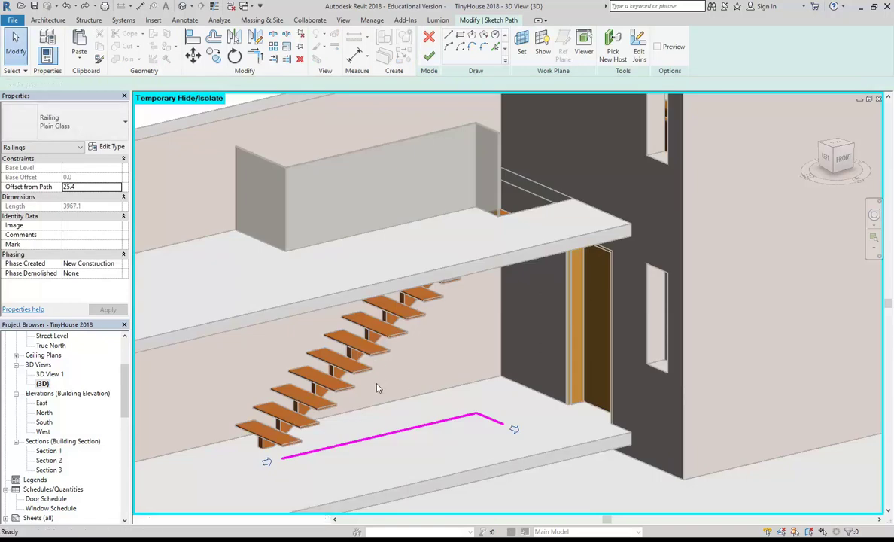
pyautogui.click(429, 56)
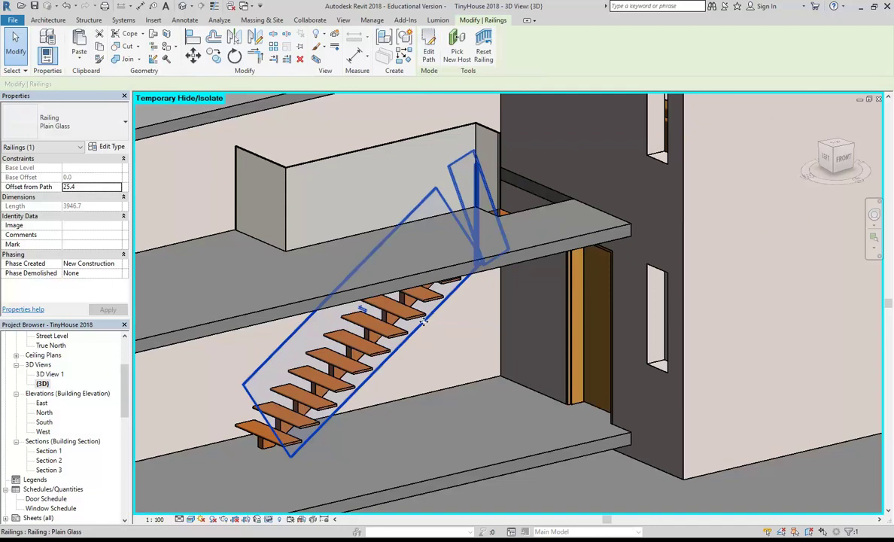
# Set the height correction of the short end segment in the stair railing's path back to By Type
pyautogui.click(428, 47)
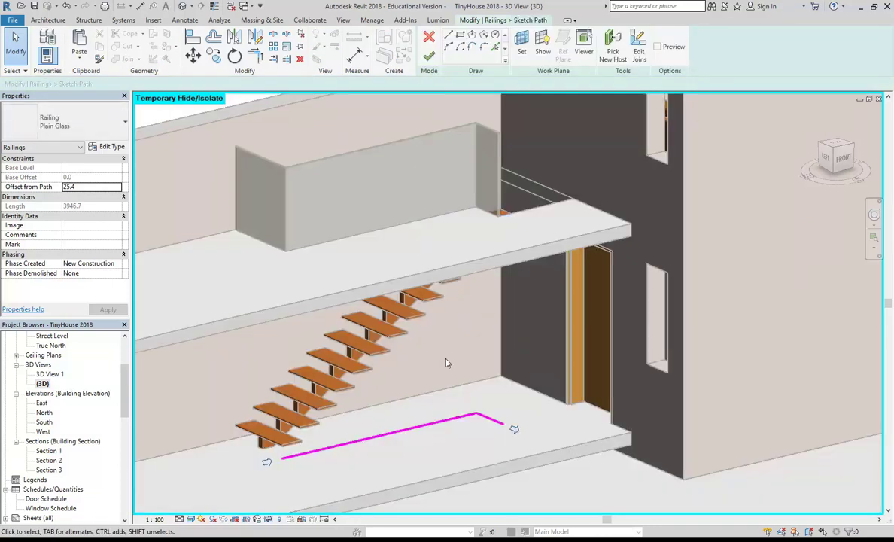
pyautogui.click(486, 422)
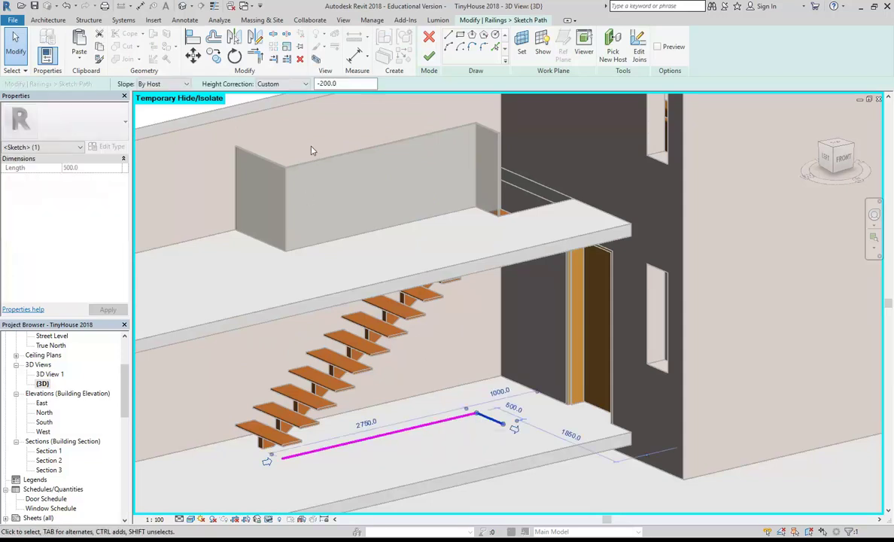
pyautogui.click(298, 84)
pyautogui.click(267, 94)
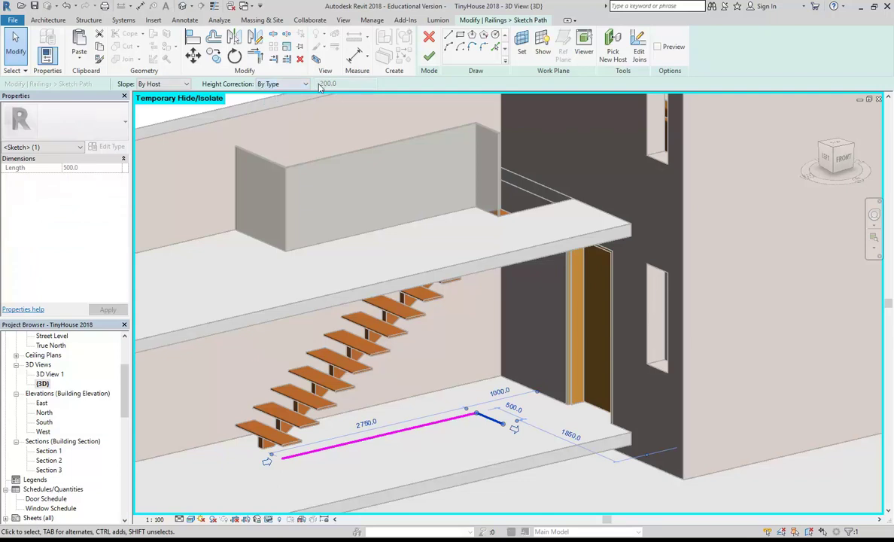
pyautogui.click(428, 62)
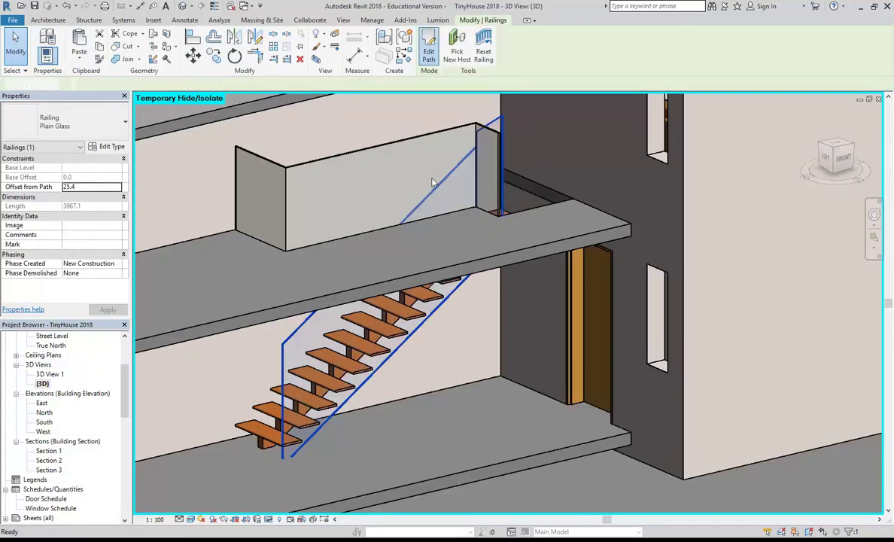
# Delete the short end segment from the stair railing's path and finish the path edit
pyautogui.click(429, 52)
pyautogui.click(489, 418)
pyautogui.press('Delete')
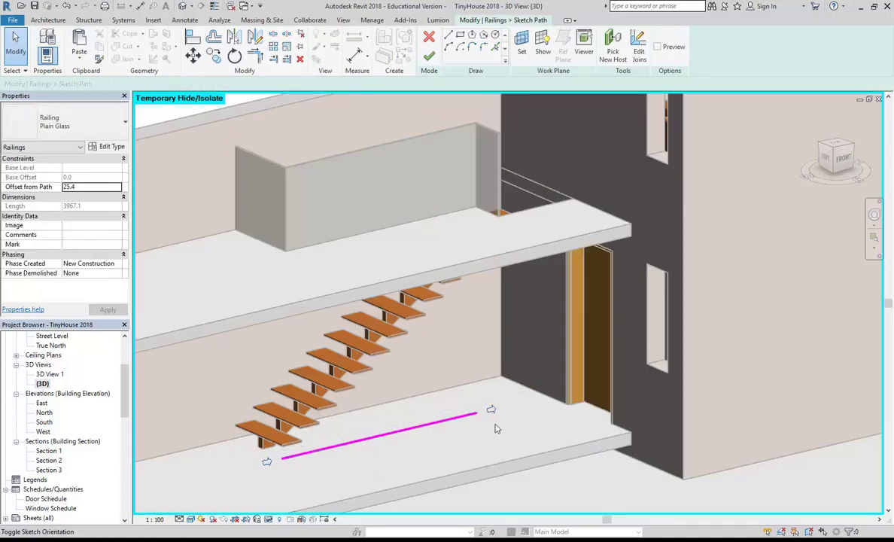
pyautogui.click(428, 56)
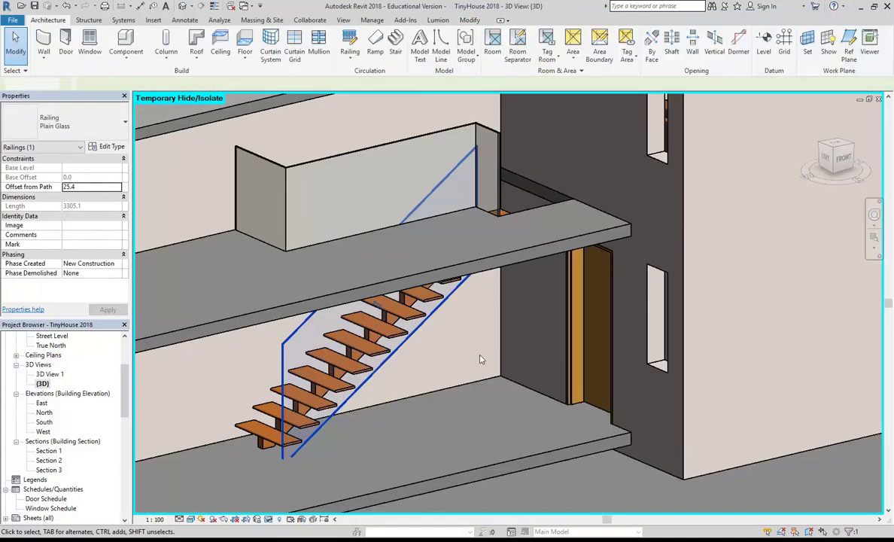
pyautogui.press('Escape')
# Examine the landing and the gap between the middle stringers of the lower and upper stair runs
pyautogui.scroll(-3, 470, 354)
pyautogui.moveTo(470, 354)
pyautogui.keyDown('shift'); pyautogui.mouseDown(button='middle')
pyautogui.moveTo(406, 342)
pyautogui.moveTo(478, 335)
pyautogui.moveTo(487, 315)
pyautogui.moveTo(535, 360)
pyautogui.moveTo(503, 339)
pyautogui.moveTo(467, 344)
pyautogui.mouseUp(button='middle'); pyautogui.keyUp('shift')
pyautogui.scroll(6, 469, 346)
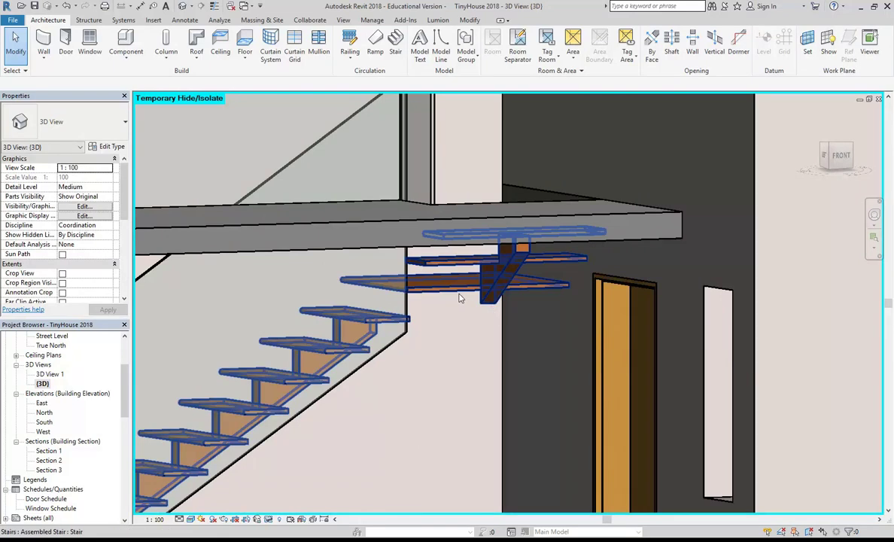
pyautogui.scroll(3, 455, 293)
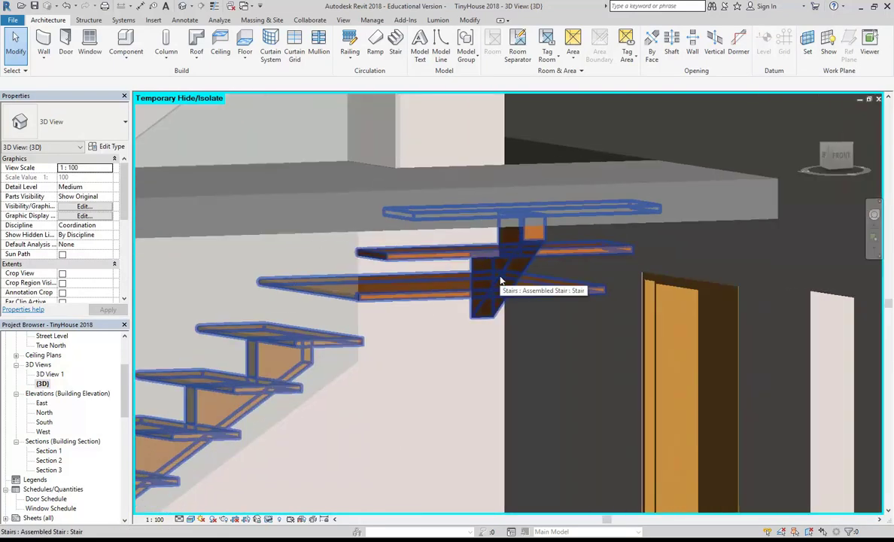
pyautogui.click(442, 299)
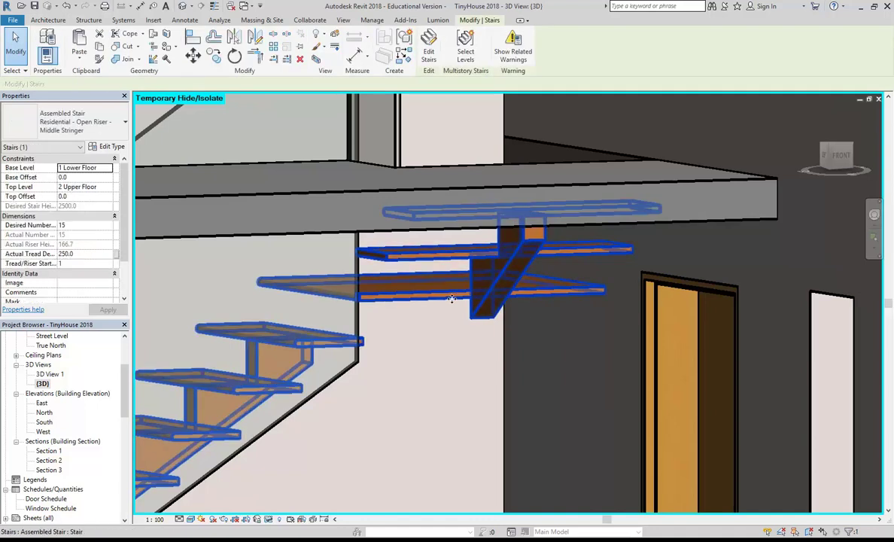
pyautogui.click(447, 371)
pyautogui.scroll(-2, 452, 360)
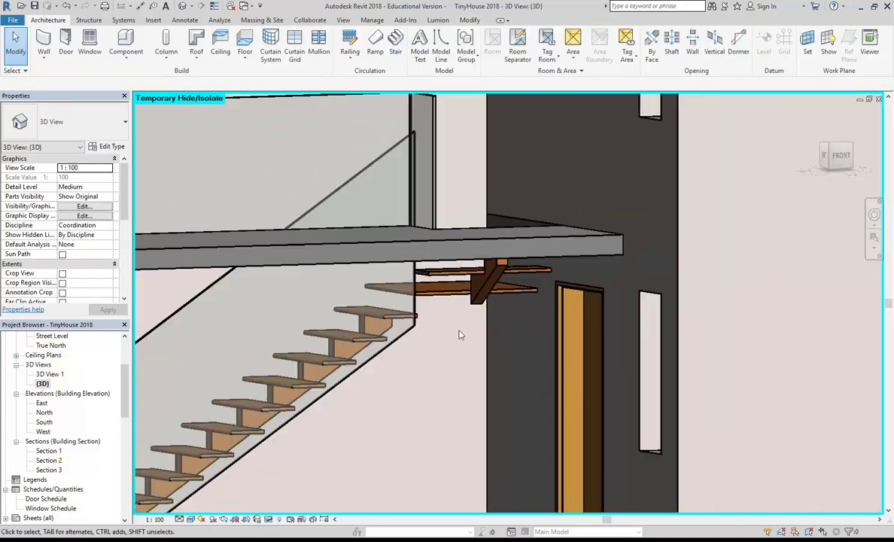
pyautogui.click(454, 294)
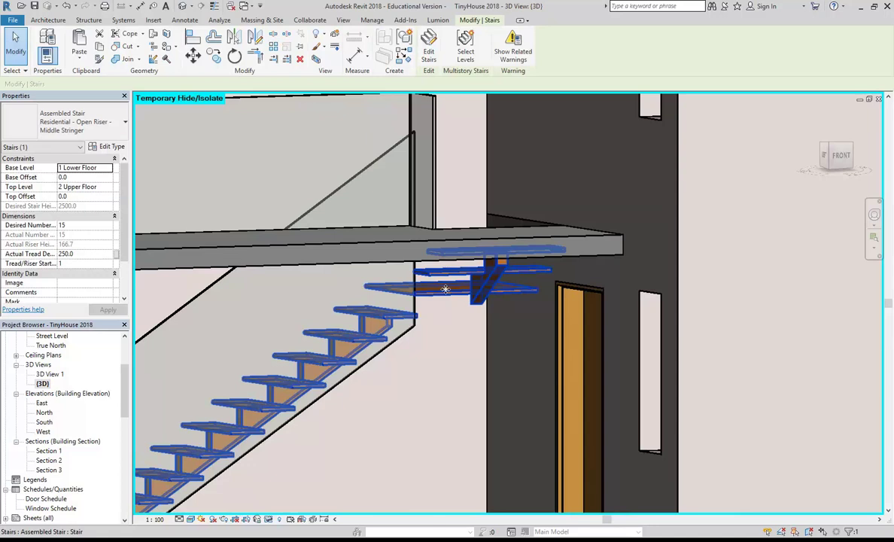
pyautogui.click(449, 369)
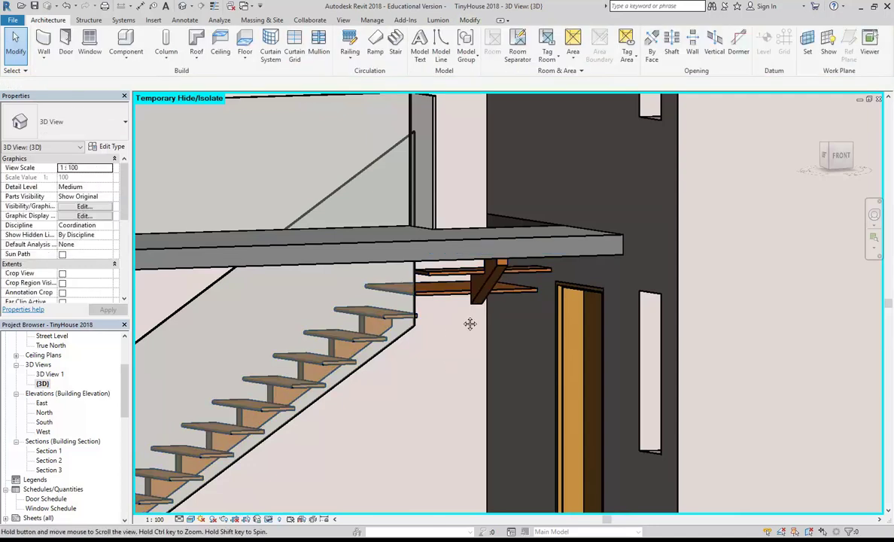
pyautogui.moveTo(463, 321); pyautogui.dragTo(467, 306, button='middle')
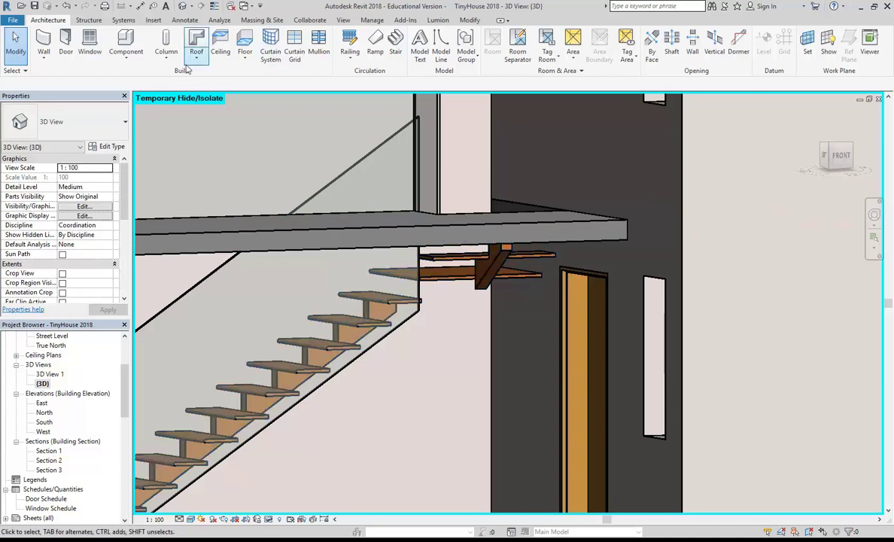
# Start an in-place model in the Stairs category
pyautogui.click(126, 60)
pyautogui.click(142, 98)
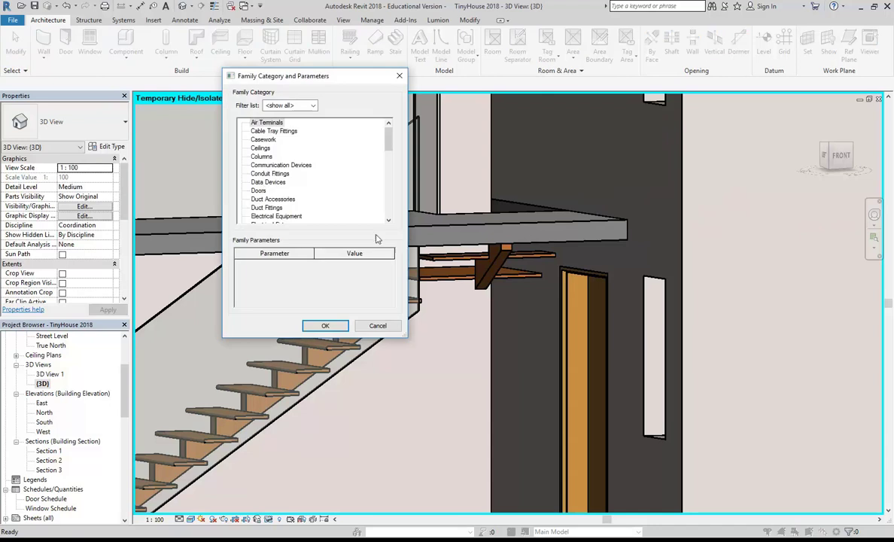
pyautogui.moveTo(387, 142); pyautogui.dragTo(392, 195)
pyautogui.click(258, 191)
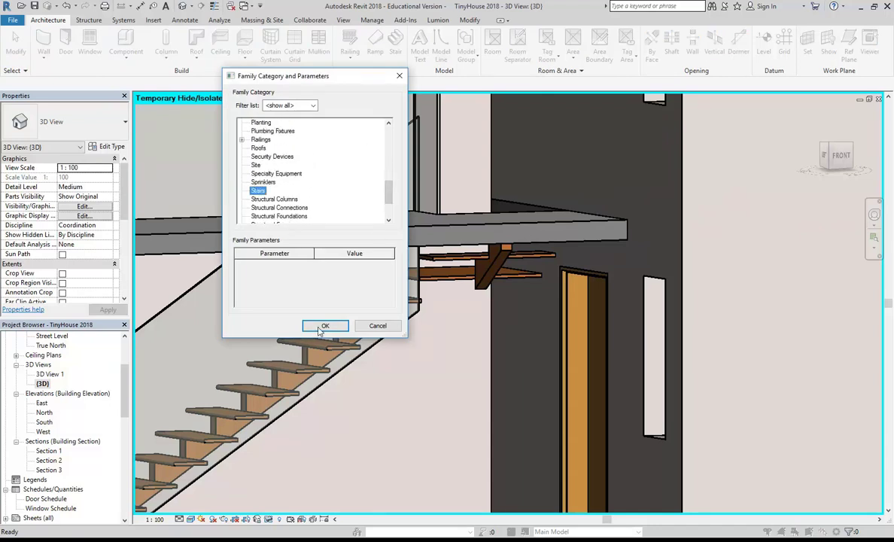
pyautogui.click(323, 327)
pyautogui.click(326, 224)
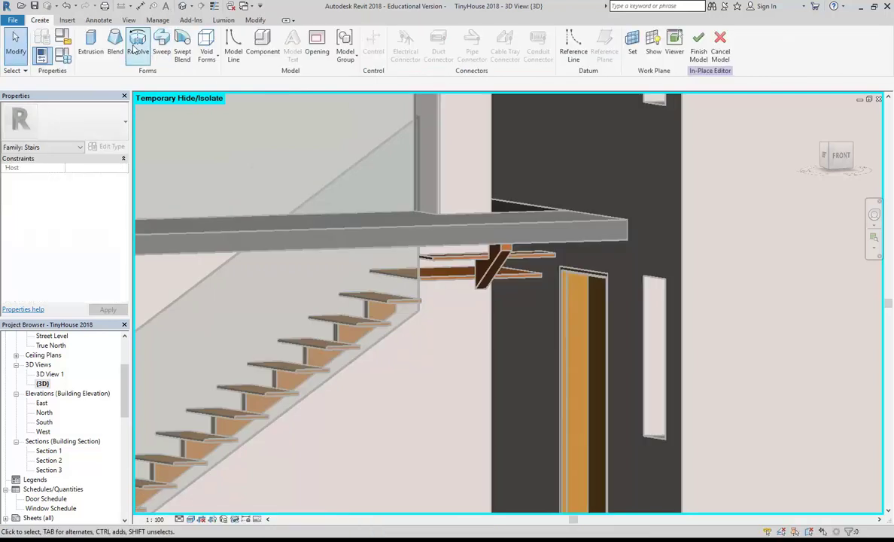
# Set the work plane to the underside of the landing between the two stair runs
pyautogui.click(632, 45)
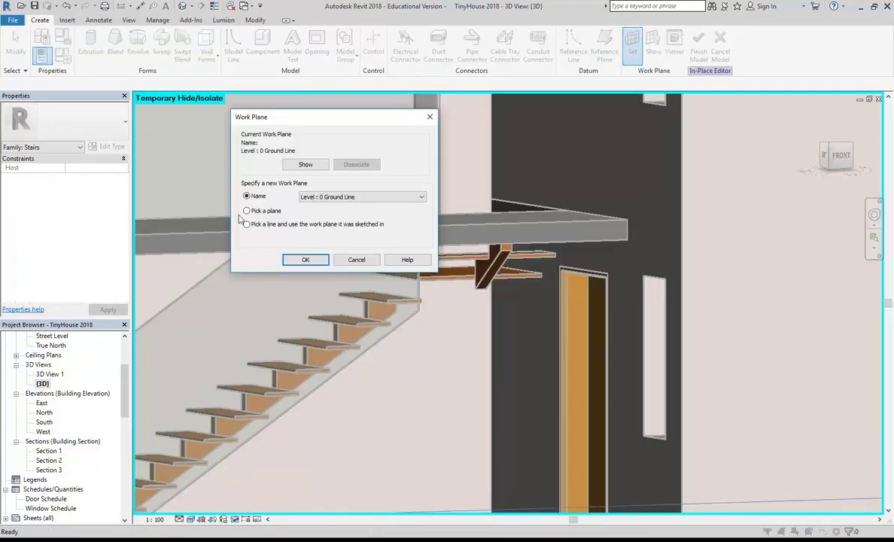
pyautogui.click(305, 260)
pyautogui.scroll(4, 456, 301)
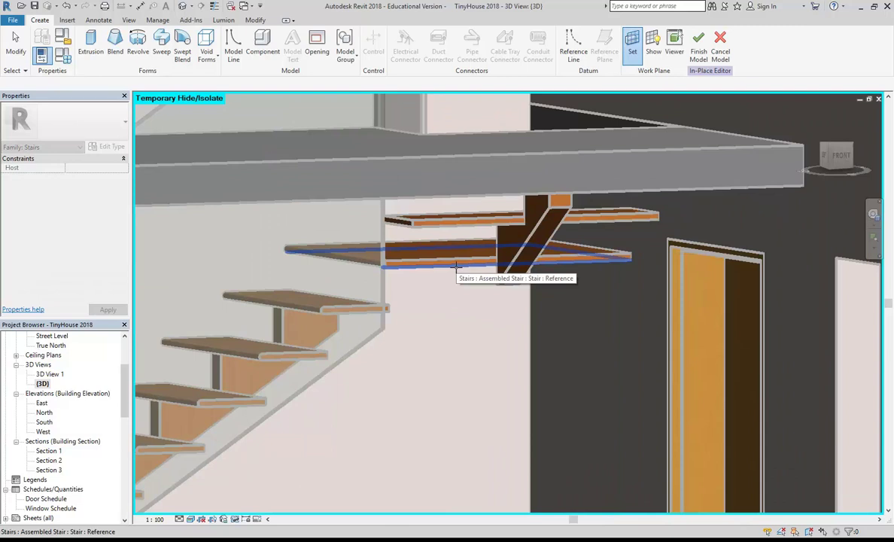
pyautogui.click(456, 266)
pyautogui.moveTo(457, 302); pyautogui.dragTo(444, 331, button='middle')
pyautogui.scroll(1, 445, 332)
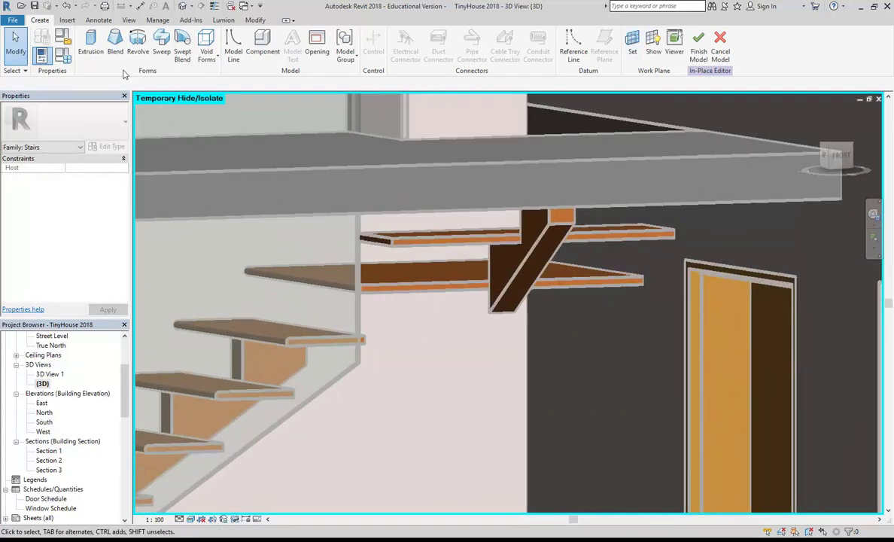
# Start an extrusion and pick the side edges of the upper and lower runs' stringers as profile lines
pyautogui.click(90, 42)
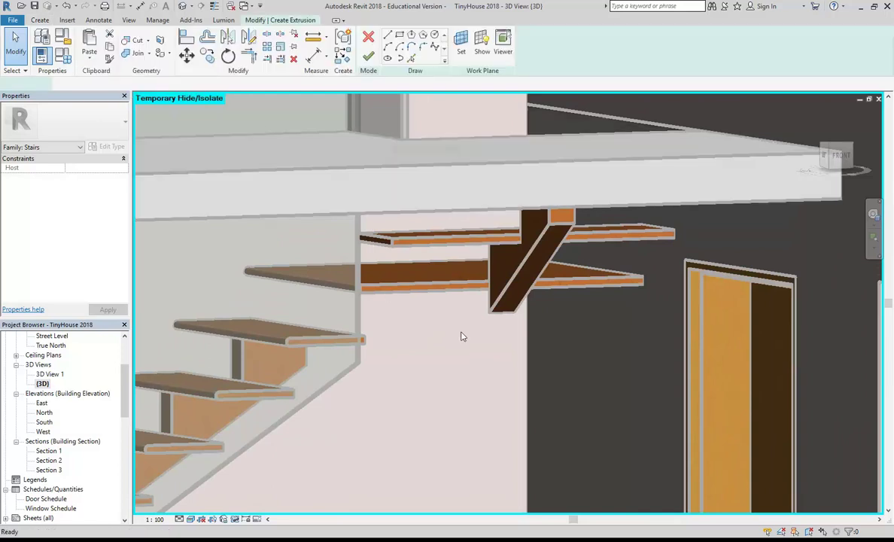
pyautogui.click(410, 58)
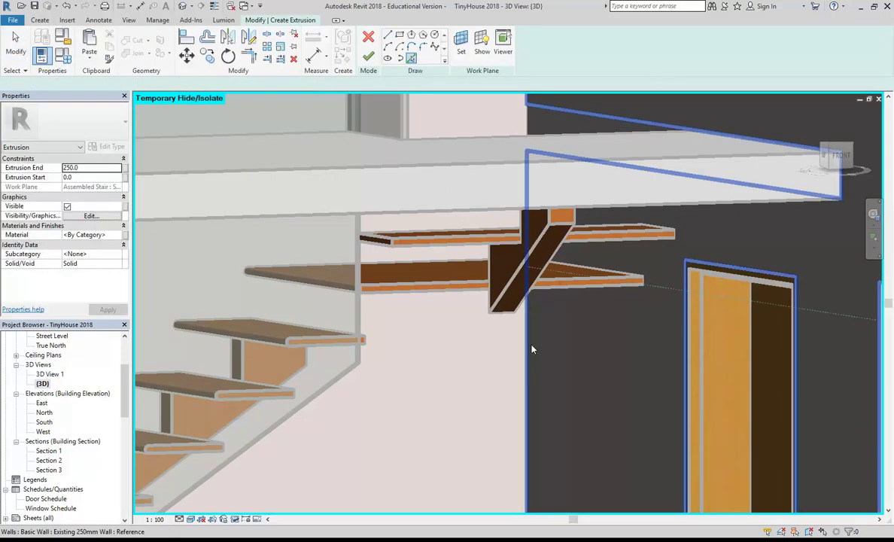
pyautogui.click(544, 294)
pyautogui.click(501, 302)
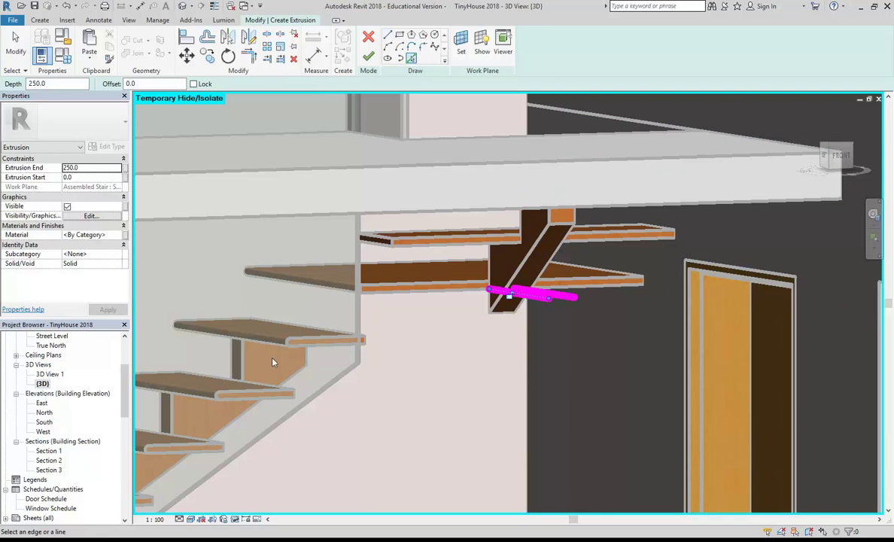
pyautogui.click(212, 334)
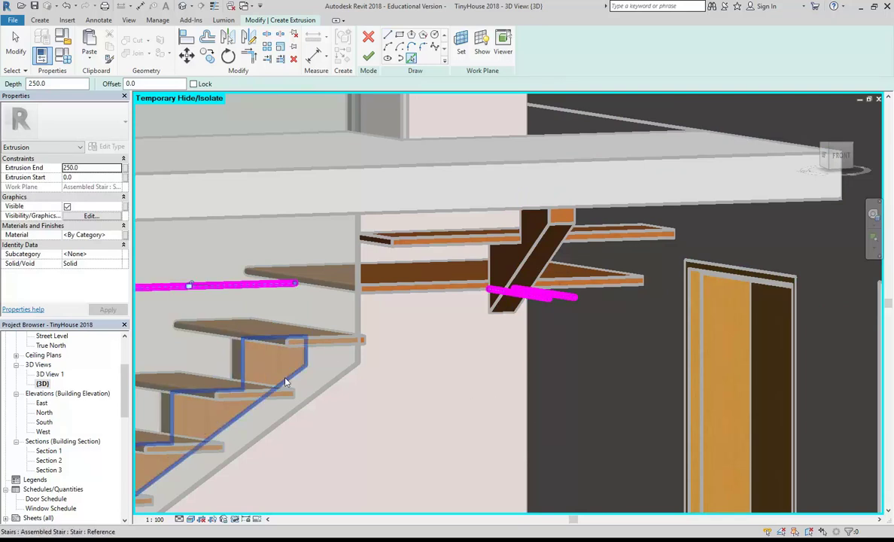
pyautogui.keyDown('shift'); pyautogui.moveTo(356, 312); pyautogui.dragTo(416, 394, button='middle'); pyautogui.keyUp('shift')
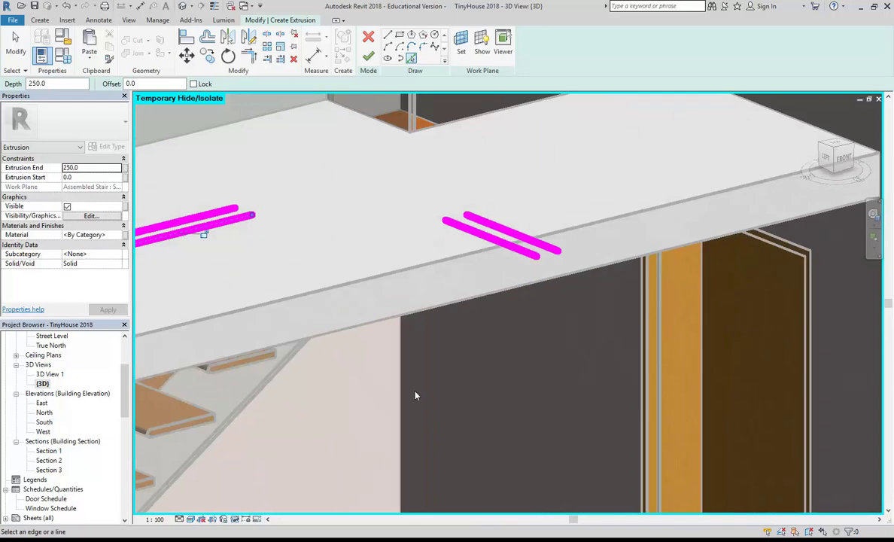
# Trim the outer and inner pairs of picked stringer lines to corners so they form parallel L-shaped lines
pyautogui.click(249, 56)
pyautogui.click(497, 228)
pyautogui.click(225, 213)
pyautogui.click(232, 221)
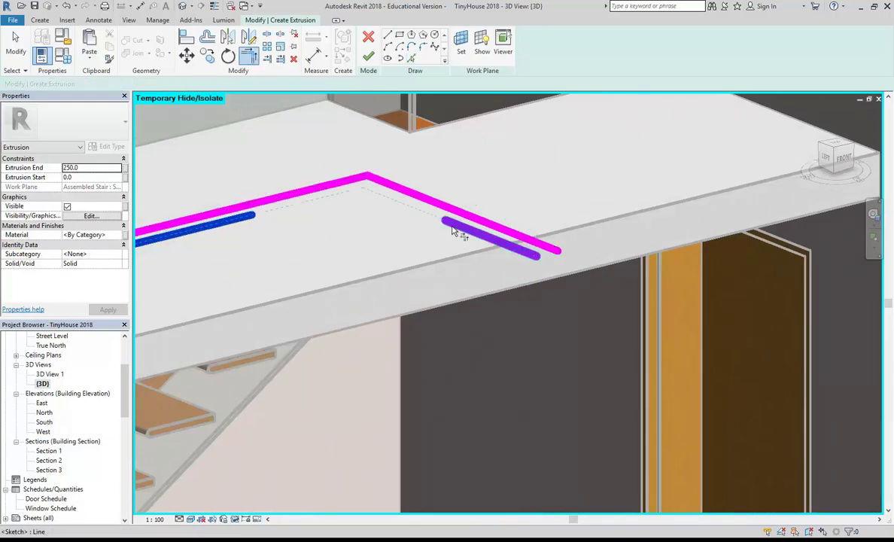
pyautogui.click(454, 228)
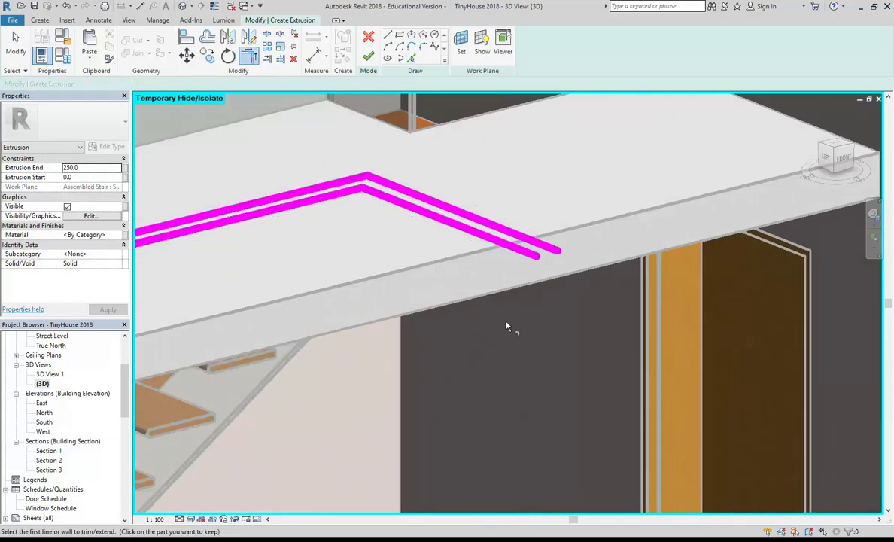
# Pick the end edges of both stringers to add short cross lines between the parallel profile lines
pyautogui.click(411, 58)
pyautogui.keyDown('shift'); pyautogui.moveTo(463, 339); pyautogui.dragTo(445, 299, button='middle'); pyautogui.keyUp('shift')
pyautogui.keyDown('shift'); pyautogui.moveTo(361, 374); pyautogui.dragTo(248, 349, button='middle'); pyautogui.keyUp('shift')
pyautogui.scroll(2, 336, 378)
pyautogui.scroll(-2, 336, 377)
pyautogui.keyDown('shift'); pyautogui.moveTo(401, 424); pyautogui.dragTo(539, 445, button='middle'); pyautogui.keyUp('shift')
pyautogui.keyDown('shift'); pyautogui.moveTo(589, 393); pyautogui.dragTo(486, 423, button='middle'); pyautogui.keyUp('shift')
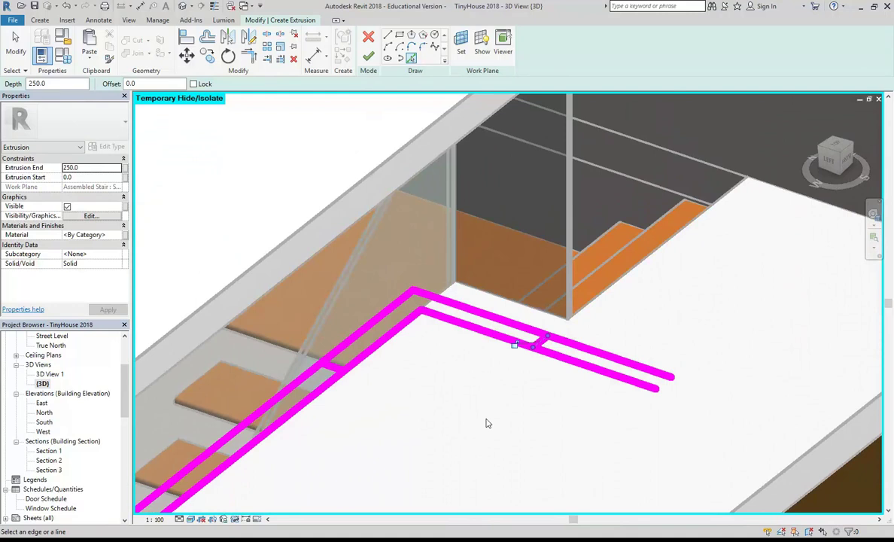
# Trim the parallel profile lines against the short cross lines into one closed L-shaped loop beneath the landing
pyautogui.click(249, 56)
pyautogui.click(340, 346)
pyautogui.click(337, 370)
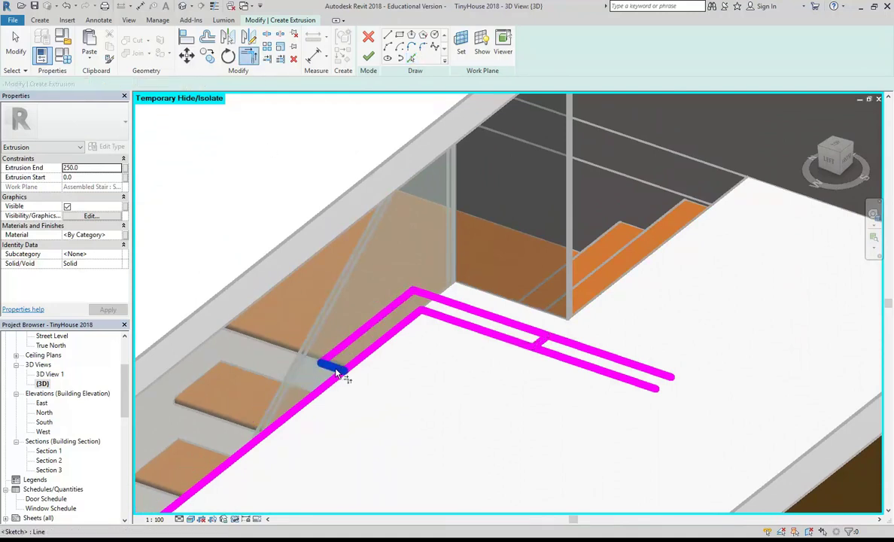
pyautogui.click(361, 358)
pyautogui.click(492, 338)
pyautogui.click(539, 343)
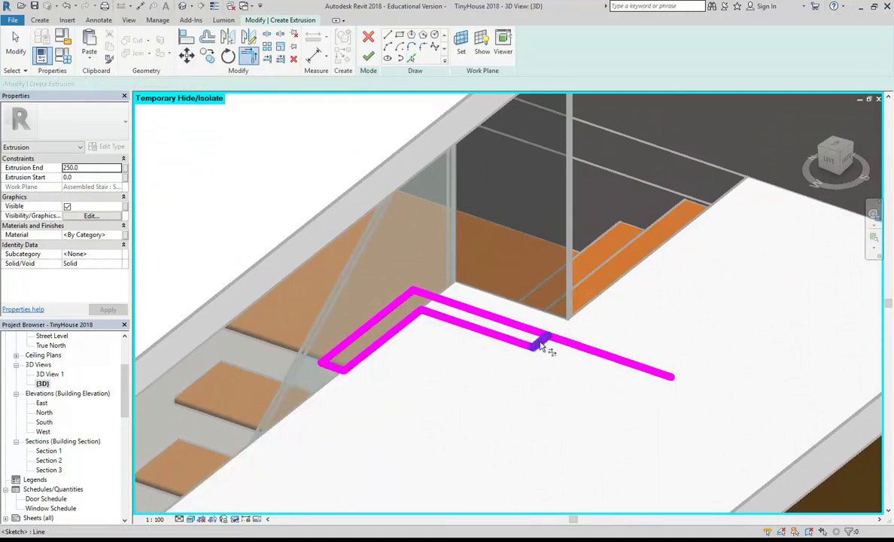
pyautogui.click(536, 336)
pyautogui.moveTo(536, 336)
pyautogui.keyDown('shift'); pyautogui.mouseDown(button='middle')
pyautogui.moveTo(577, 412)
pyautogui.moveTo(540, 343)
pyautogui.mouseUp(button='middle'); pyautogui.keyUp('shift')
pyautogui.click(540, 342)
# Finish the L-shaped extrusion and stretch it downward beneath the landing to a depth of about -260
pyautogui.moveTo(535, 435)
pyautogui.keyDown('shift'); pyautogui.mouseDown(button='middle')
pyautogui.moveTo(435, 329)
pyautogui.moveTo(478, 289)
pyautogui.moveTo(508, 331)
pyautogui.moveTo(479, 294)
pyautogui.mouseUp(button='middle'); pyautogui.keyUp('shift')
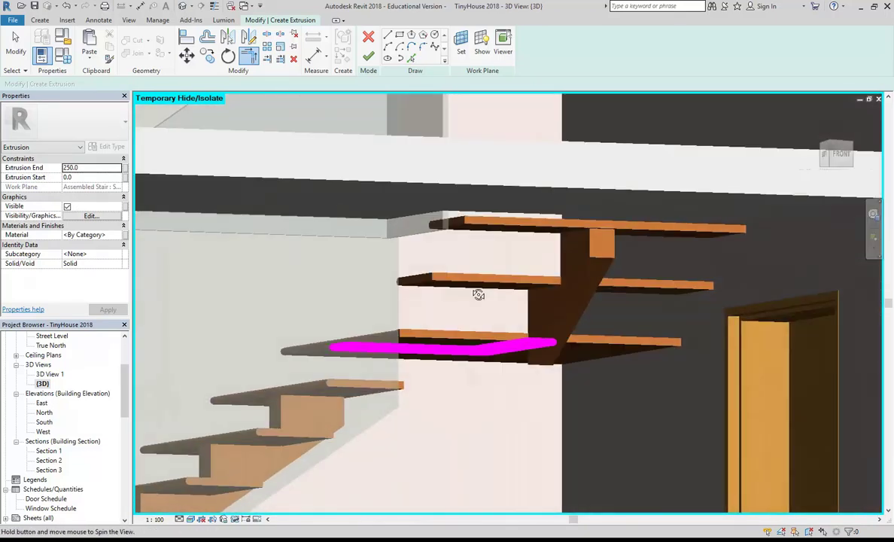
pyautogui.click(368, 56)
pyautogui.moveTo(438, 407); pyautogui.dragTo(446, 431)
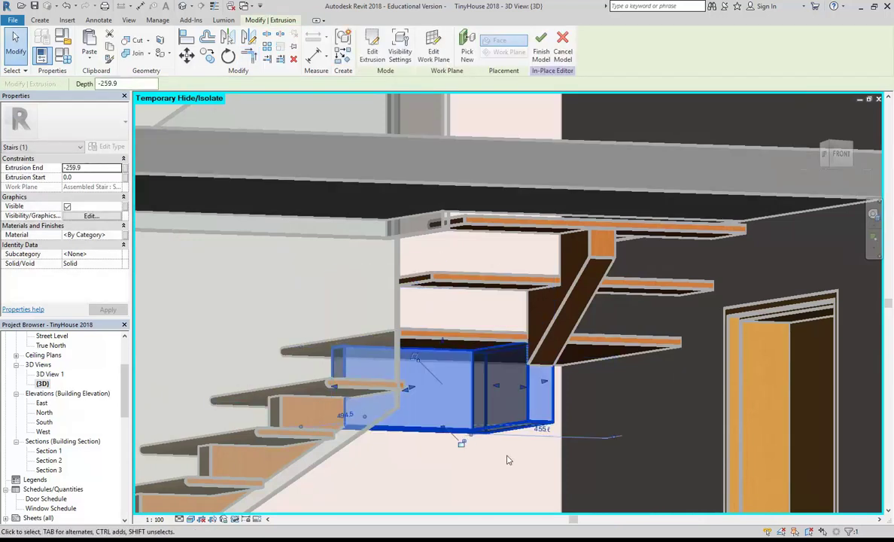
pyautogui.keyDown('shift'); pyautogui.moveTo(491, 455); pyautogui.dragTo(506, 421, button='middle'); pyautogui.keyUp('shift')
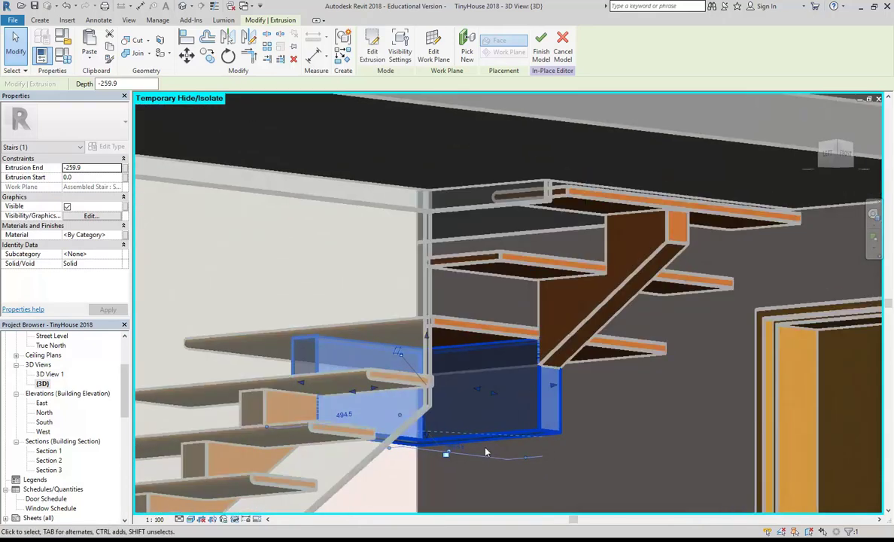
# Assign the Door - Panel material to the extrusion and check how it meets both stringers
pyautogui.click(113, 234)
pyautogui.click(123, 234)
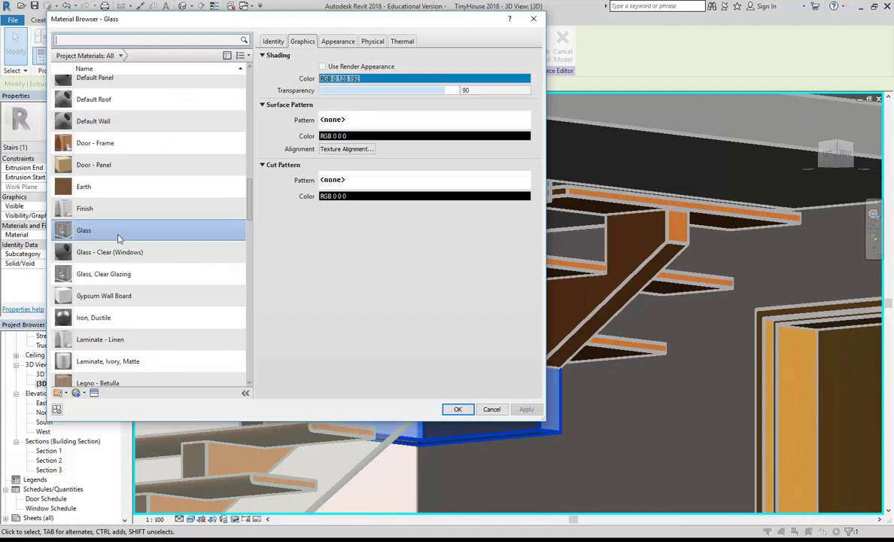
pyautogui.click(96, 167)
pyautogui.click(457, 410)
pyautogui.click(596, 435)
pyautogui.keyDown('shift'); pyautogui.moveTo(596, 435); pyautogui.dragTo(606, 402, button='middle'); pyautogui.keyUp('shift')
pyautogui.keyDown('shift'); pyautogui.moveTo(593, 454); pyautogui.dragTo(525, 447, button='middle'); pyautogui.keyUp('shift')
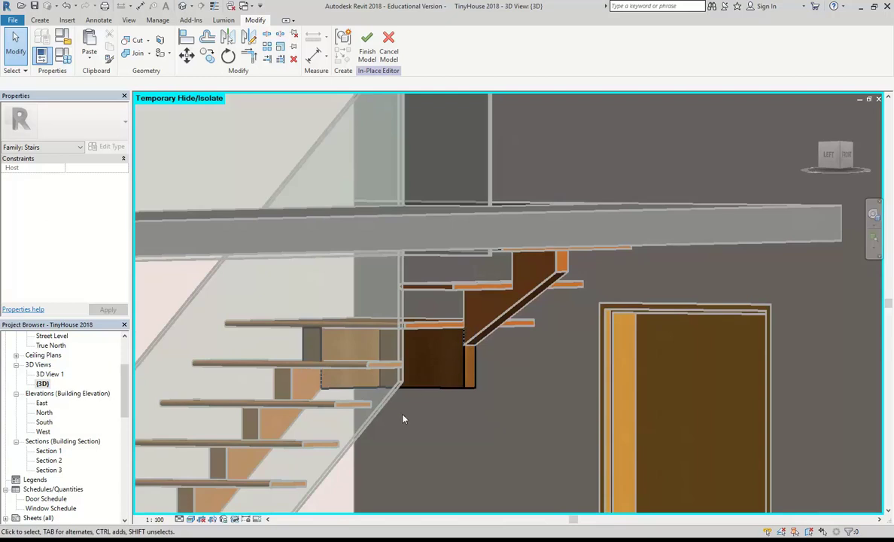
pyautogui.scroll(3, 455, 353)
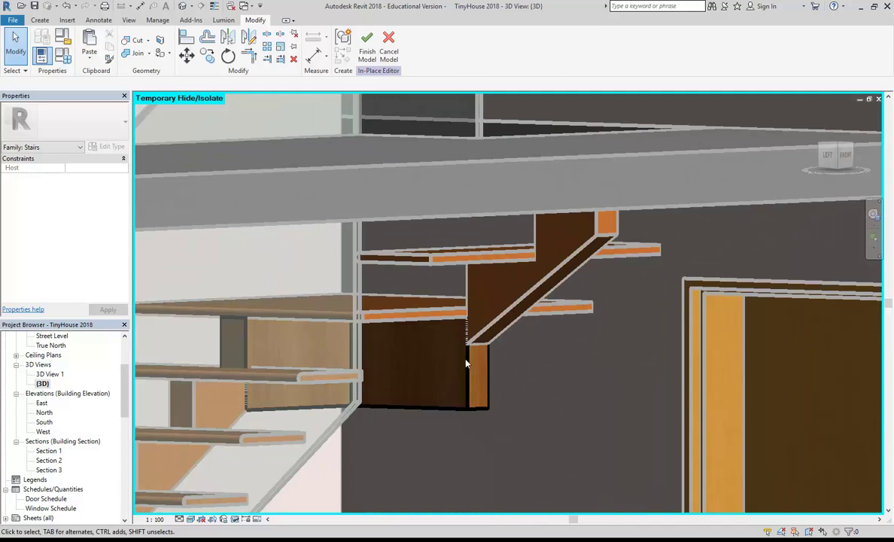
# Start a void extrusion and set its work plane by picking the side face of the L-shaped extrusion beneath the landing
pyautogui.click(34, 20)
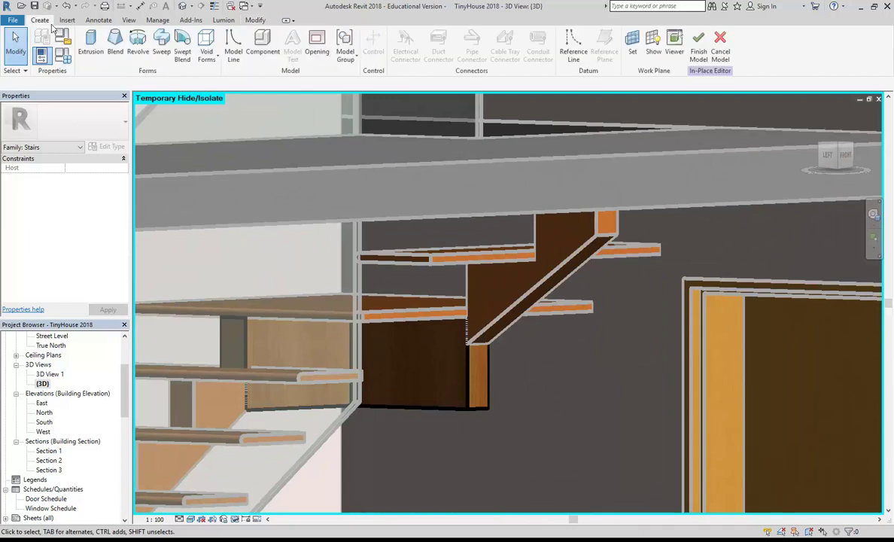
pyautogui.click(206, 49)
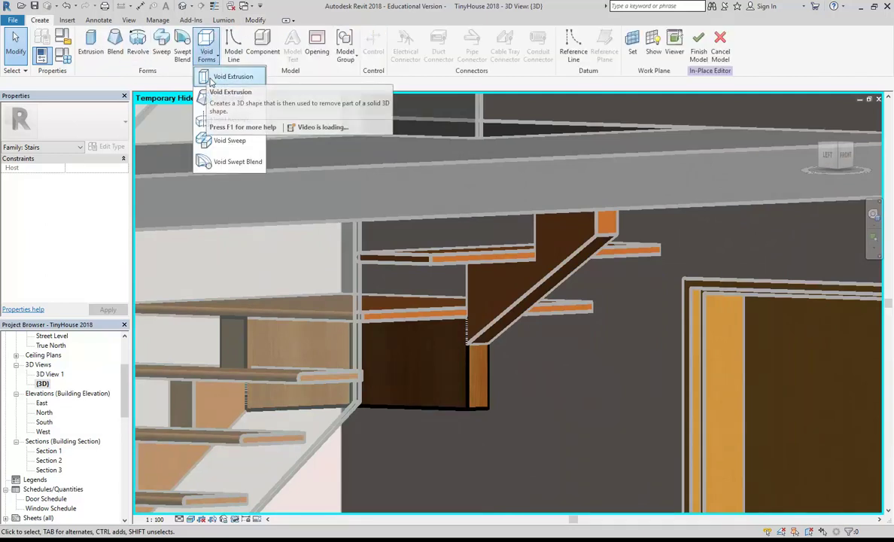
pyautogui.click(218, 77)
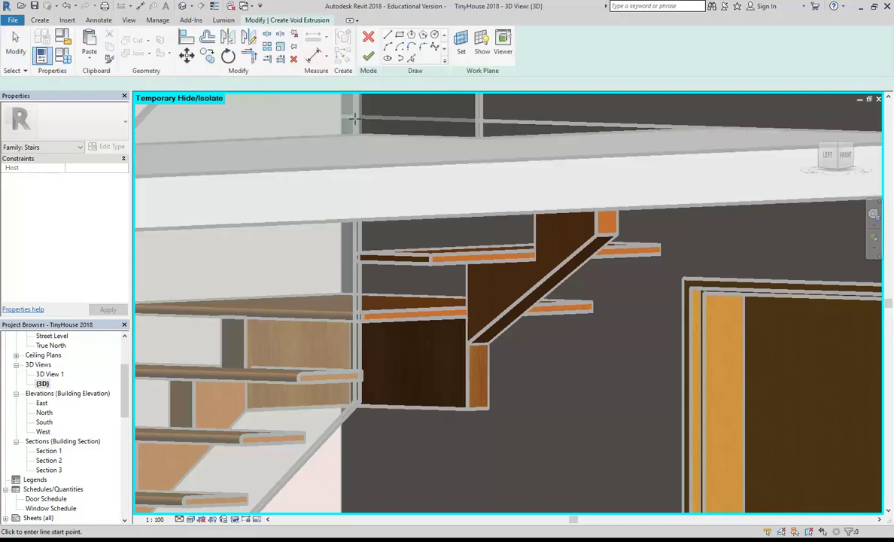
pyautogui.click(460, 42)
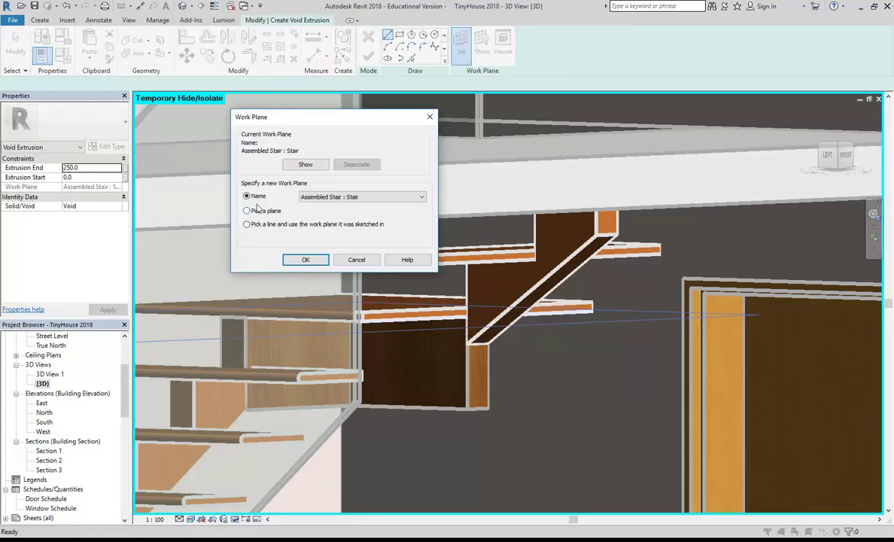
pyautogui.click(305, 259)
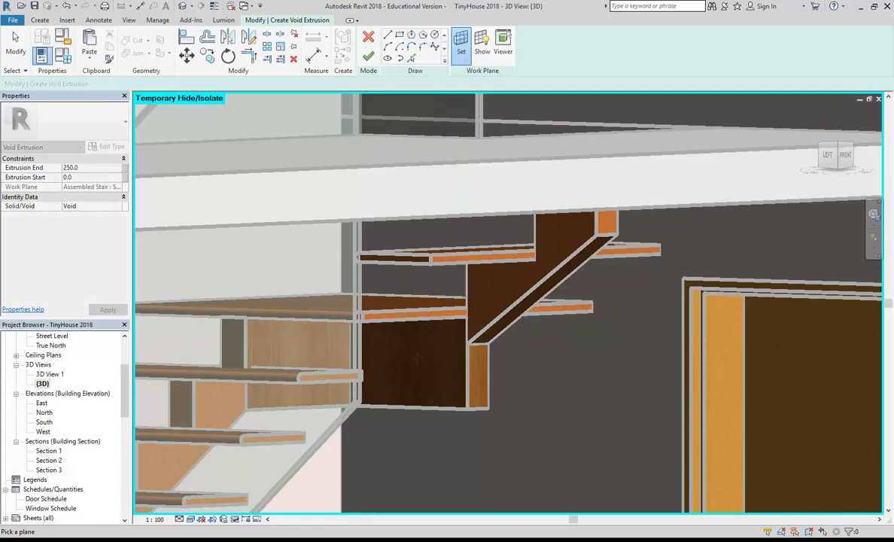
pyautogui.click(432, 392)
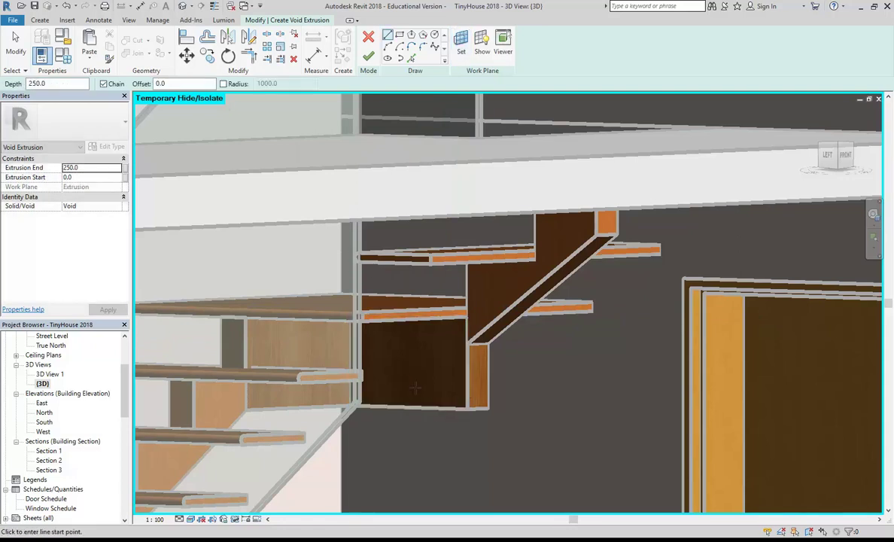
# Pick the upper stringer's sloped lower edge and the extrusion's bottom edge as void sketch lines and trim them to a corner
pyautogui.scroll(2, 431, 392)
pyautogui.click(412, 59)
pyautogui.click(505, 310)
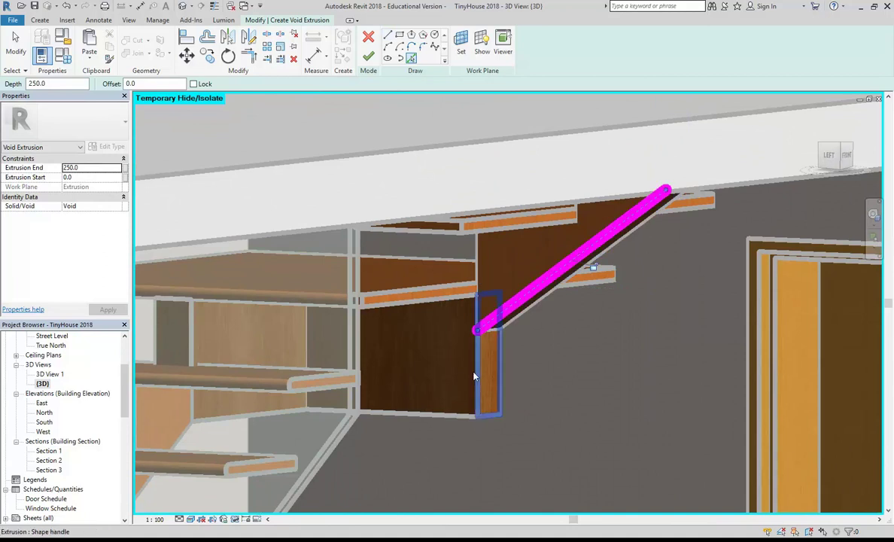
pyautogui.click(452, 422)
pyautogui.press('t')
pyautogui.press('r')
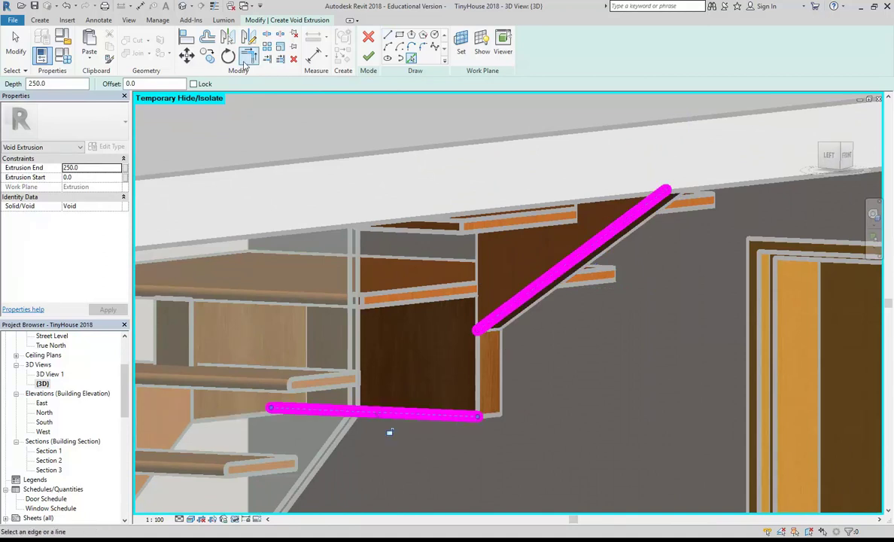
pyautogui.click(501, 310)
pyautogui.click(470, 416)
pyautogui.click(459, 415)
pyautogui.click(490, 332)
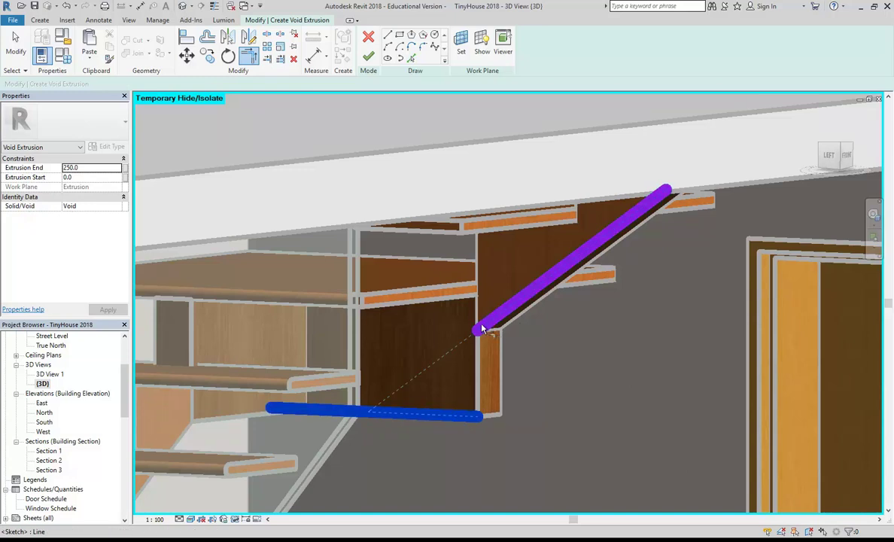
# Add the extrusion's vertical end edge to the void sketch and trim it with the sloped line into a closed triangle
pyautogui.click(411, 58)
pyautogui.click(478, 370)
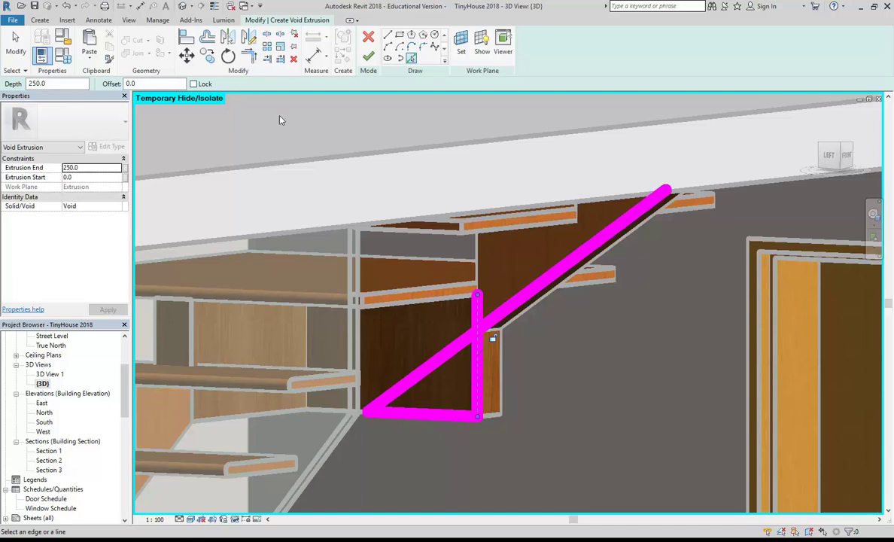
pyautogui.click(249, 57)
pyautogui.click(459, 344)
pyautogui.click(477, 376)
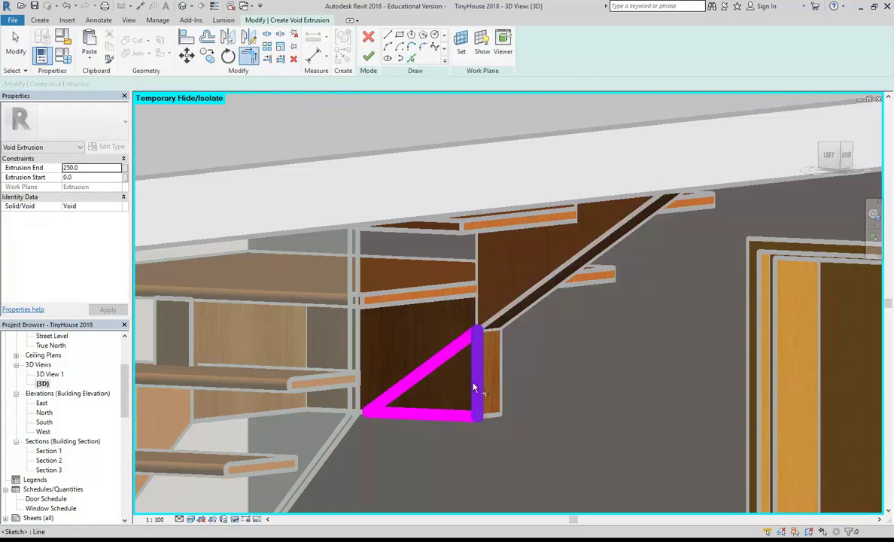
# Finish the triangular void at a depth of 250, complete the in-place stringer model, and review the whole stair from several angles
pyautogui.click(368, 56)
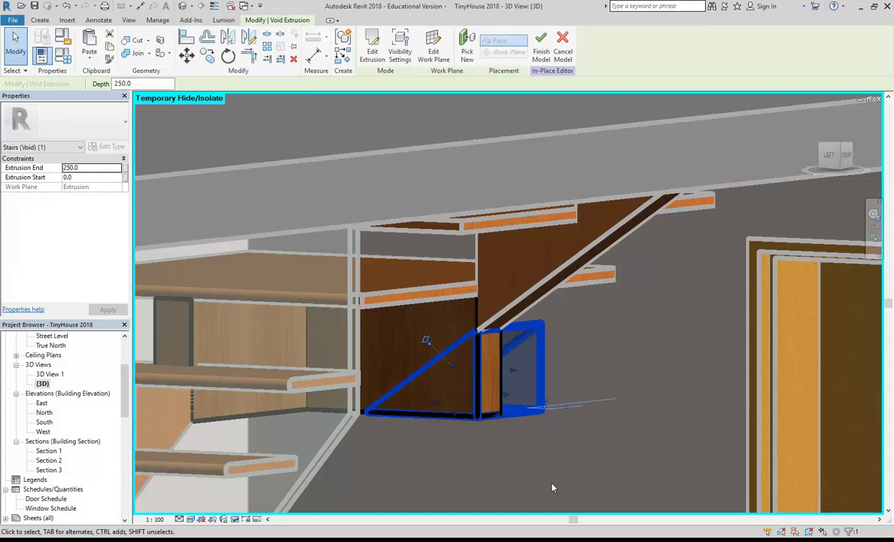
pyautogui.press('Escape')
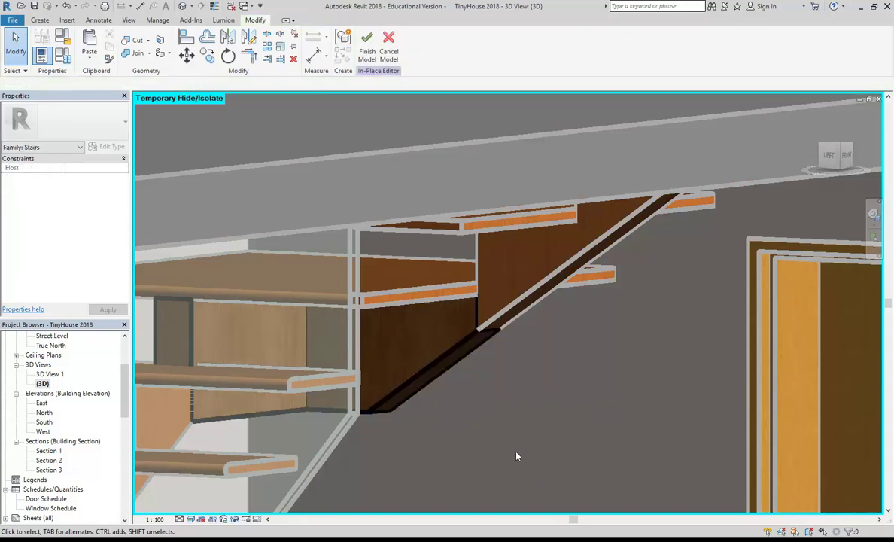
pyautogui.click(368, 50)
pyautogui.scroll(-4, 479, 343)
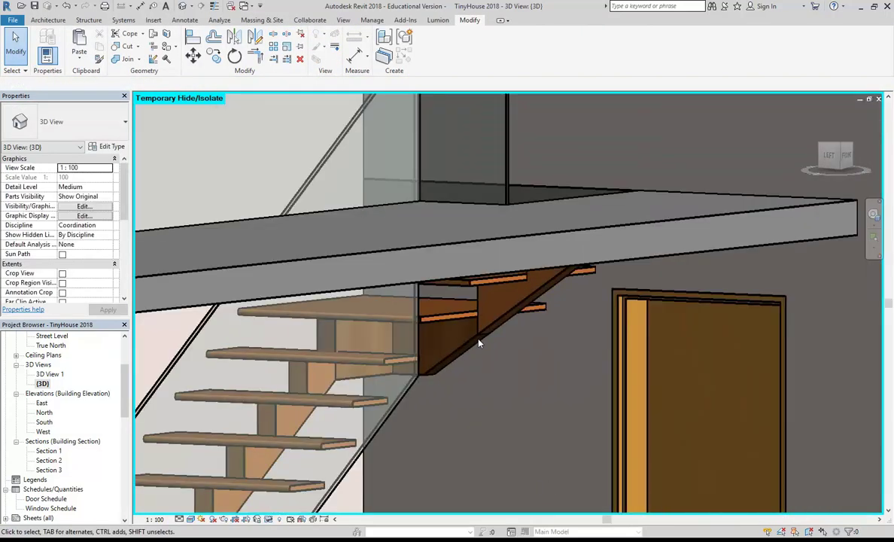
pyautogui.keyDown('shift'); pyautogui.moveTo(509, 363); pyautogui.dragTo(450, 415, button='middle'); pyautogui.keyUp('shift')
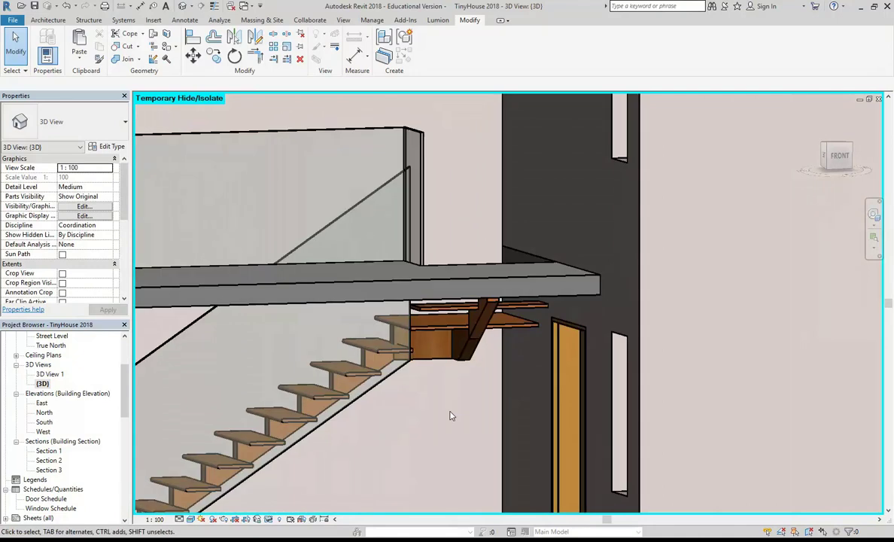
pyautogui.scroll(-3, 450, 416)
pyautogui.keyDown('shift'); pyautogui.moveTo(389, 416); pyautogui.dragTo(410, 376, button='middle'); pyautogui.keyUp('shift')
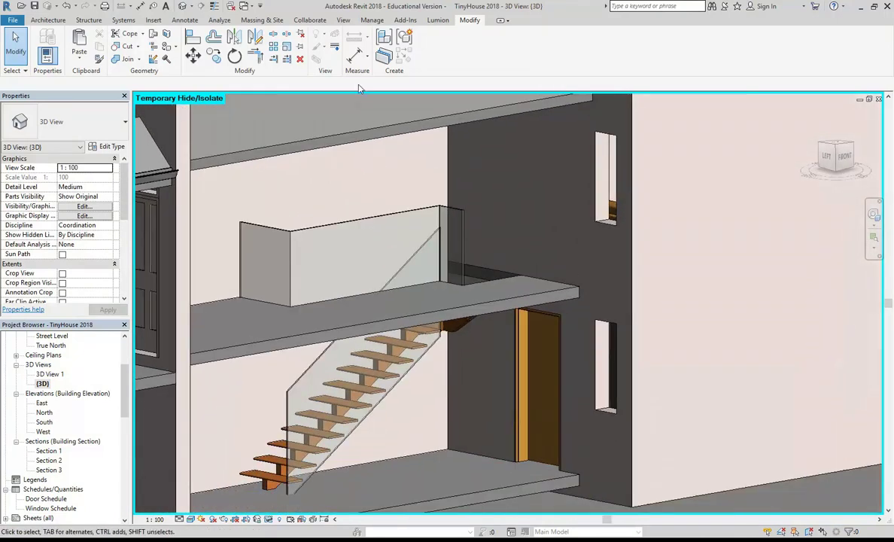
pyautogui.scroll(-2, 405, 234)
pyautogui.scroll(2, 404, 234)
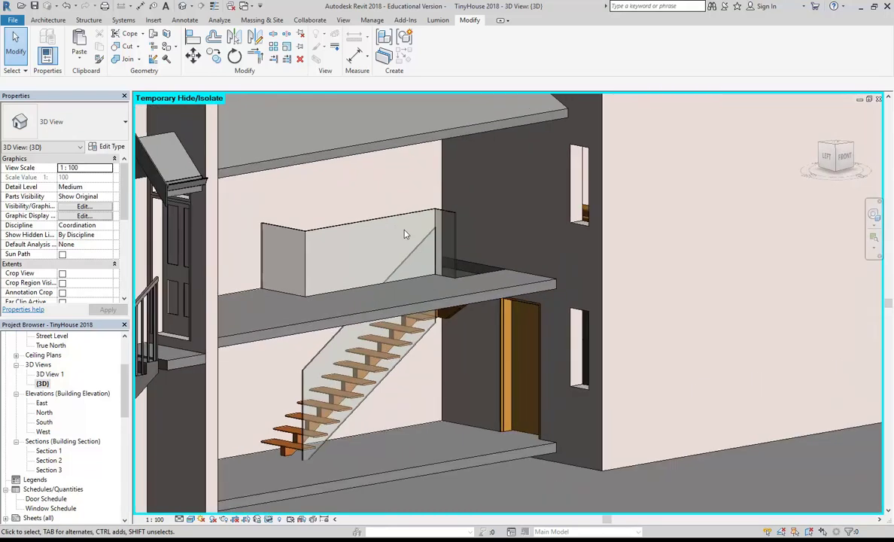